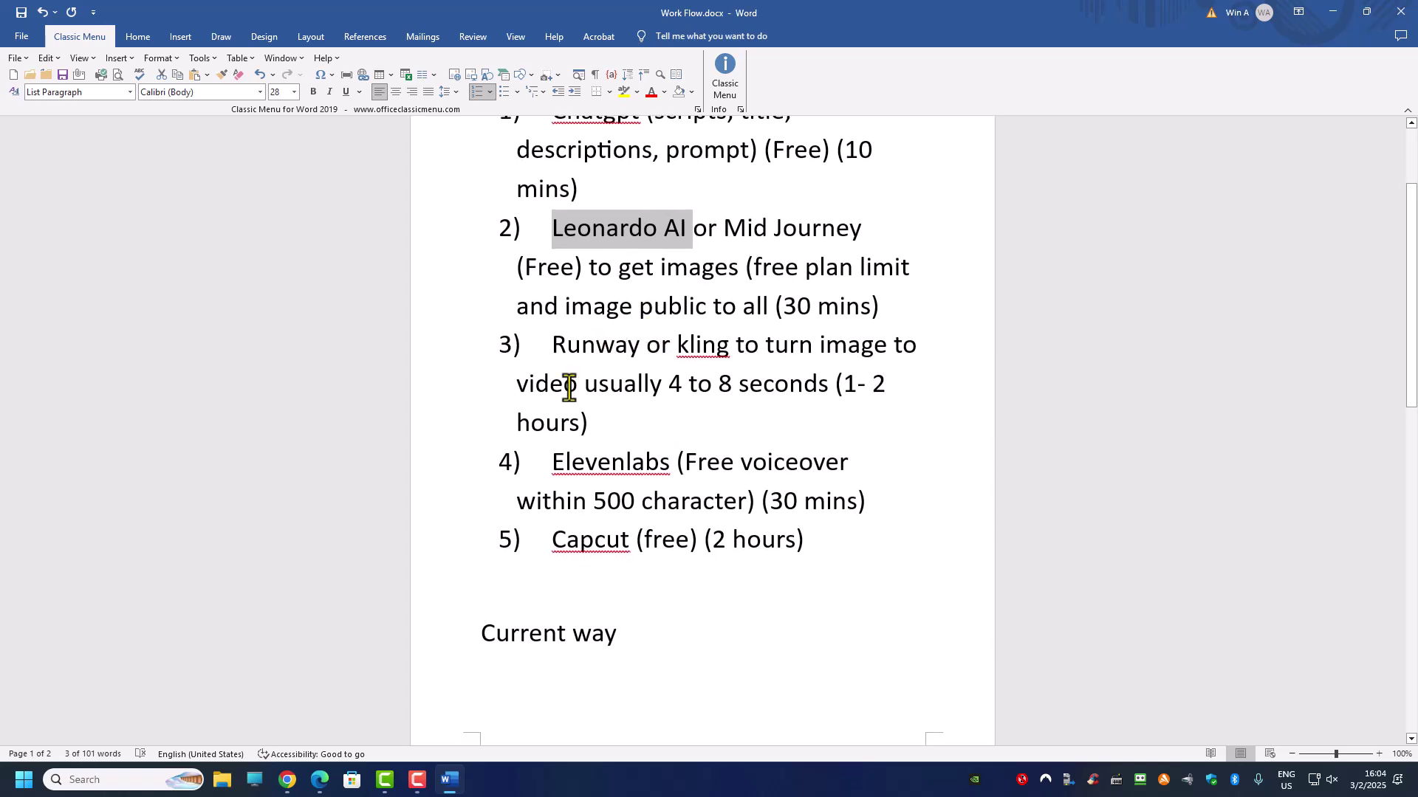
# Step: Review the traditional workflow's Runway or kling entry, highlighting the tool names and the 4 to 8 second clip length
pyautogui.moveTo(551, 345); pyautogui.dragTo(705, 347)
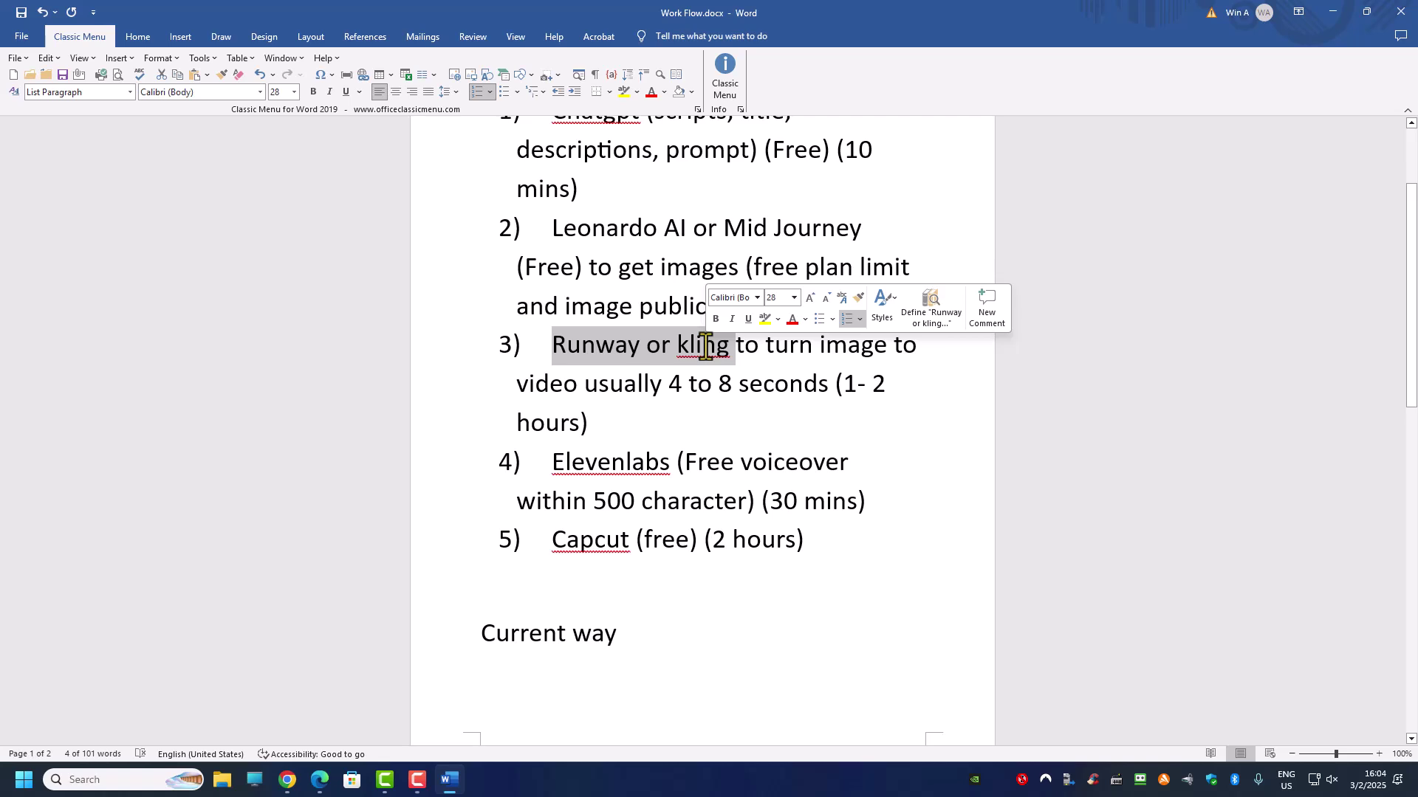
pyautogui.click(697, 385)
pyautogui.moveTo(676, 384); pyautogui.dragTo(737, 384)
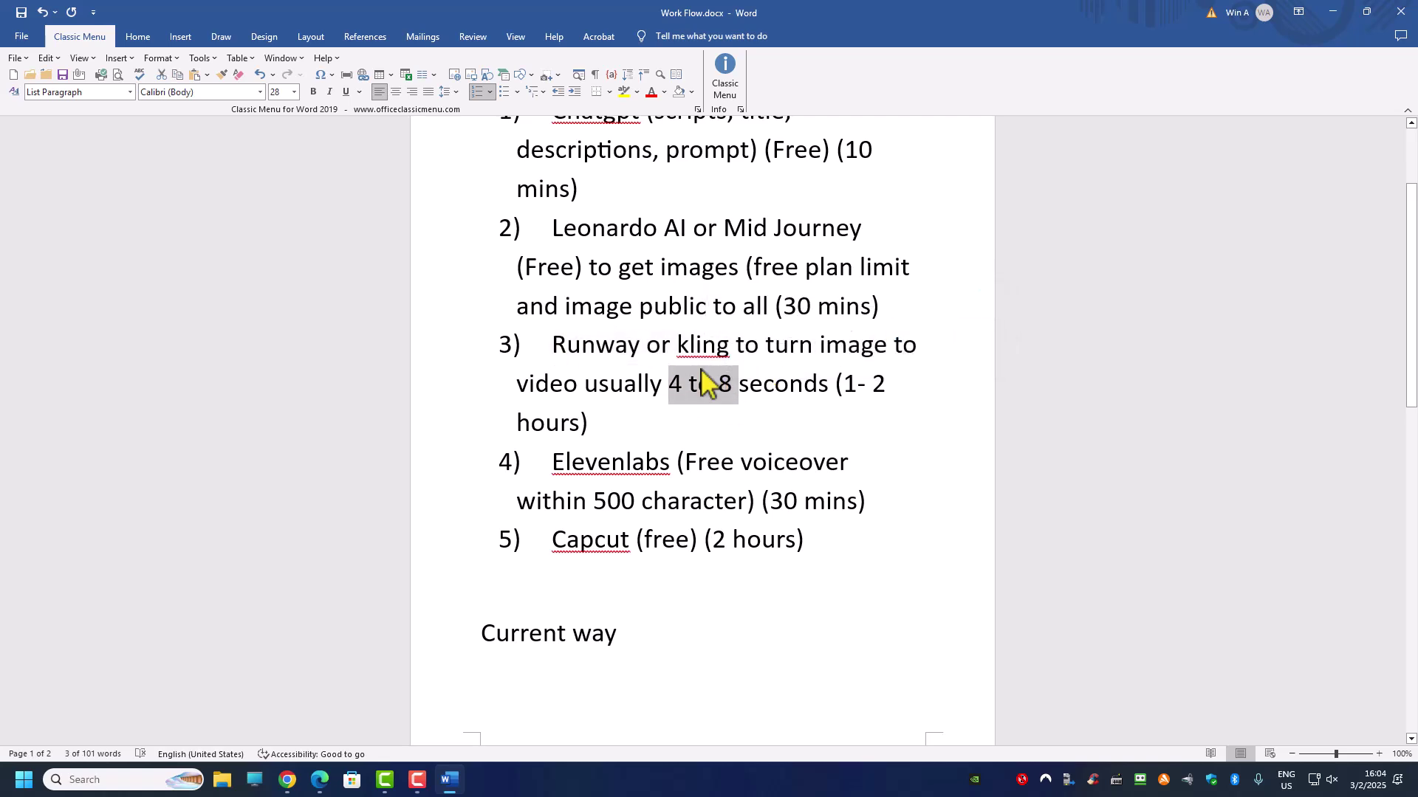
pyautogui.click(679, 411)
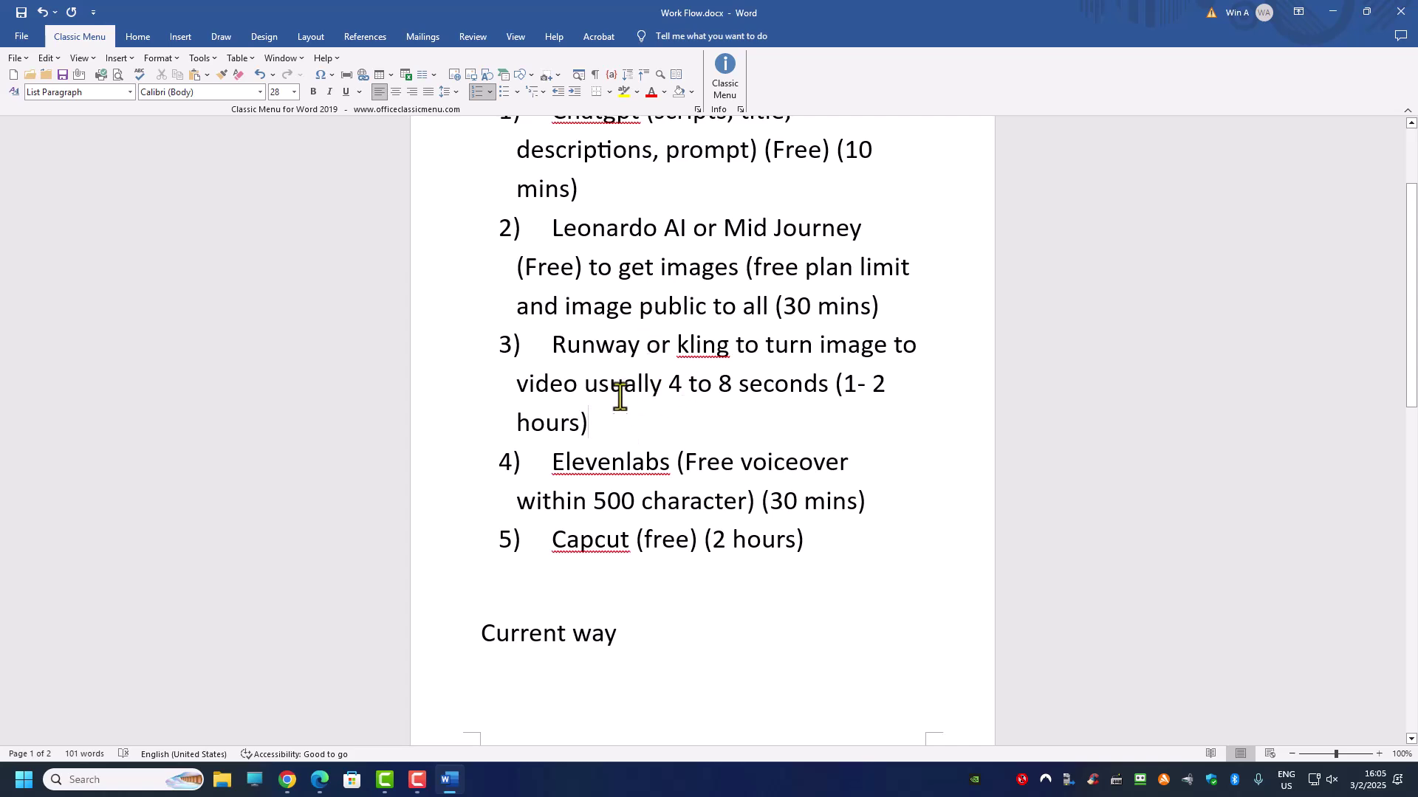
pyautogui.scroll(-1, 647, 394)
pyautogui.scroll(-1, 647, 394)
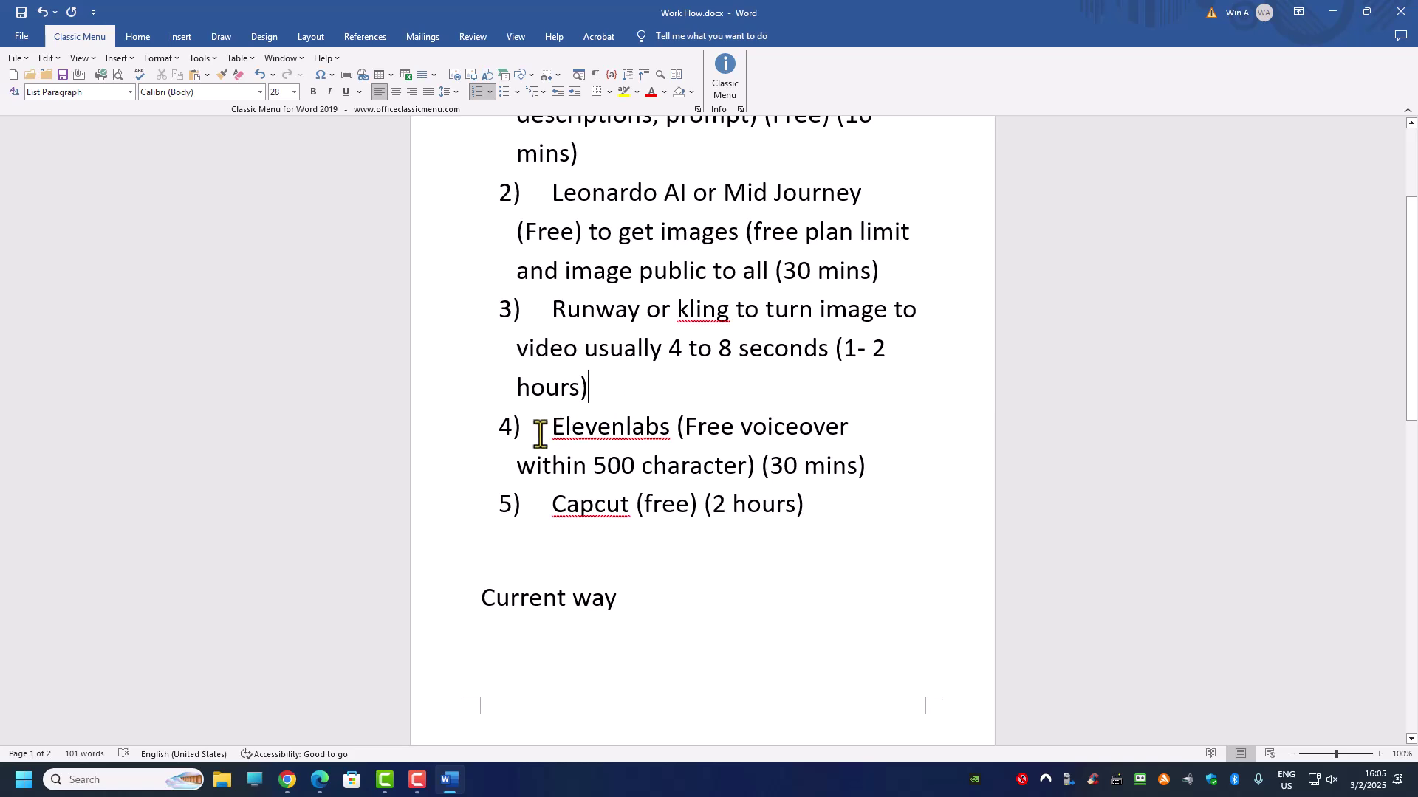
# Step: Review the Elevenlabs and Capcut entries of the traditional workflow, highlighting each tool name and the Capcut details
pyautogui.moveTo(547, 425); pyautogui.dragTo(677, 428)
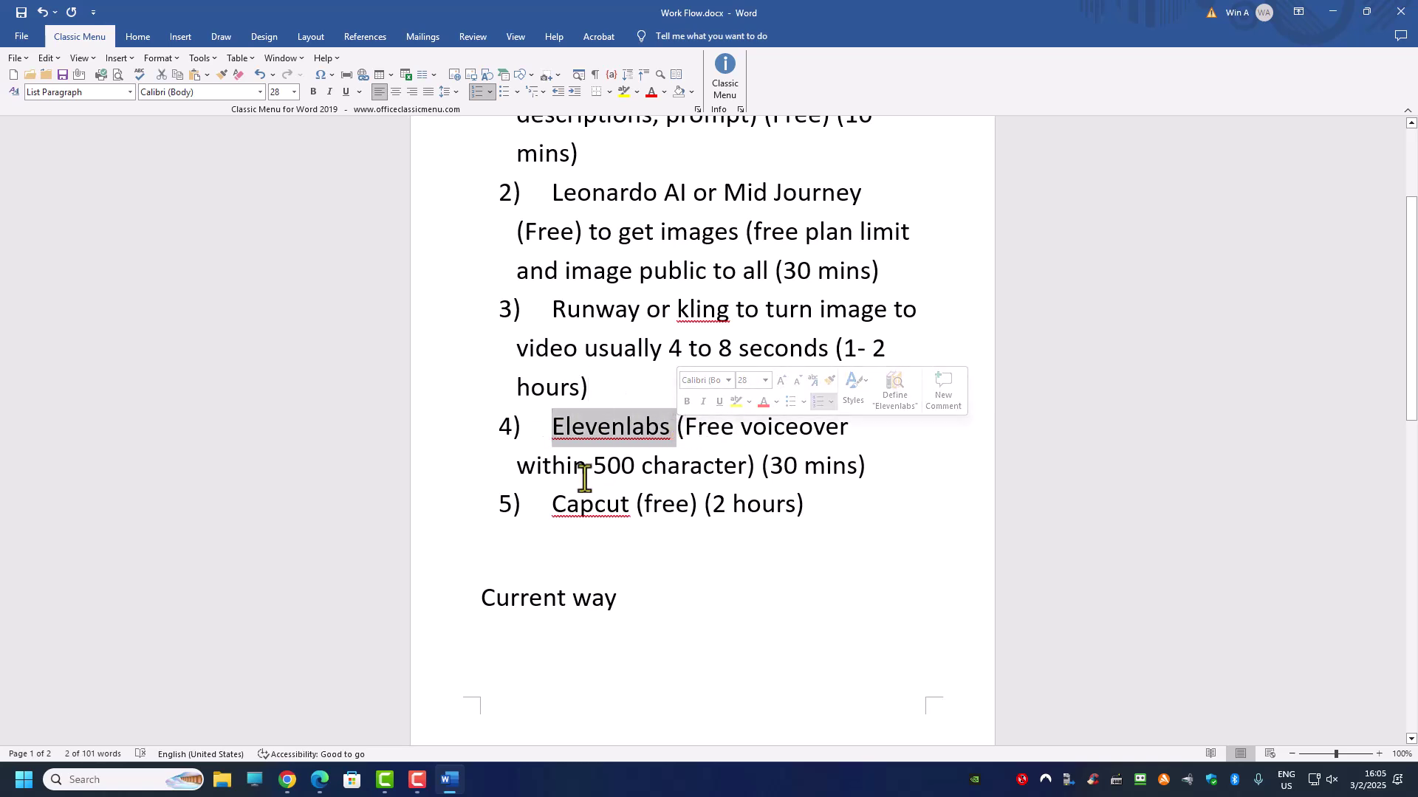
pyautogui.click(552, 505)
pyautogui.keyDown('shift'); pyautogui.click(621, 506); pyautogui.keyUp('shift')
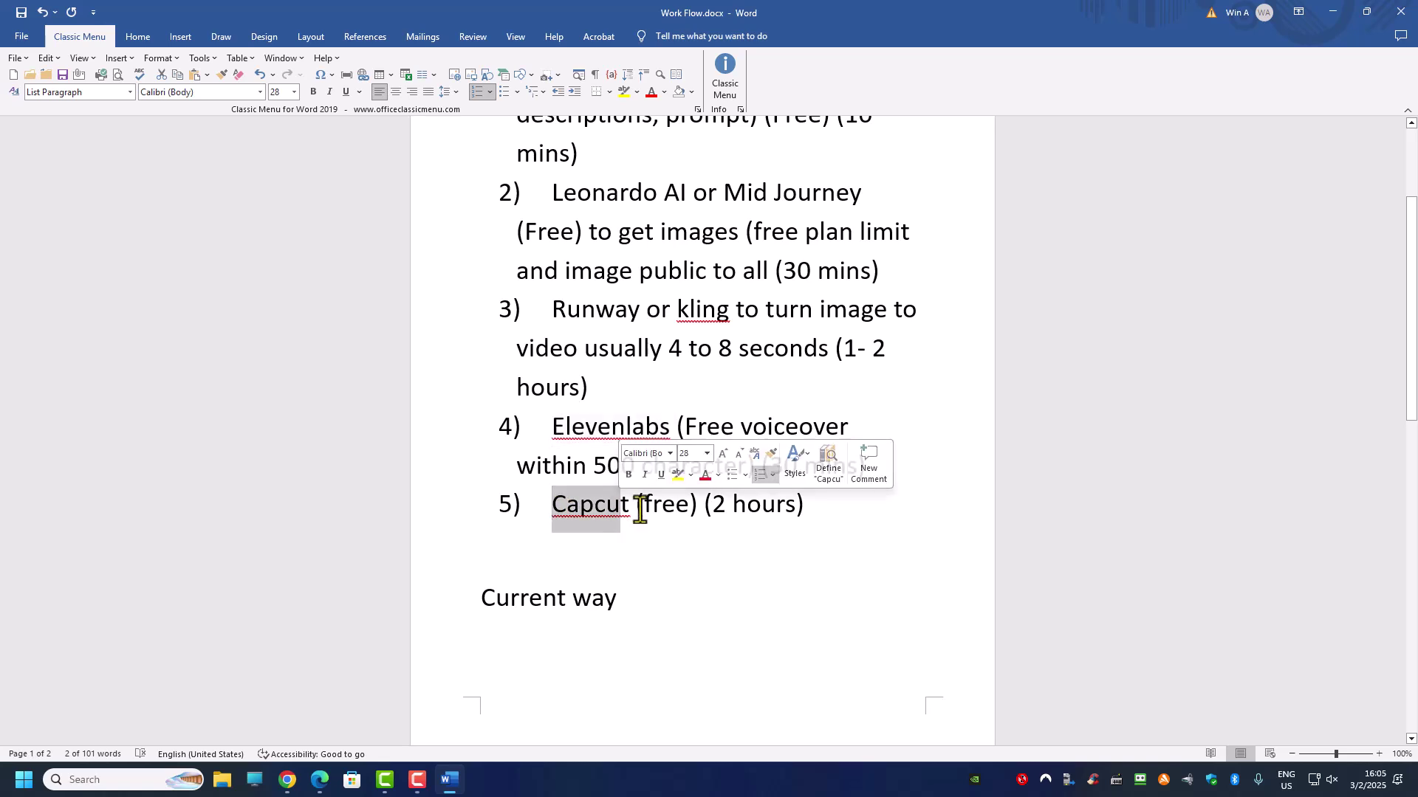
pyautogui.moveTo(653, 510); pyautogui.dragTo(673, 508)
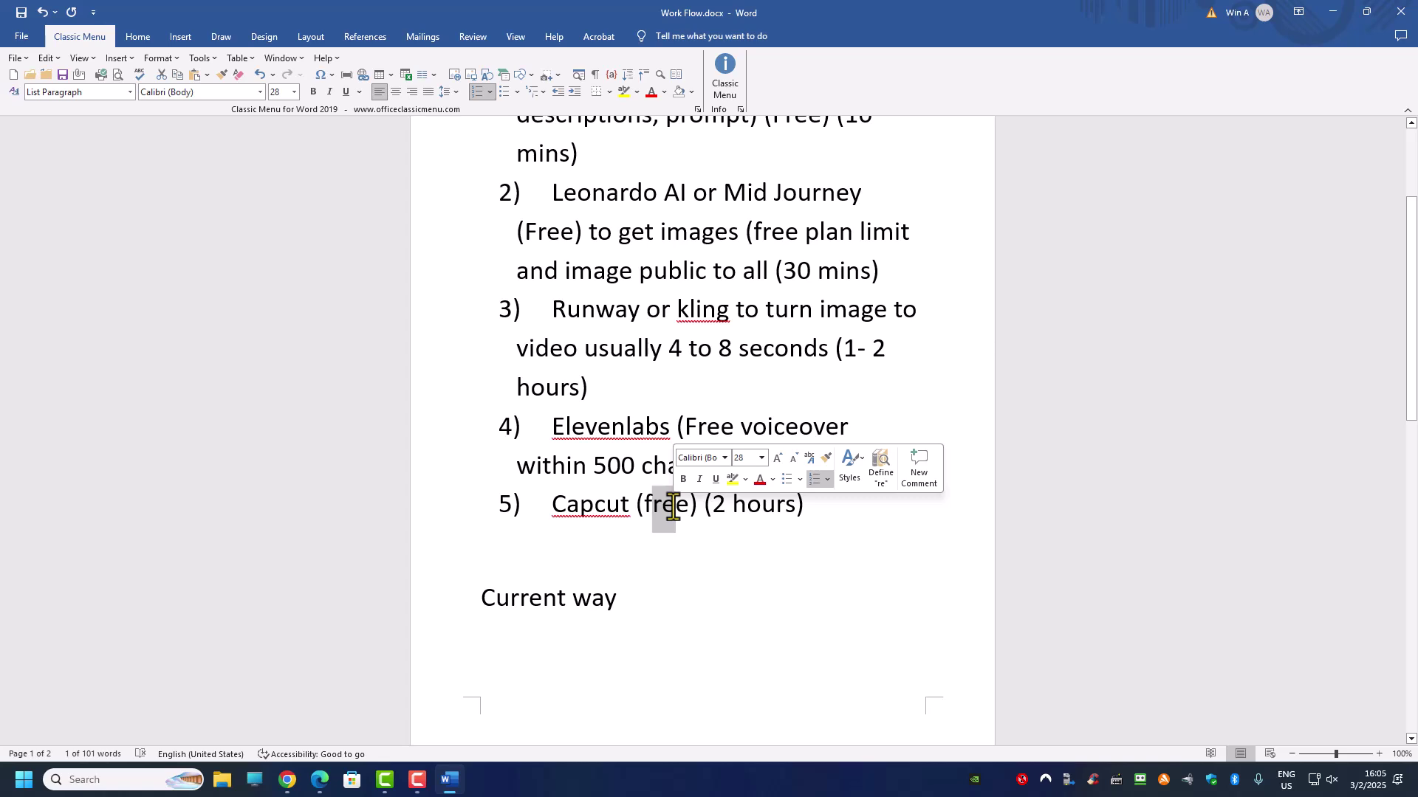
pyautogui.click(658, 534)
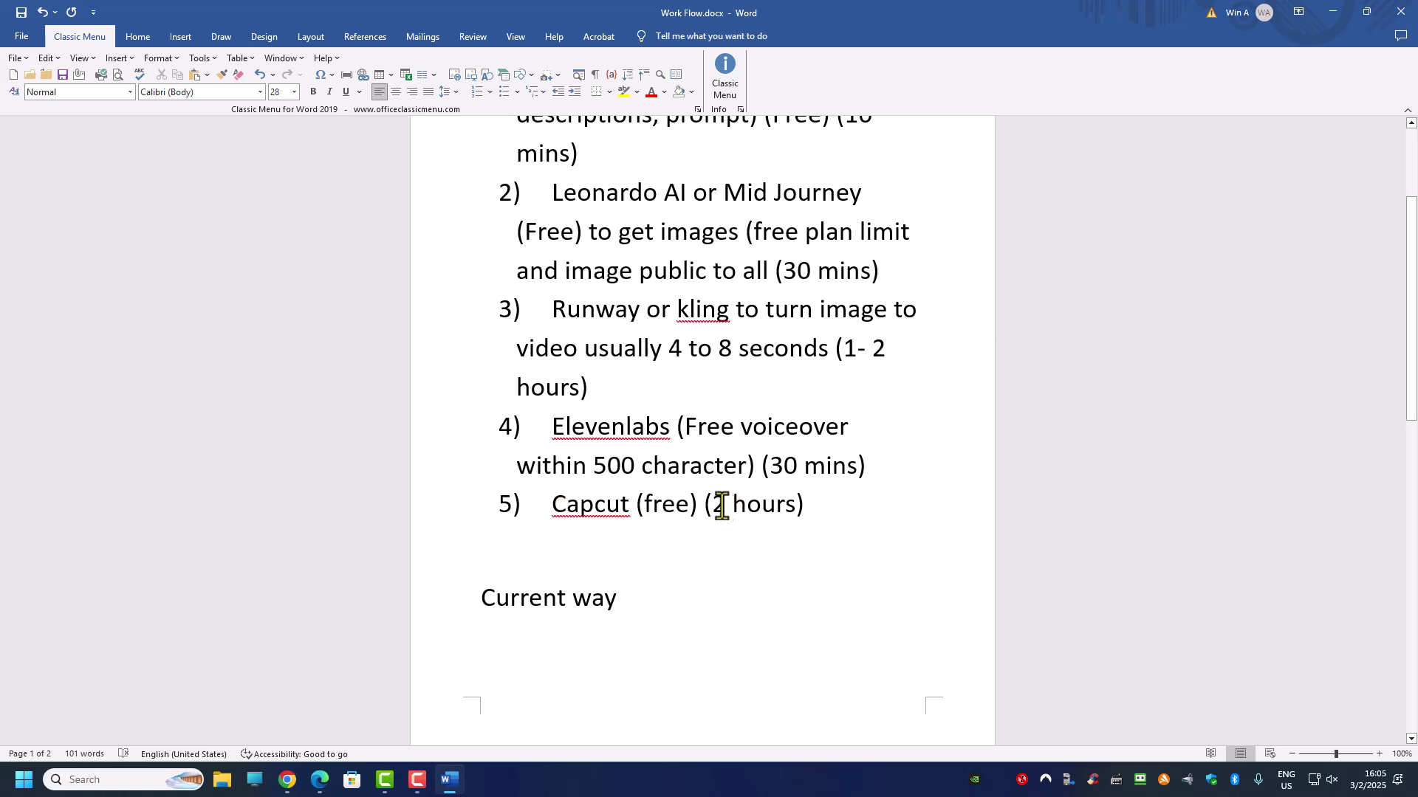
pyautogui.scroll(1, 762, 515)
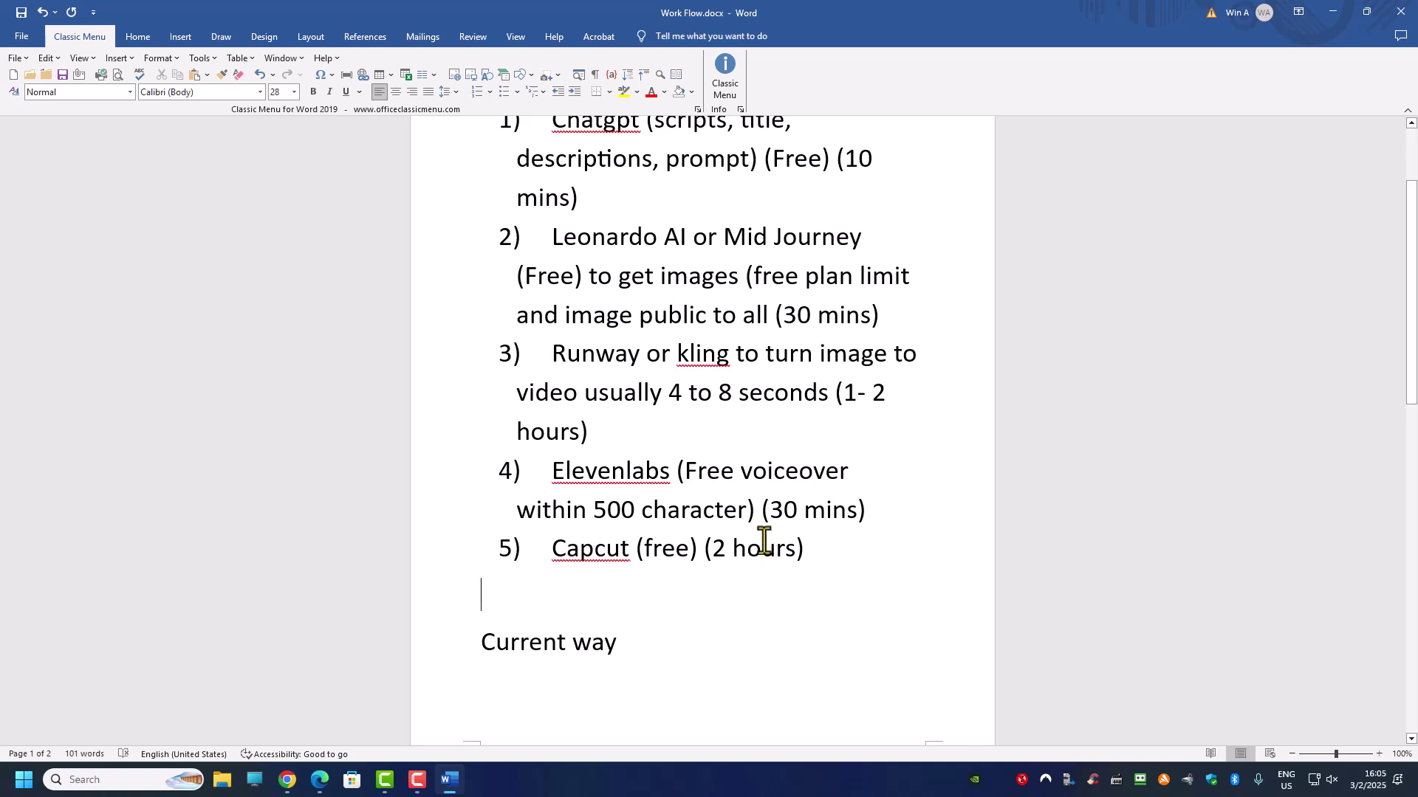
pyautogui.moveTo(553, 548); pyautogui.dragTo(726, 545)
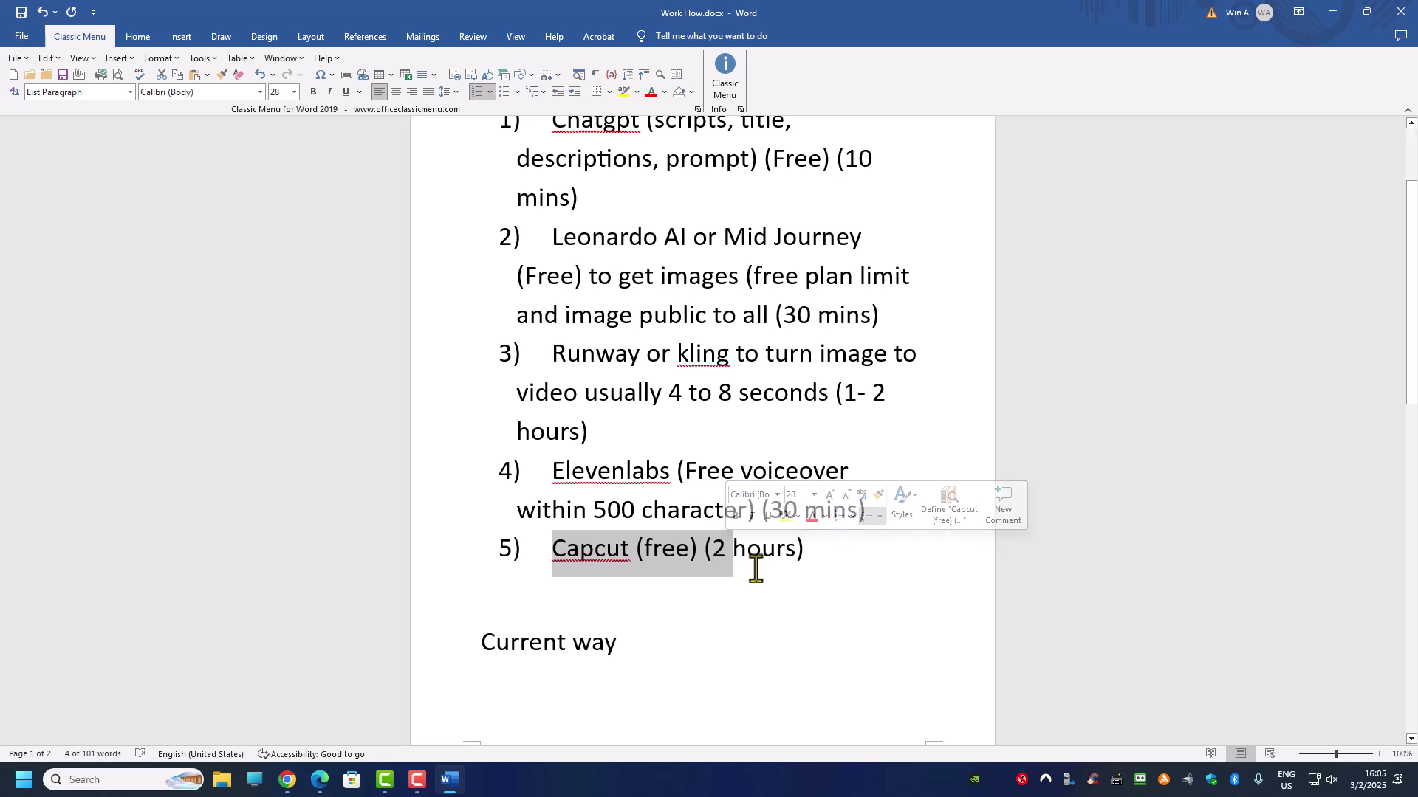
# Step: Look over the whole traditional workflow list and continue to the list under the Current way heading
pyautogui.scroll(2, 748, 553)
pyautogui.scroll(2, 813, 532)
pyautogui.scroll(-3, 813, 533)
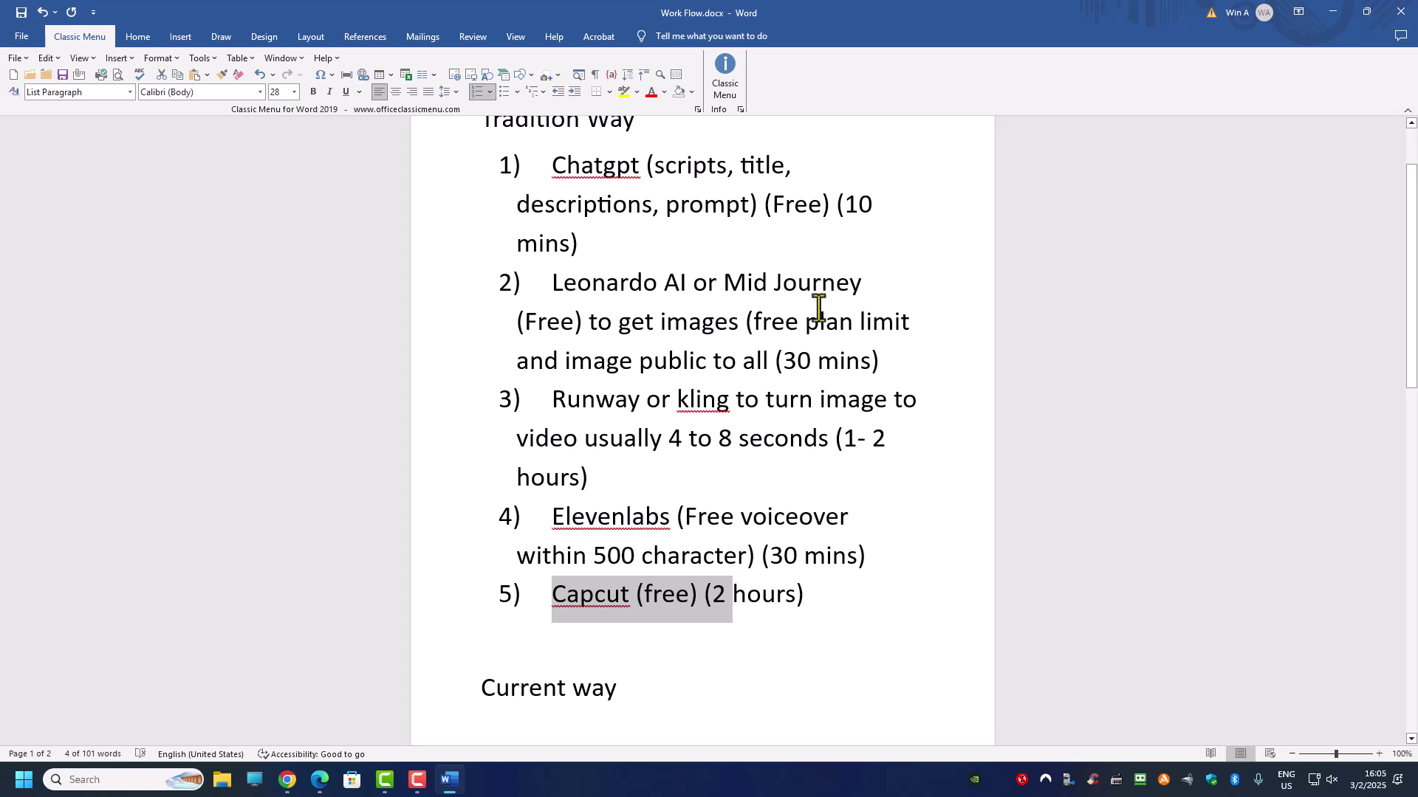
pyautogui.scroll(-1, 728, 461)
pyautogui.scroll(-1, 724, 456)
pyautogui.scroll(4, 725, 455)
pyautogui.scroll(-10, 724, 456)
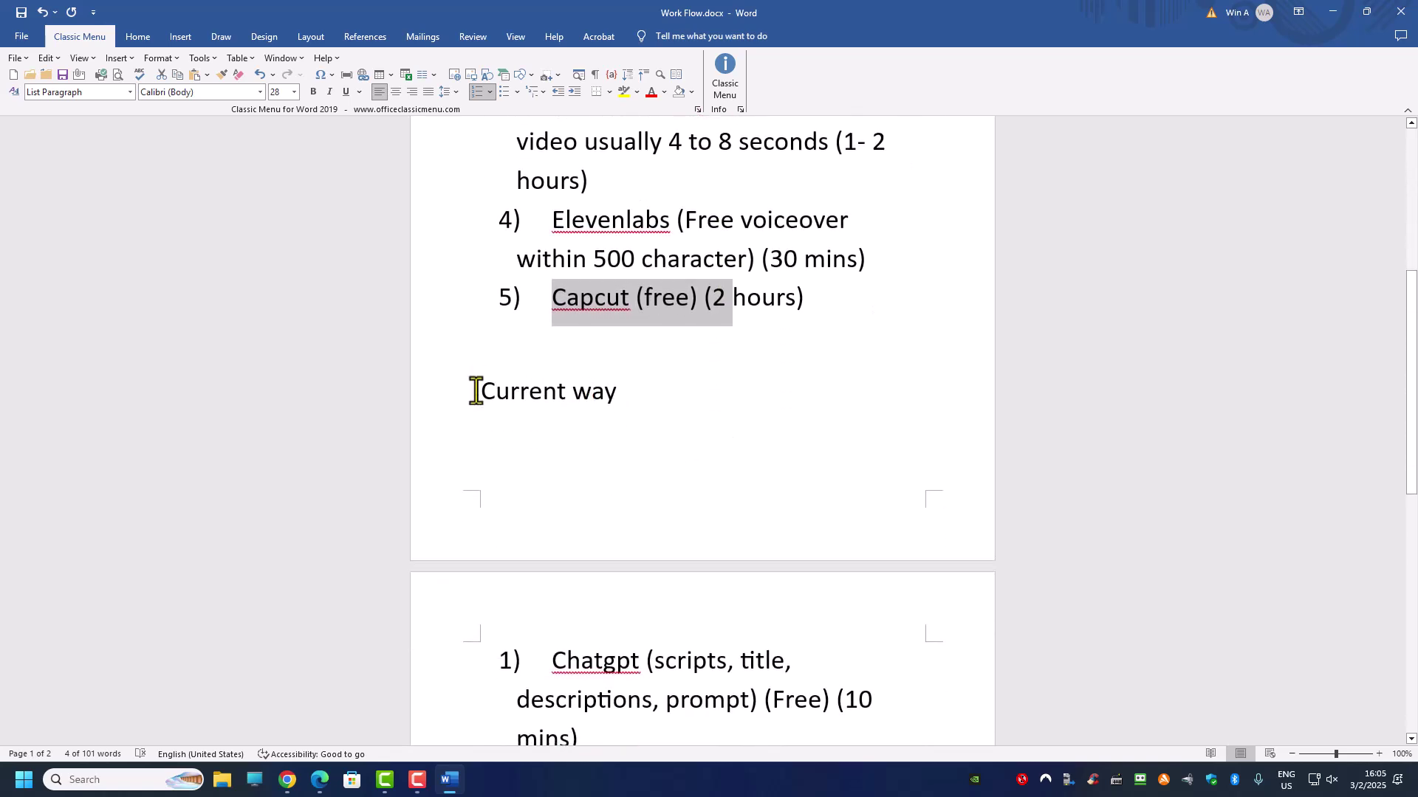
pyautogui.scroll(-7, 475, 386)
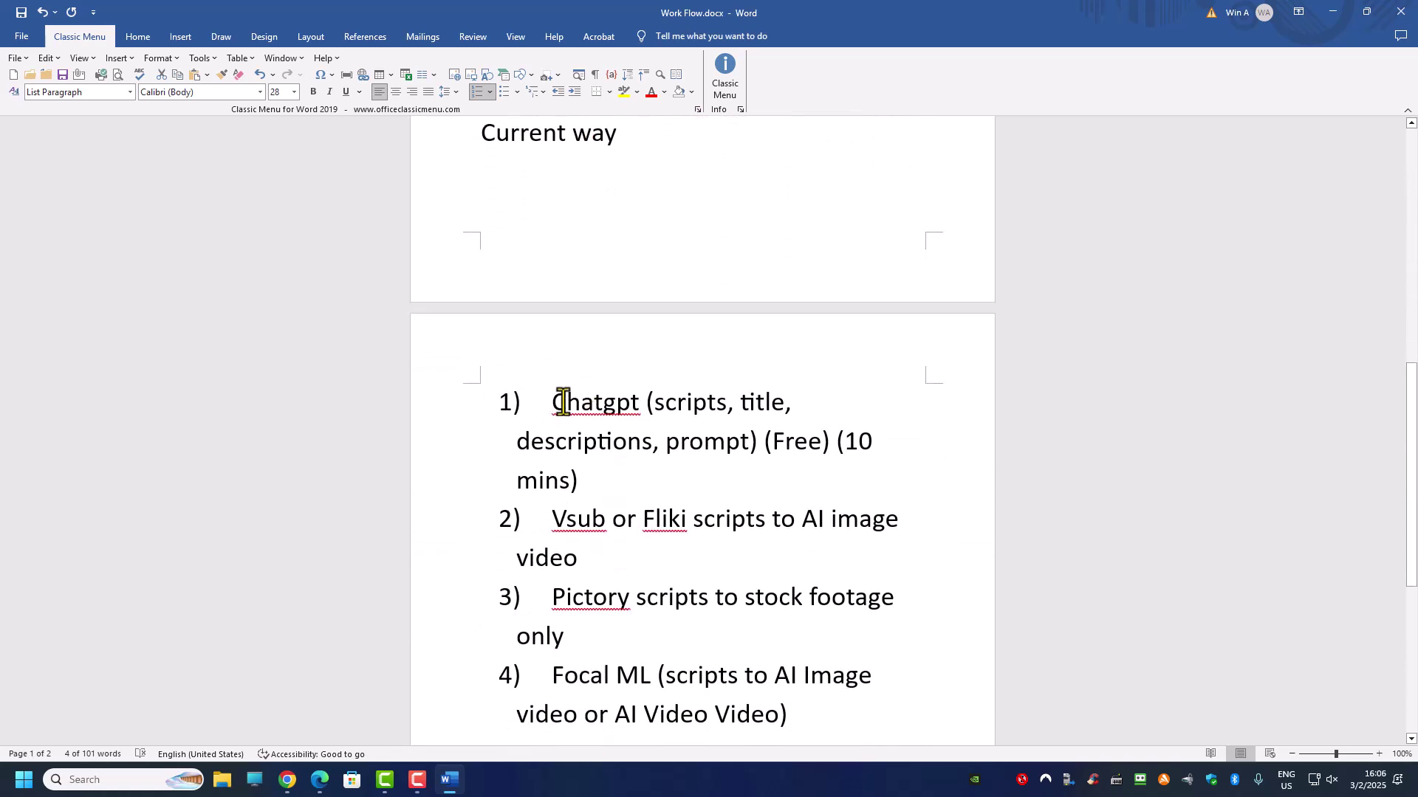
# Step: Review the first two entries of the current workflow, highlighting the Chatgpt item and the words Vsub or Fliki
pyautogui.moveTo(551, 401); pyautogui.dragTo(636, 475)
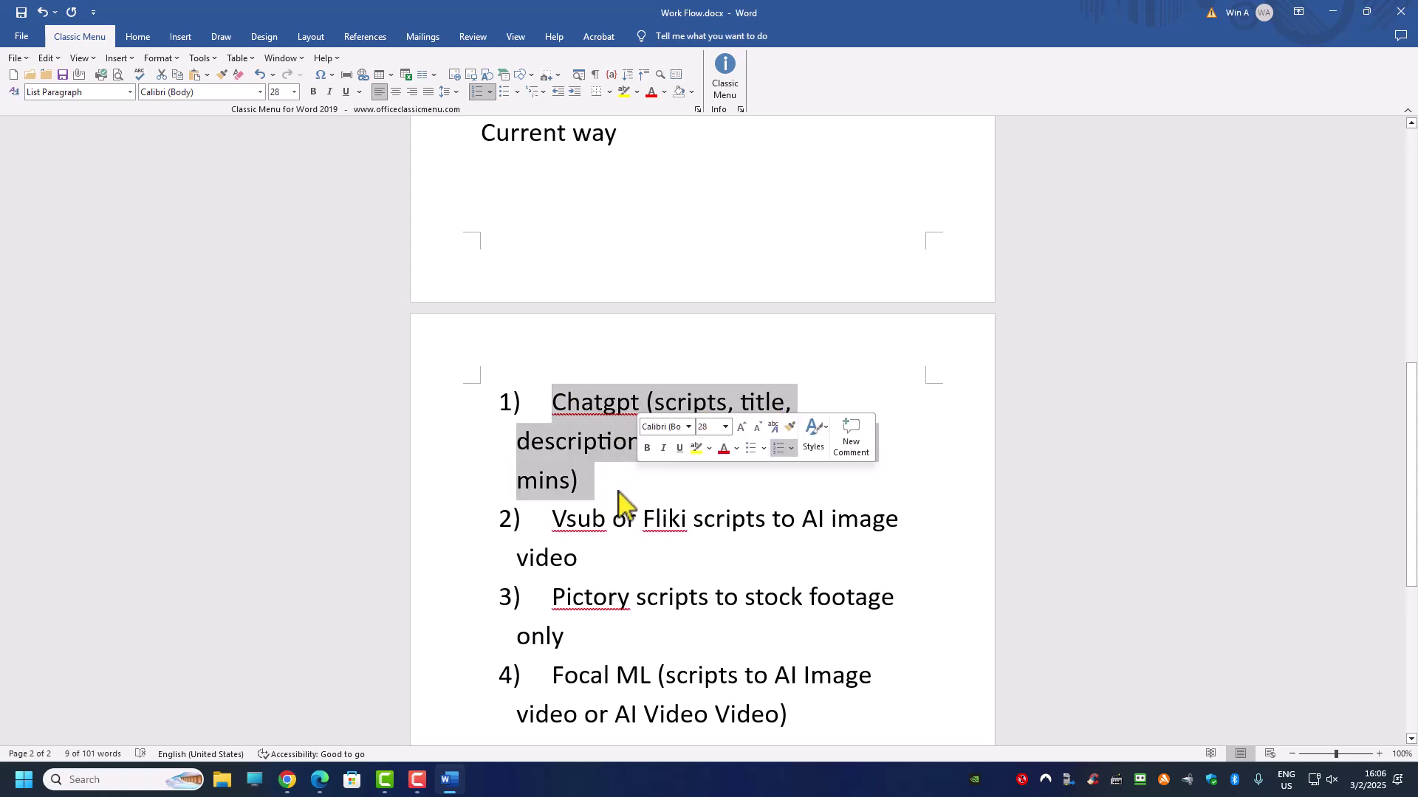
pyautogui.click(683, 492)
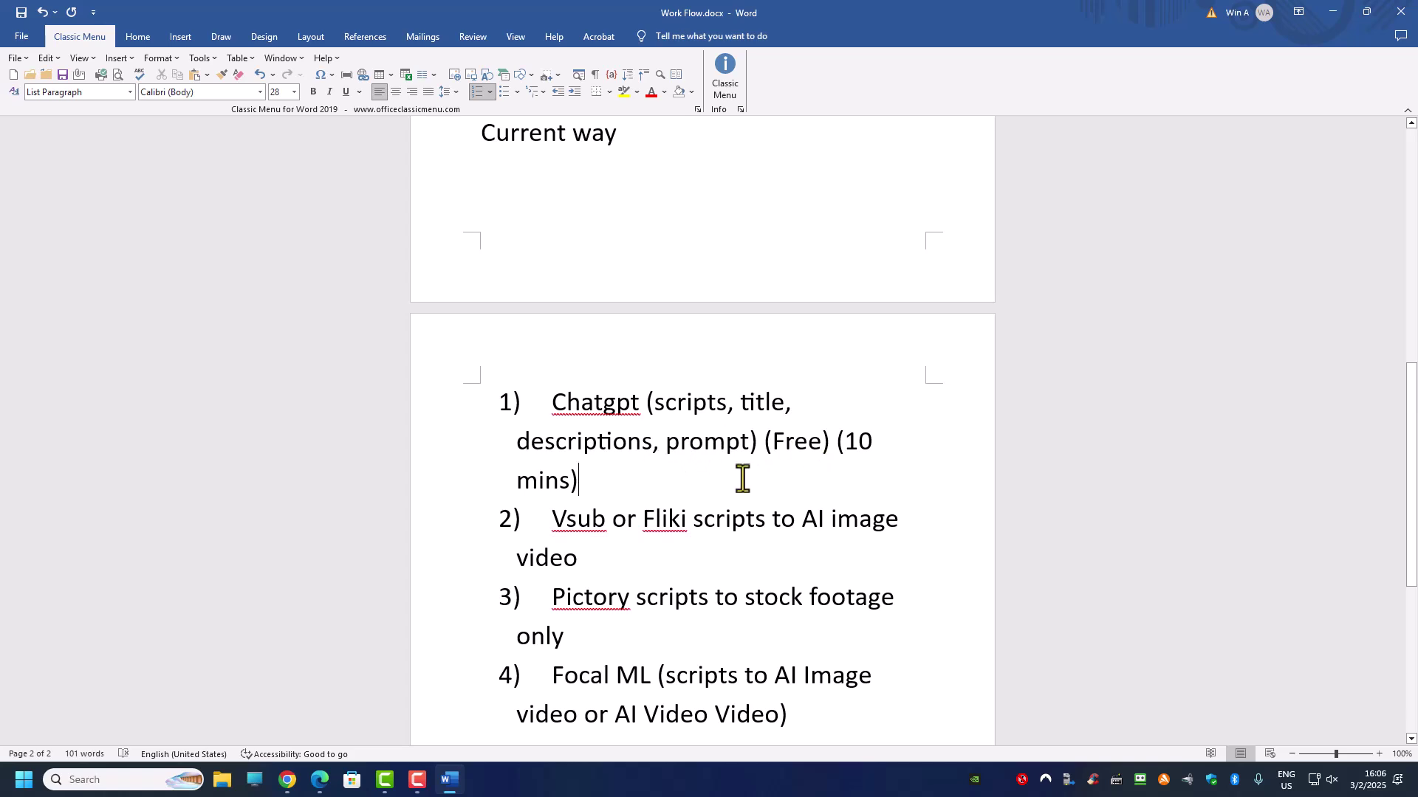
pyautogui.moveTo(542, 403); pyautogui.dragTo(633, 481)
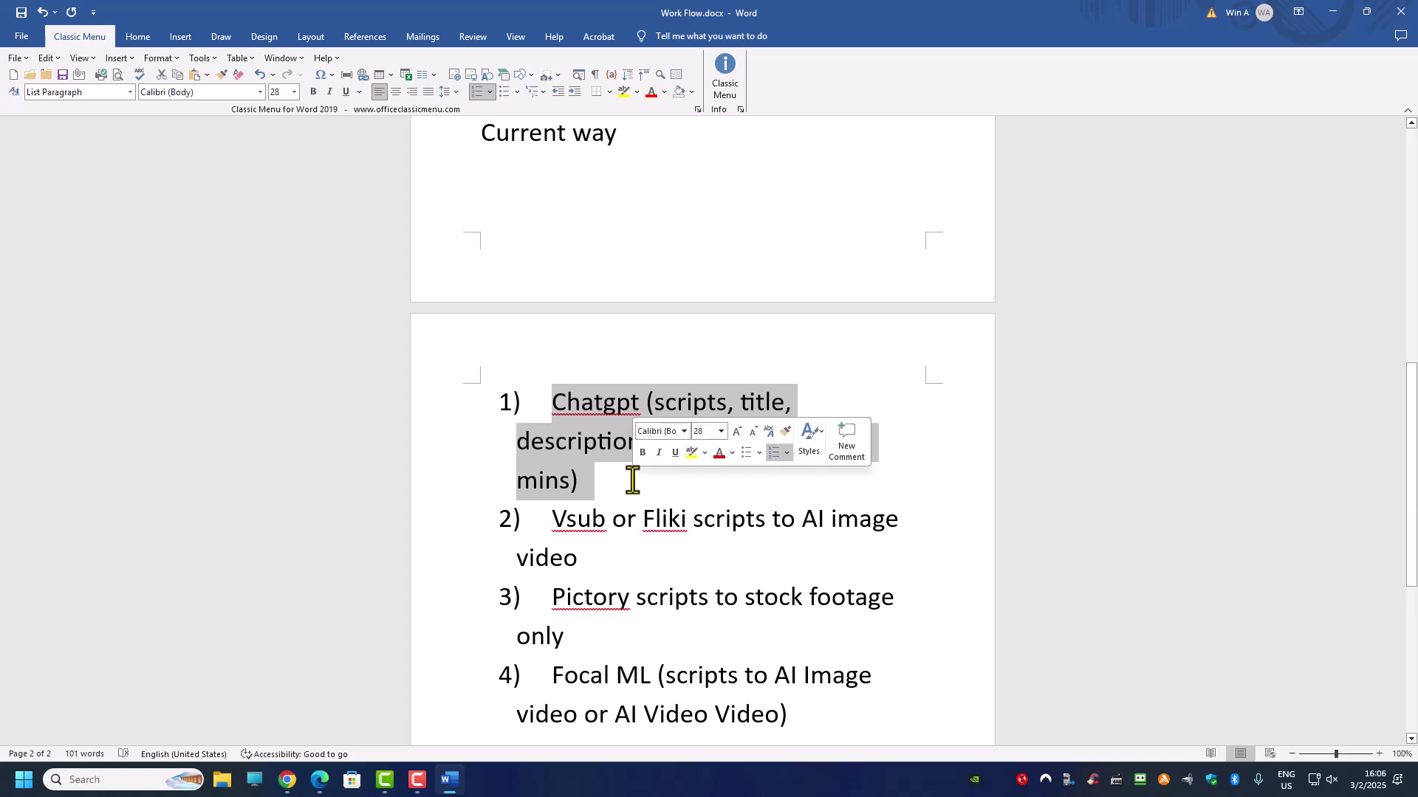
pyautogui.click(711, 495)
pyautogui.scroll(-1, 658, 462)
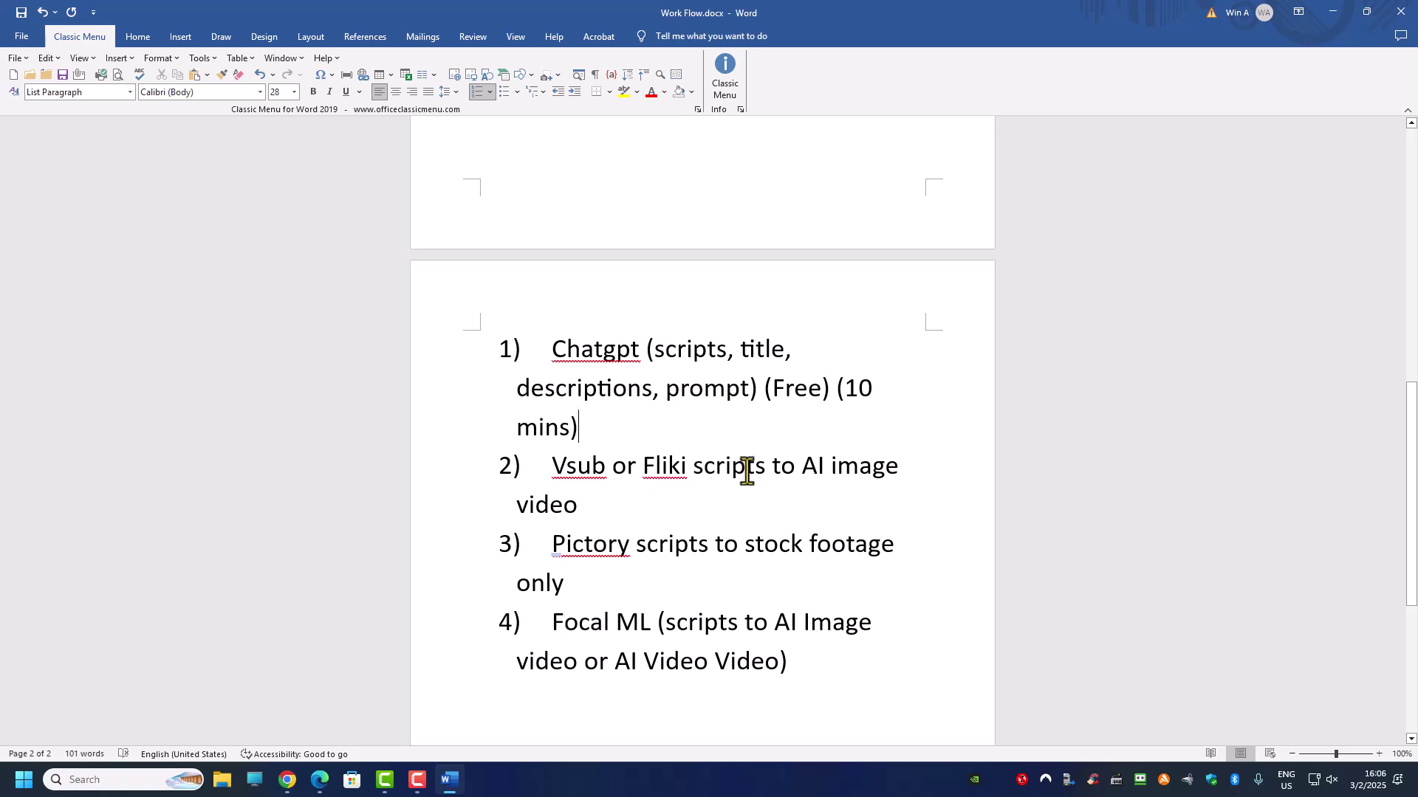
pyautogui.moveTo(559, 466); pyautogui.dragTo(685, 461)
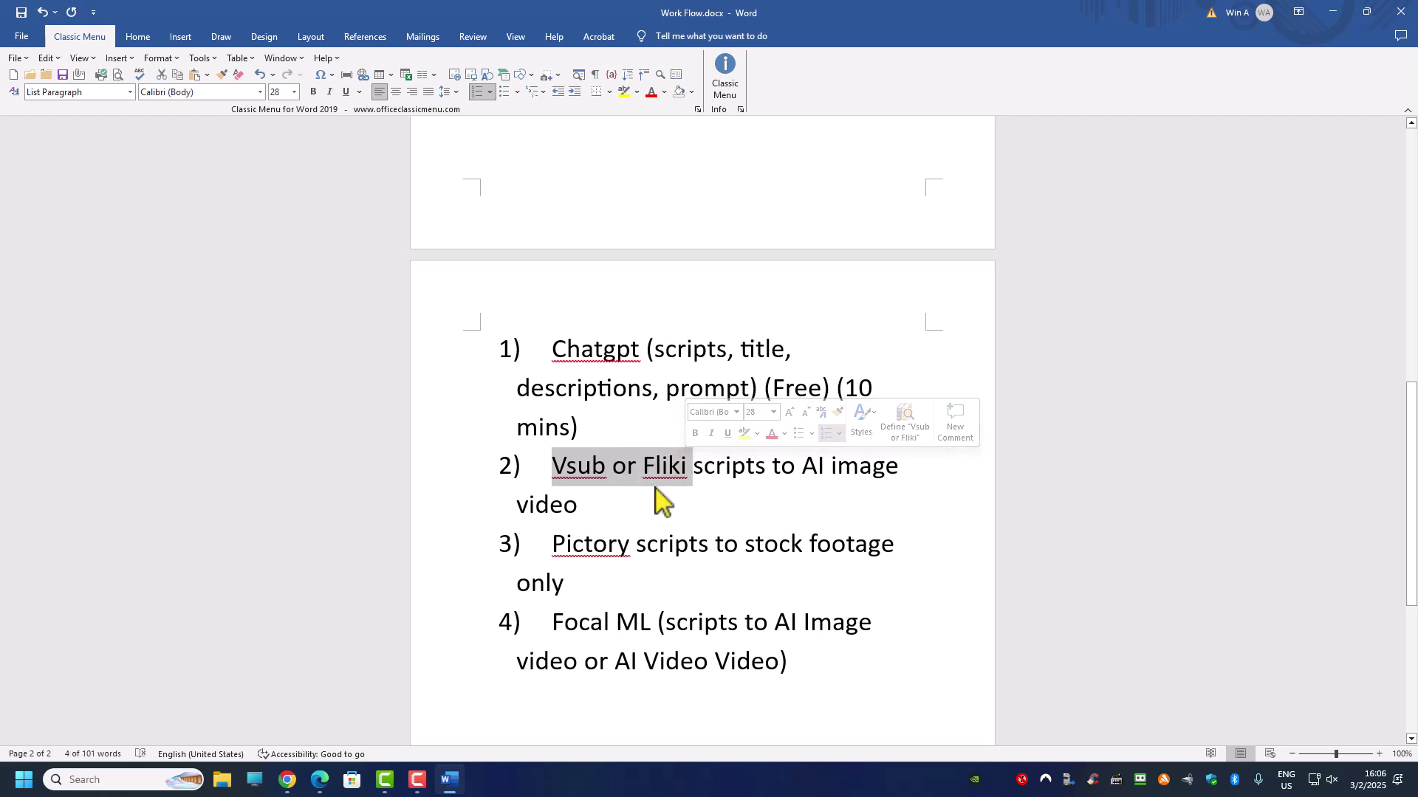
# Step: Switch to Chrome to look at the YouTube channel's latest videos about Vsub and Fliki, and return to the Word document
pyautogui.moveTo(380, 789)
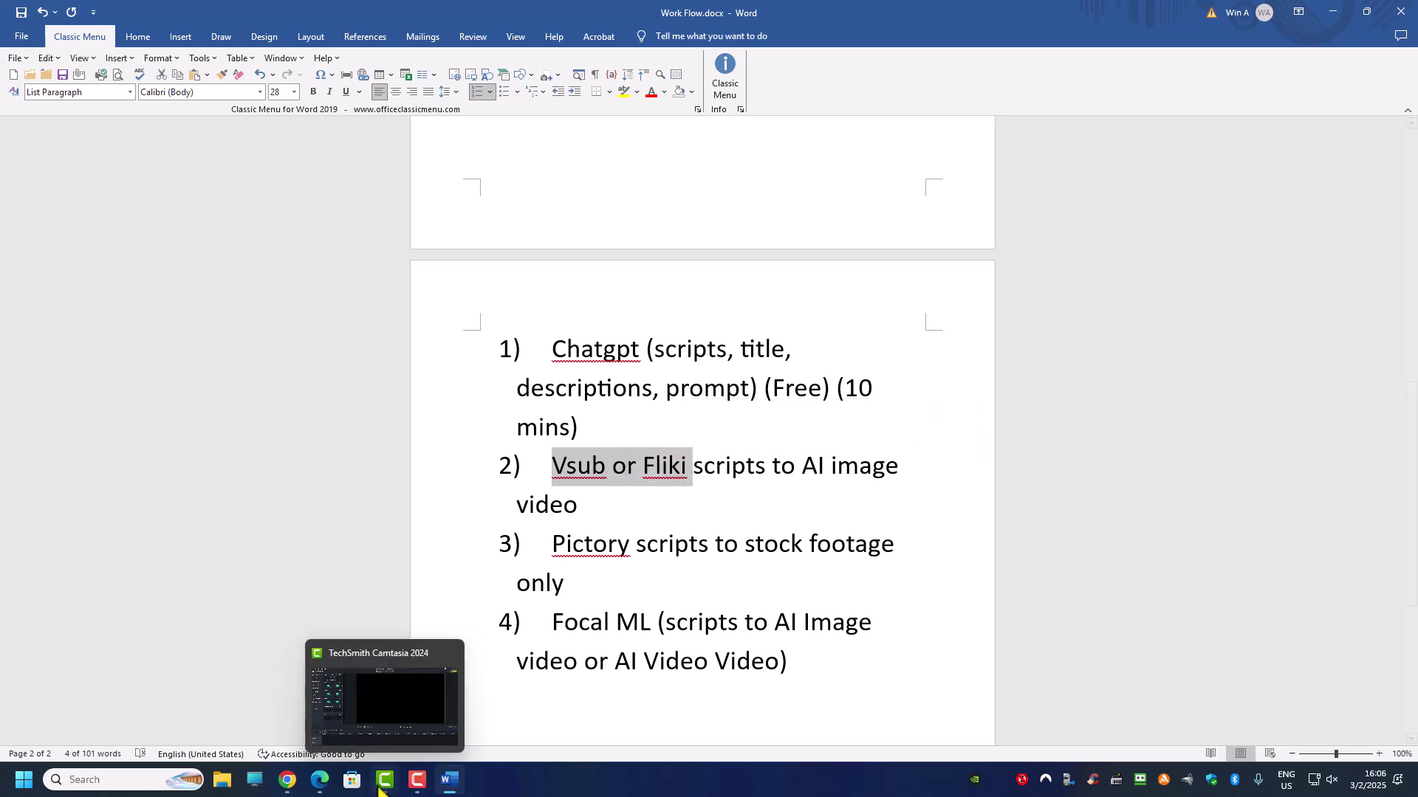
pyautogui.click(288, 779)
pyautogui.click(272, 17)
pyautogui.scroll(-1, 645, 465)
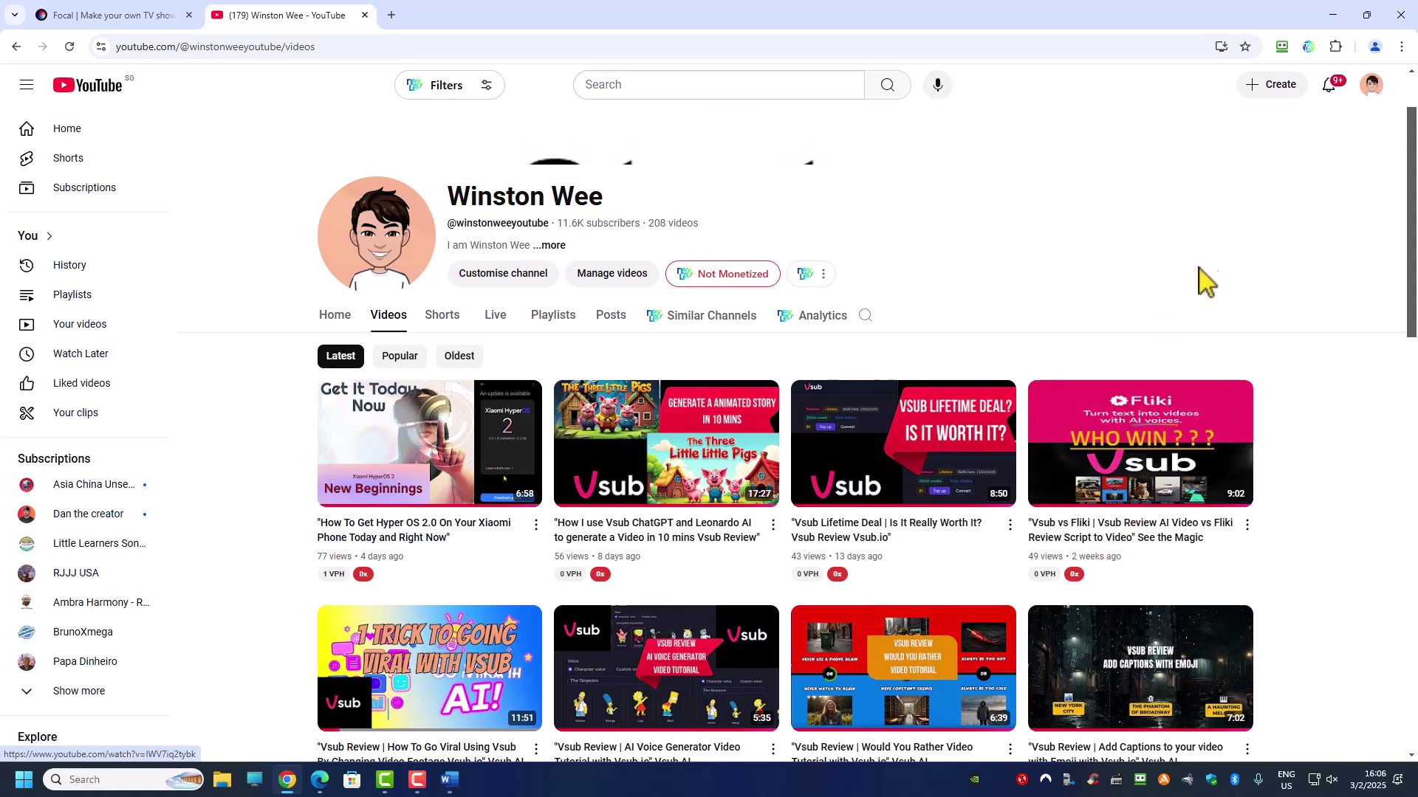
pyautogui.click(1333, 17)
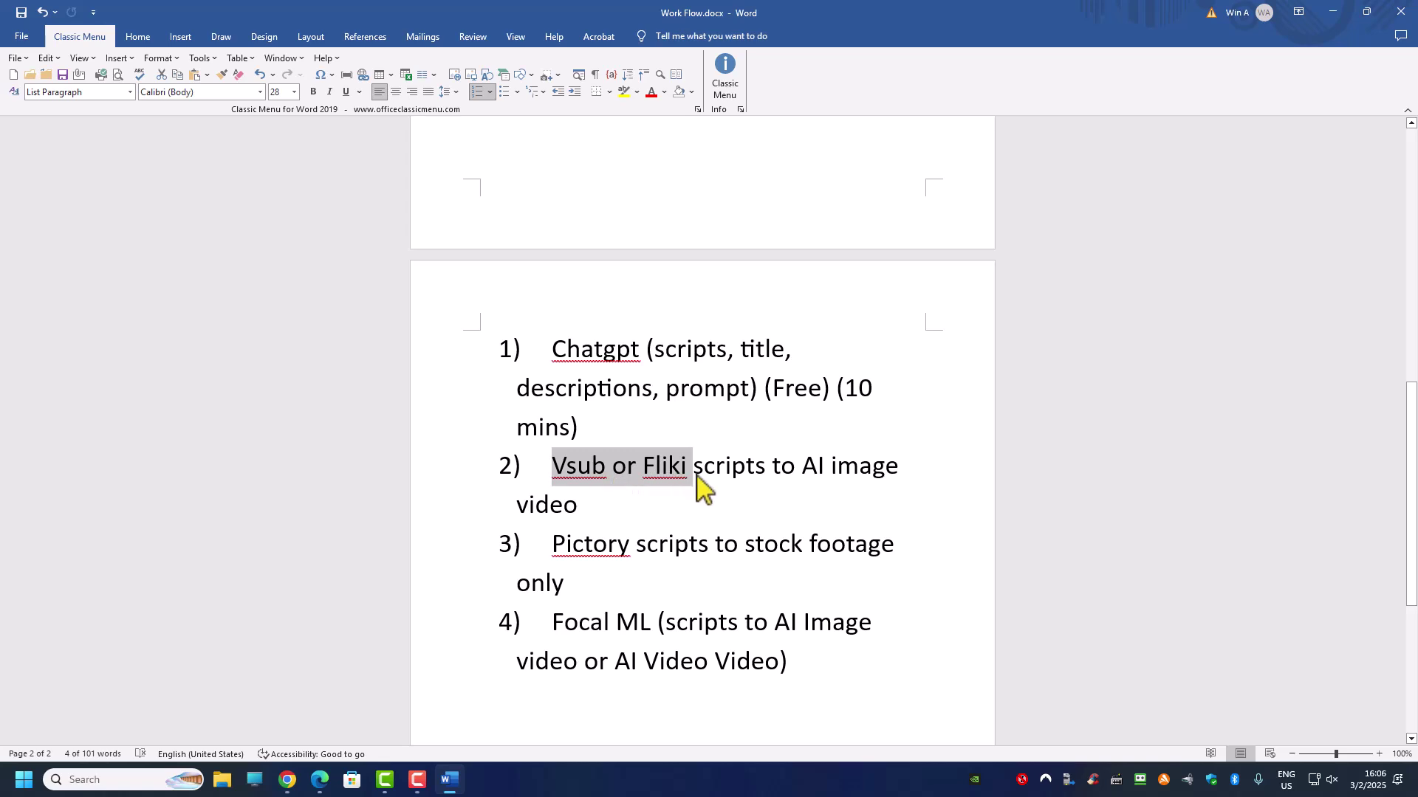
# Step: Review the Vsub or Fliki and Pictory entries, highlighting AI image, Fliki, the Pictory name and stock footage
pyautogui.moveTo(804, 471); pyautogui.dragTo(872, 458)
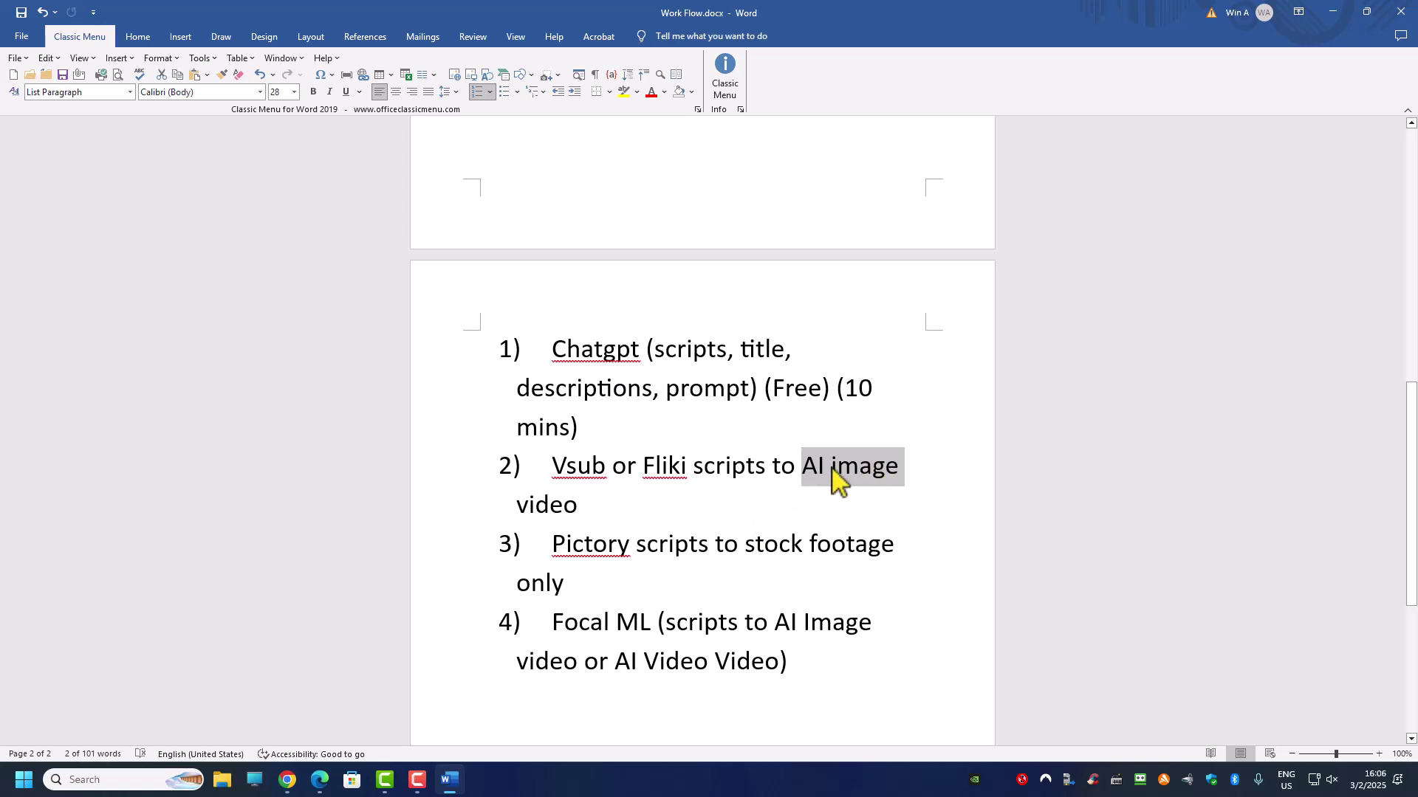
pyautogui.moveTo(644, 467); pyautogui.dragTo(686, 466)
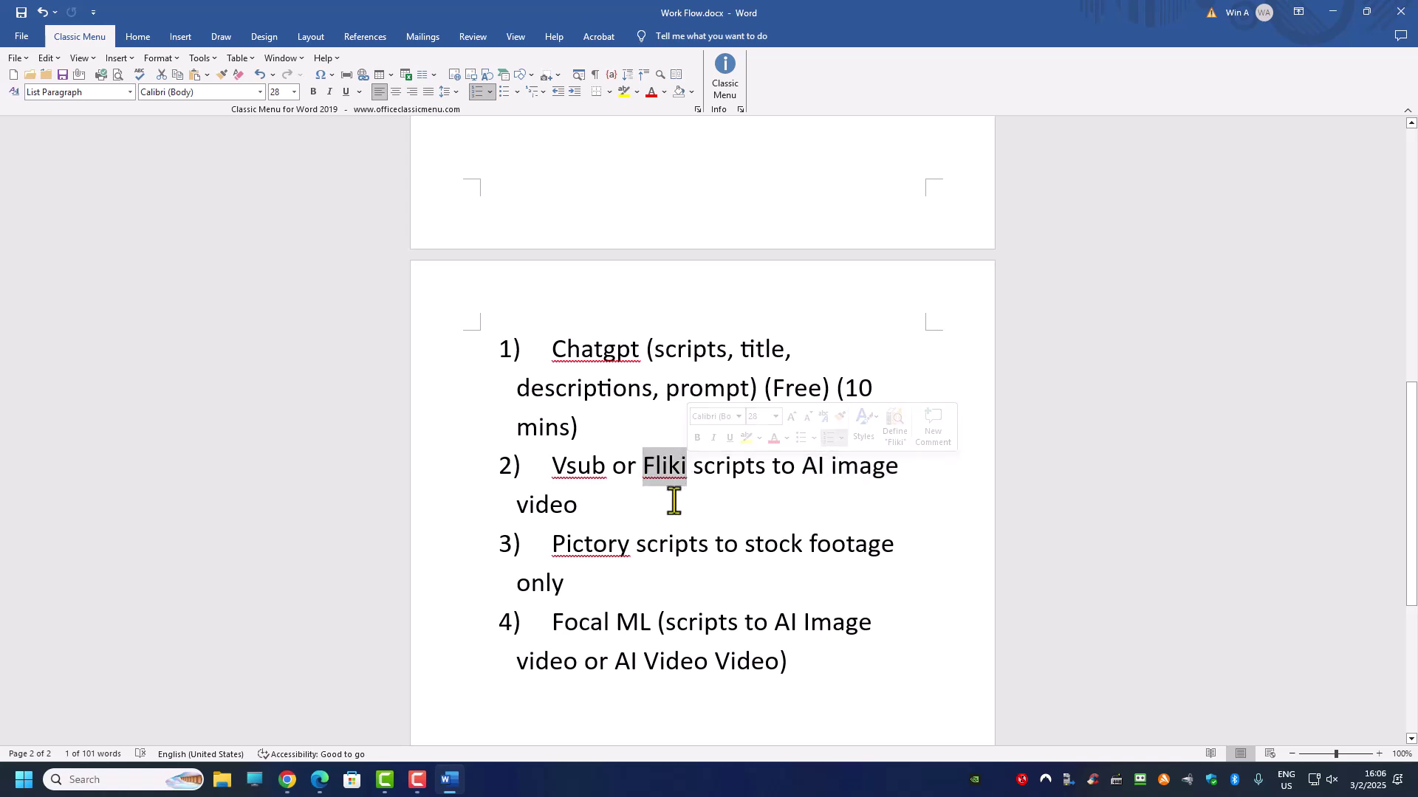
pyautogui.scroll(-3, 675, 491)
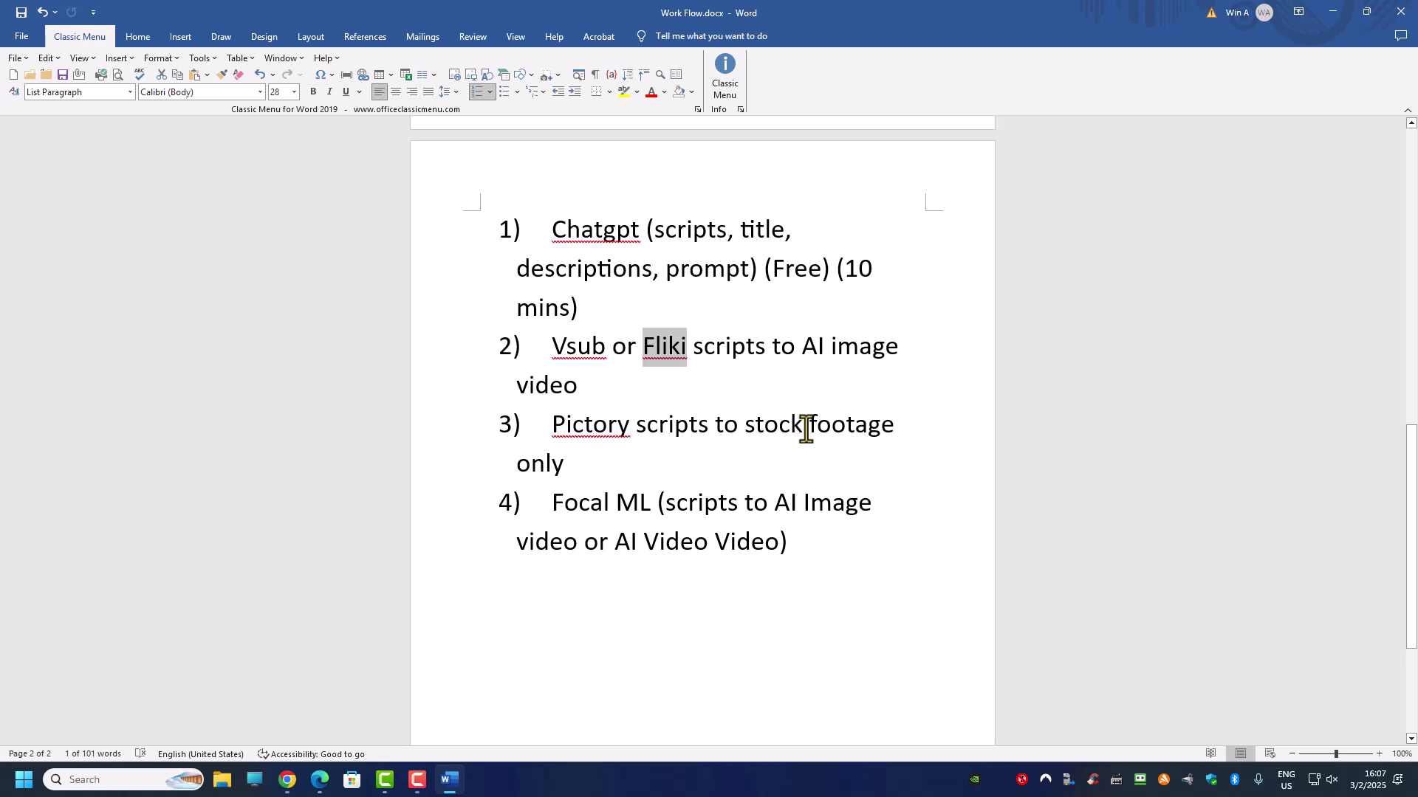
pyautogui.moveTo(553, 426); pyautogui.dragTo(621, 422)
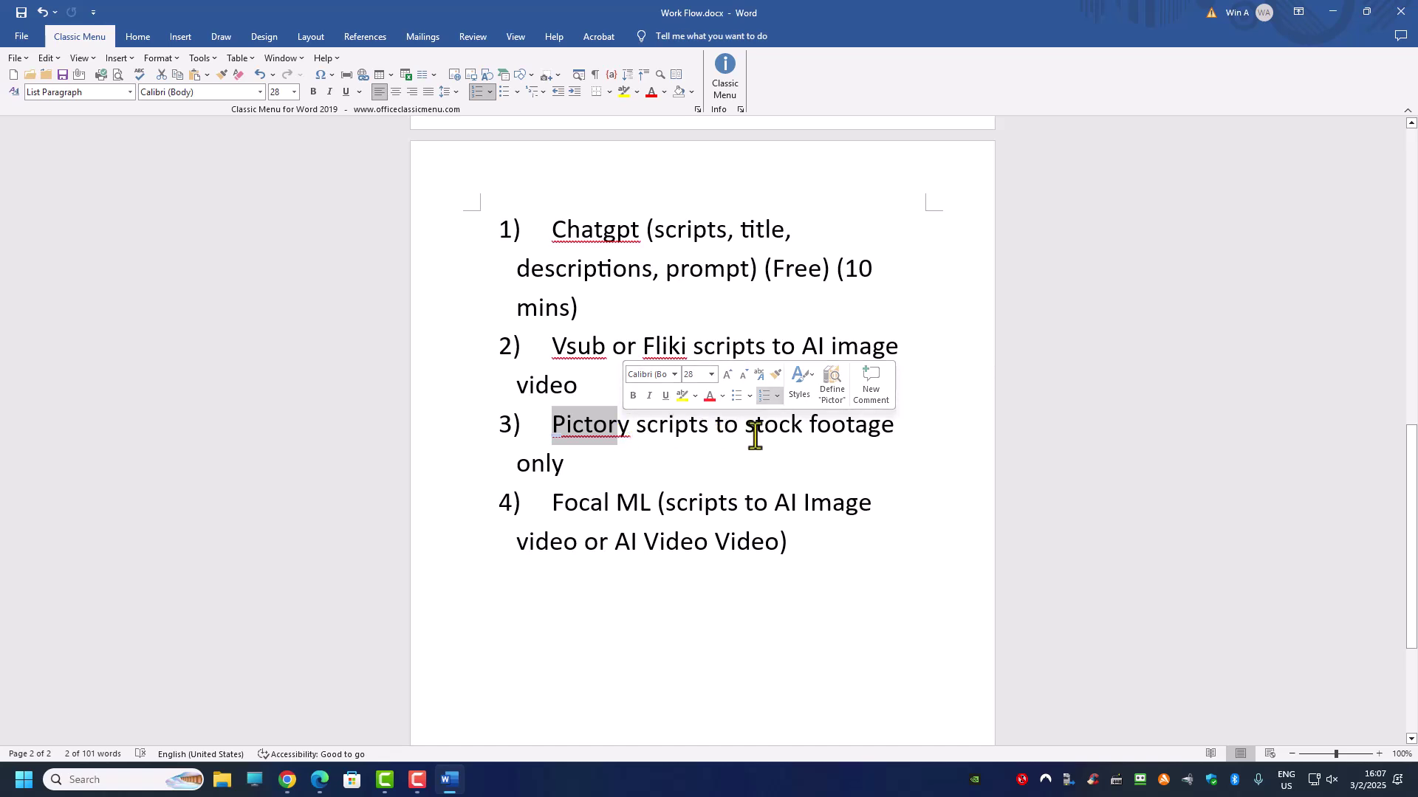
pyautogui.moveTo(745, 425); pyautogui.dragTo(905, 423)
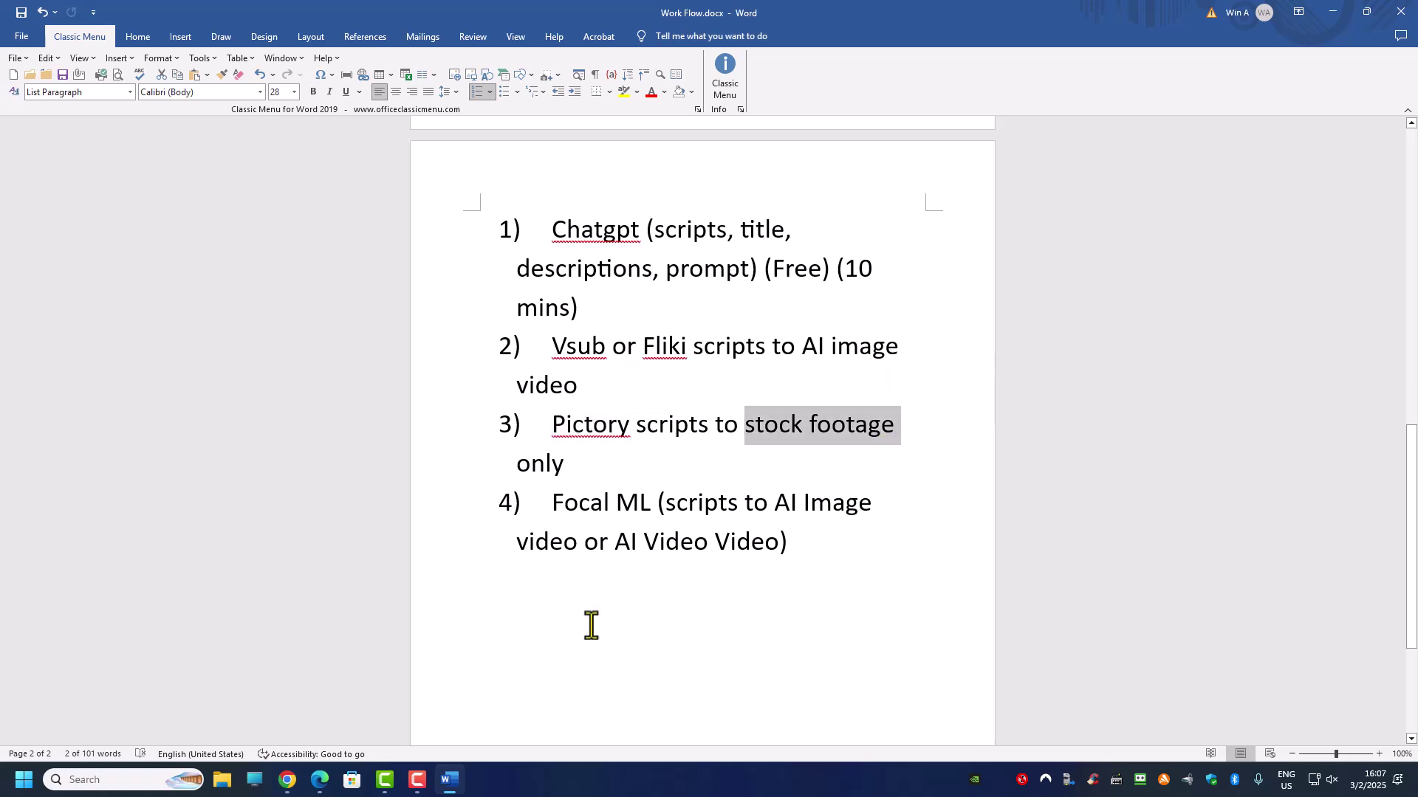
# Step: Review the Focal ML entry of the current workflow, highlighting its name and its scripts to AI image or AI video description
pyautogui.scroll(-1, 669, 543)
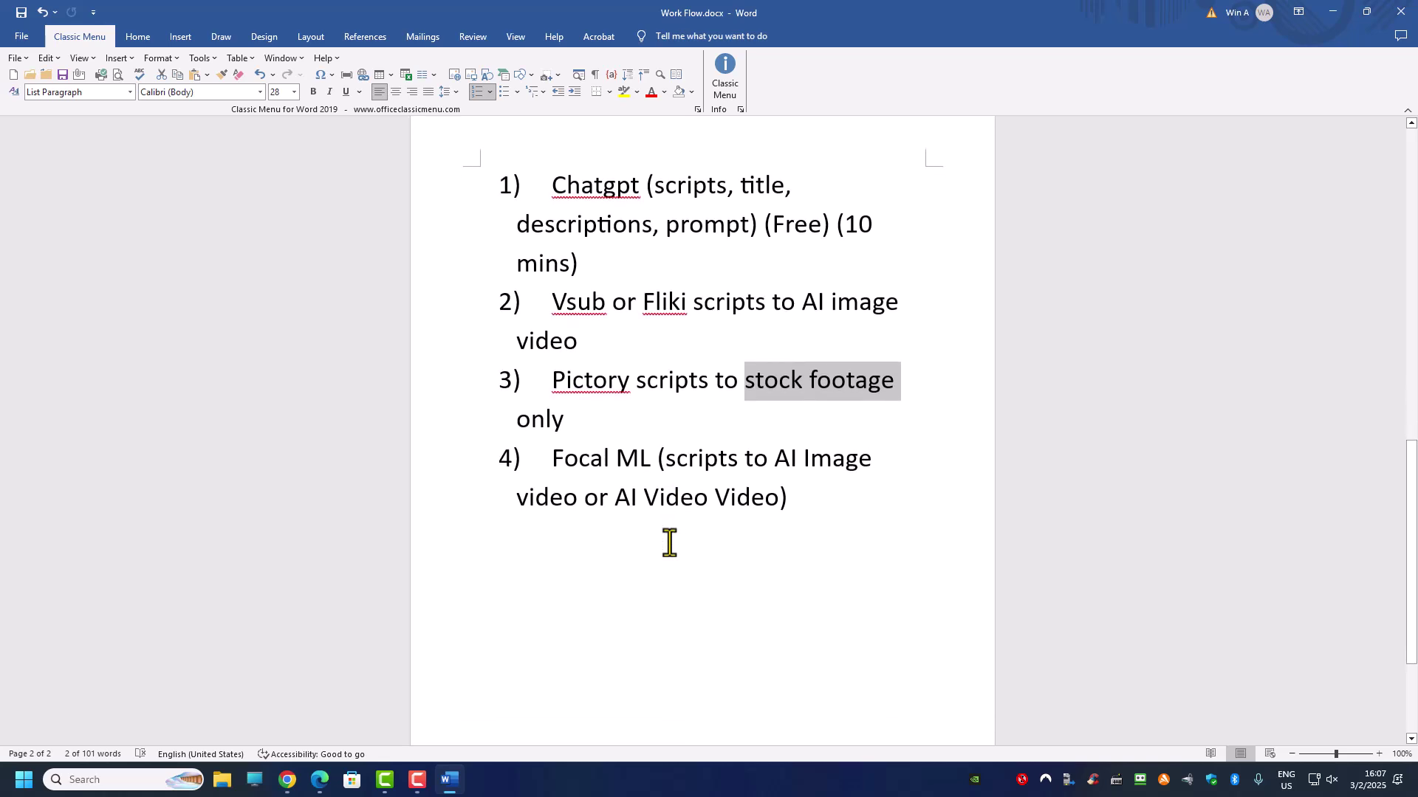
pyautogui.moveTo(554, 460); pyautogui.dragTo(653, 459)
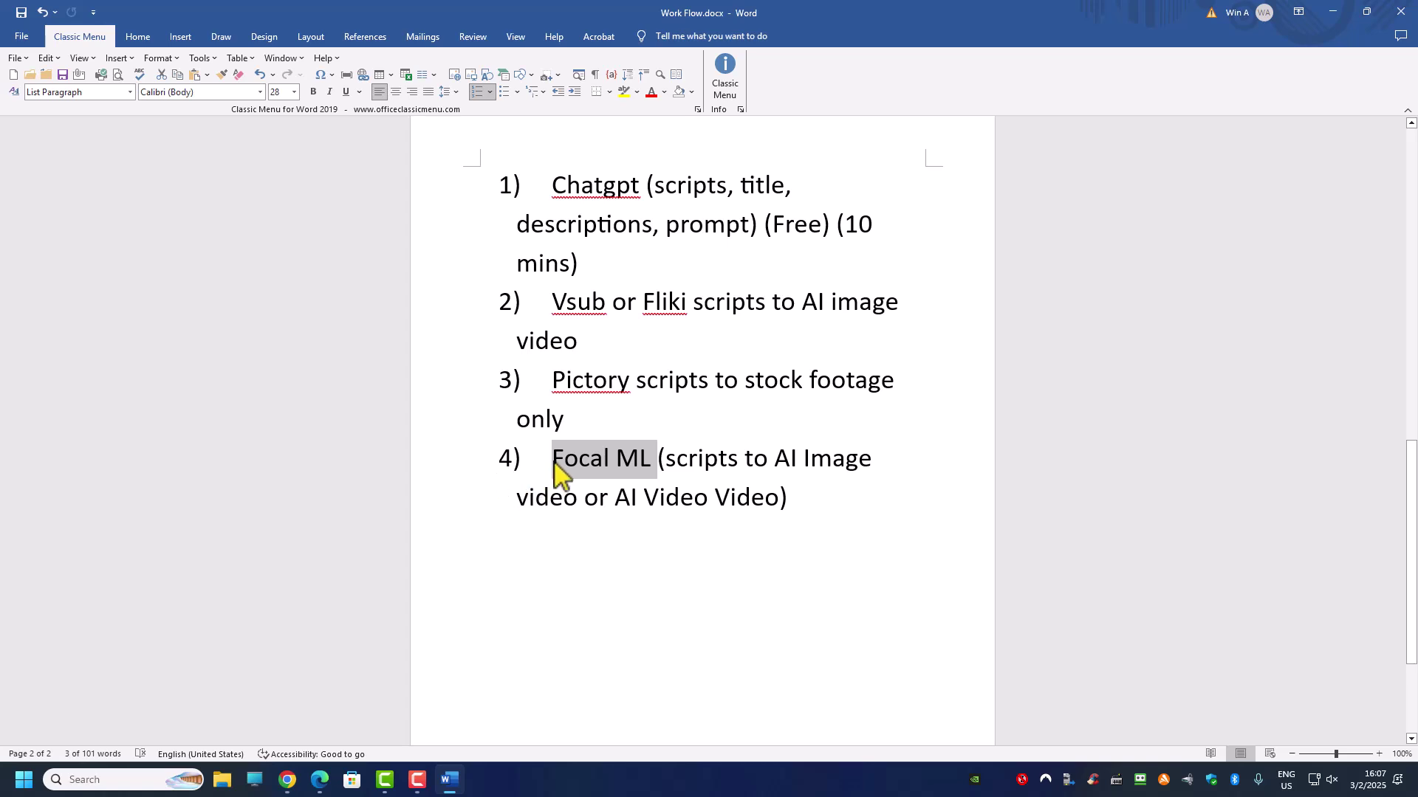
pyautogui.click(666, 464)
pyautogui.moveTo(665, 462); pyautogui.dragTo(564, 498)
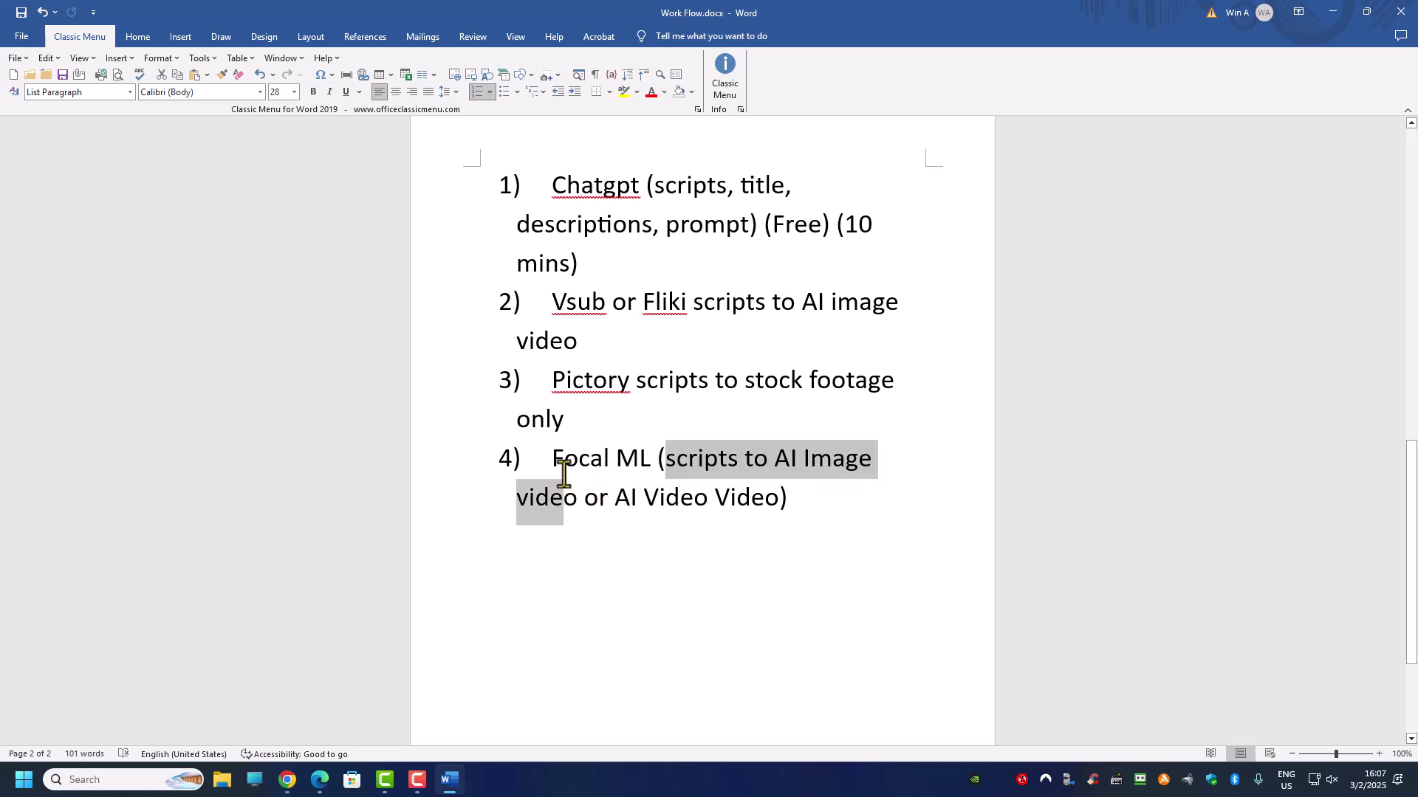
pyautogui.scroll(2, 565, 465)
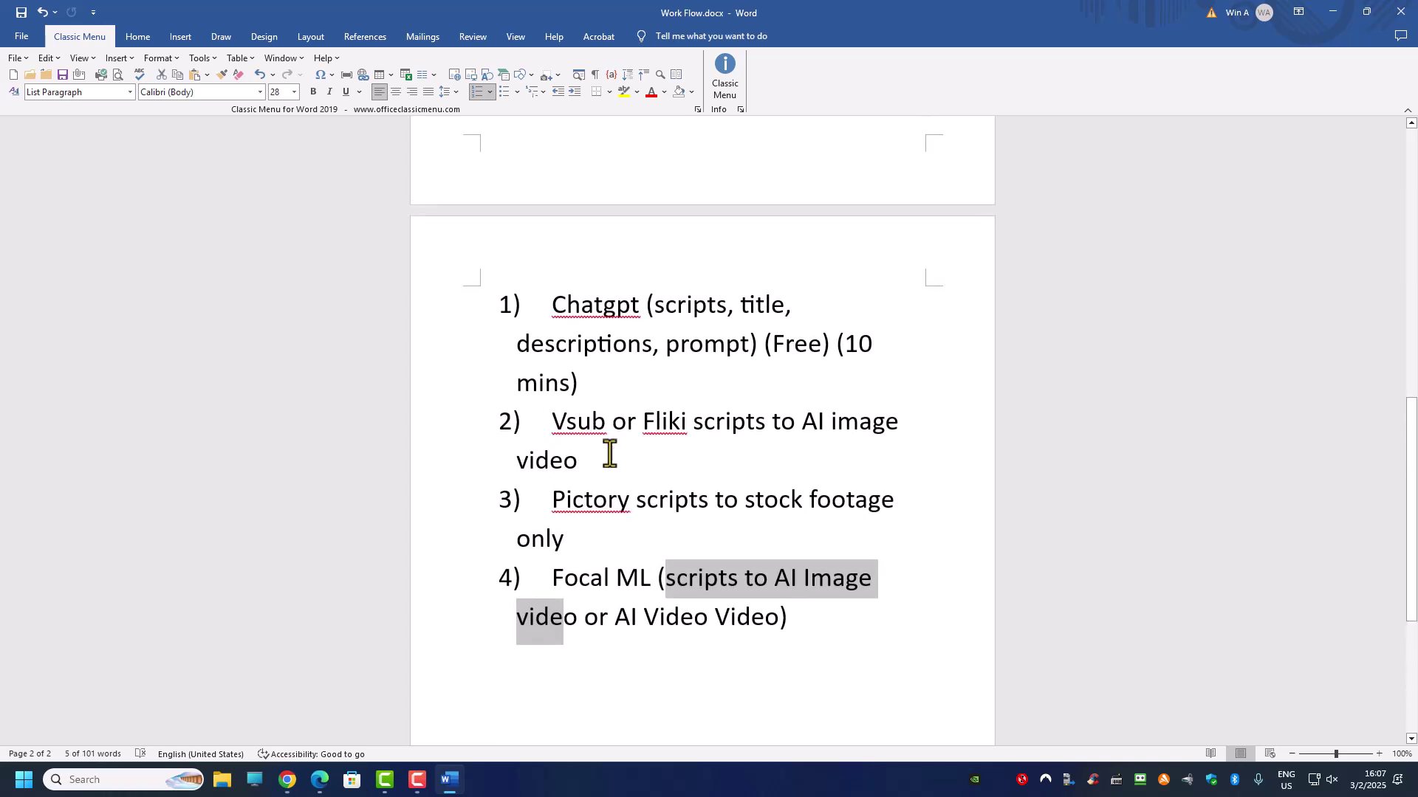
pyautogui.scroll(-1, 642, 538)
pyautogui.moveTo(661, 541); pyautogui.dragTo(690, 566)
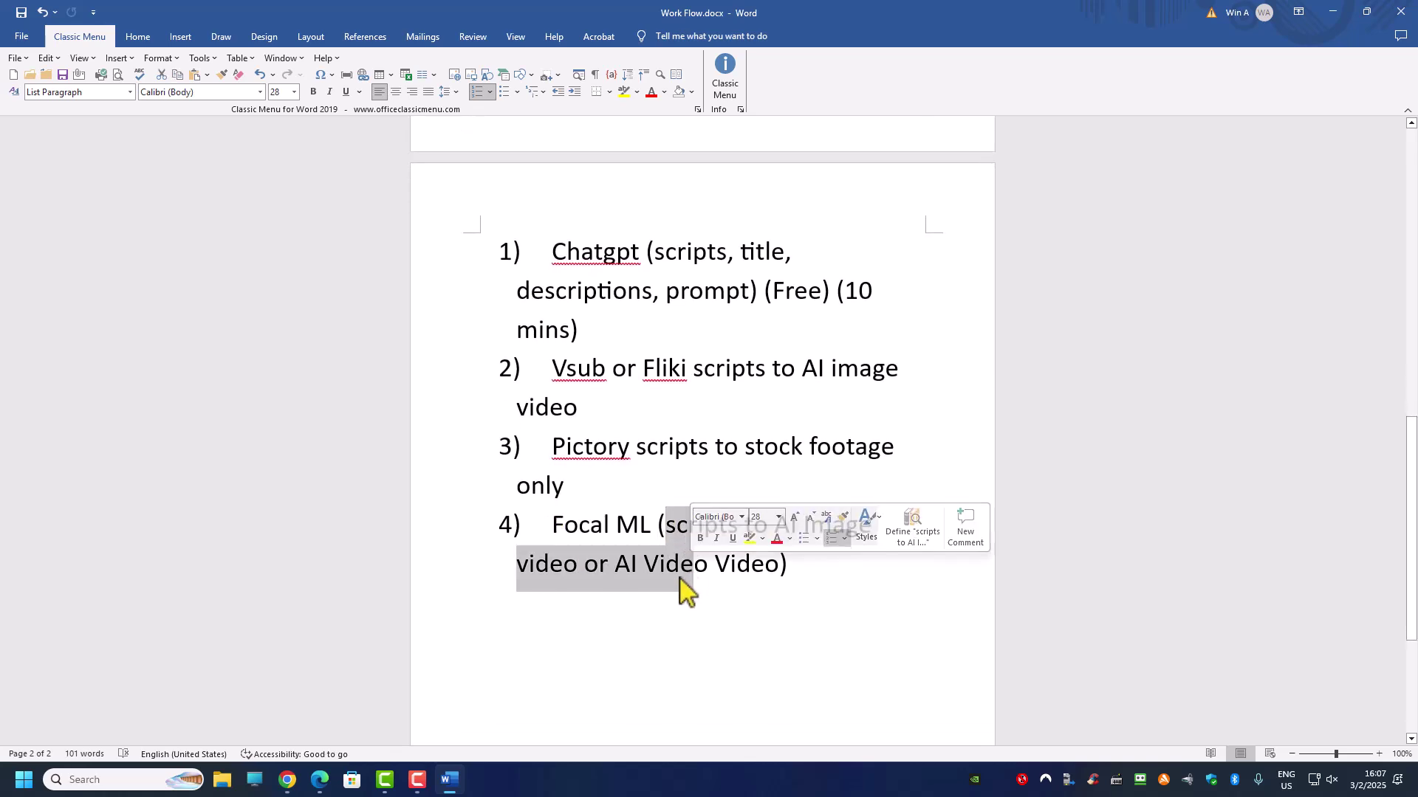
pyautogui.click(905, 624)
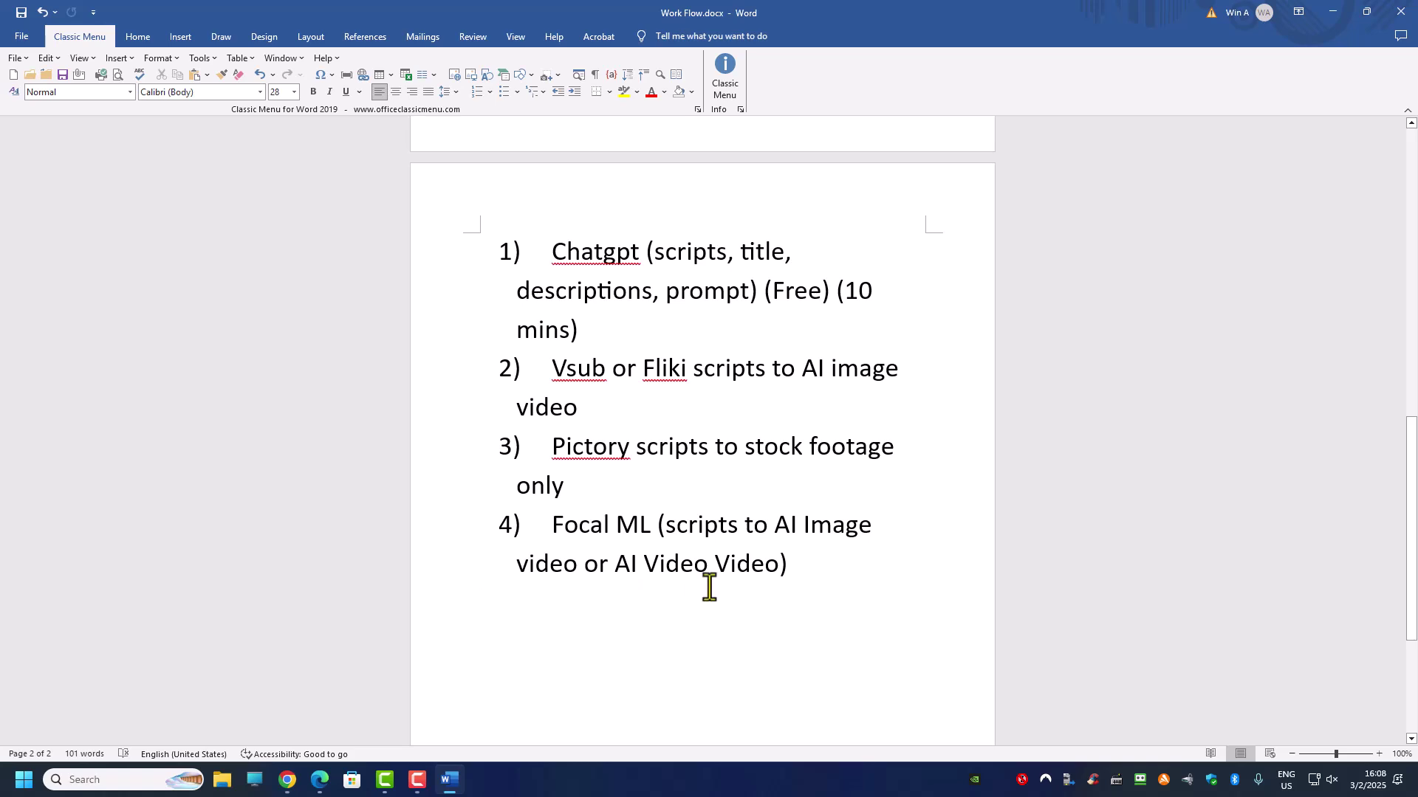
# Step: Look back over the current workflow list and minimize the Word document to reach the Focal website in Edge
pyautogui.scroll(-2, 740, 583)
pyautogui.scroll(1, 741, 583)
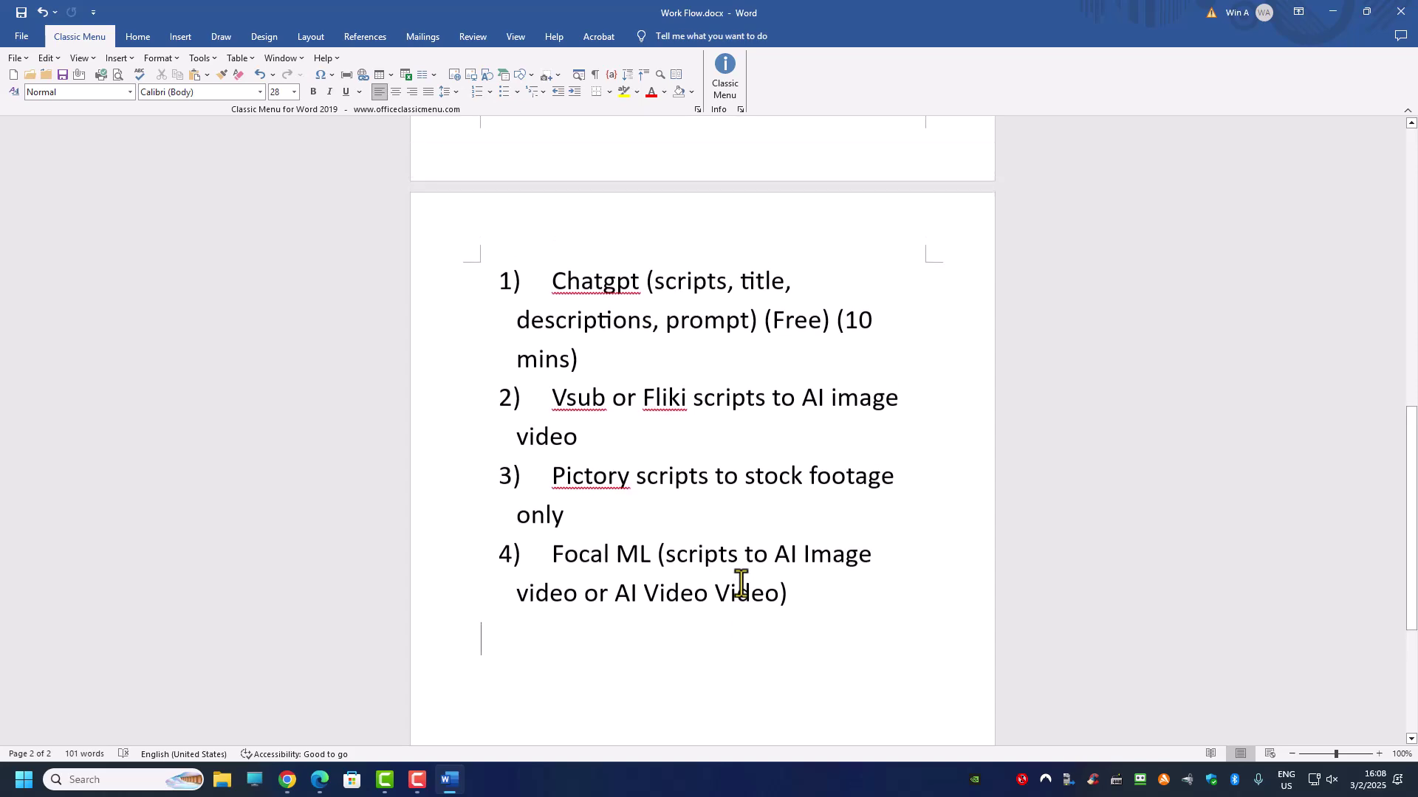
pyautogui.scroll(6, 746, 577)
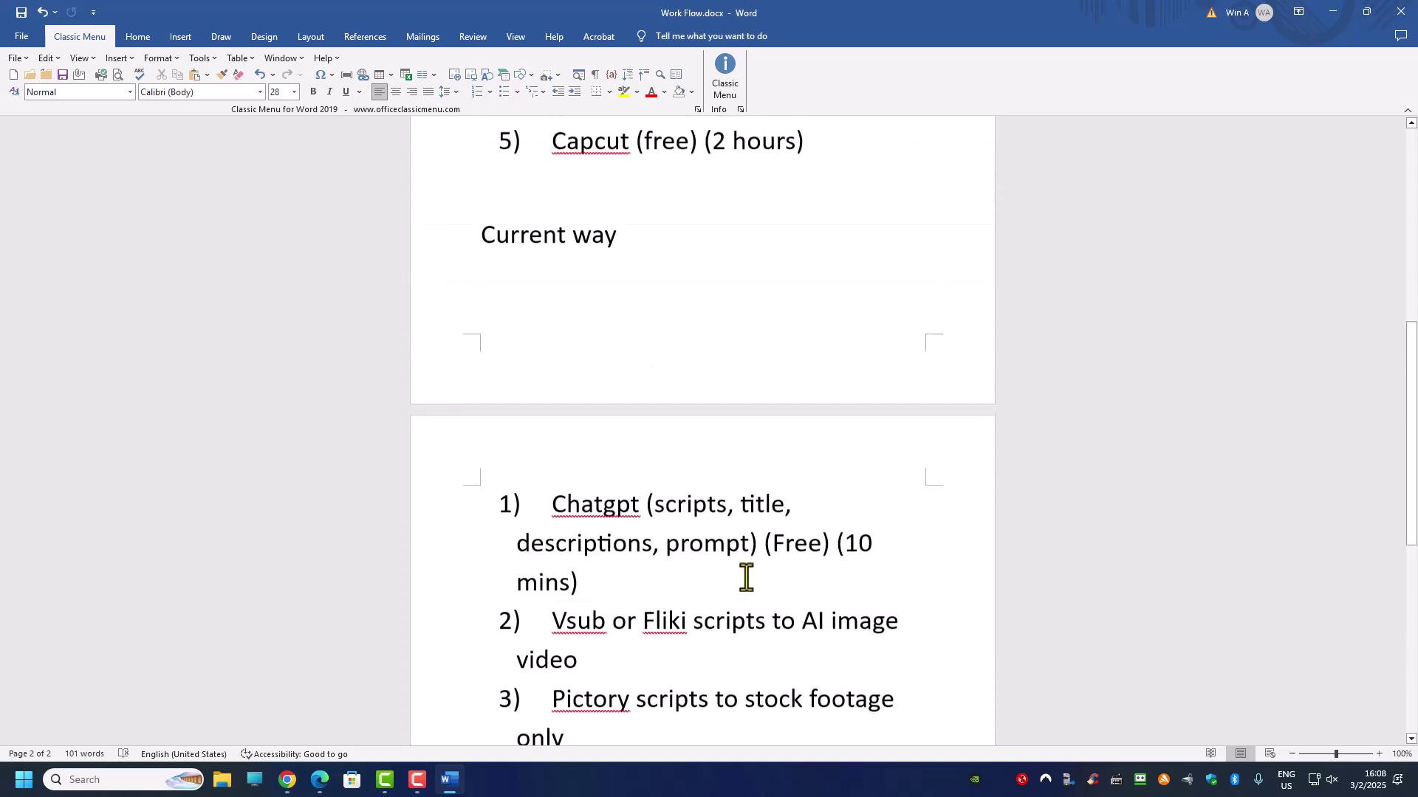
pyautogui.click(1332, 11)
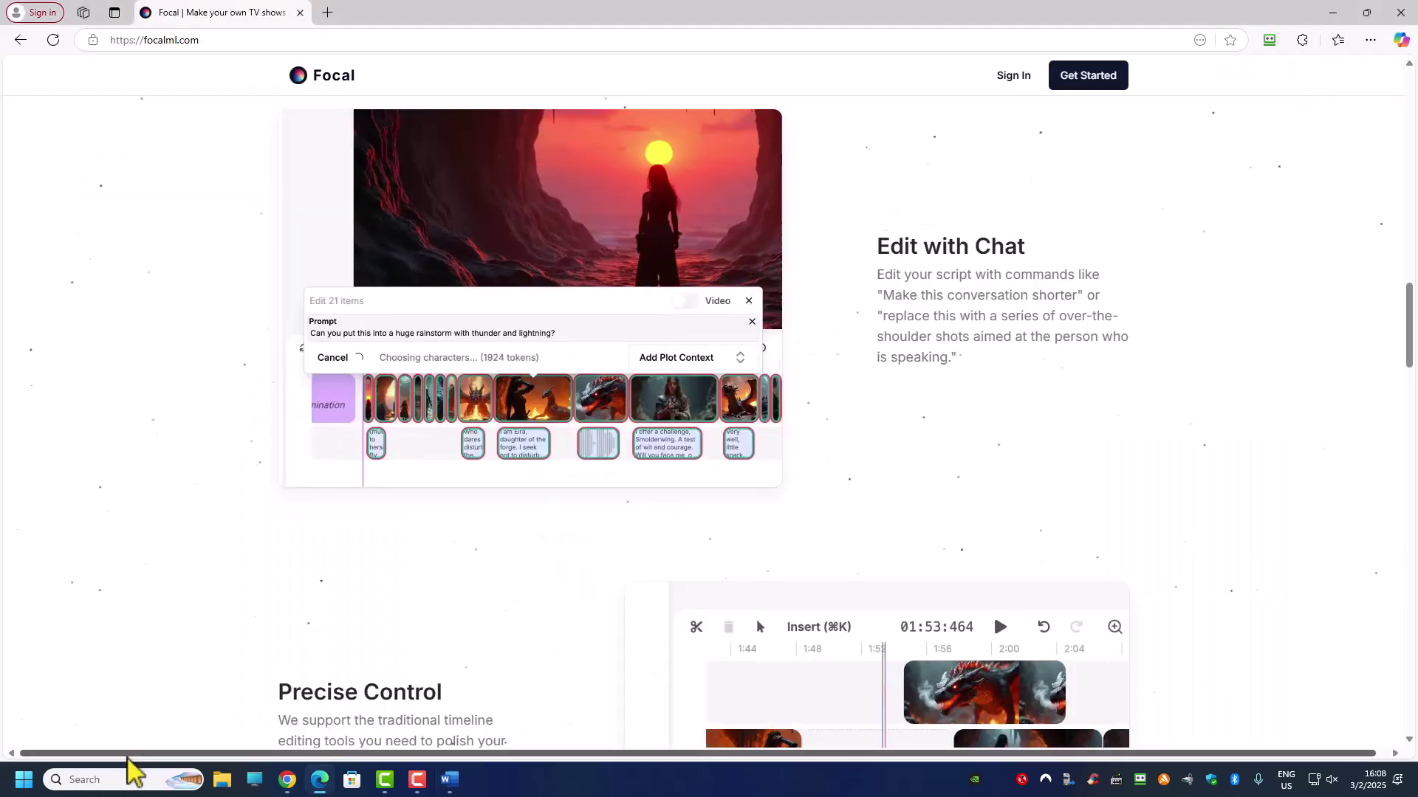
# Step: Look over the Focal homepage from its top down to the pricing plans
pyautogui.scroll(15, 316, 443)
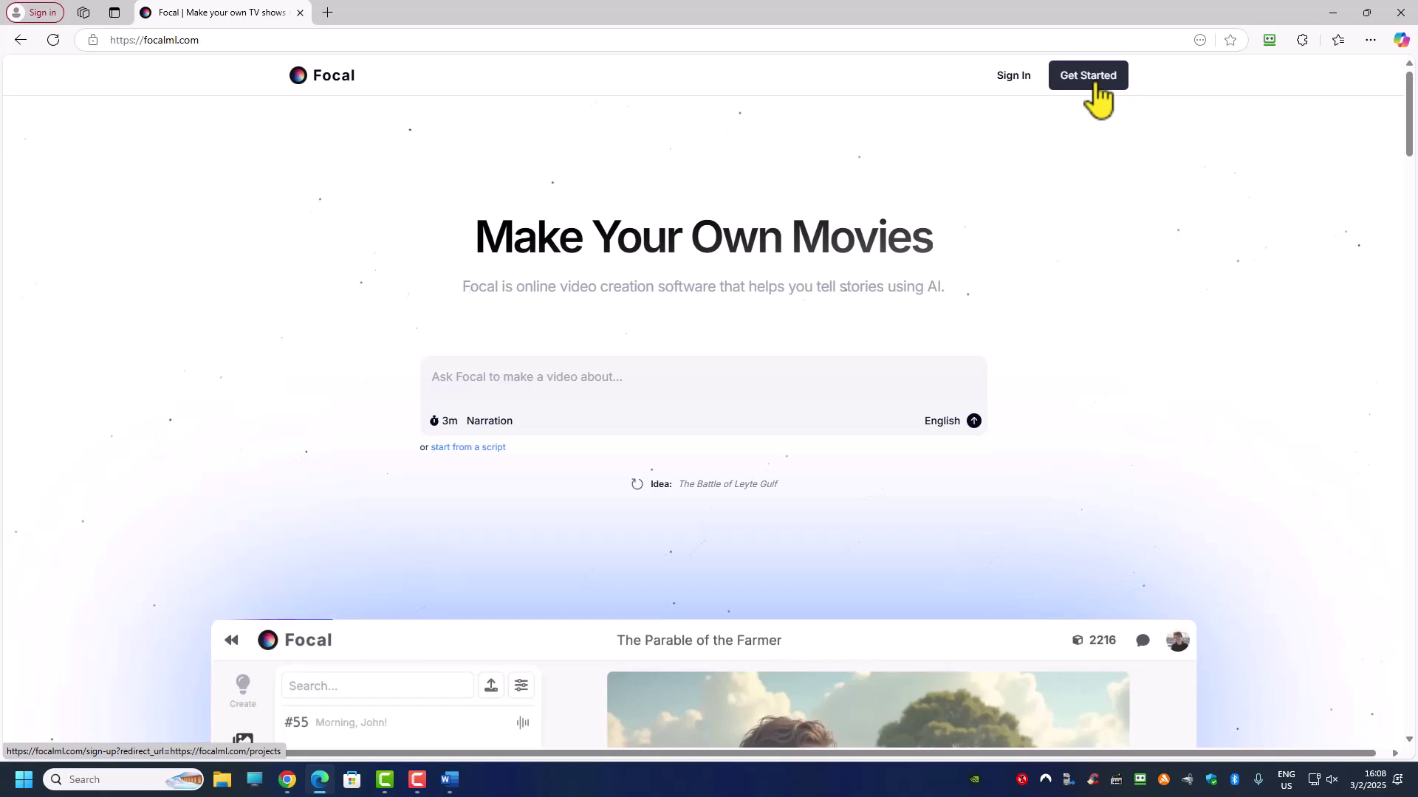
pyautogui.scroll(-20, 981, 291)
pyautogui.scroll(-15, 937, 351)
pyautogui.scroll(10, 937, 351)
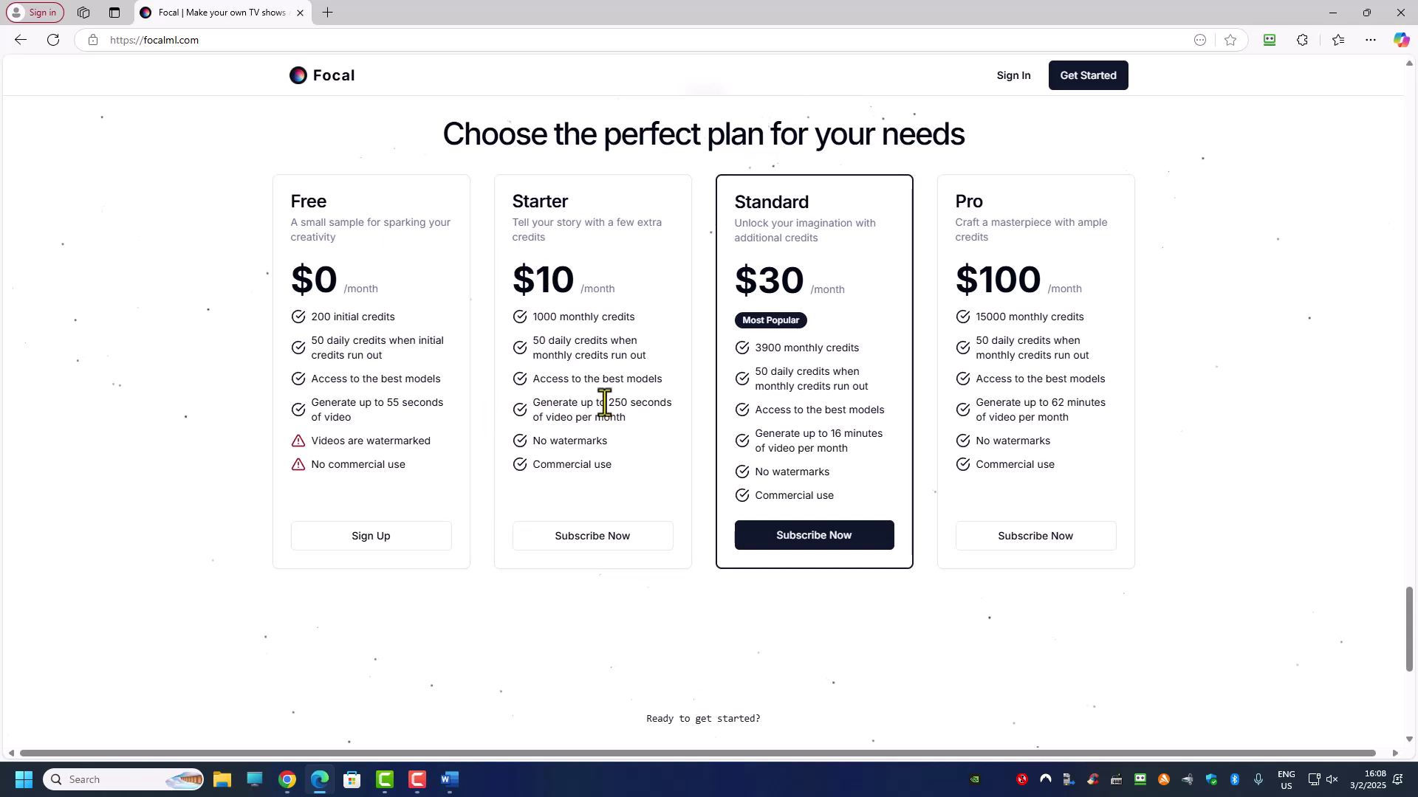
# Step: Compare the Starter and Standard plans' video generation limits, highlighting the Starter plan's 250 seconds, and look back over the feature sections
pyautogui.moveTo(608, 404); pyautogui.dragTo(633, 404)
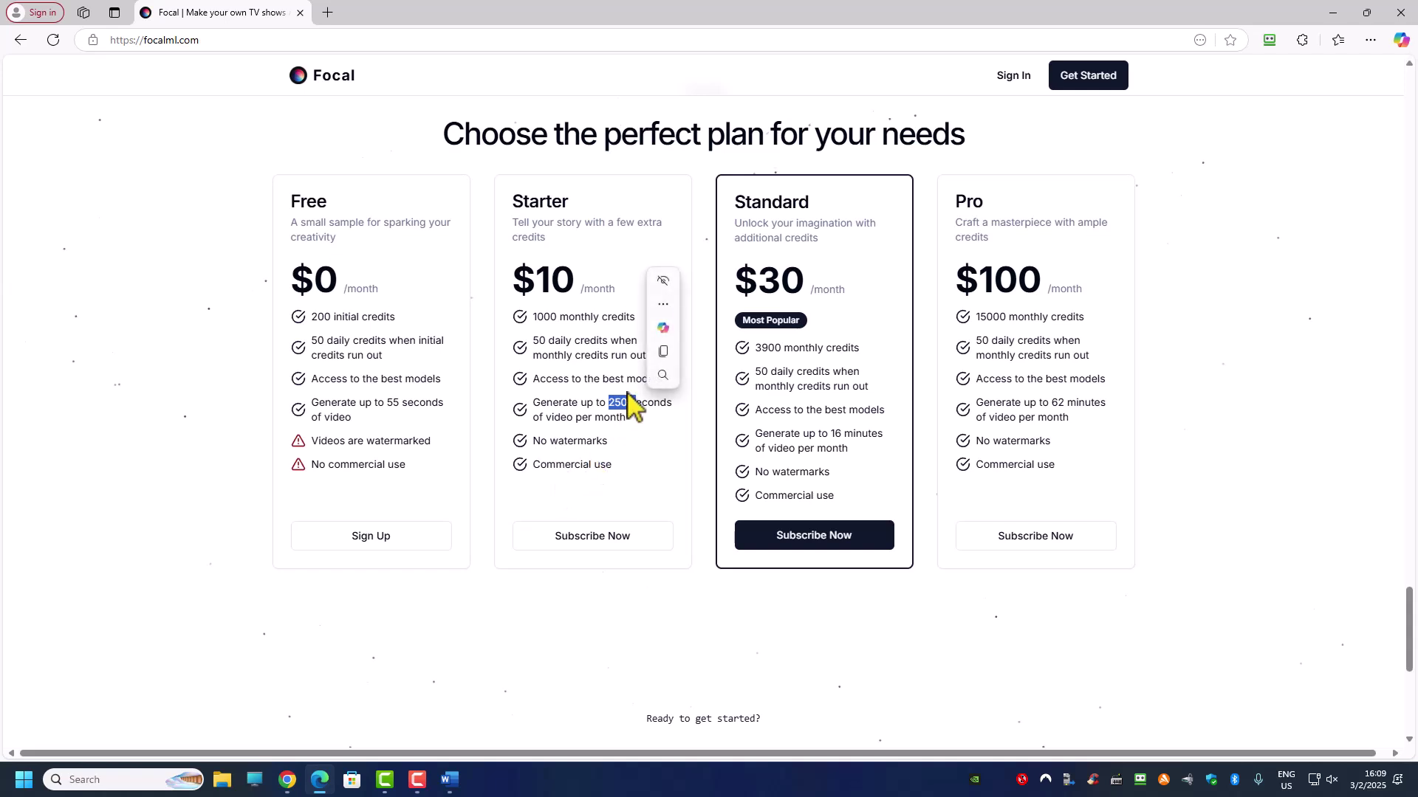
pyautogui.click(620, 417)
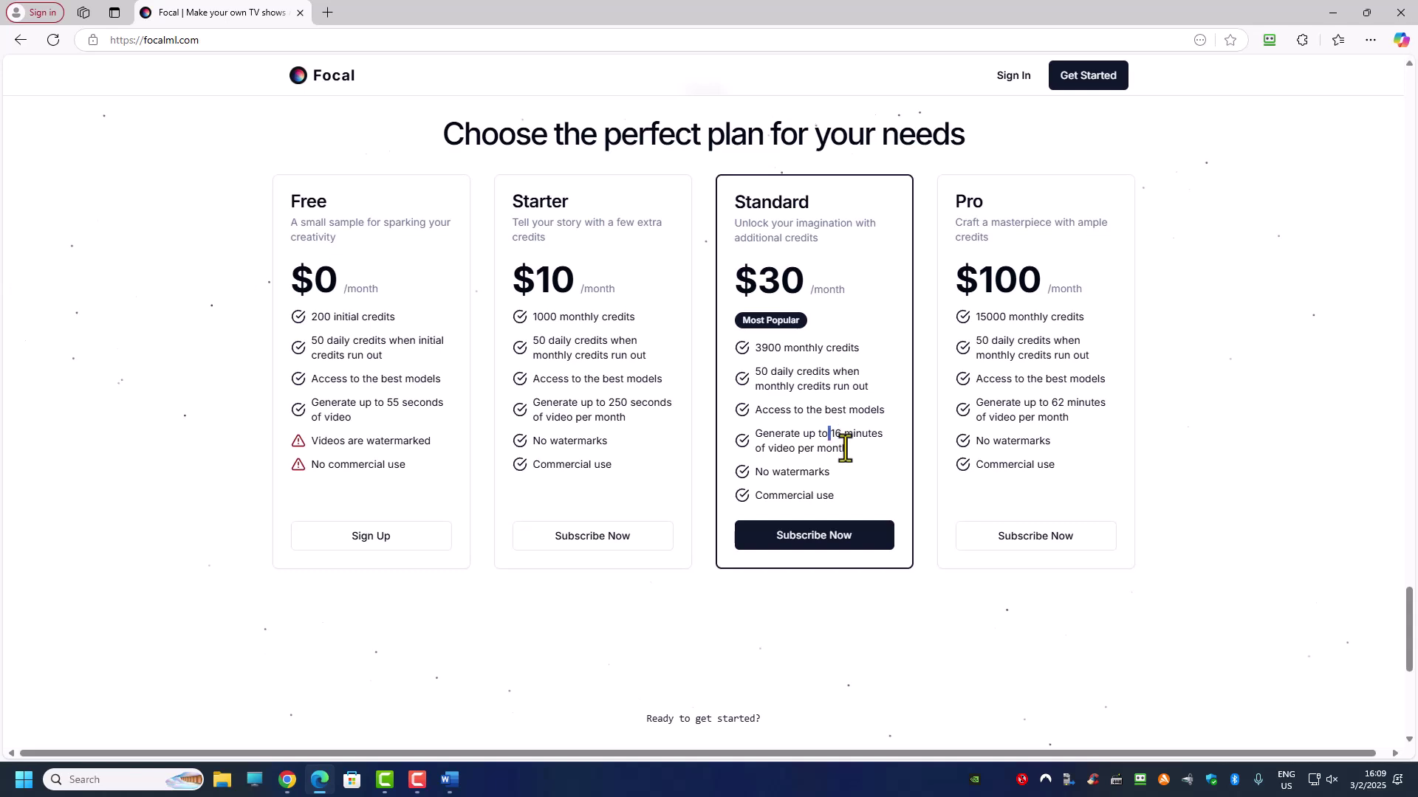
pyautogui.moveTo(845, 449); pyautogui.dragTo(829, 465)
pyautogui.click(716, 506)
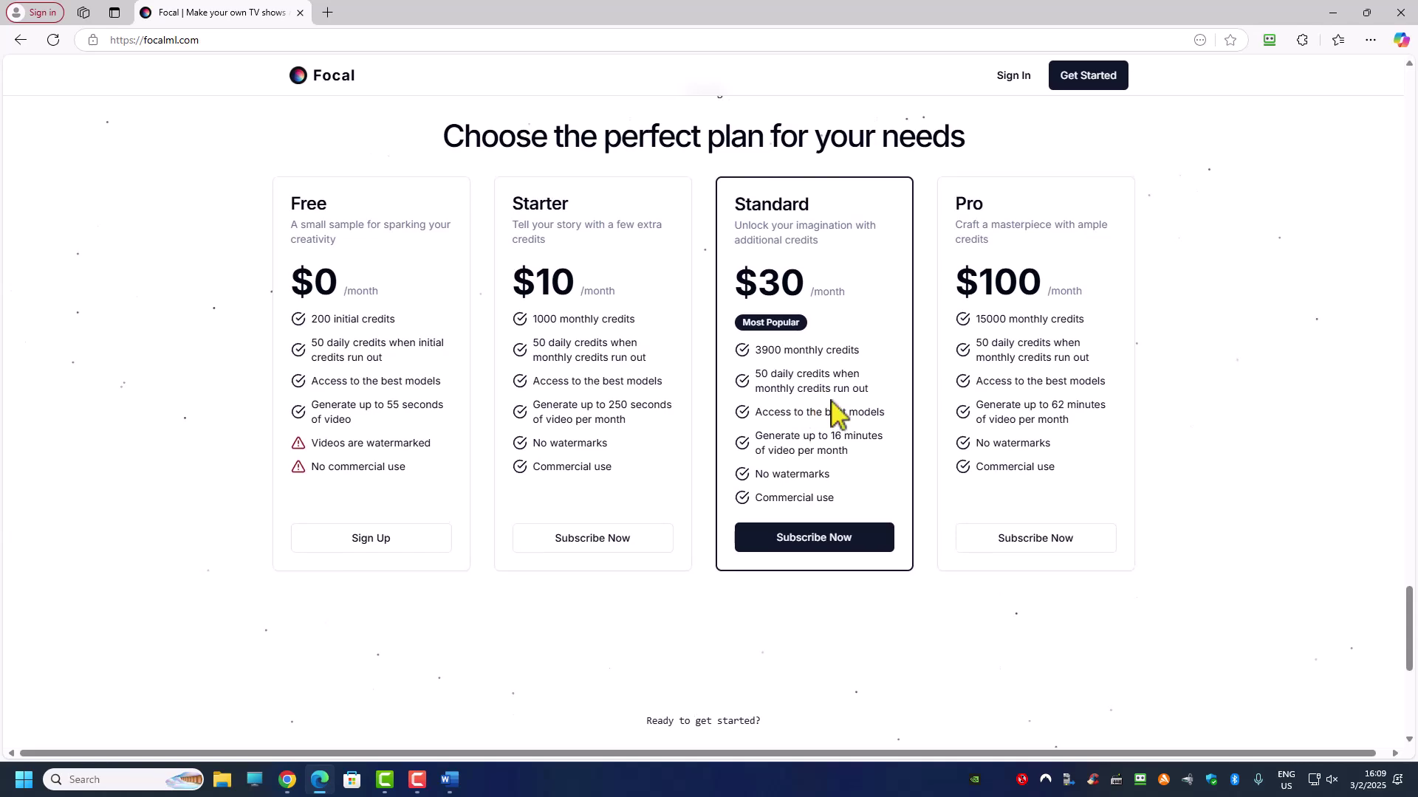
pyautogui.scroll(10, 831, 412)
pyautogui.scroll(10, 826, 411)
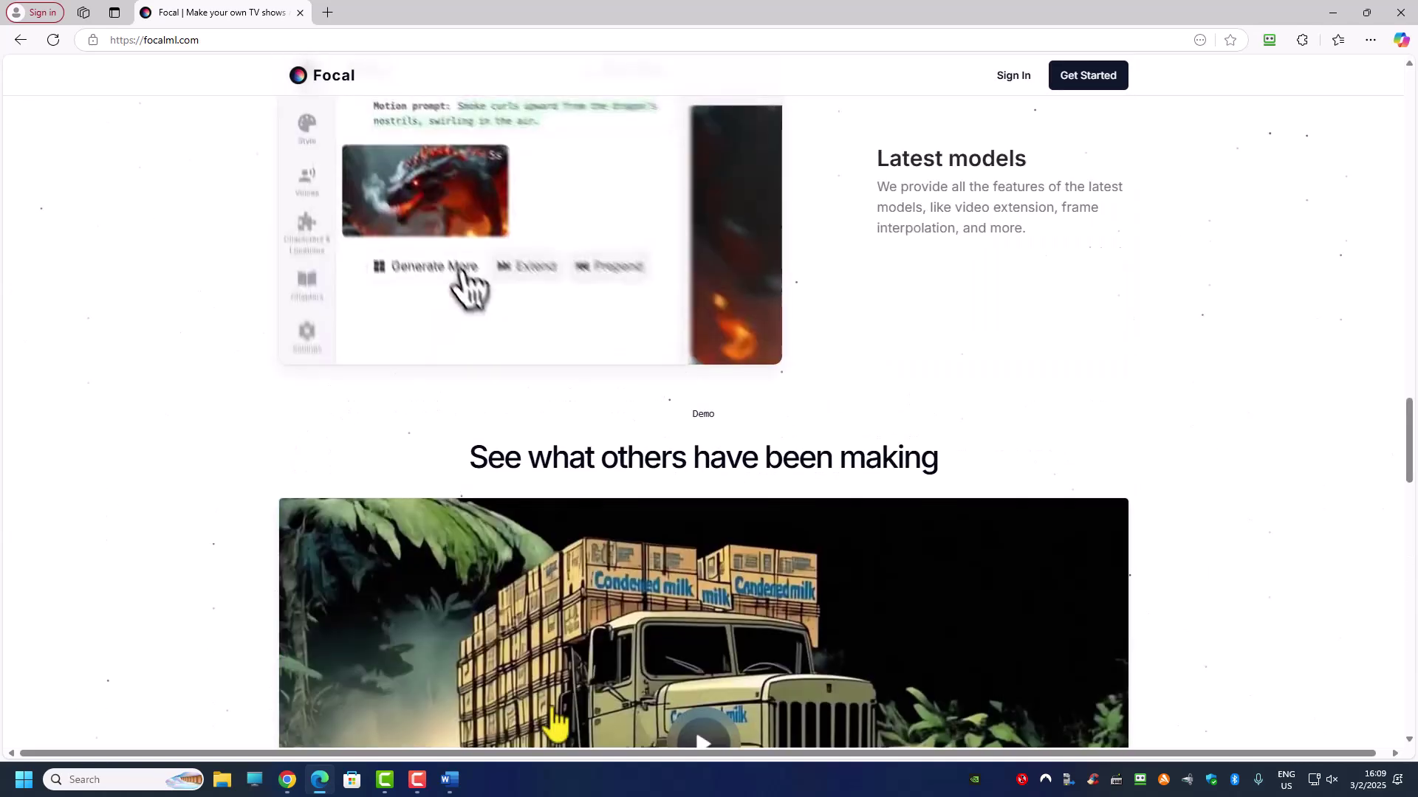
pyautogui.scroll(5, 625, 519)
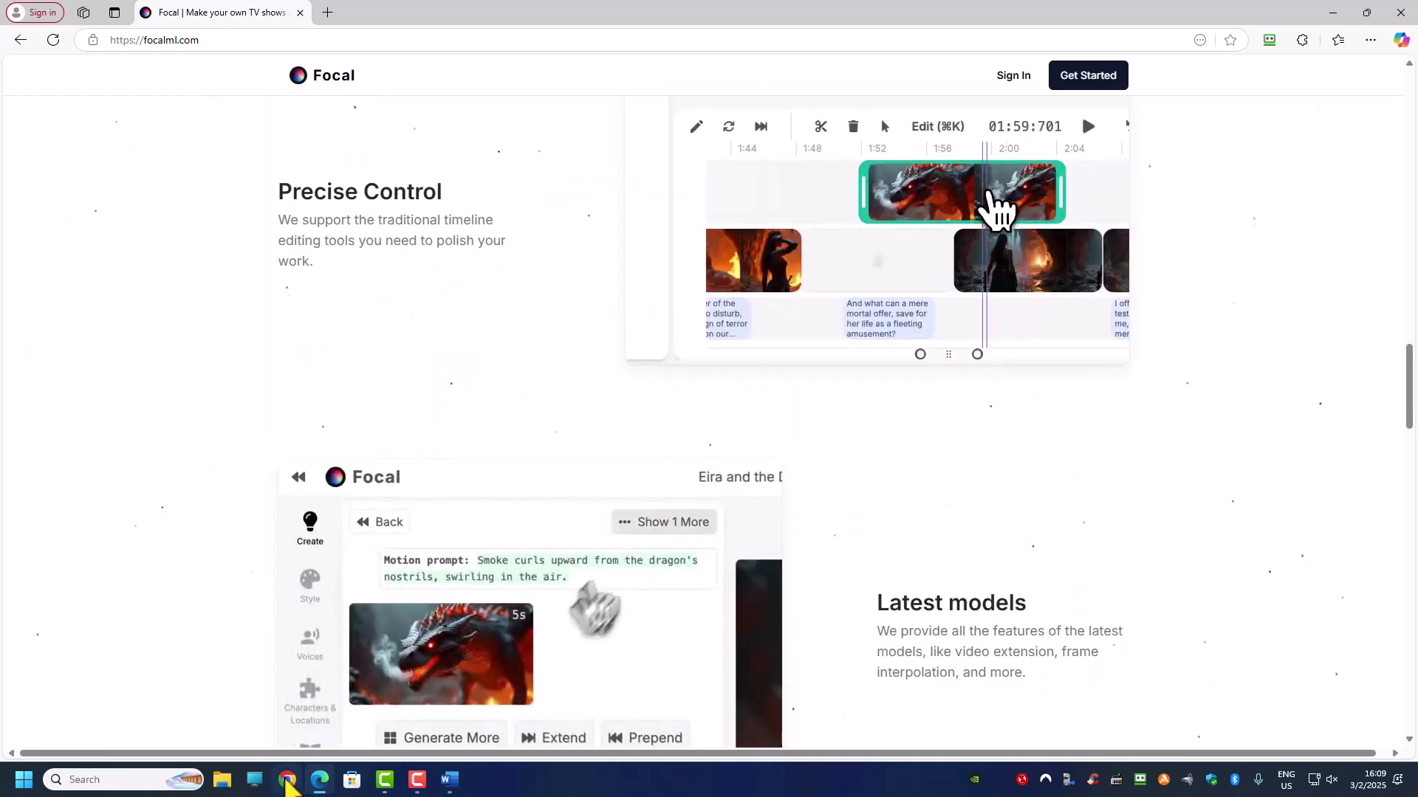
# Step: Switch to Chrome, open Focal's My Projects page, then read and dismiss the Degraded Service notice
pyautogui.click(287, 781)
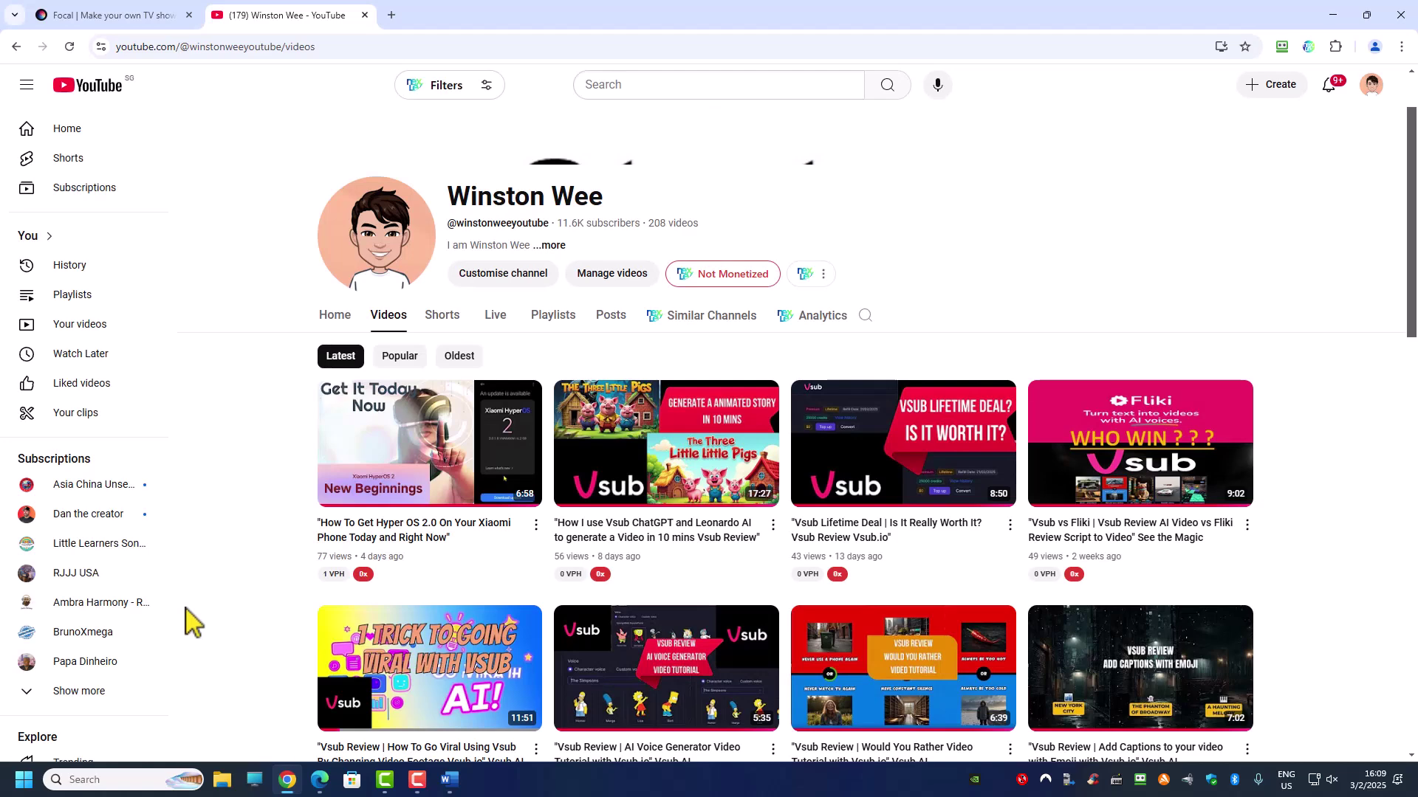
pyautogui.click(95, 13)
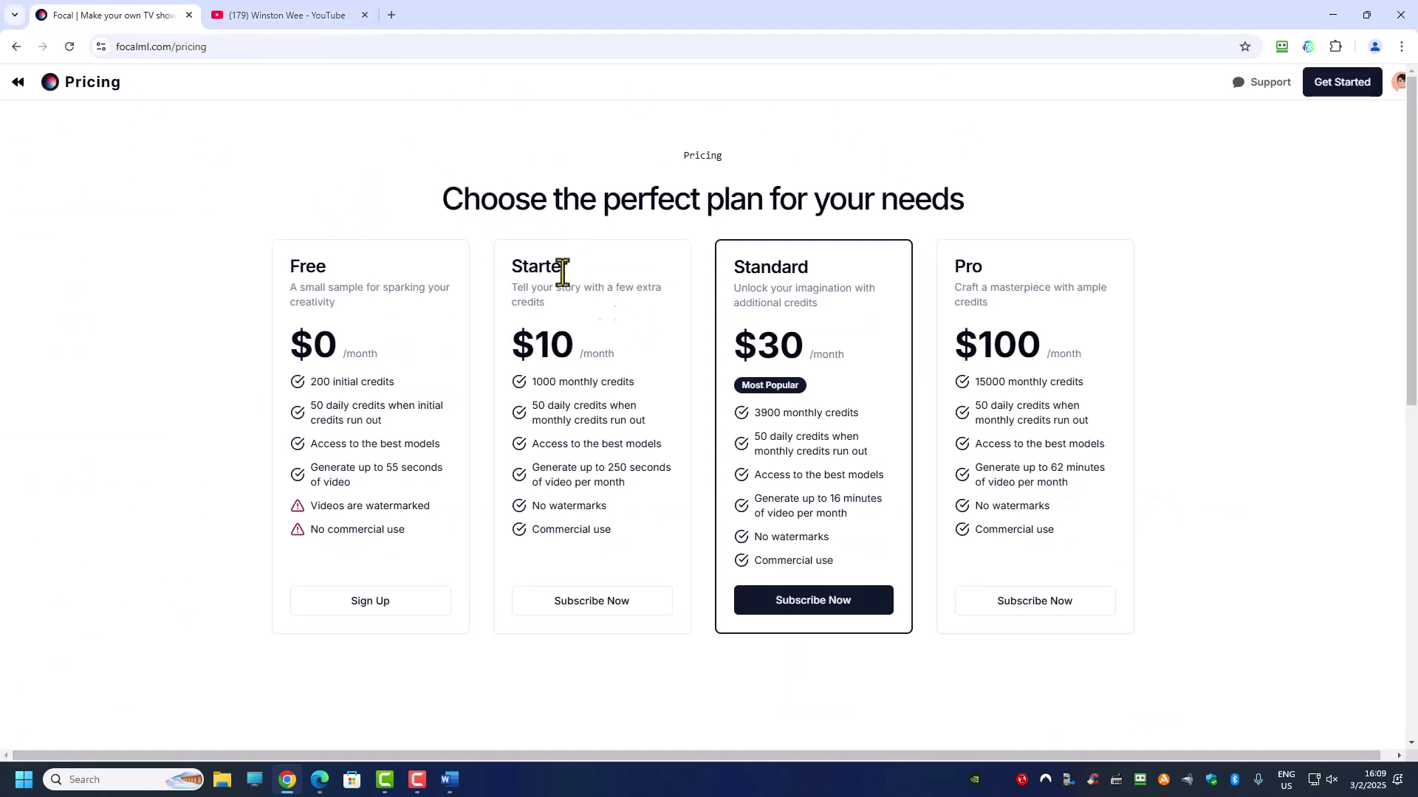
pyautogui.click(36, 85)
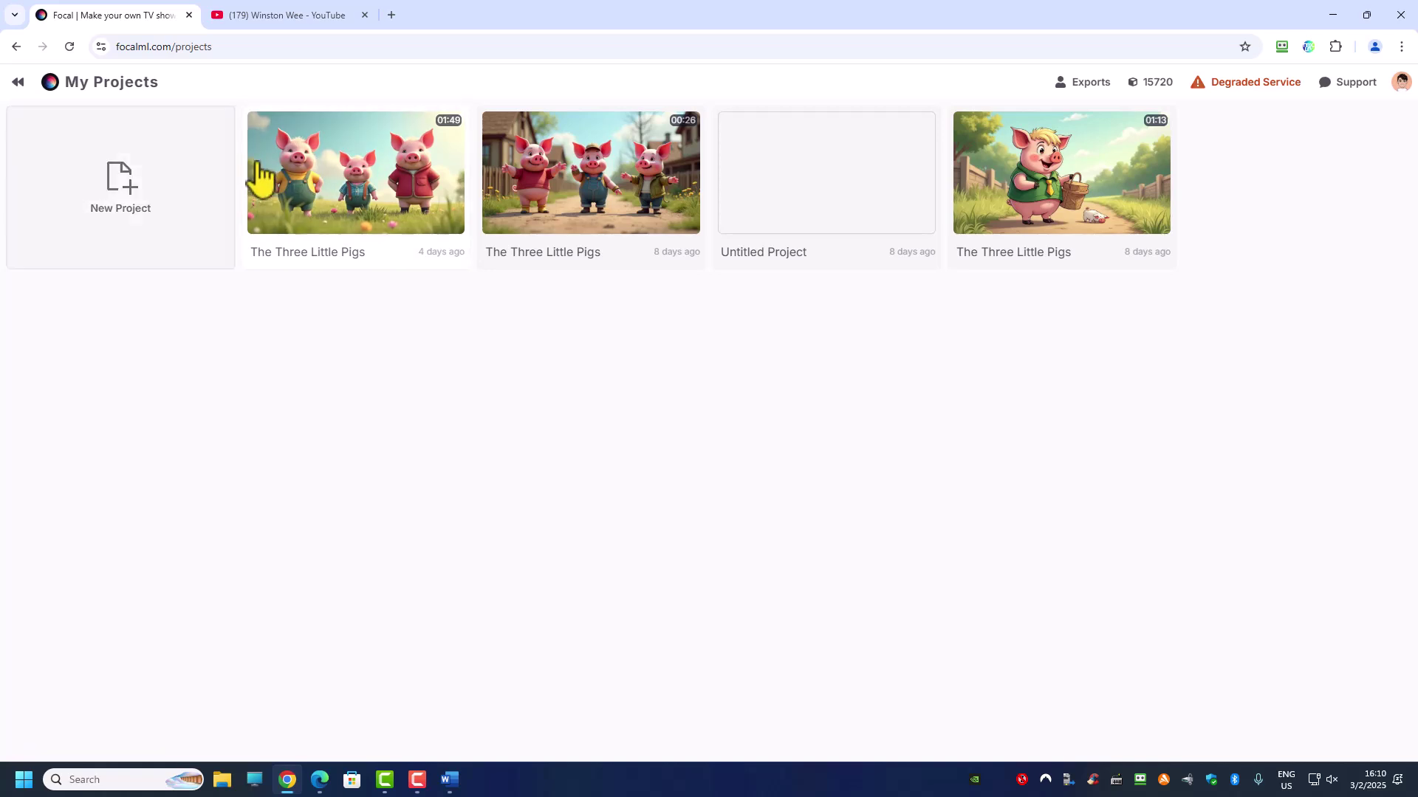
pyautogui.click(1200, 95)
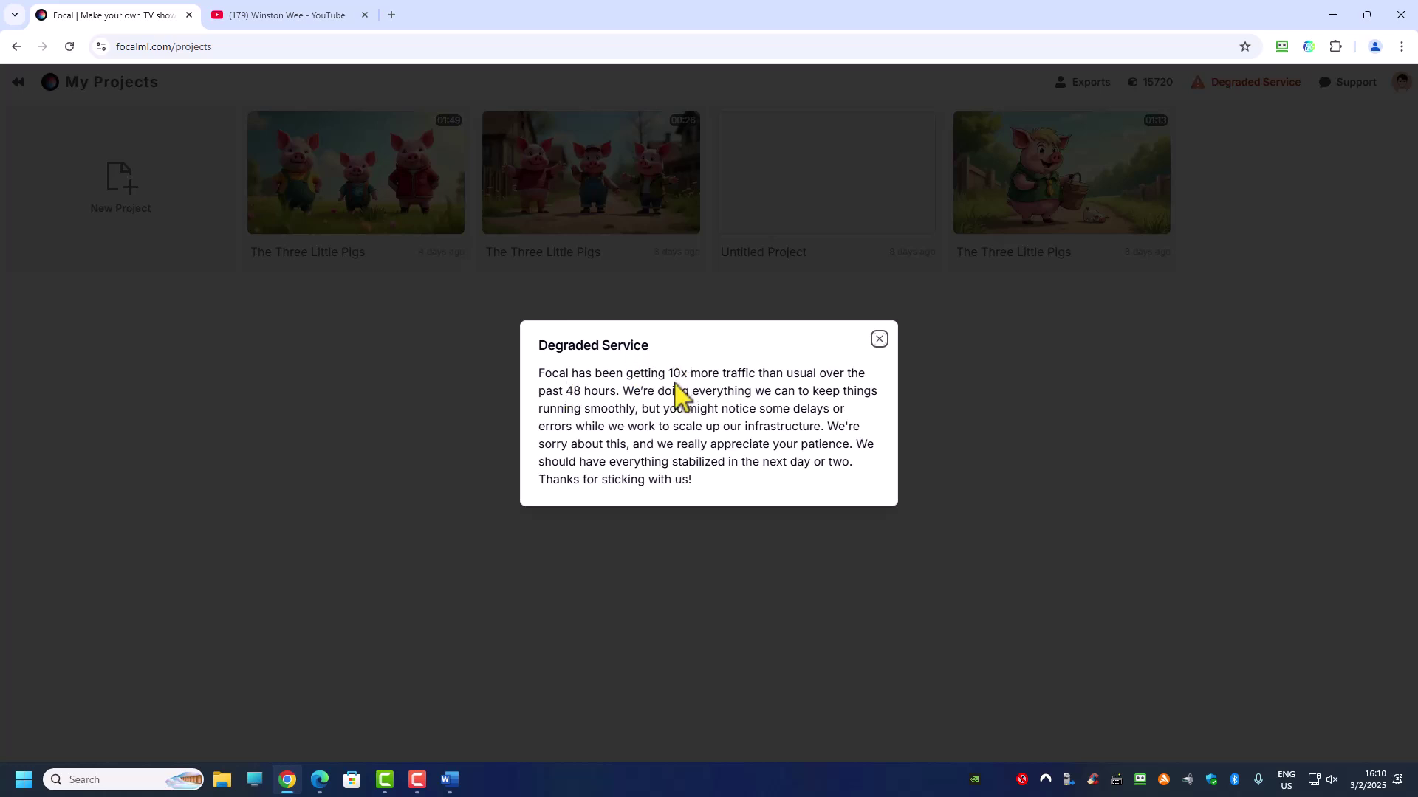
pyautogui.click(879, 340)
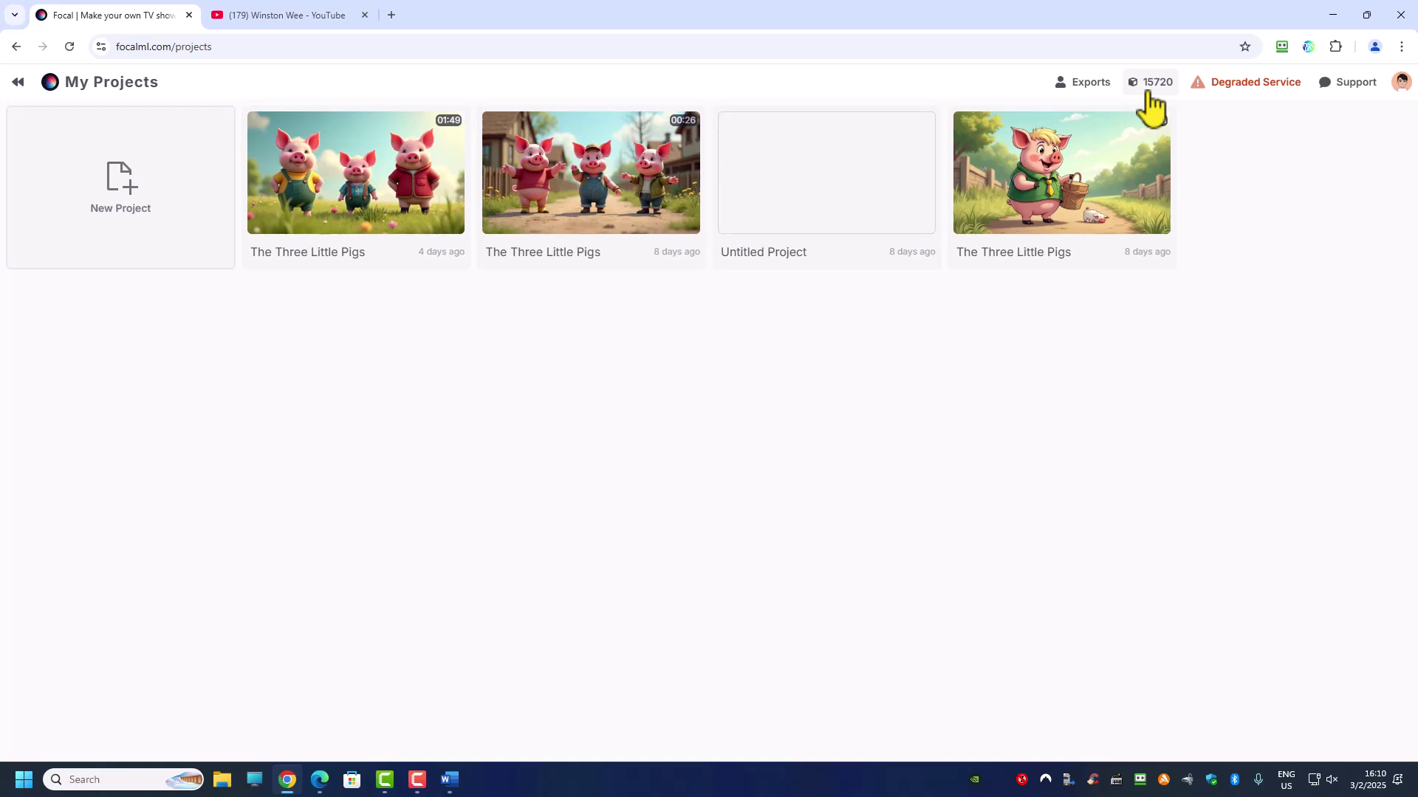
# Step: Open Calculator and enter the Focal credit balance of 15,720
pyautogui.press('XF86Calculator')
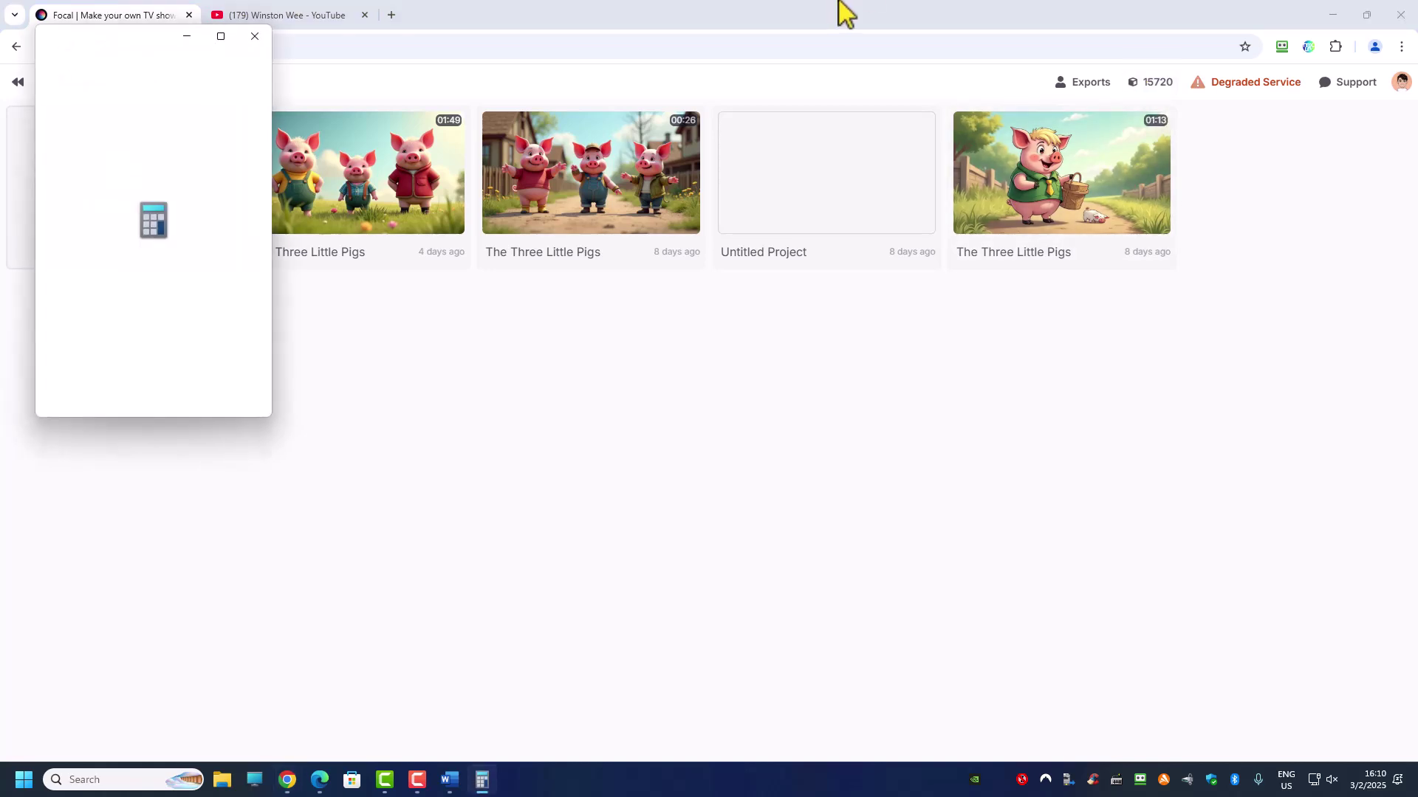
pyautogui.click(222, 144)
pyautogui.write('15,720')
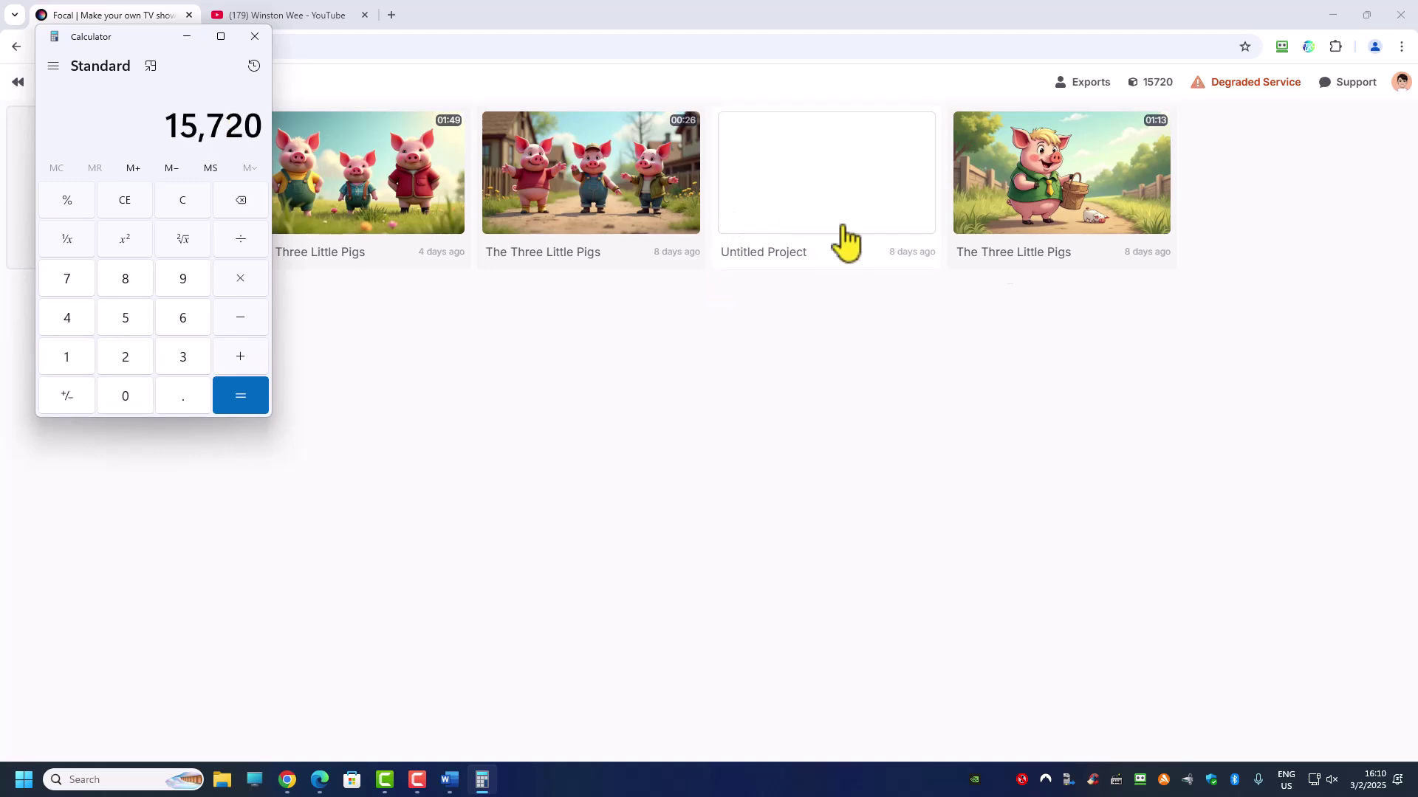
# Step: Review the credits details and per-model costs, highlighting kling-standard, flux-dev and eleven-labs-voices, and return to My Projects
pyautogui.click(1134, 85)
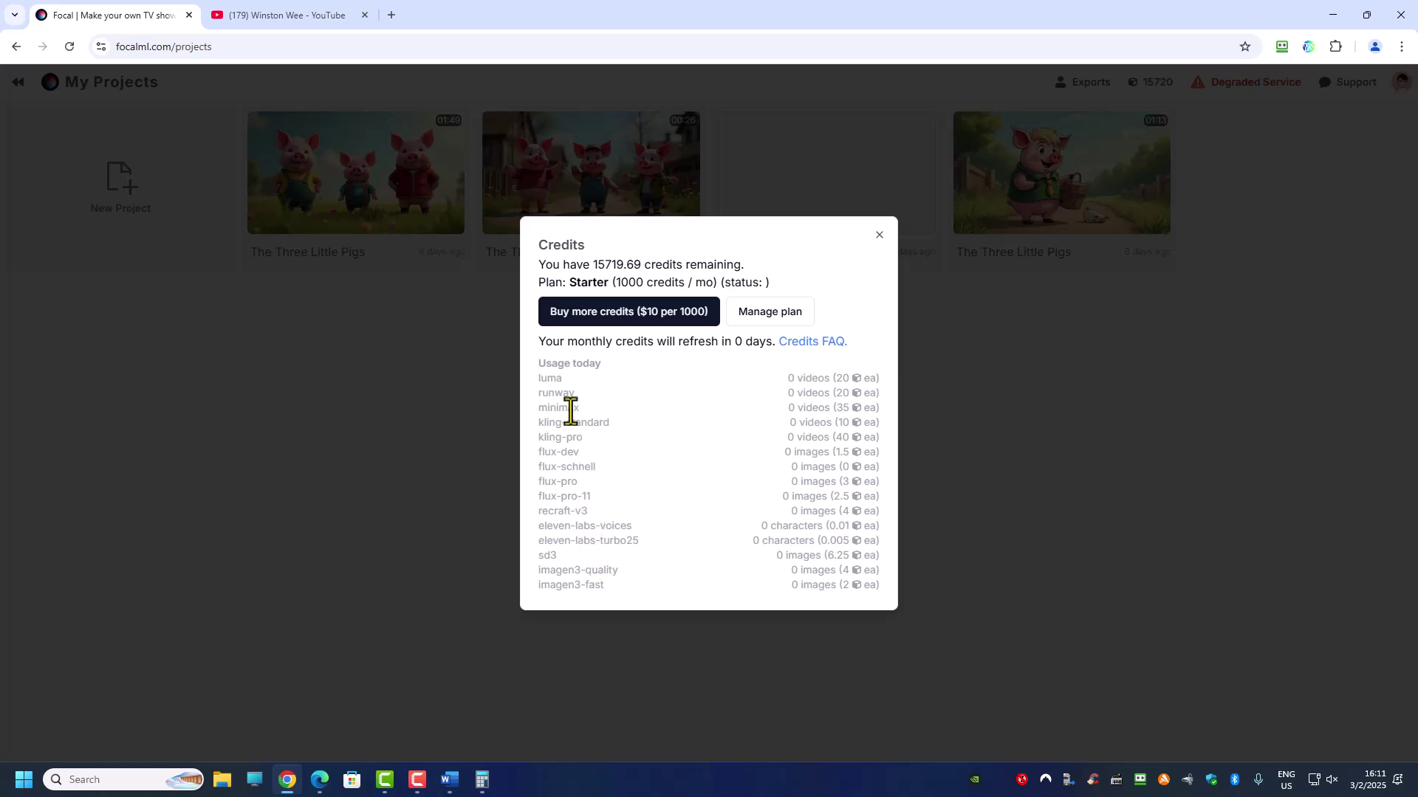
pyautogui.moveTo(541, 396); pyautogui.dragTo(587, 424)
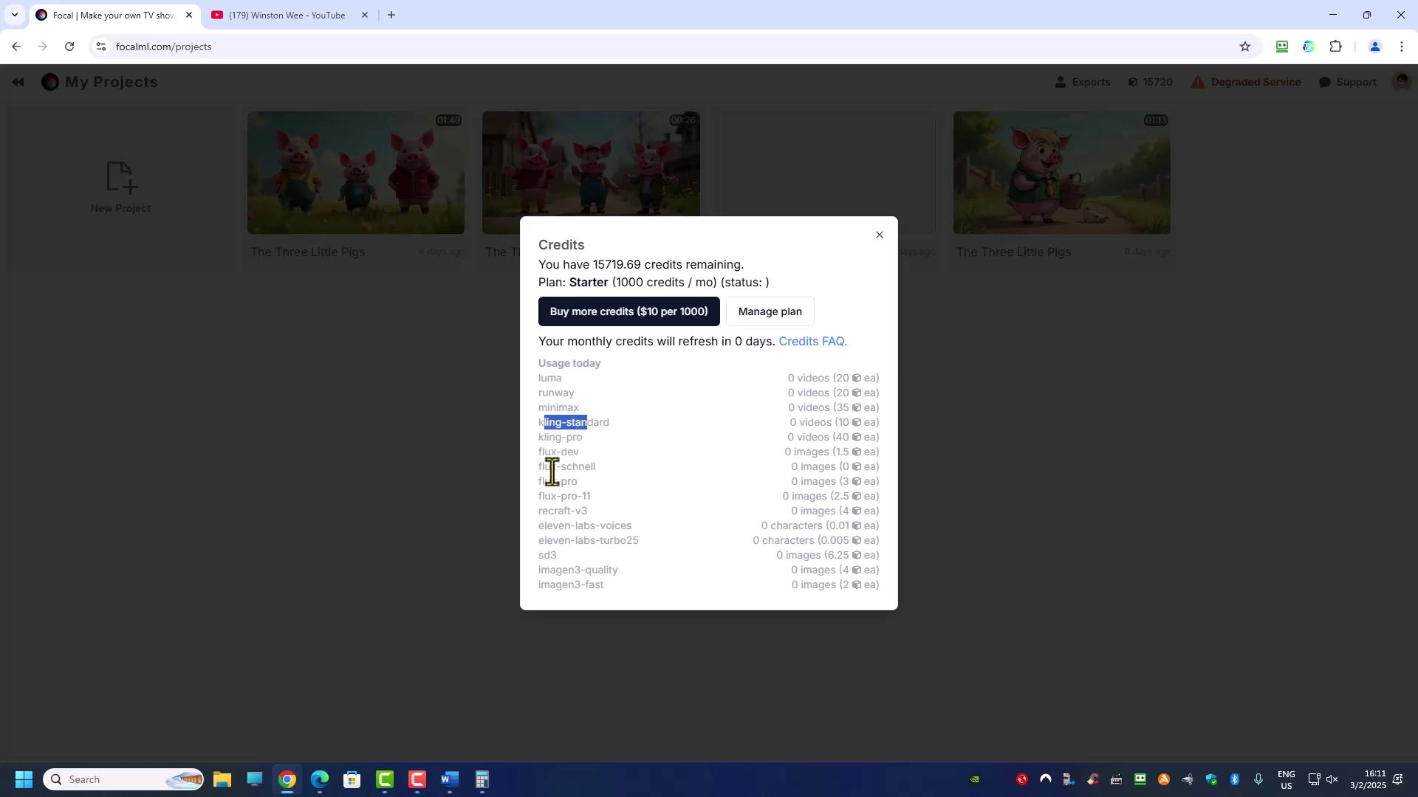
pyautogui.moveTo(538, 453); pyautogui.dragTo(617, 455)
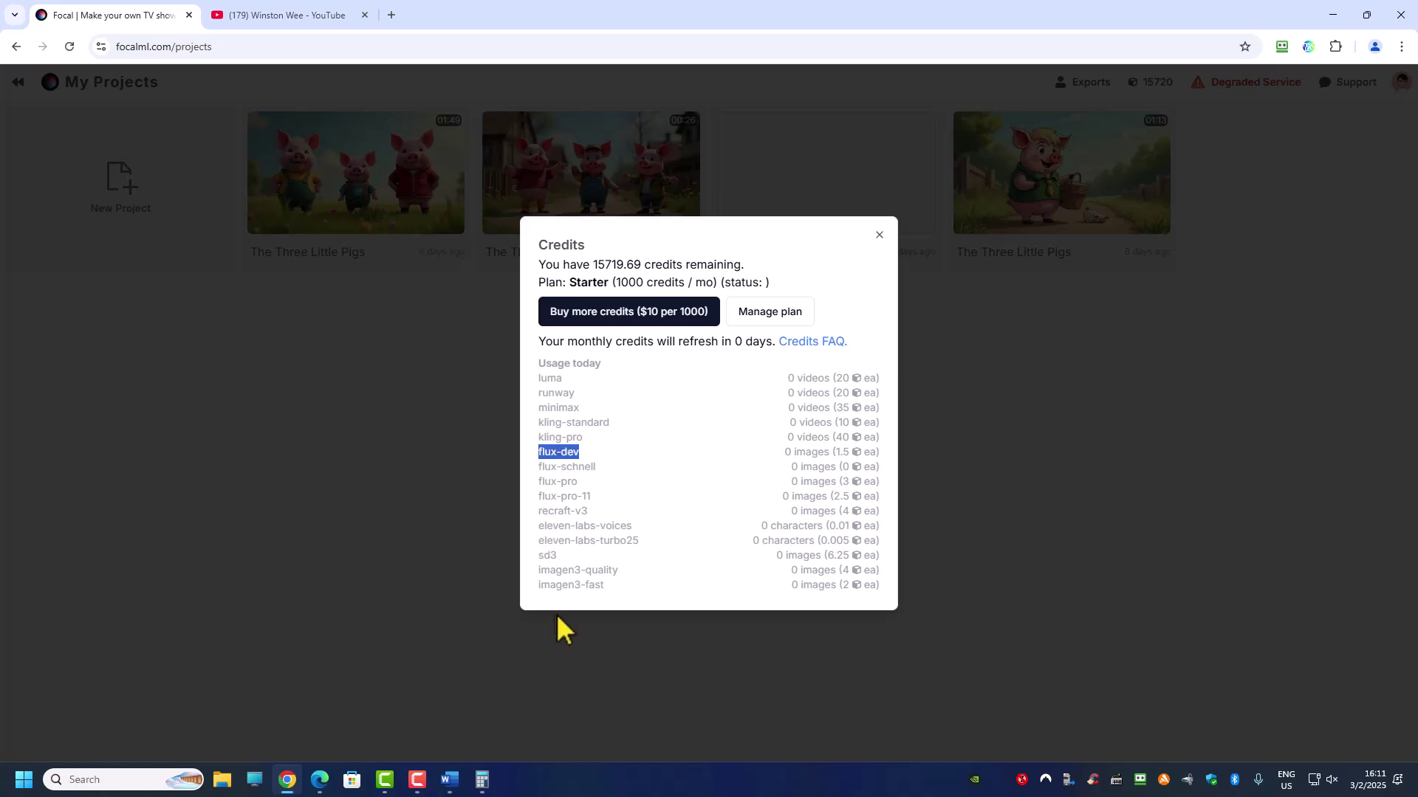
pyautogui.moveTo(553, 527); pyautogui.dragTo(655, 529)
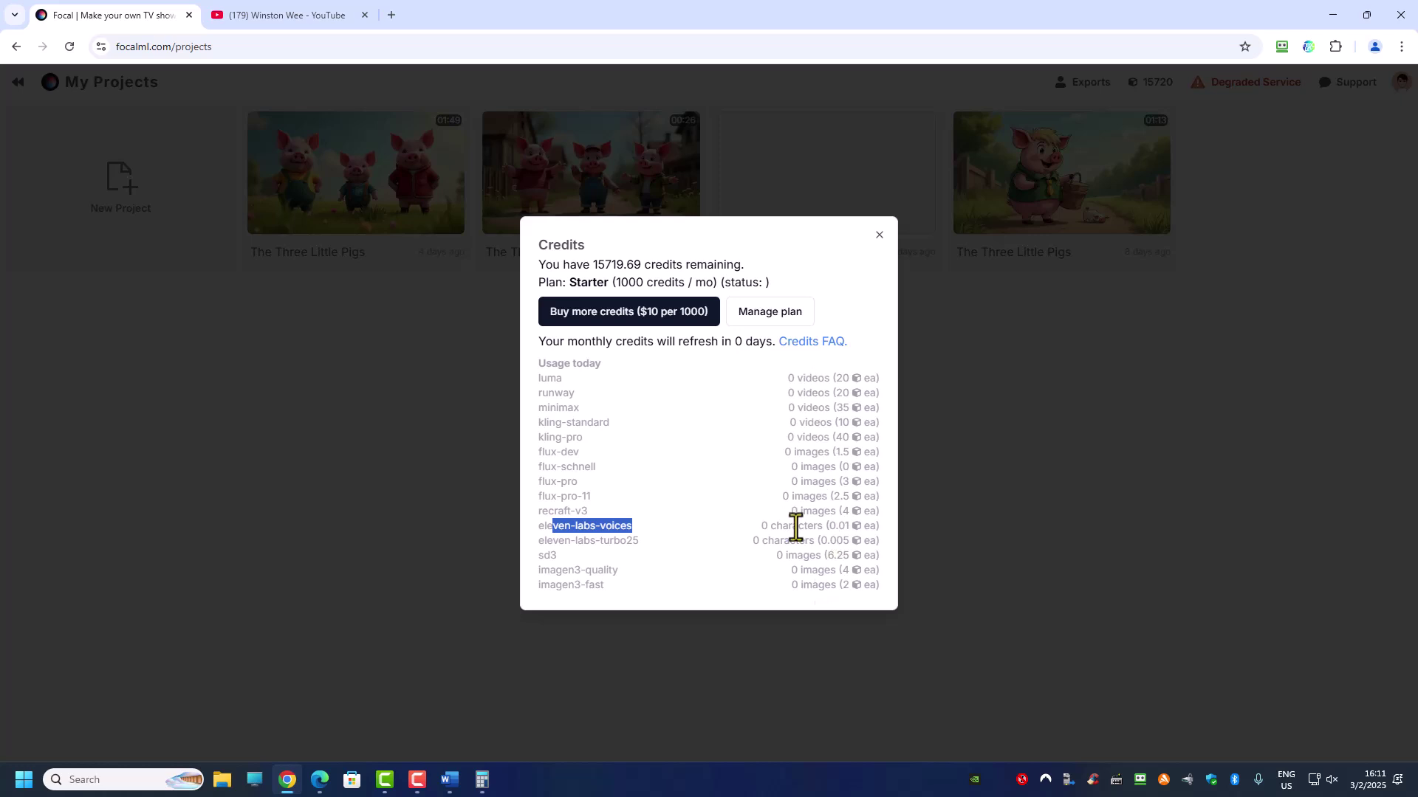
pyautogui.click(482, 781)
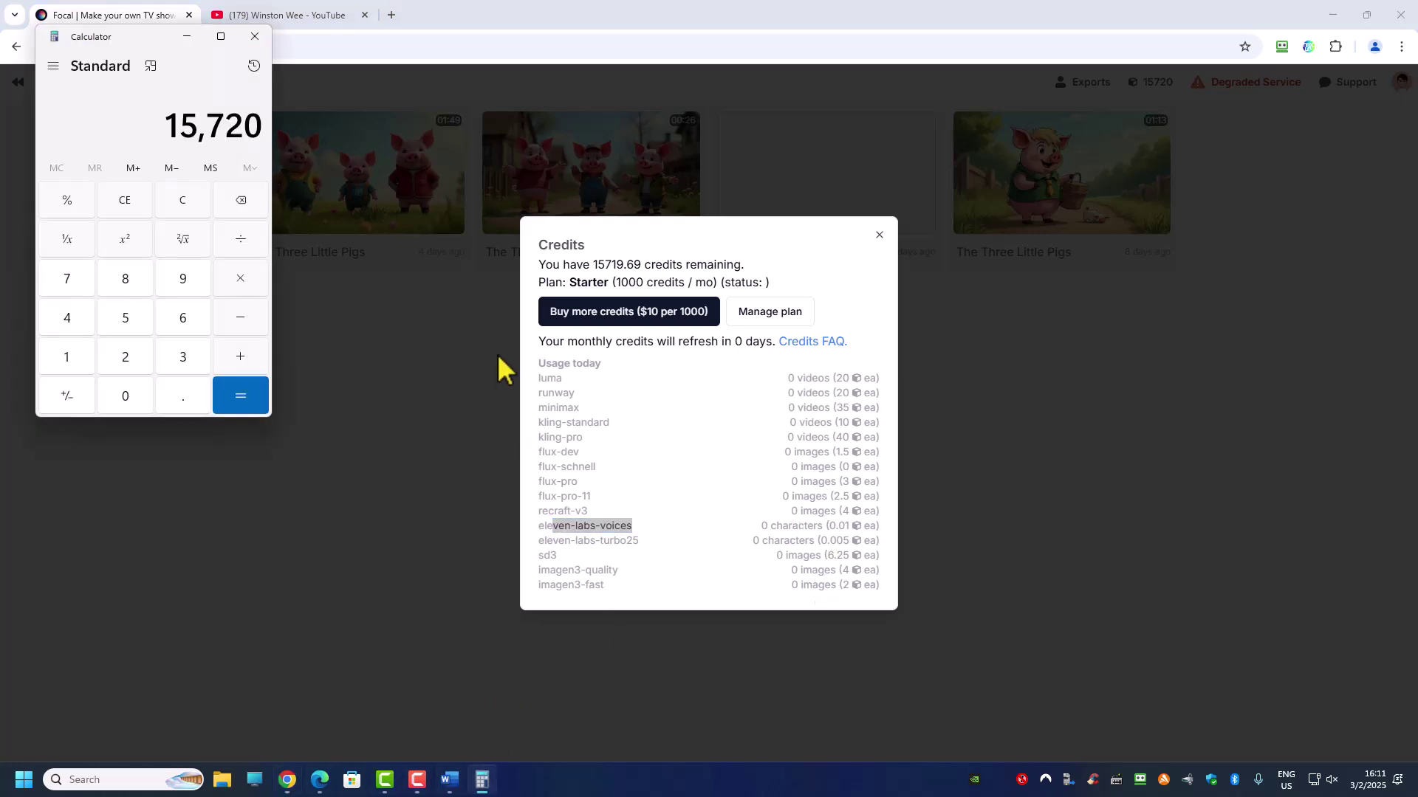
pyautogui.click(416, 519)
pyautogui.click(417, 518)
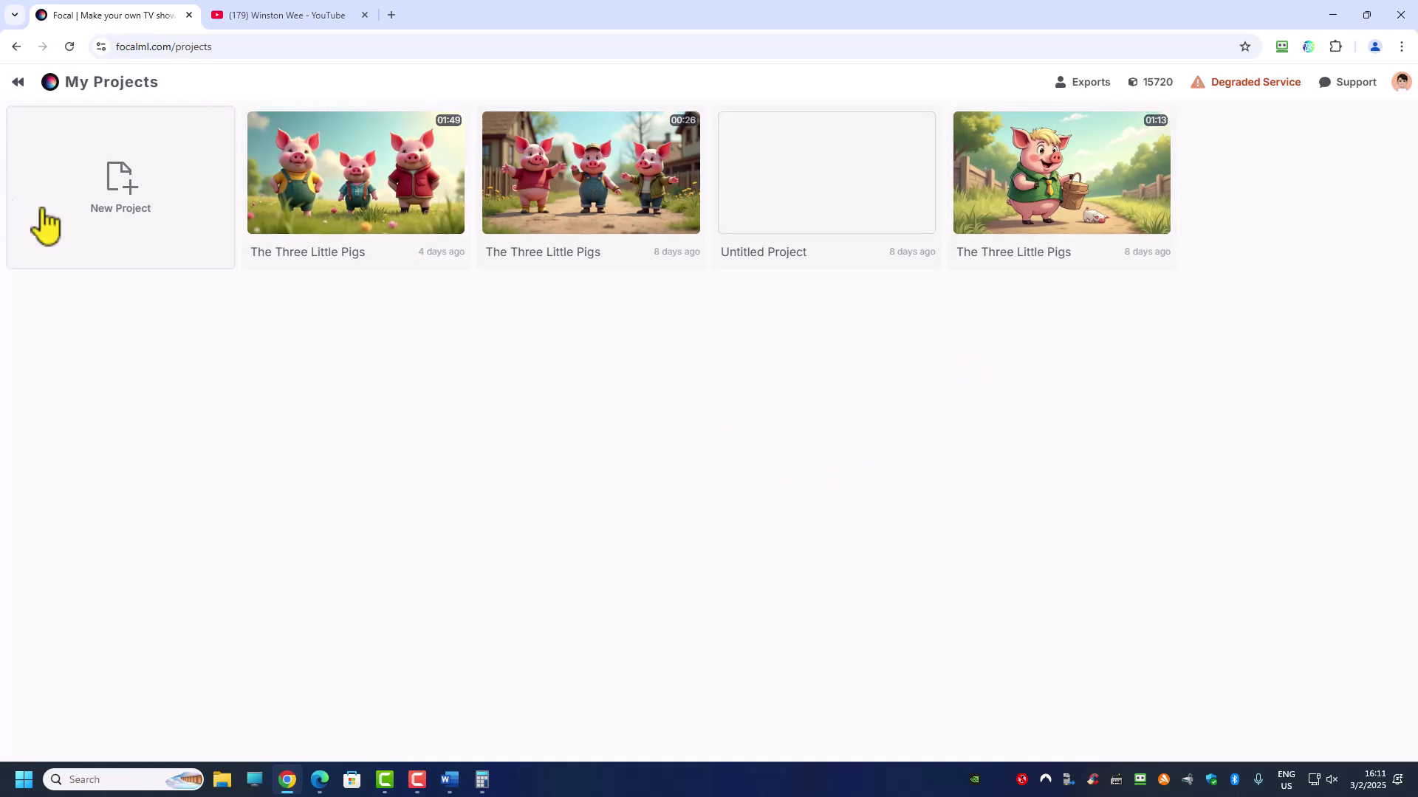
# Step: Start a new project with the prompt "Five Ways the CIA Tried to Assassinate President" and a target duration of 1m
pyautogui.click(134, 208)
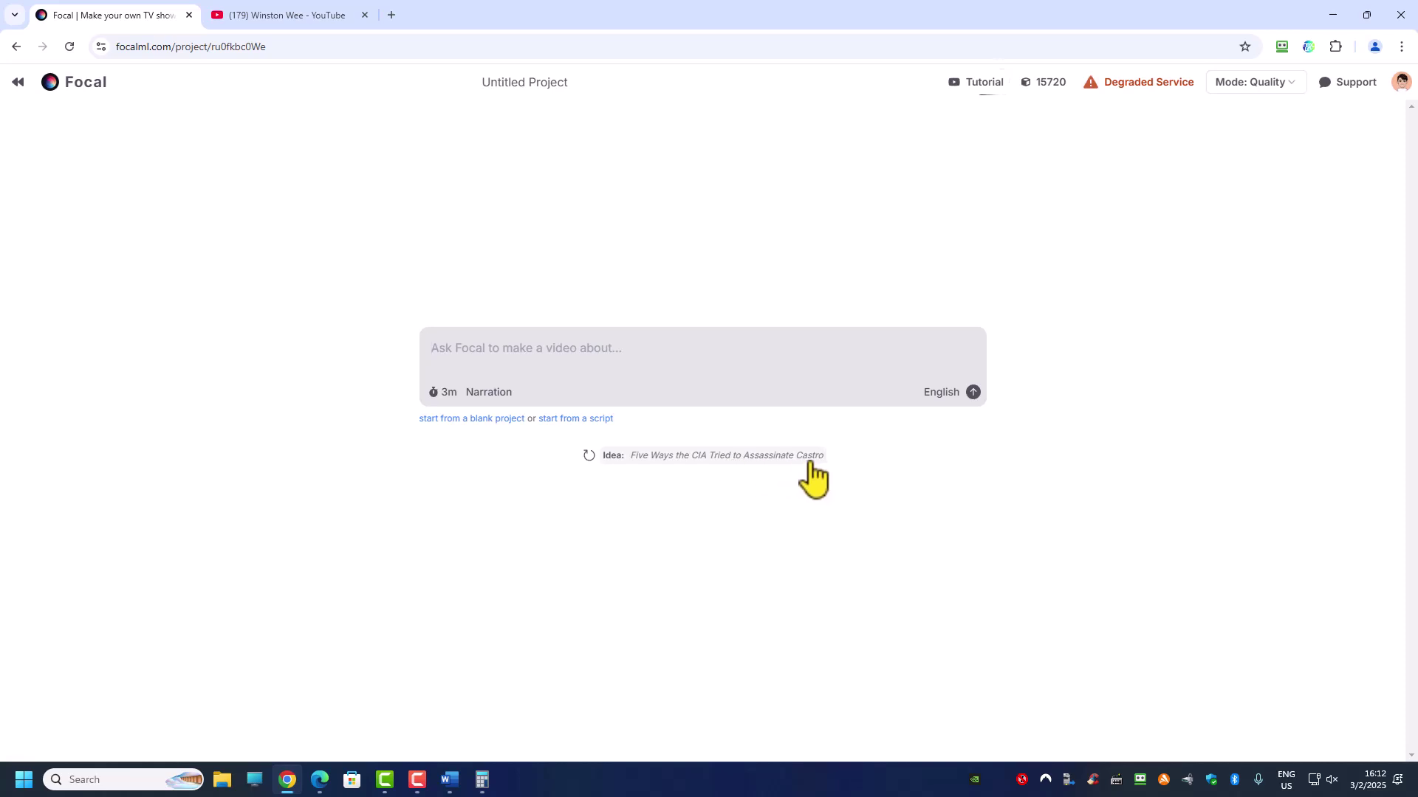
pyautogui.click(660, 461)
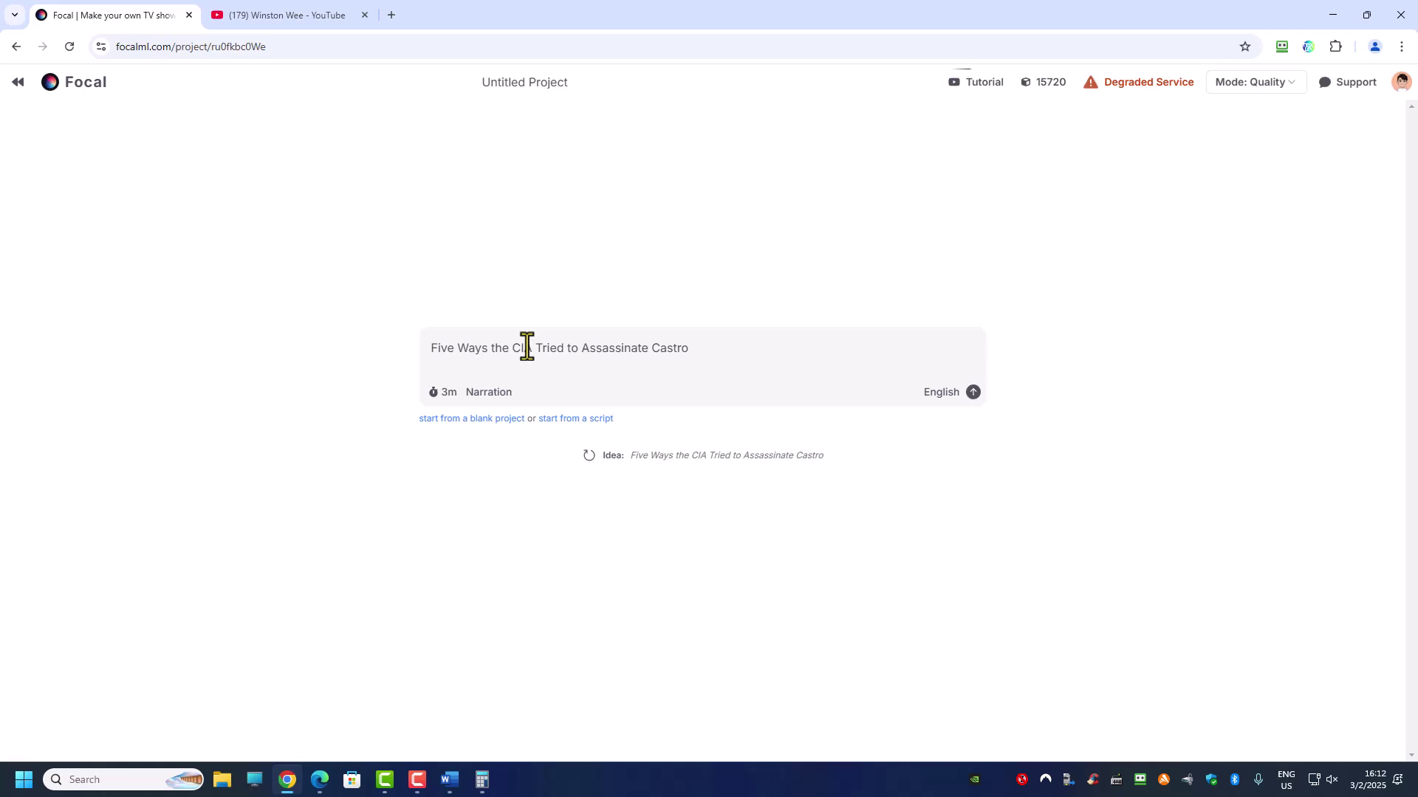
pyautogui.click(443, 395)
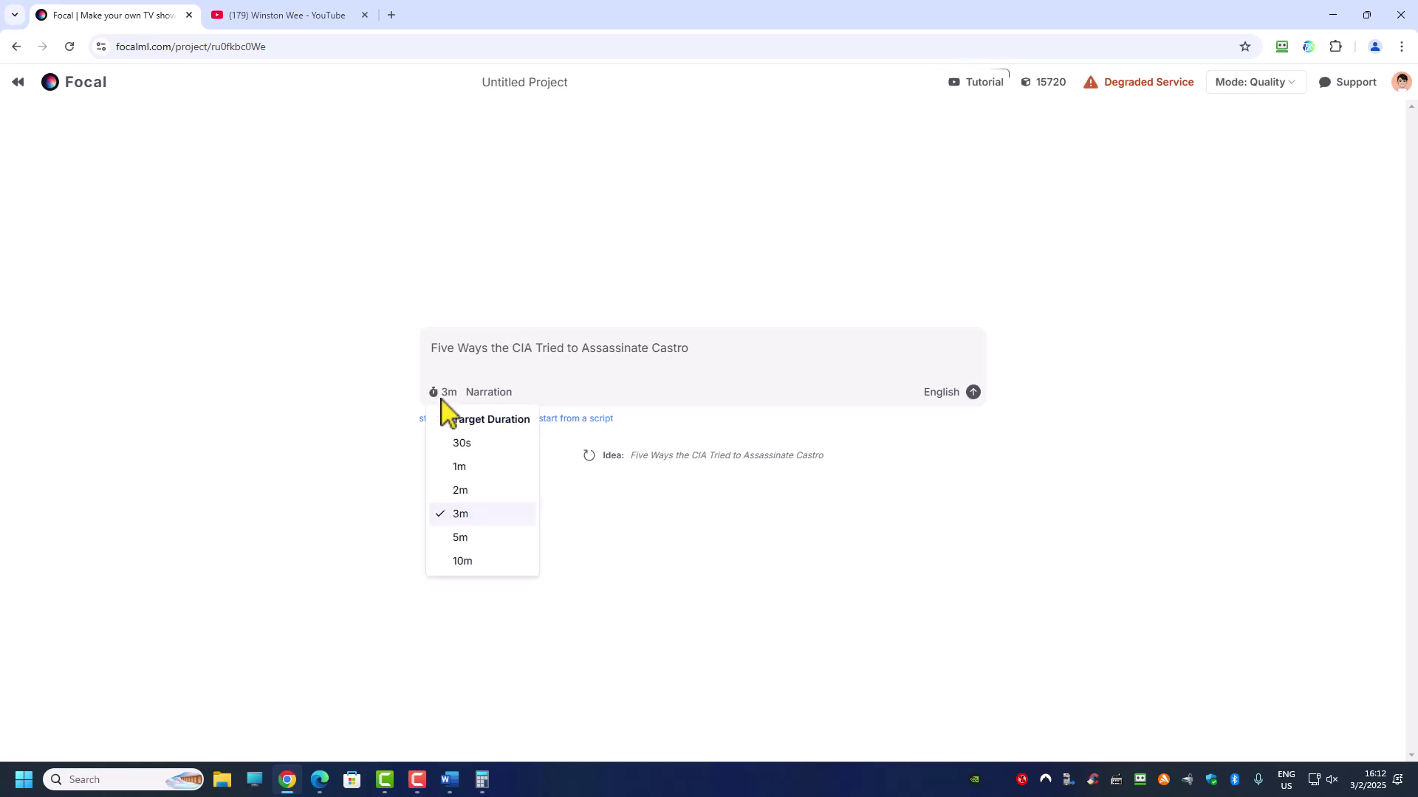
pyautogui.click(458, 468)
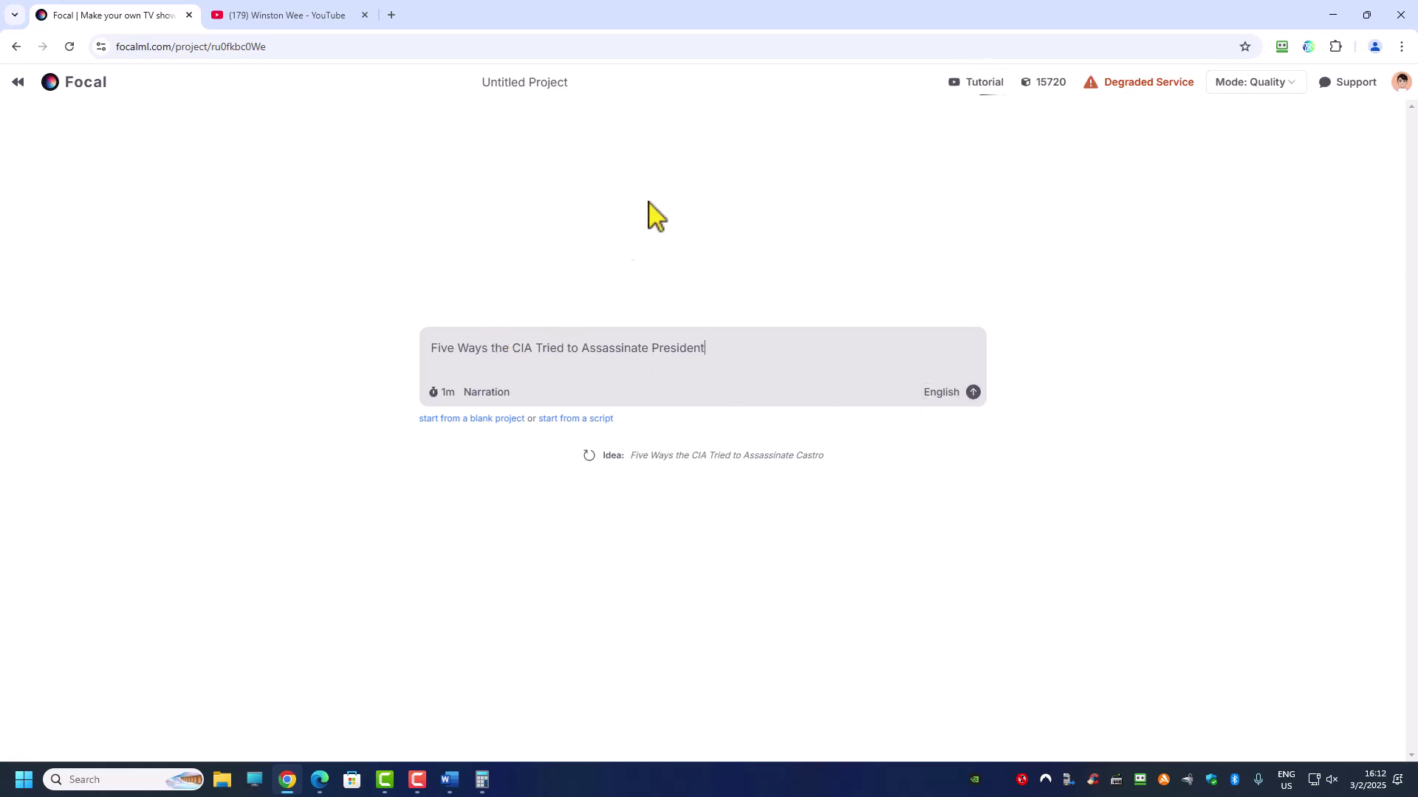
# Step: Generate the script and continue to the project details, setting the captions to Standard
pyautogui.click(973, 394)
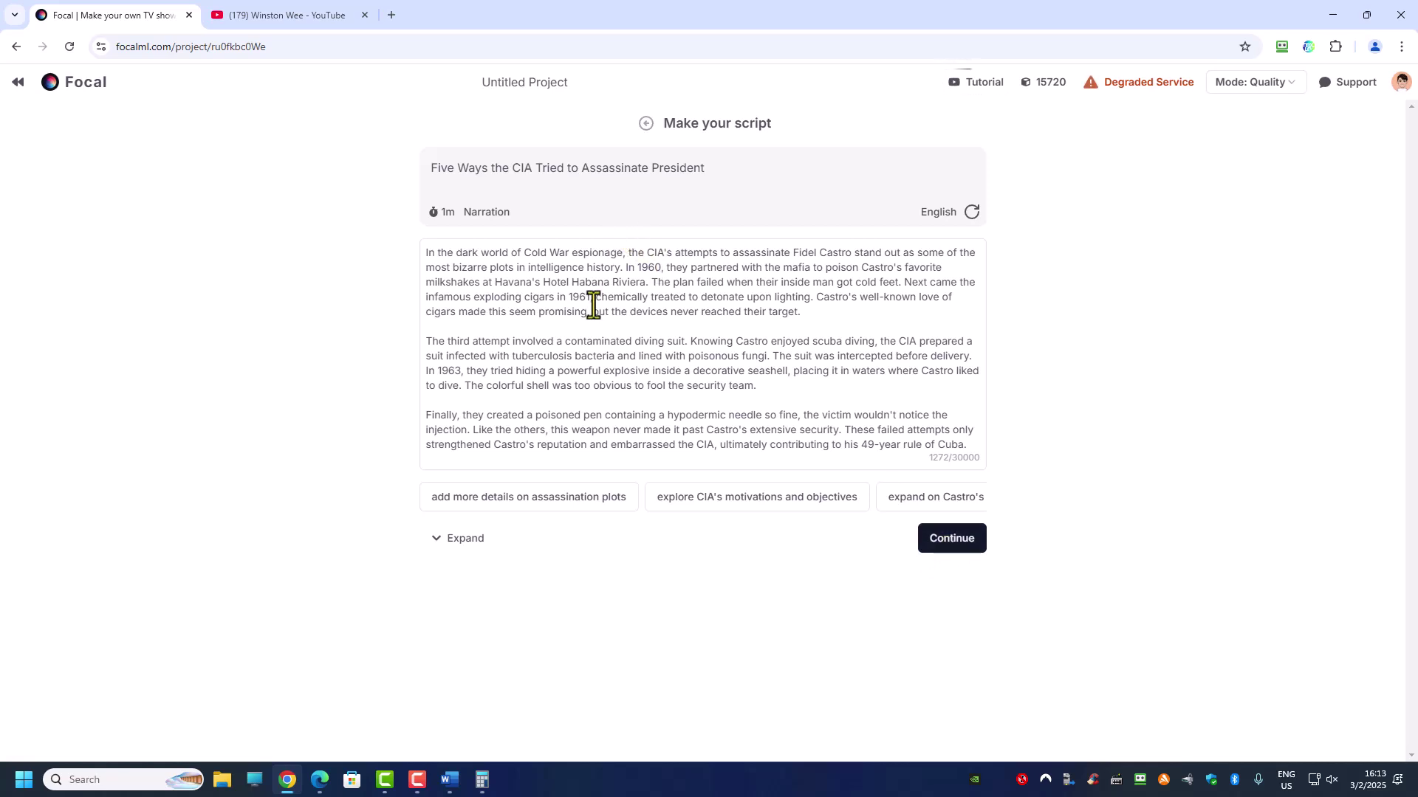
pyautogui.click(948, 543)
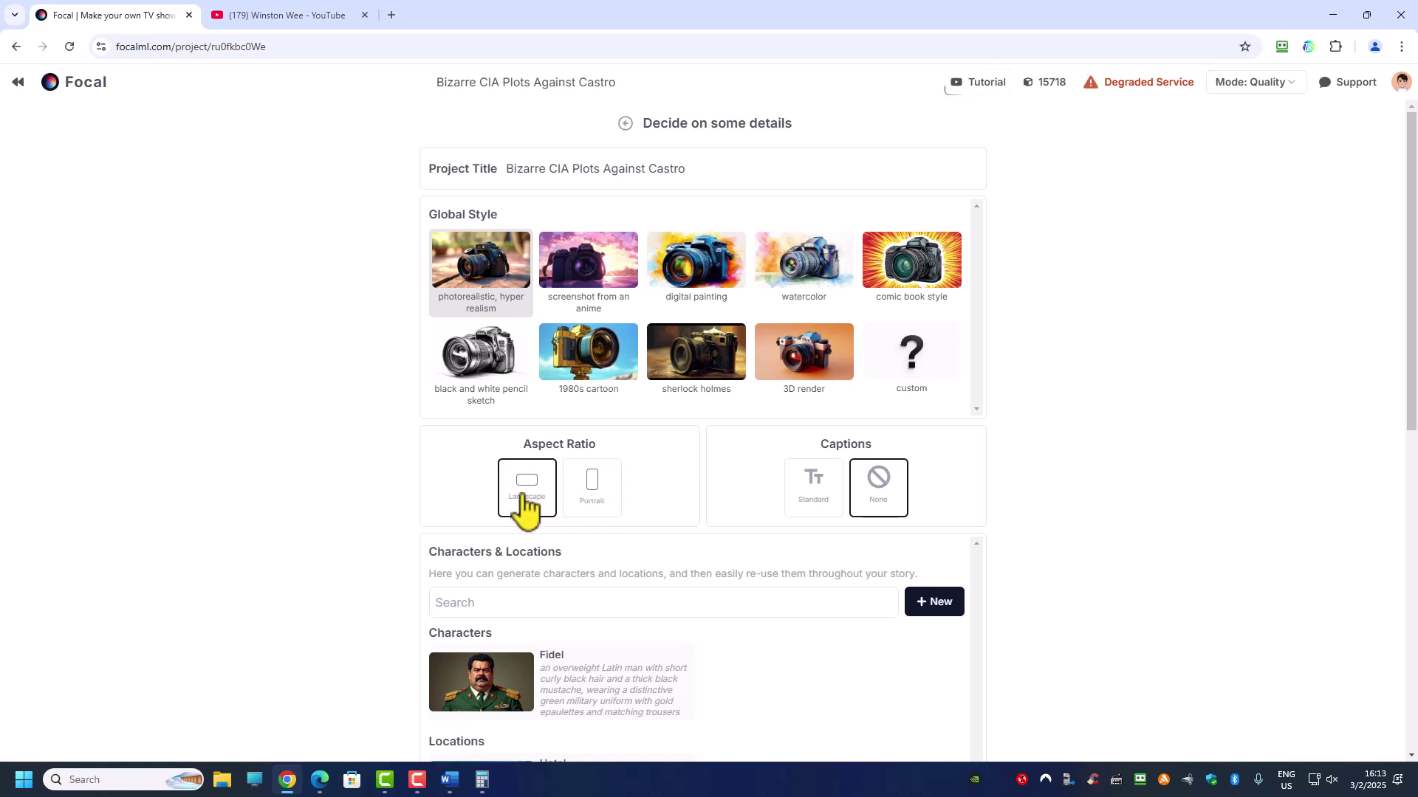
pyautogui.click(818, 506)
# Step: Review the generated characters, locations and items, and the narrator's voice setting
pyautogui.scroll(-1, 747, 491)
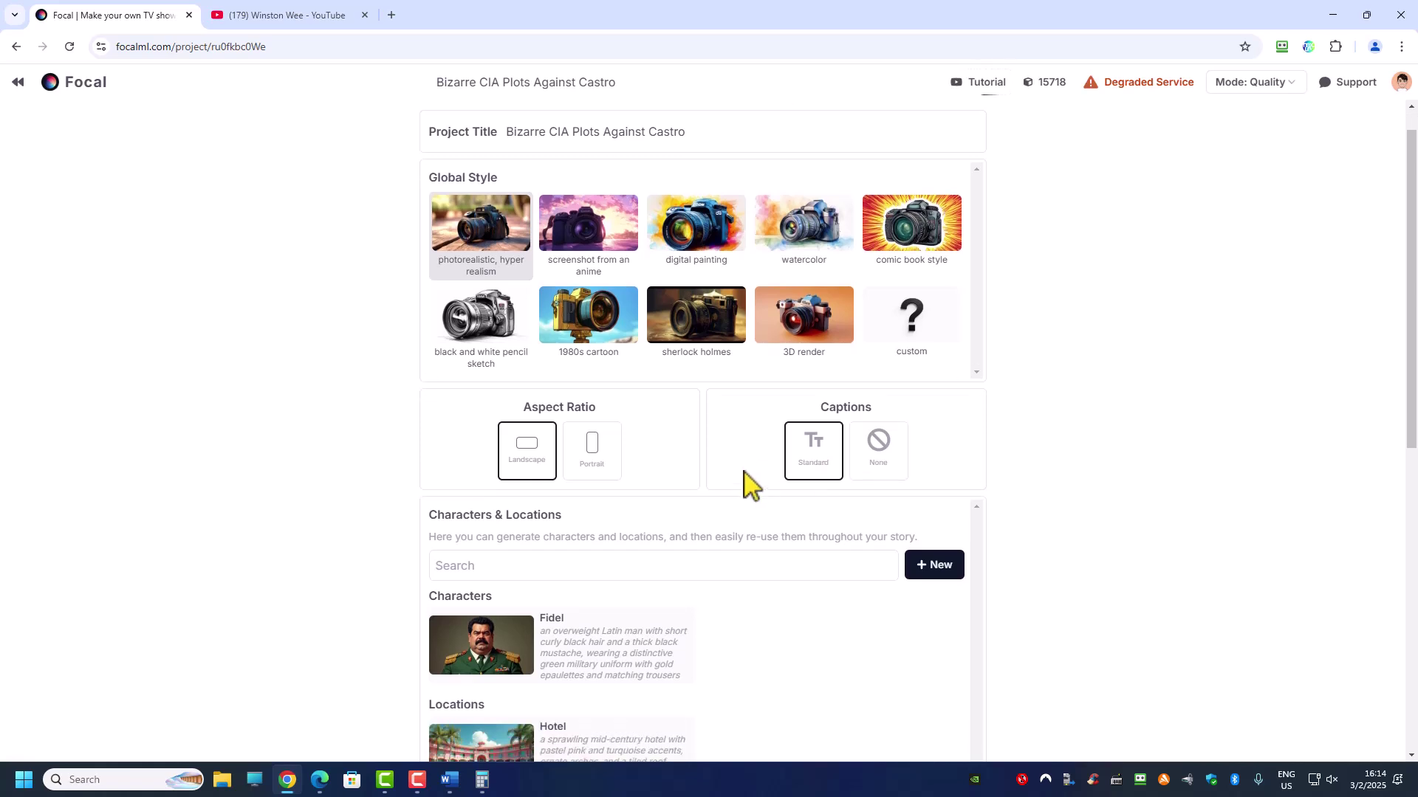
pyautogui.scroll(-3, 691, 517)
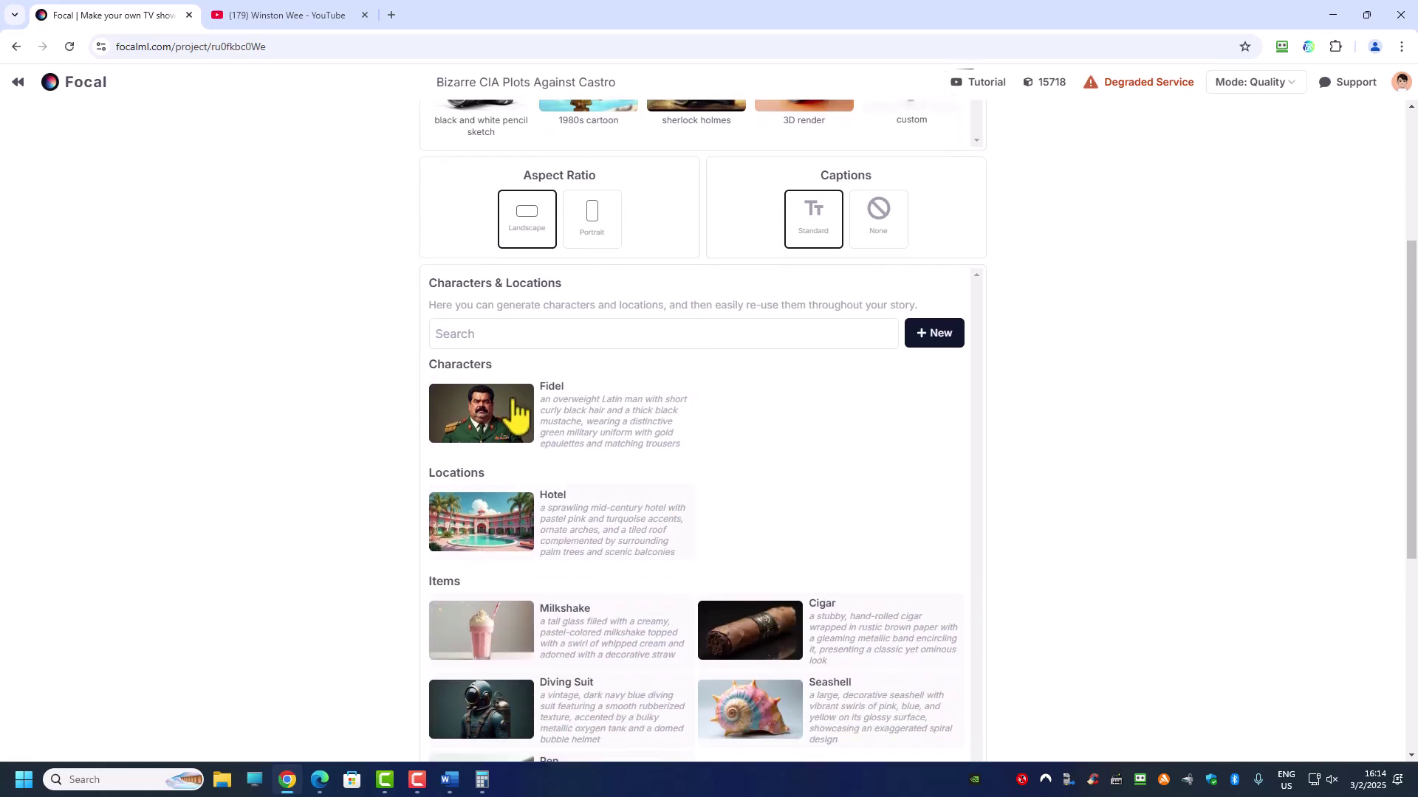
pyautogui.scroll(-1, 364, 452)
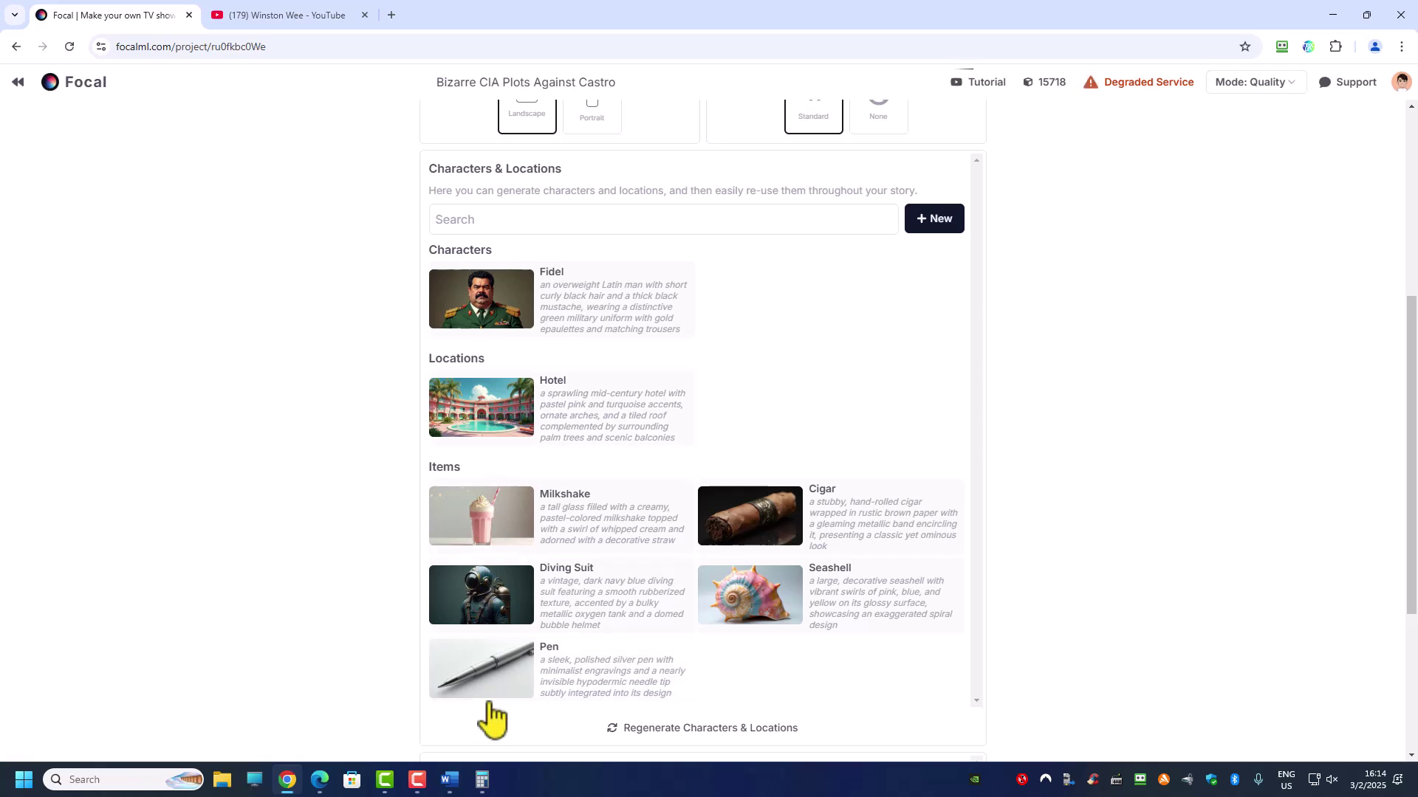
pyautogui.scroll(-3, 582, 529)
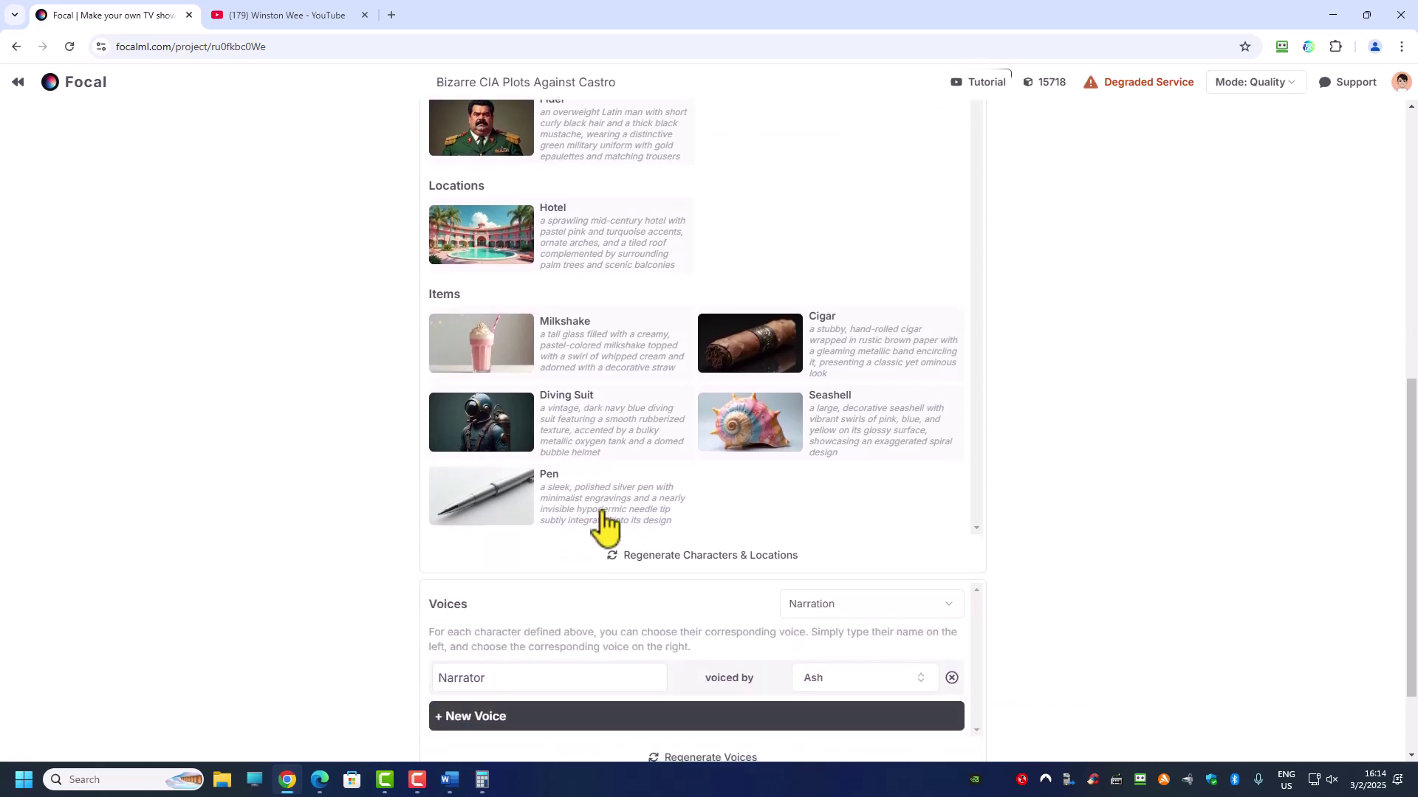
pyautogui.scroll(-2, 601, 521)
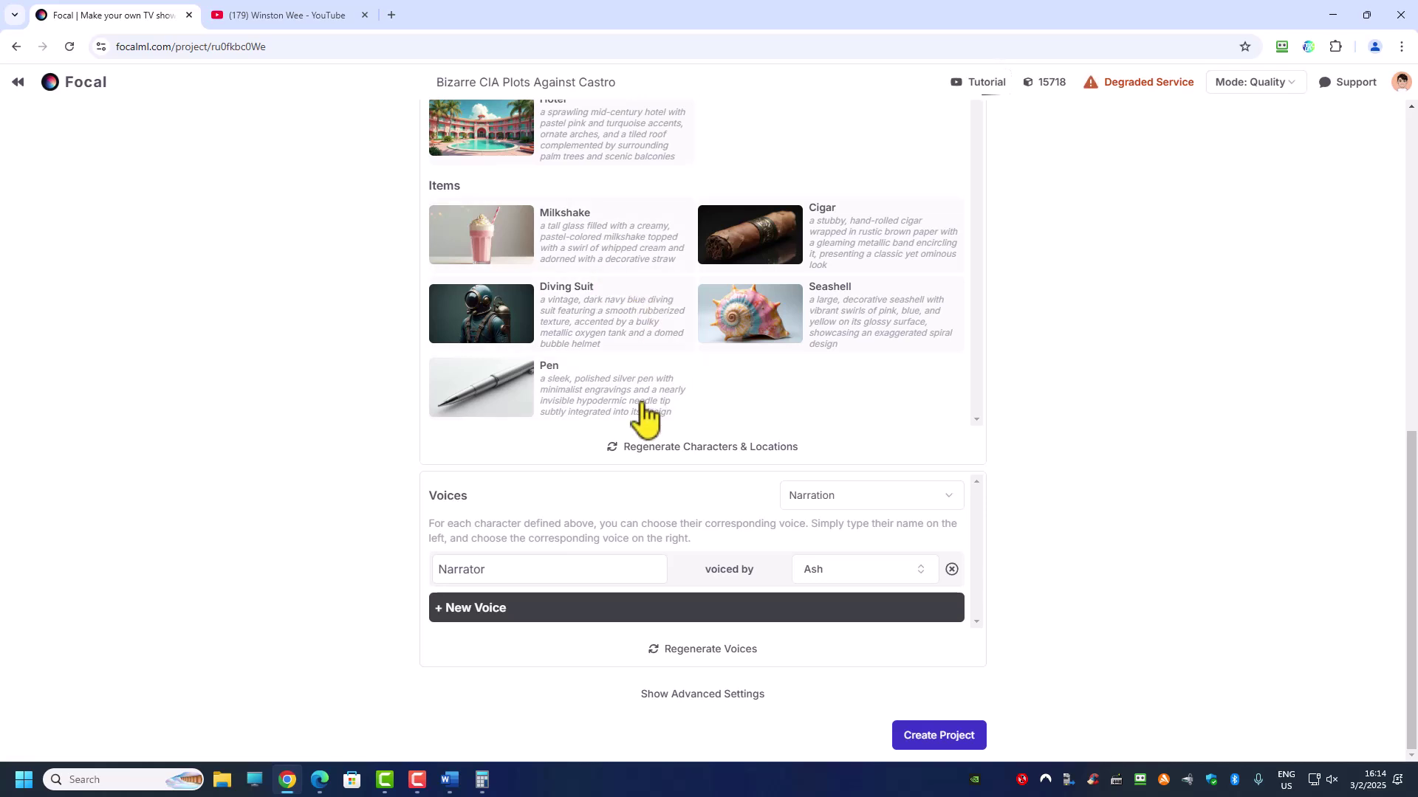
# Step: Expand the advanced settings to review the script's chapters, and look back over the characters and items
pyautogui.click(688, 696)
pyautogui.scroll(-5, 674, 610)
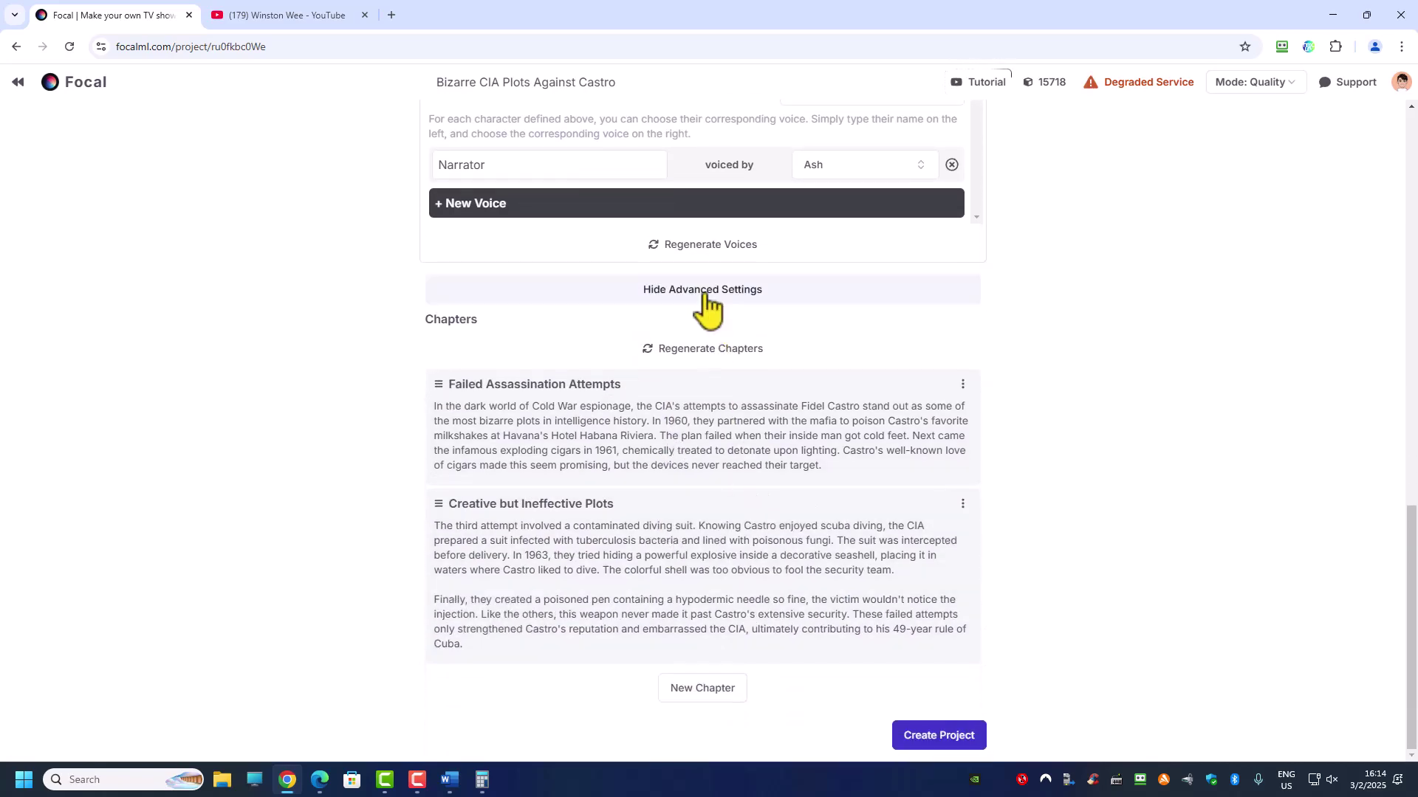
pyautogui.click(703, 294)
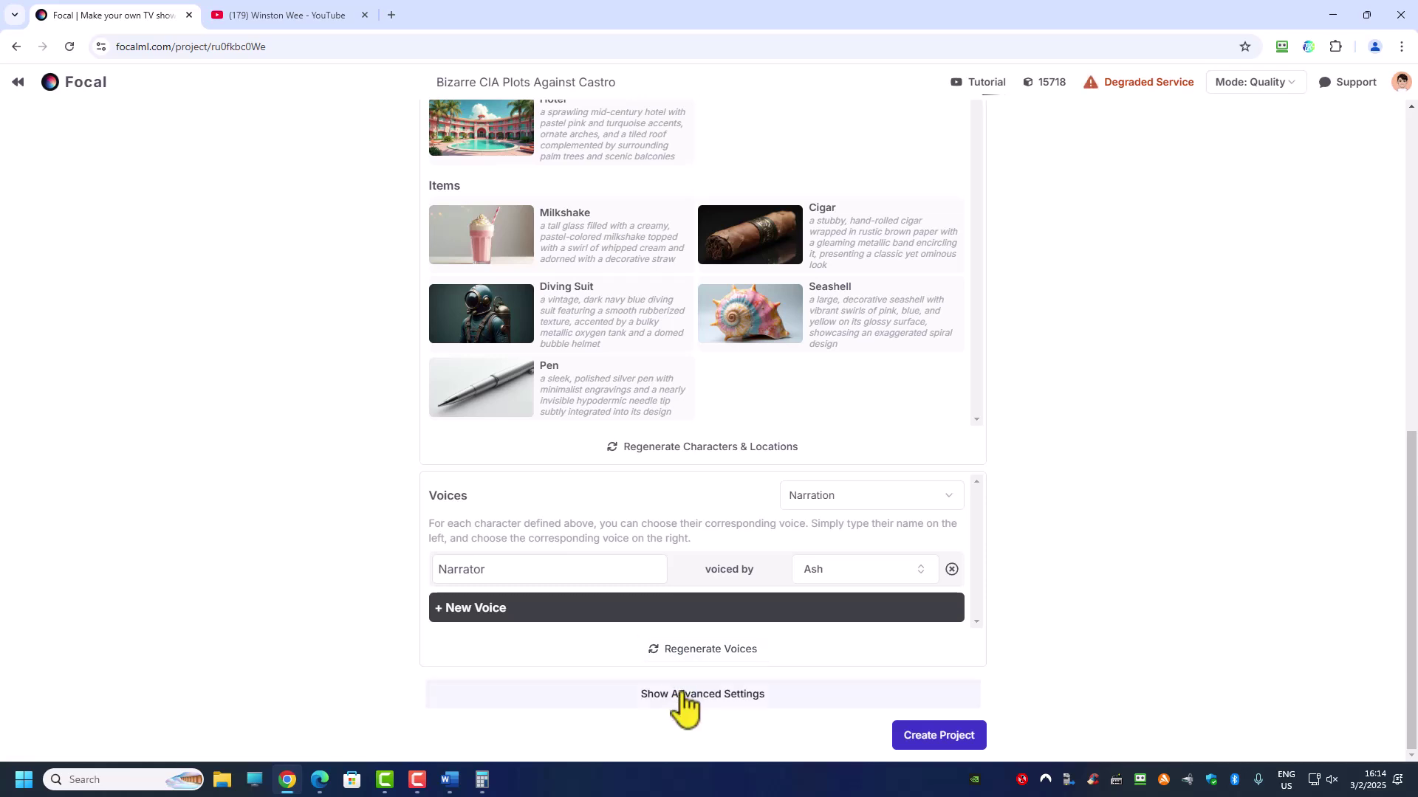
pyautogui.click(668, 687)
pyautogui.scroll(-5, 668, 683)
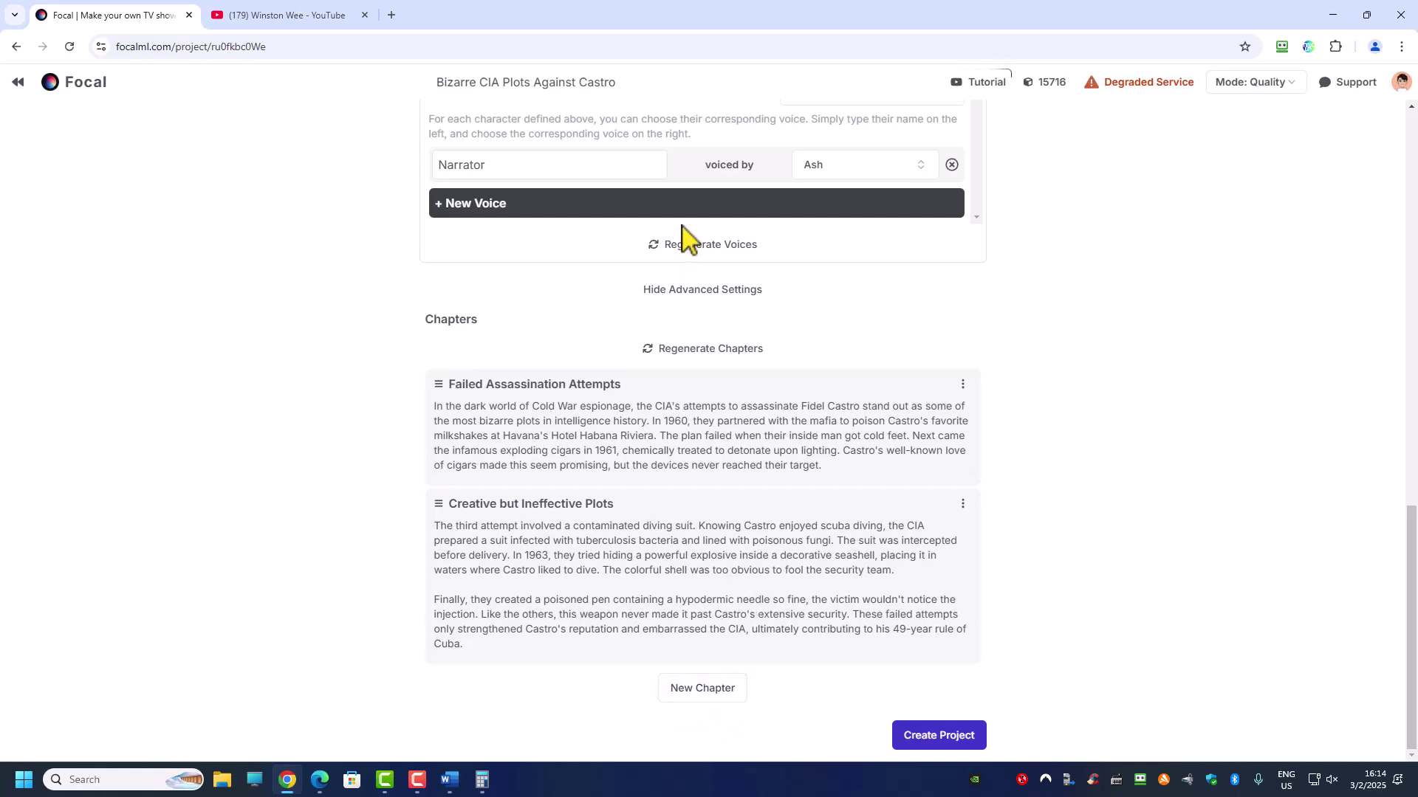
pyautogui.scroll(10, 750, 370)
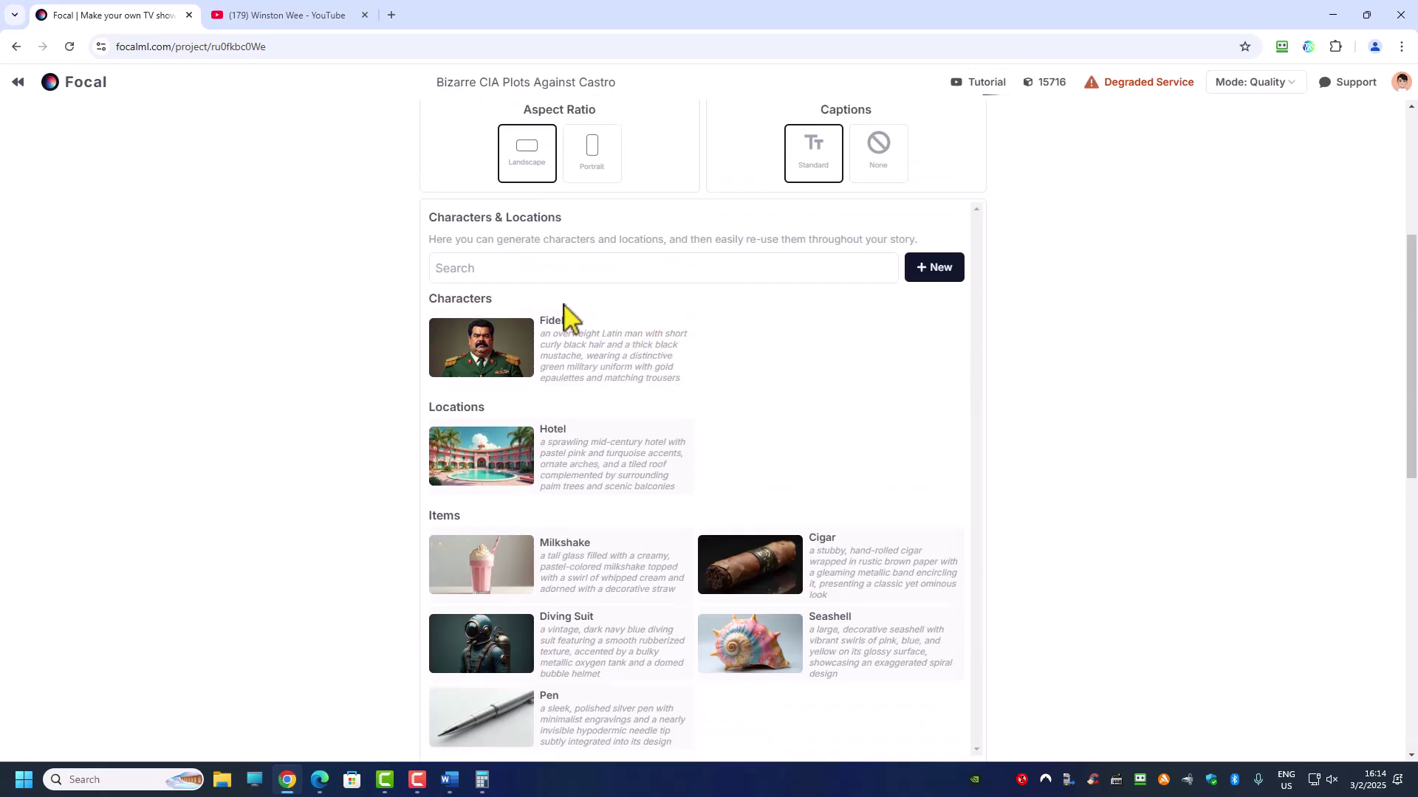
# Step: Review the project's global style, aspect ratio, captions, characters, location, items and narrator voice before continuing
pyautogui.scroll(5, 500, 307)
pyautogui.scroll(-6, 500, 301)
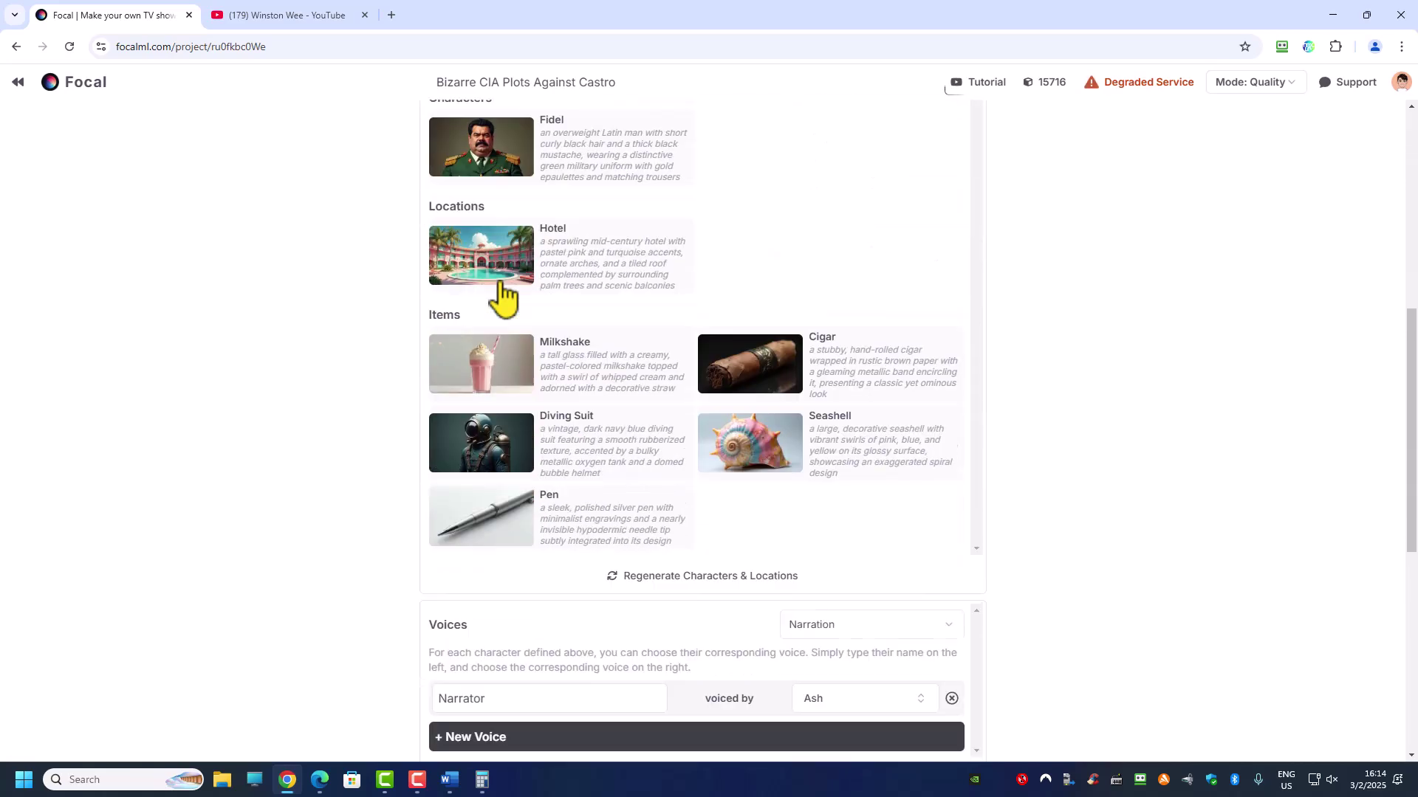
pyautogui.scroll(-8, 504, 296)
pyautogui.scroll(9, 772, 536)
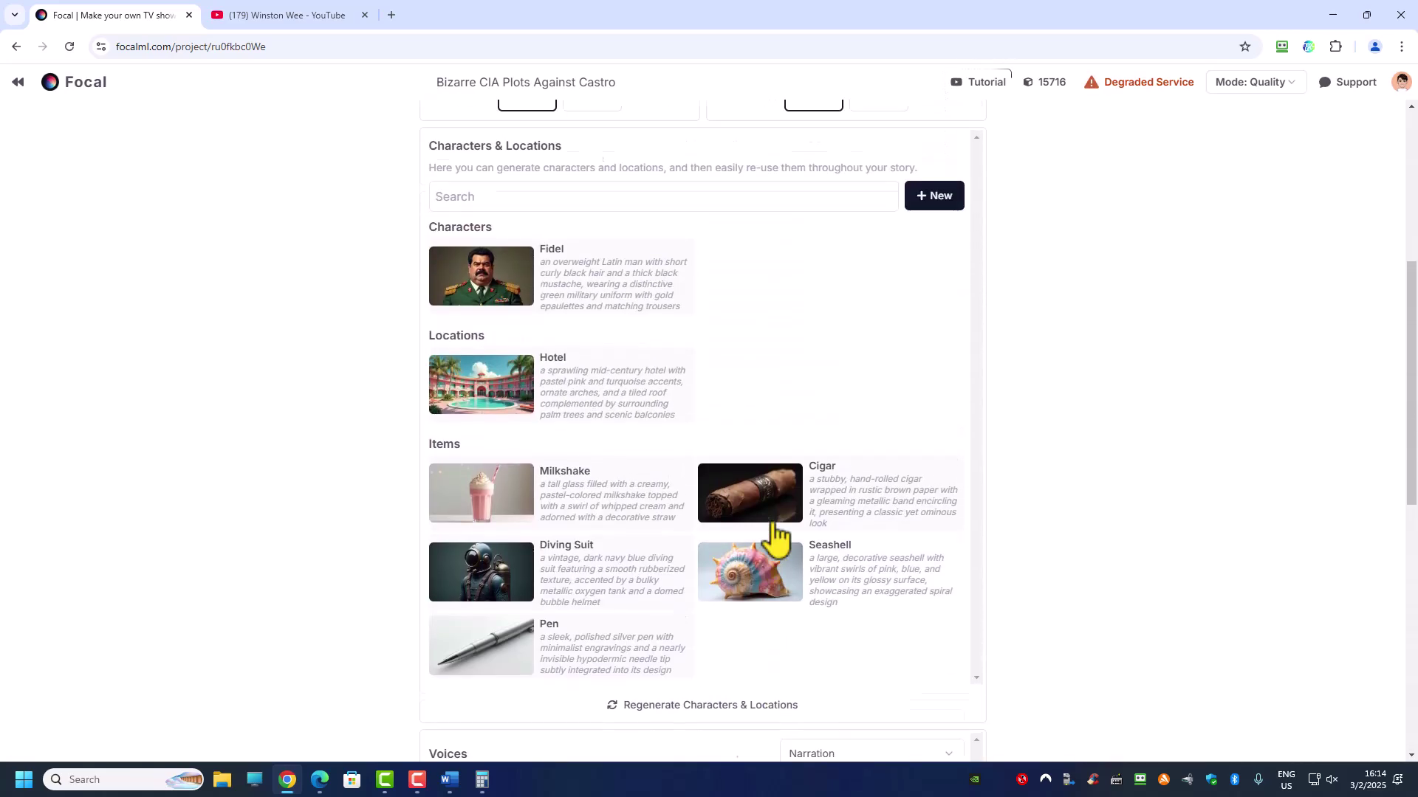
pyautogui.scroll(6, 578, 384)
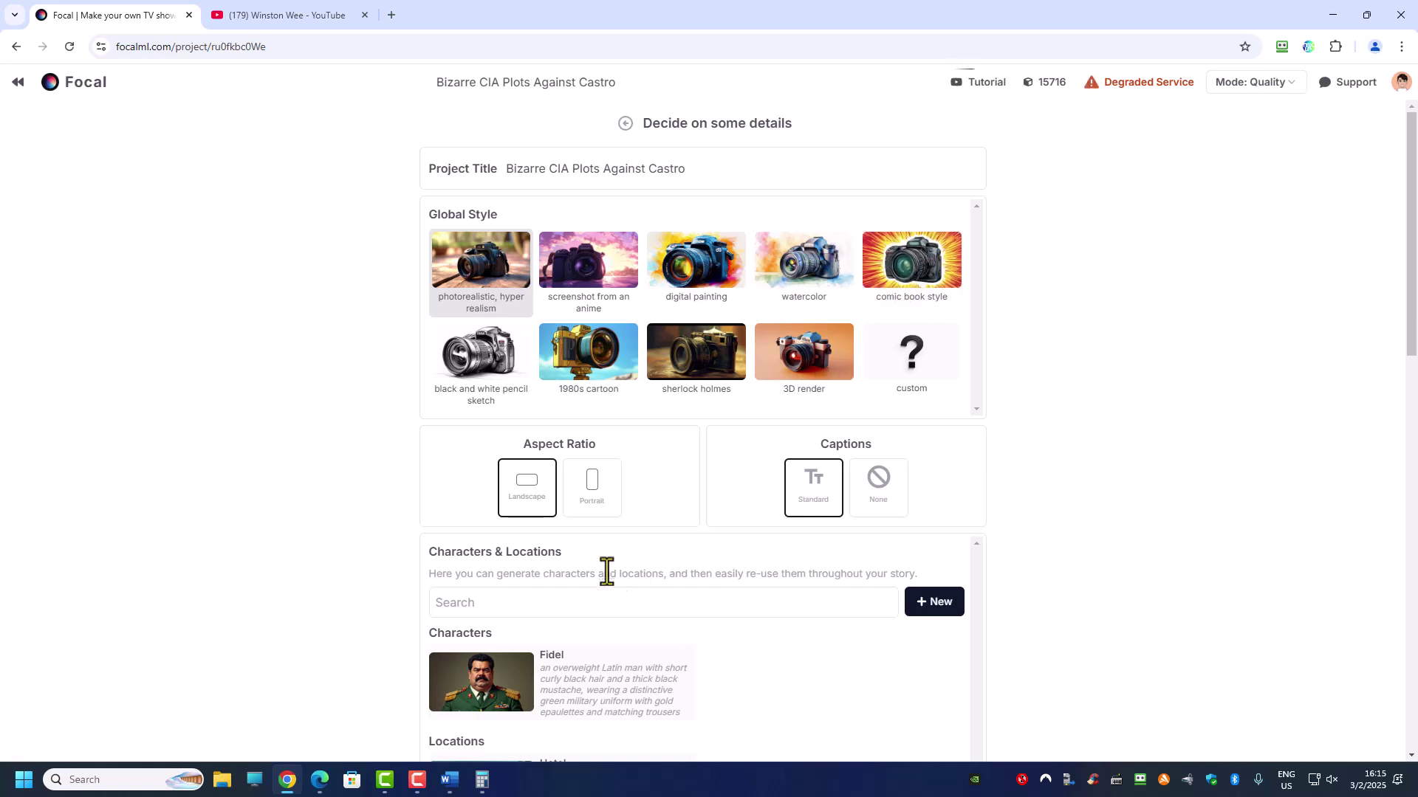
pyautogui.scroll(-2, 613, 568)
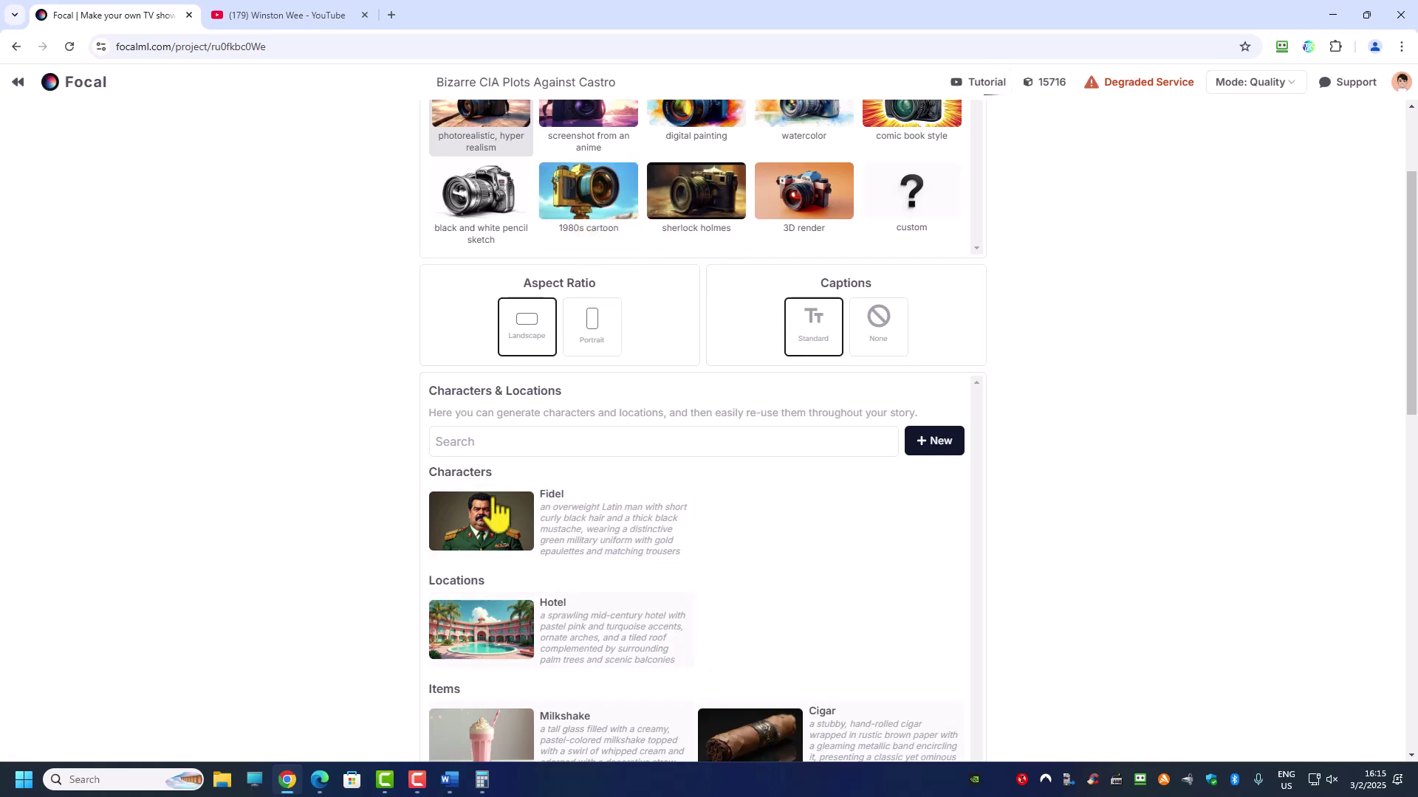
pyautogui.scroll(-8, 475, 572)
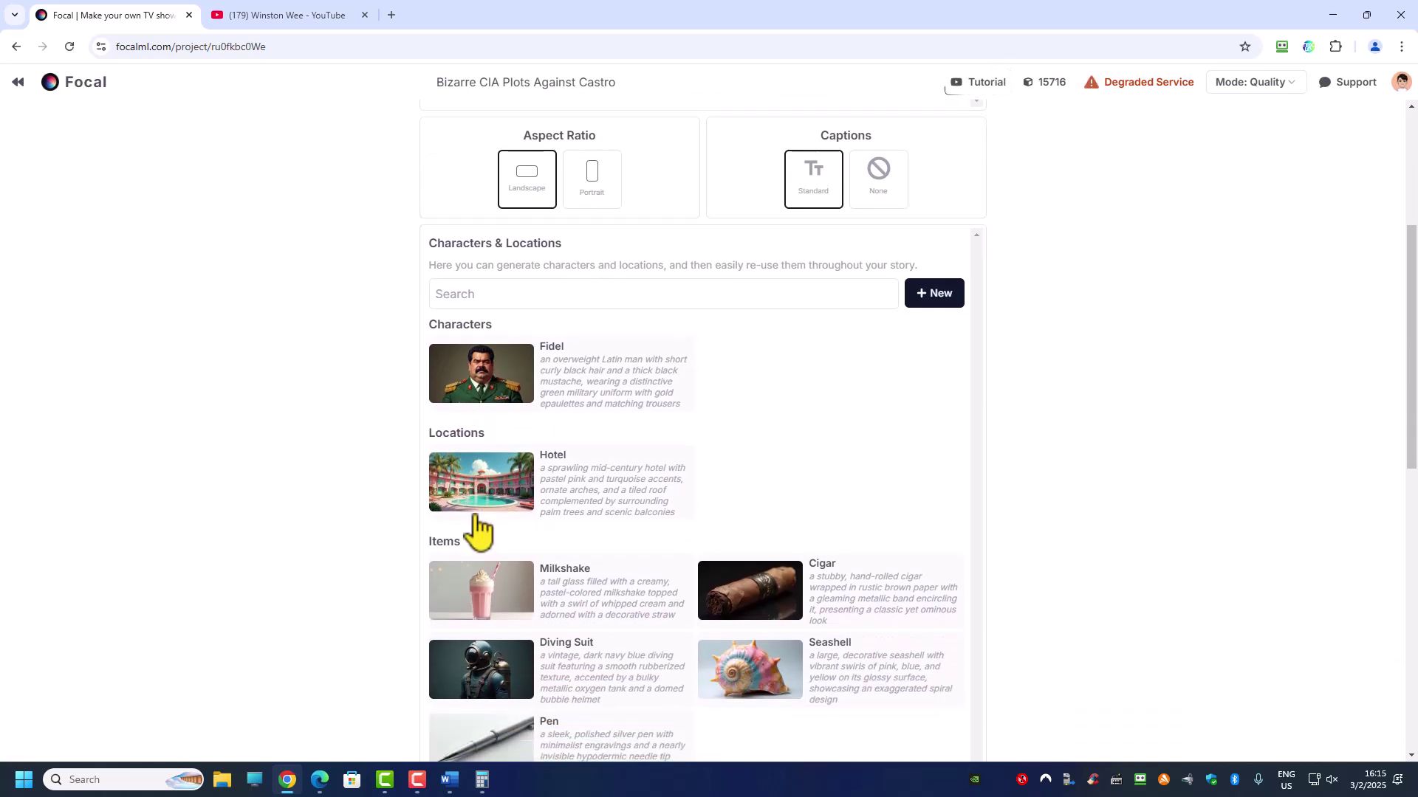
pyautogui.scroll(6, 490, 500)
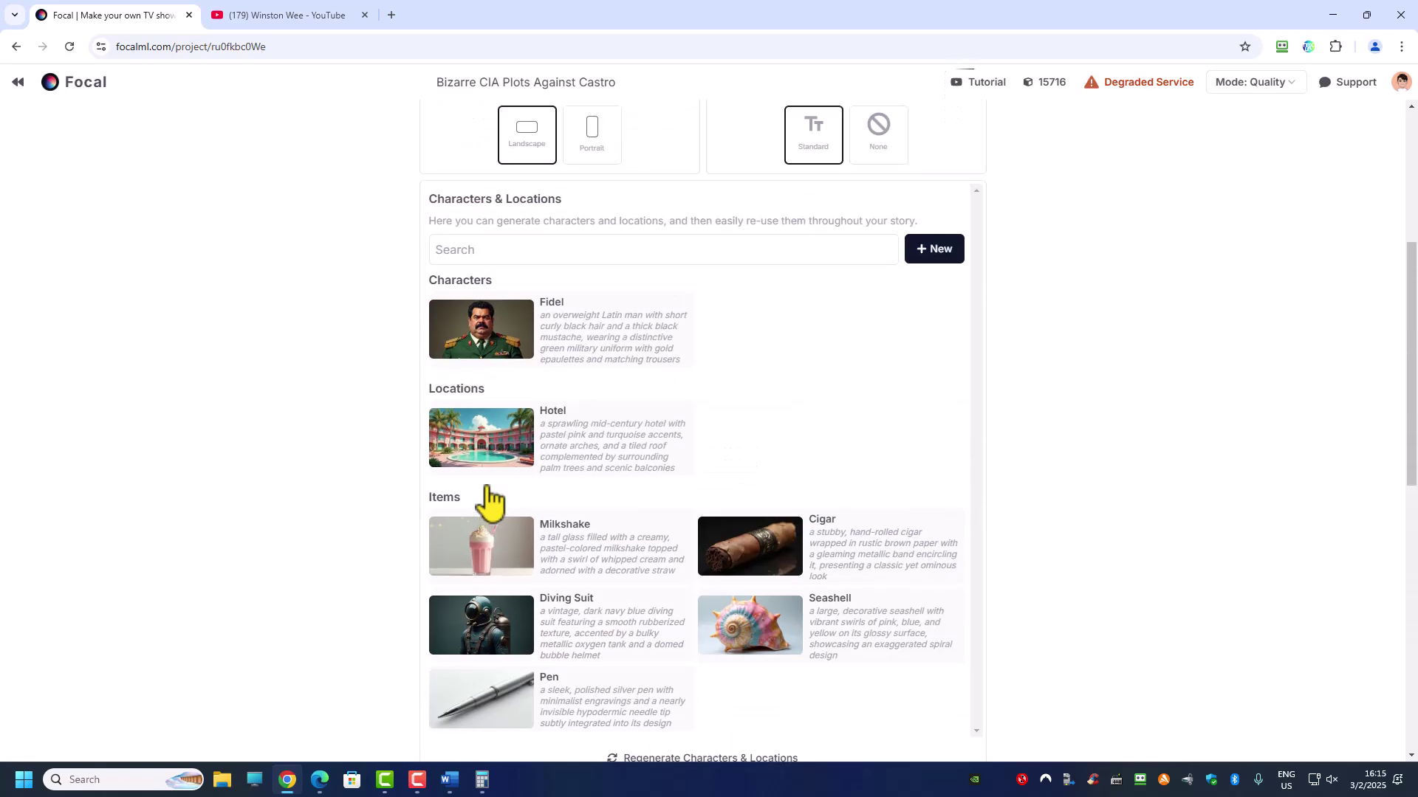
pyautogui.scroll(5, 627, 421)
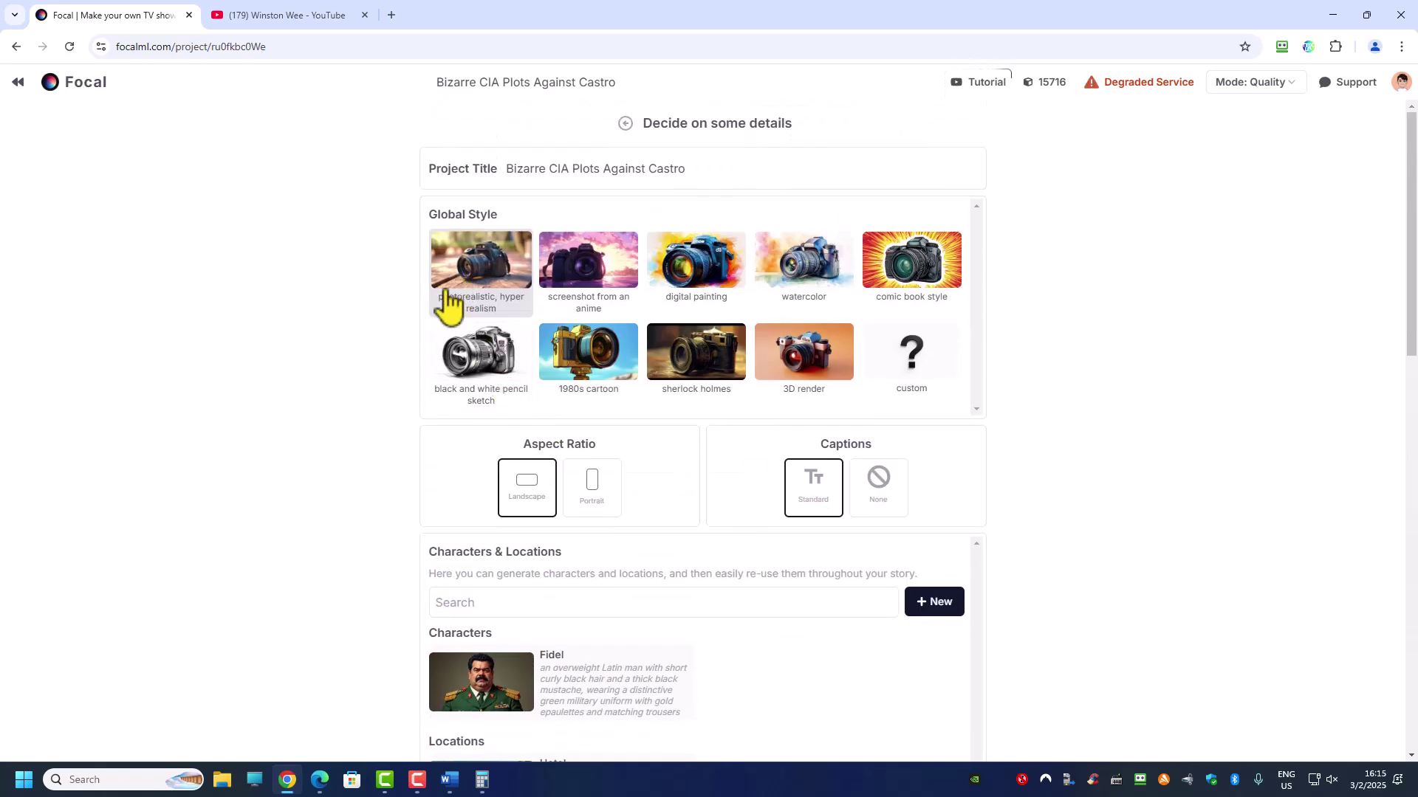
pyautogui.scroll(-3, 477, 309)
pyautogui.scroll(-13, 737, 376)
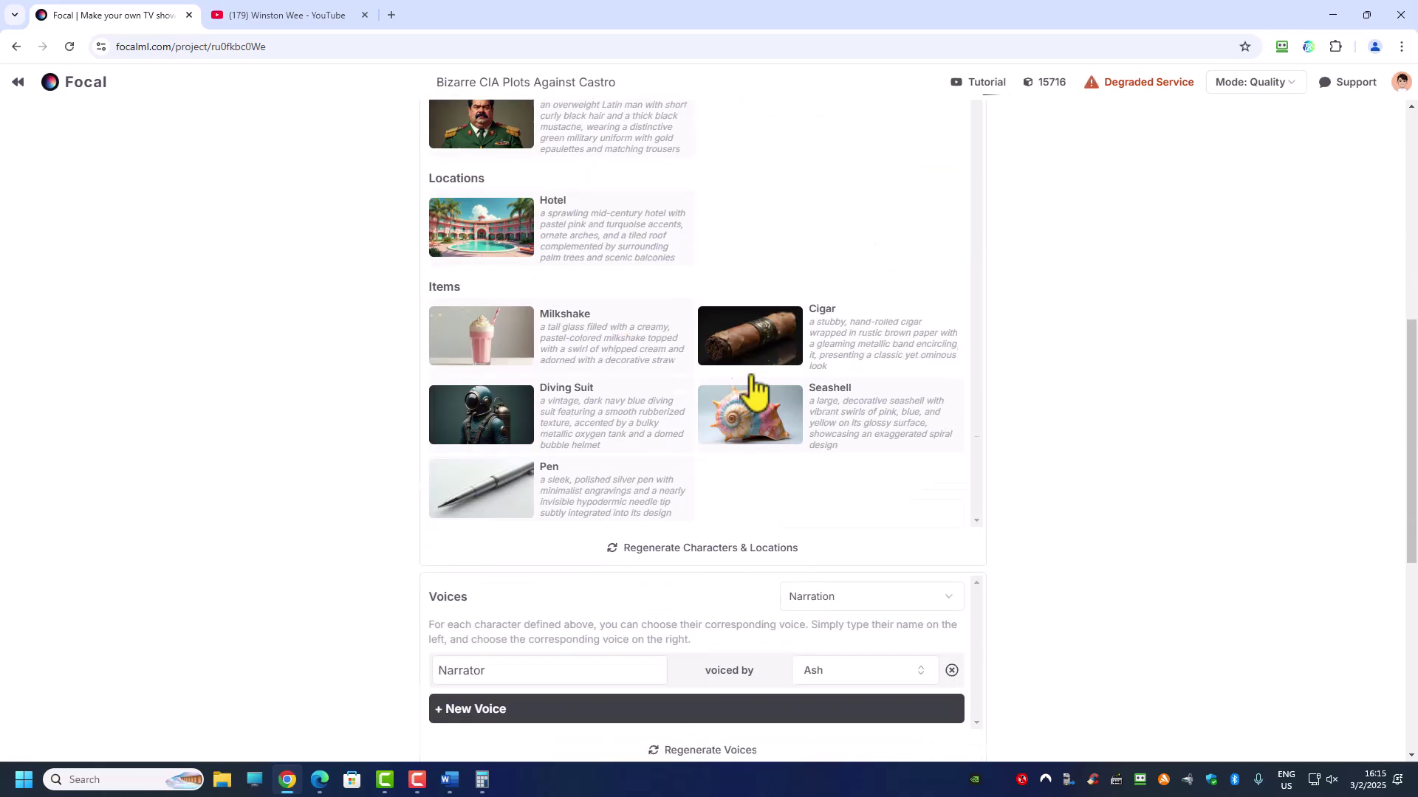
# Step: Continue to the project editor and choose Flux Dev as the image model in the global settings
pyautogui.click(937, 736)
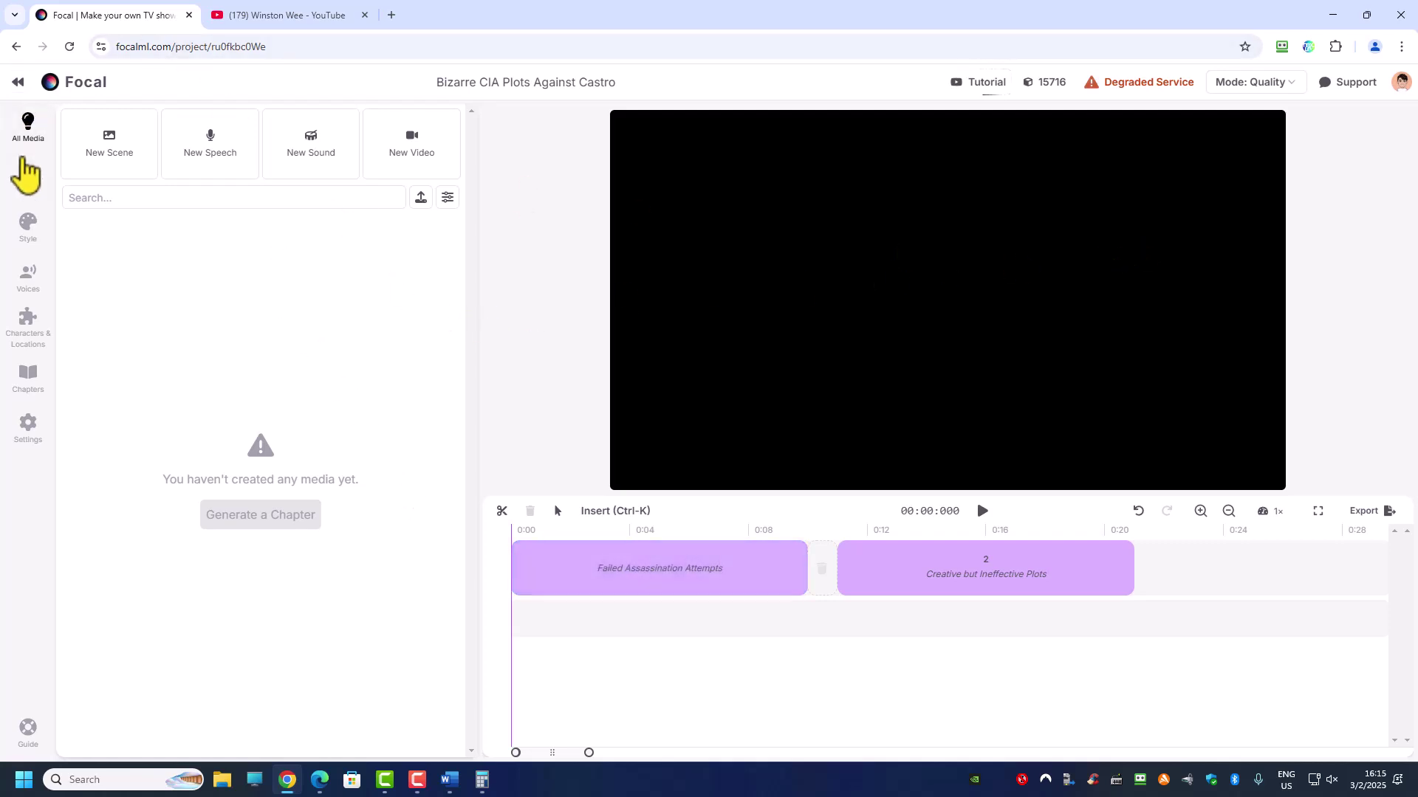
pyautogui.click(30, 432)
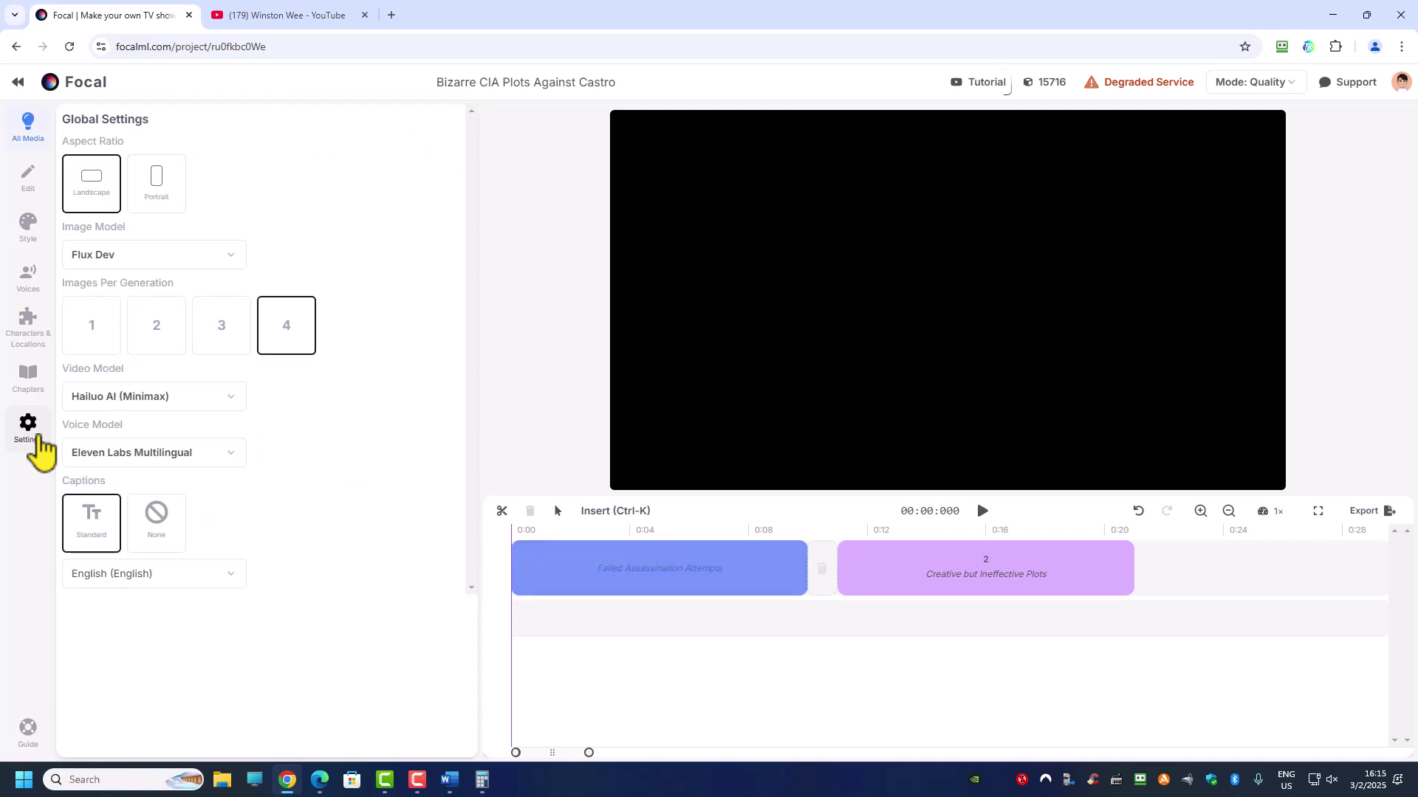
pyautogui.click(90, 255)
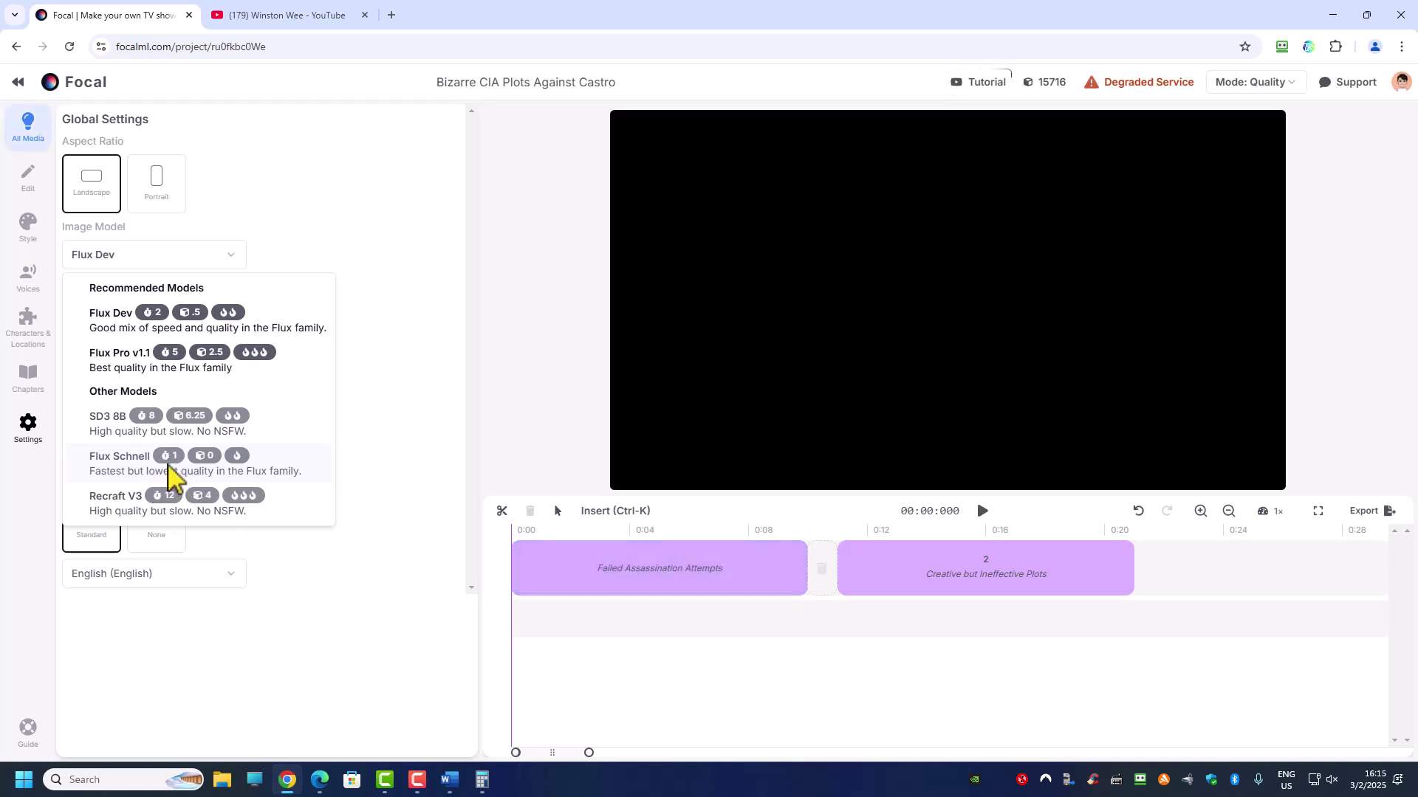
pyautogui.click(122, 324)
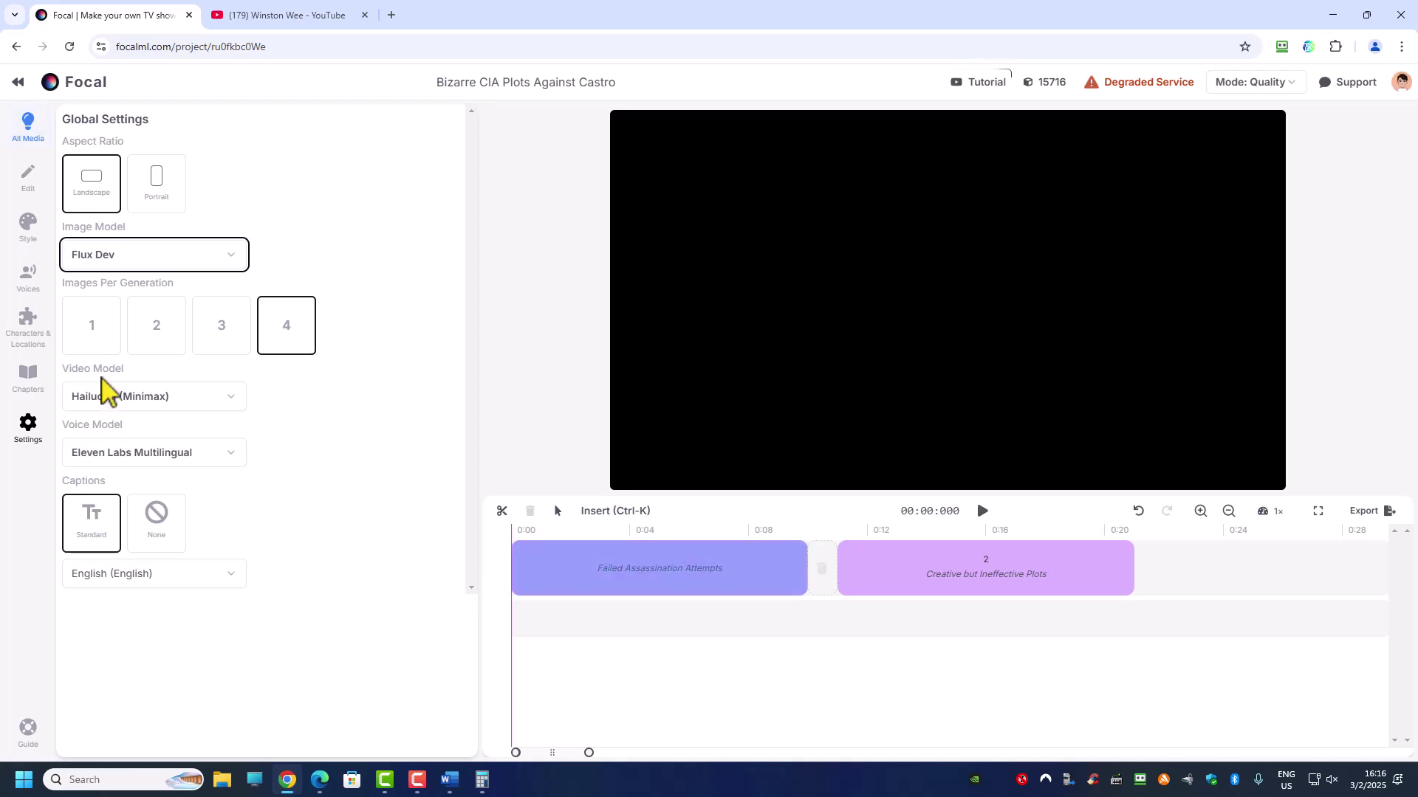
# Step: Set the project's video model to Dream Machine v1.5 (Luma)
pyautogui.click(134, 398)
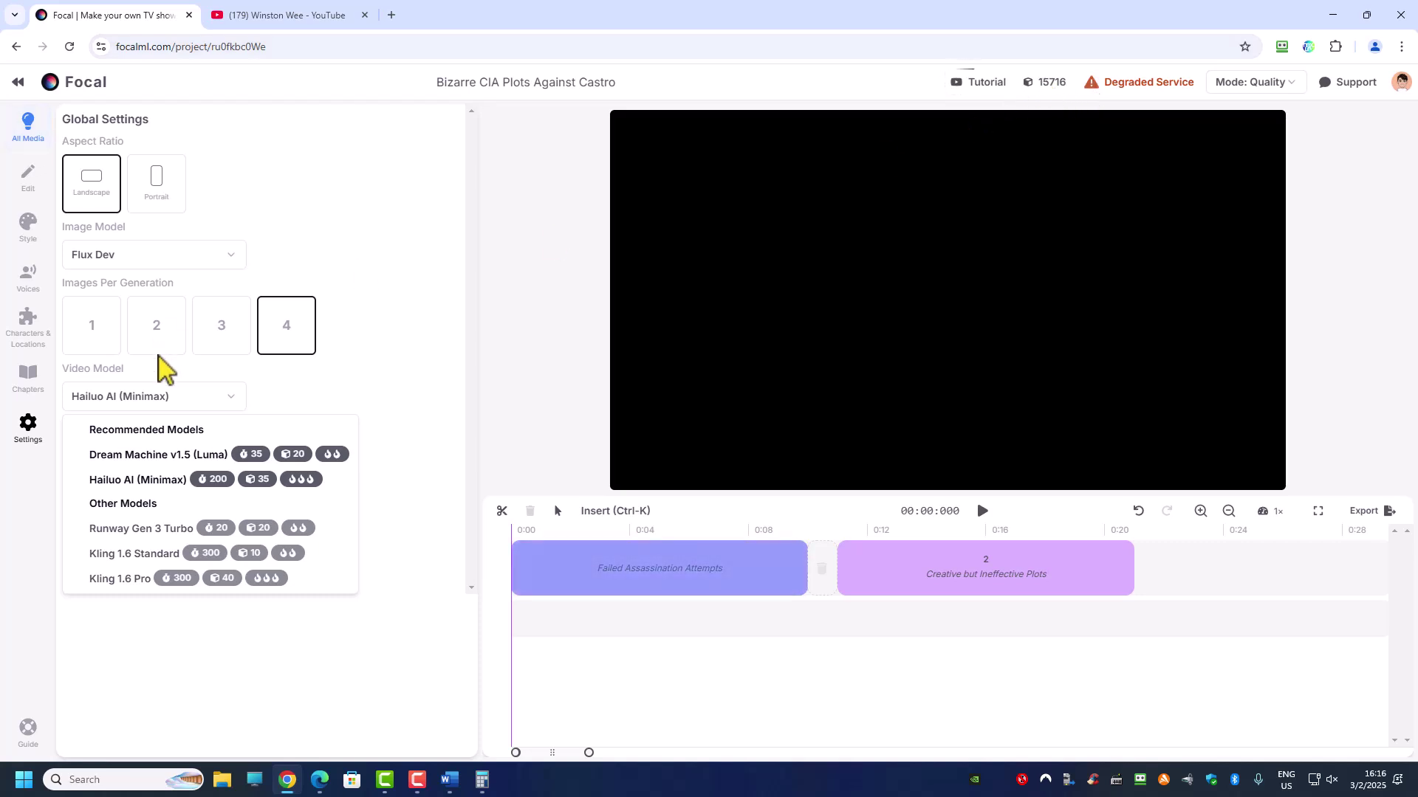
pyautogui.click(135, 455)
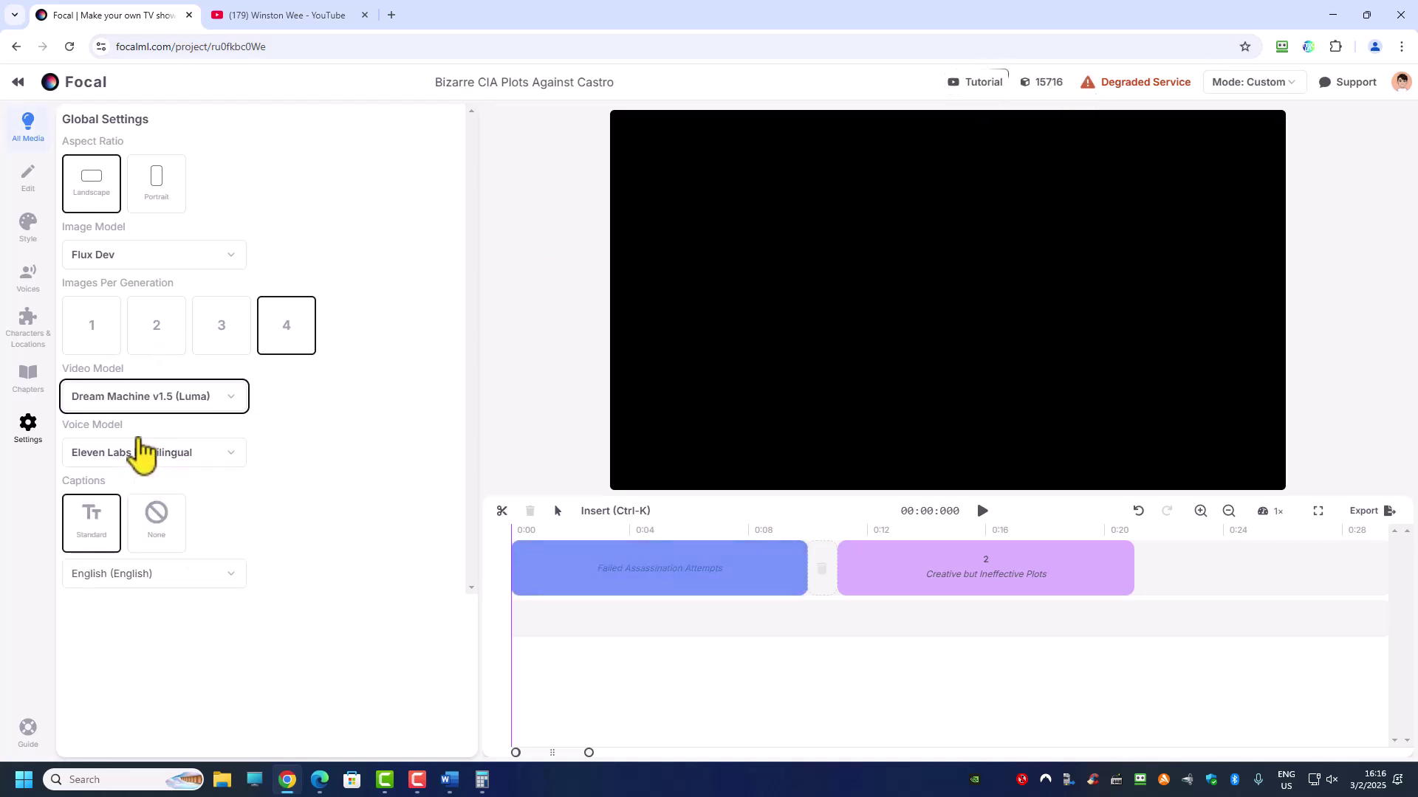
pyautogui.click(167, 399)
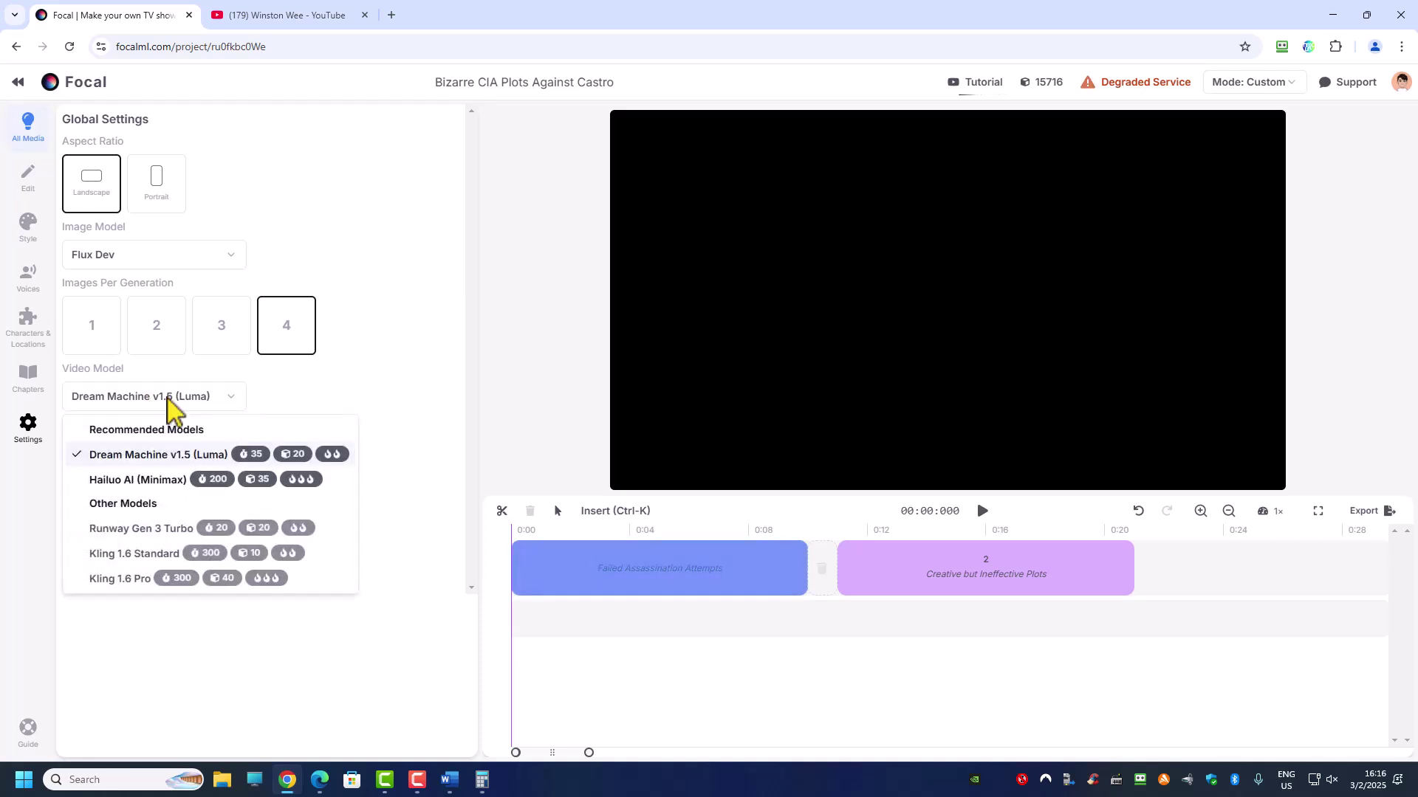
pyautogui.click(164, 454)
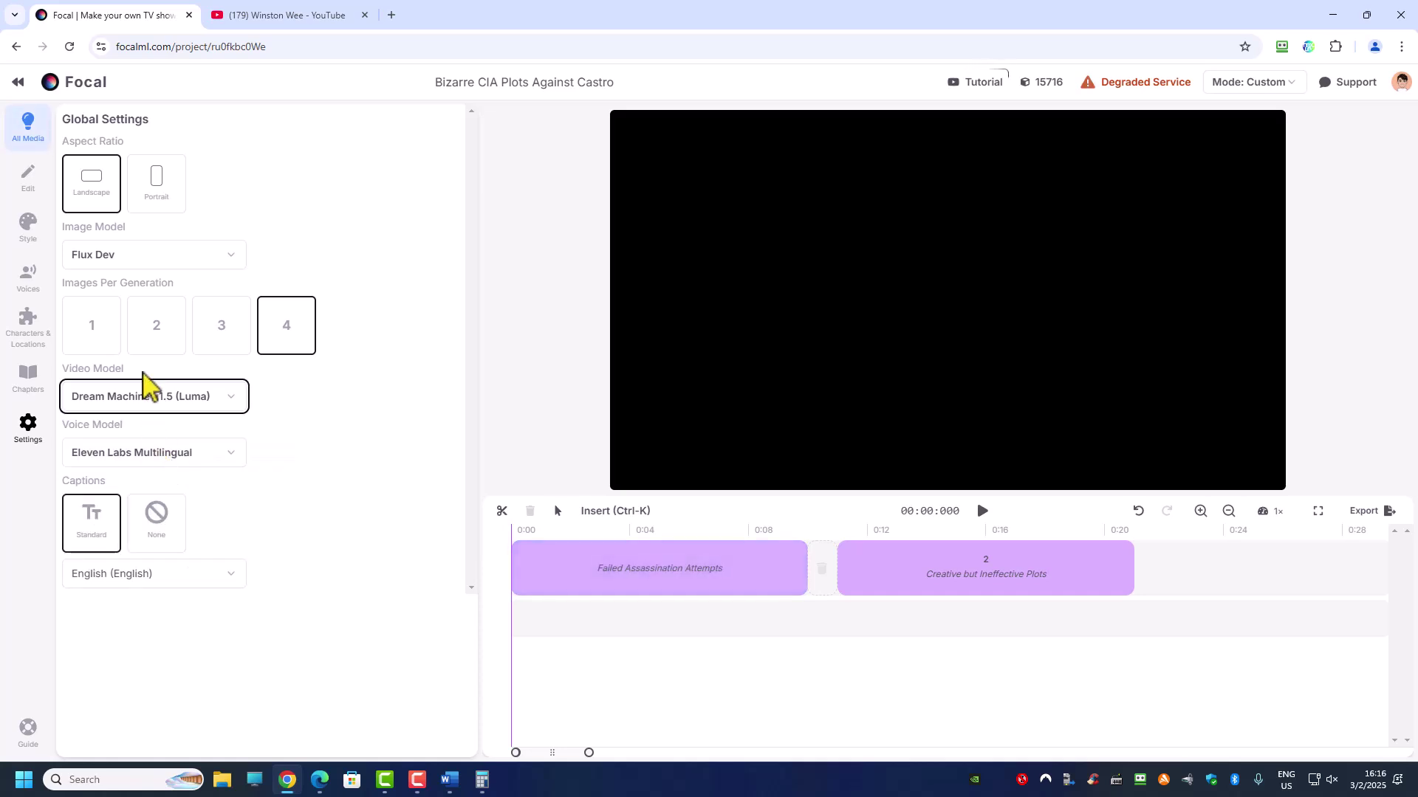
# Step: Review the project's chapters, narration voice, global style and the timeline item editing area
pyautogui.click(28, 384)
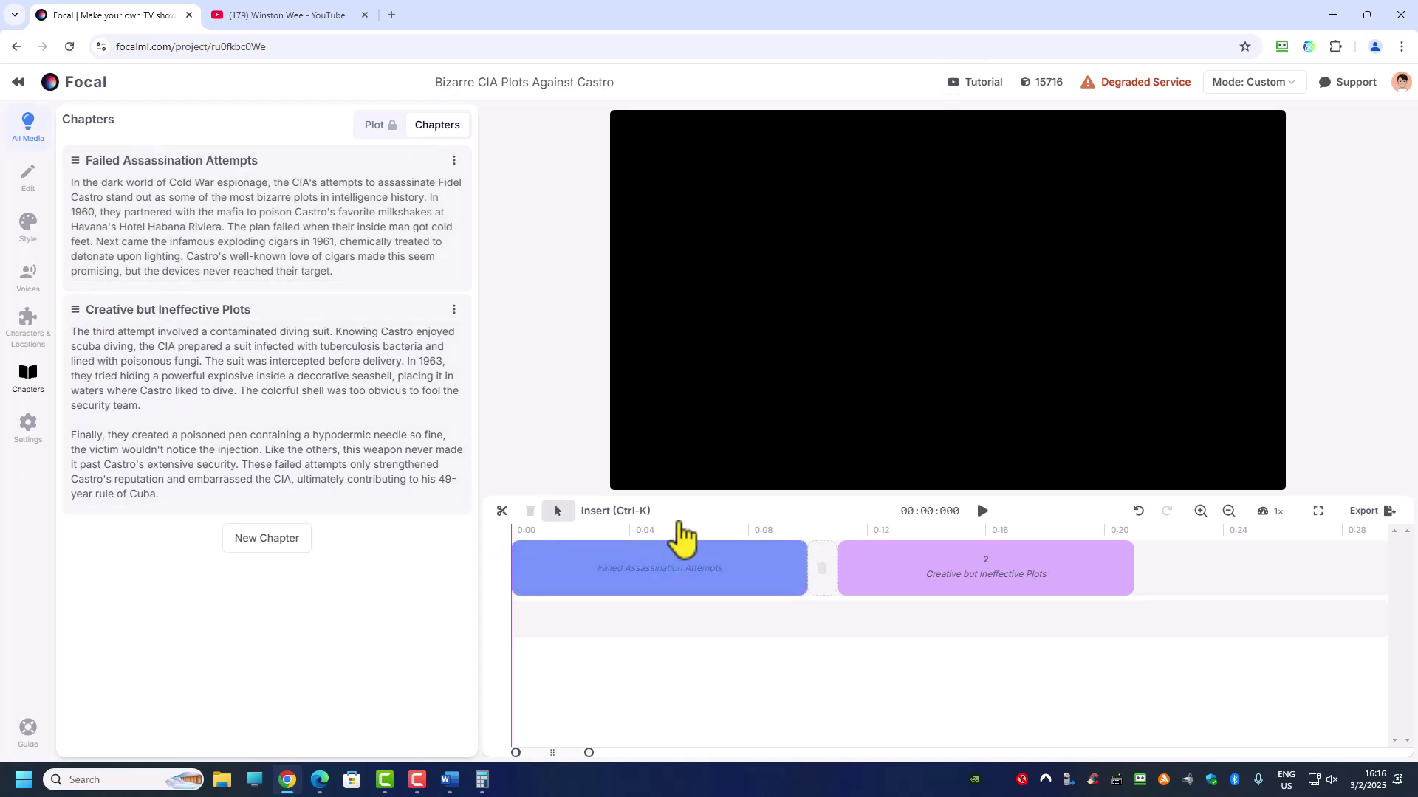
pyautogui.click(667, 586)
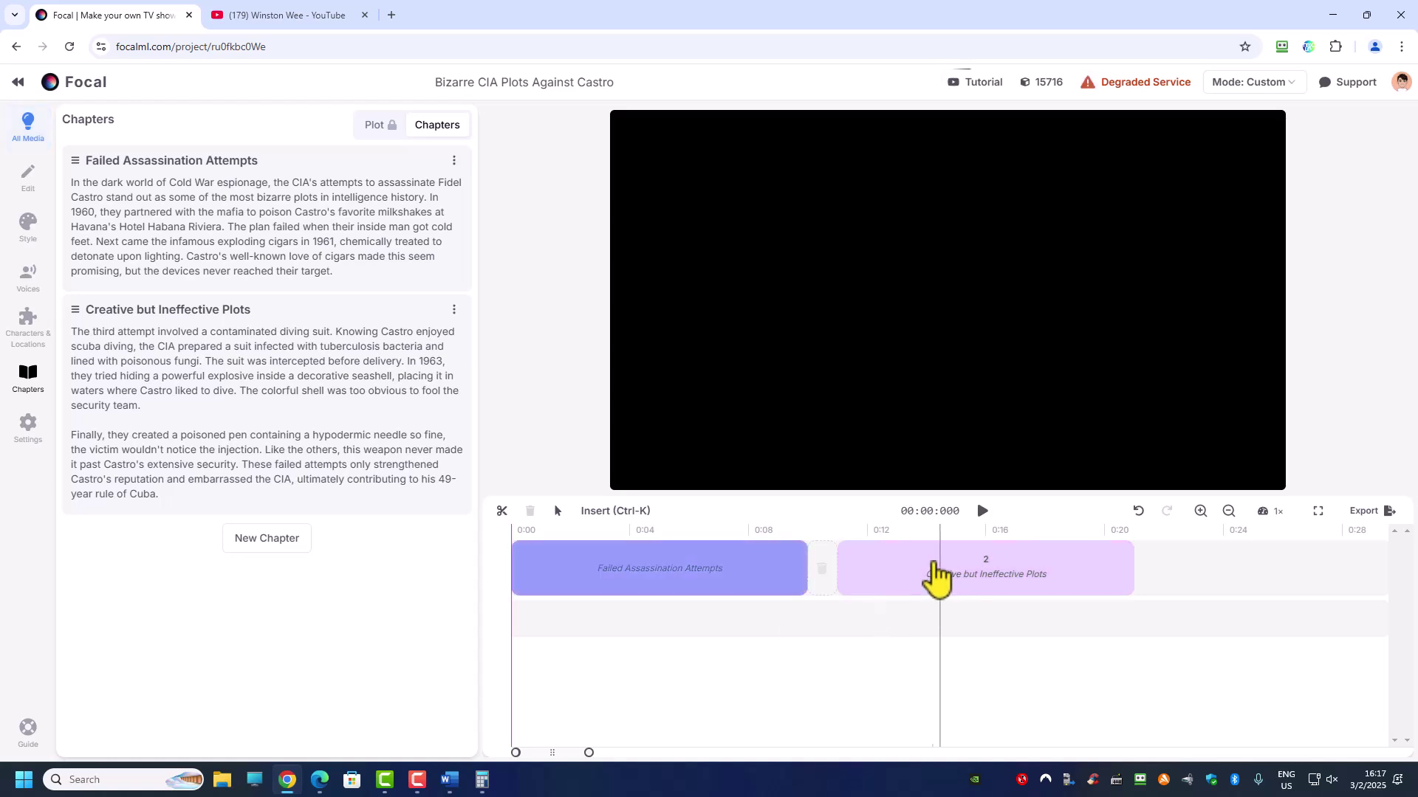
pyautogui.click(29, 280)
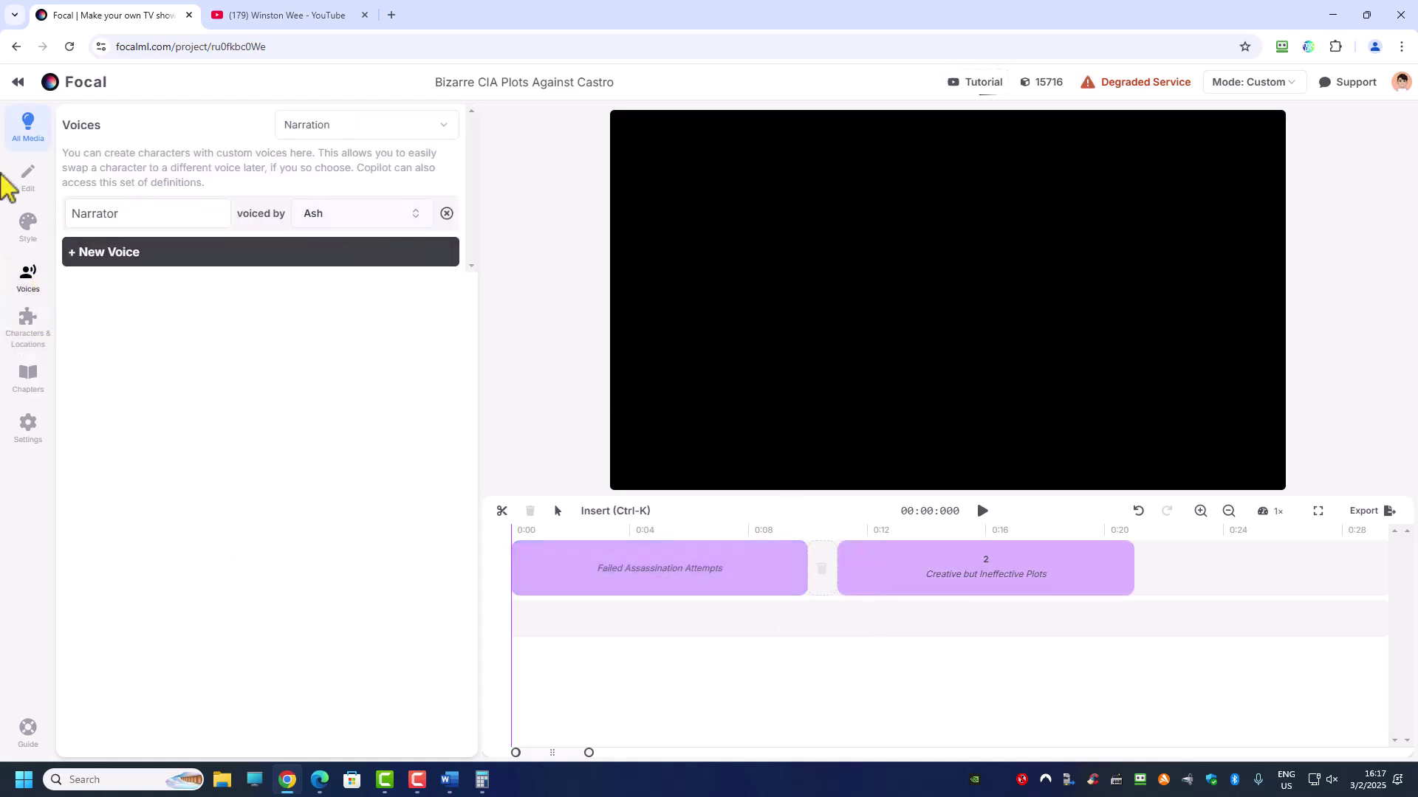
pyautogui.click(28, 235)
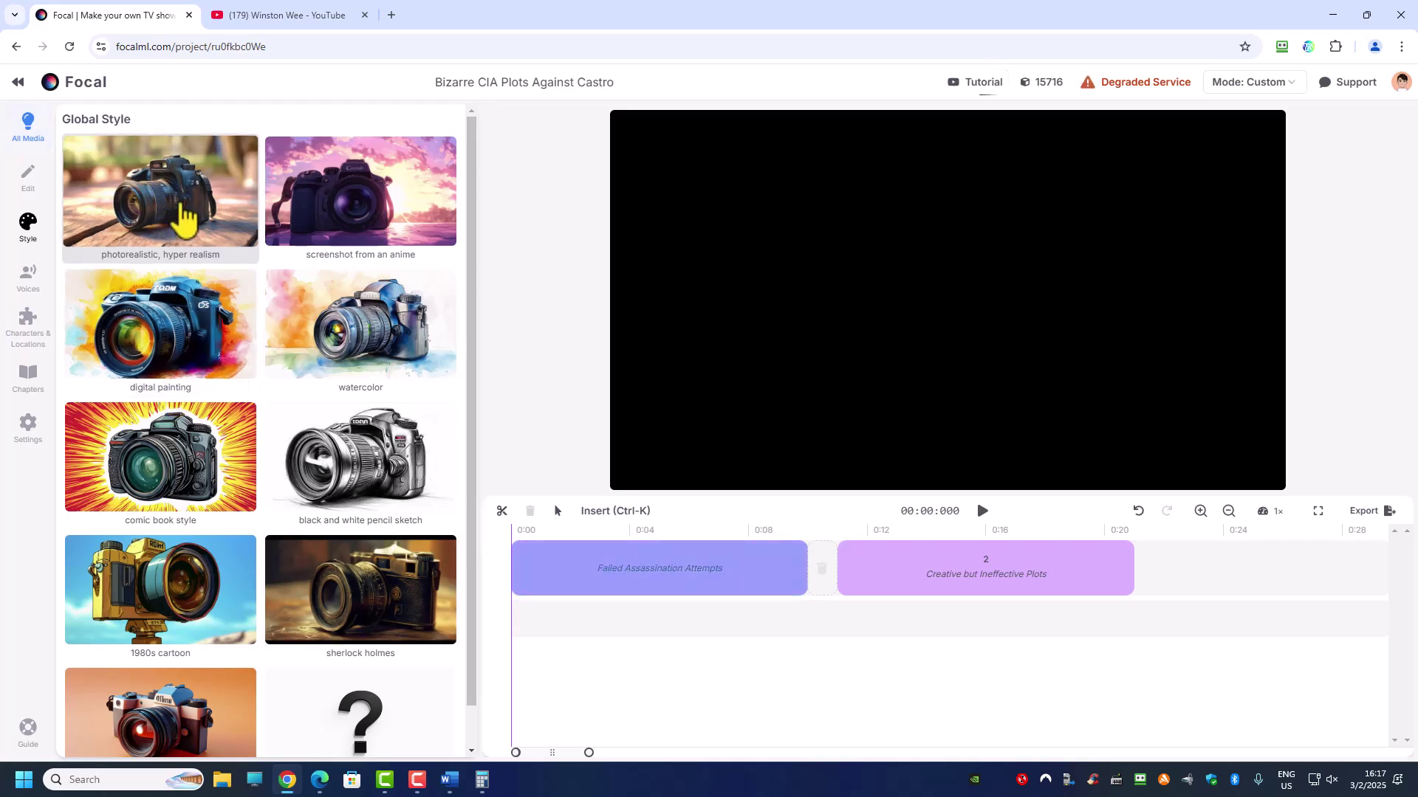
pyautogui.click(29, 181)
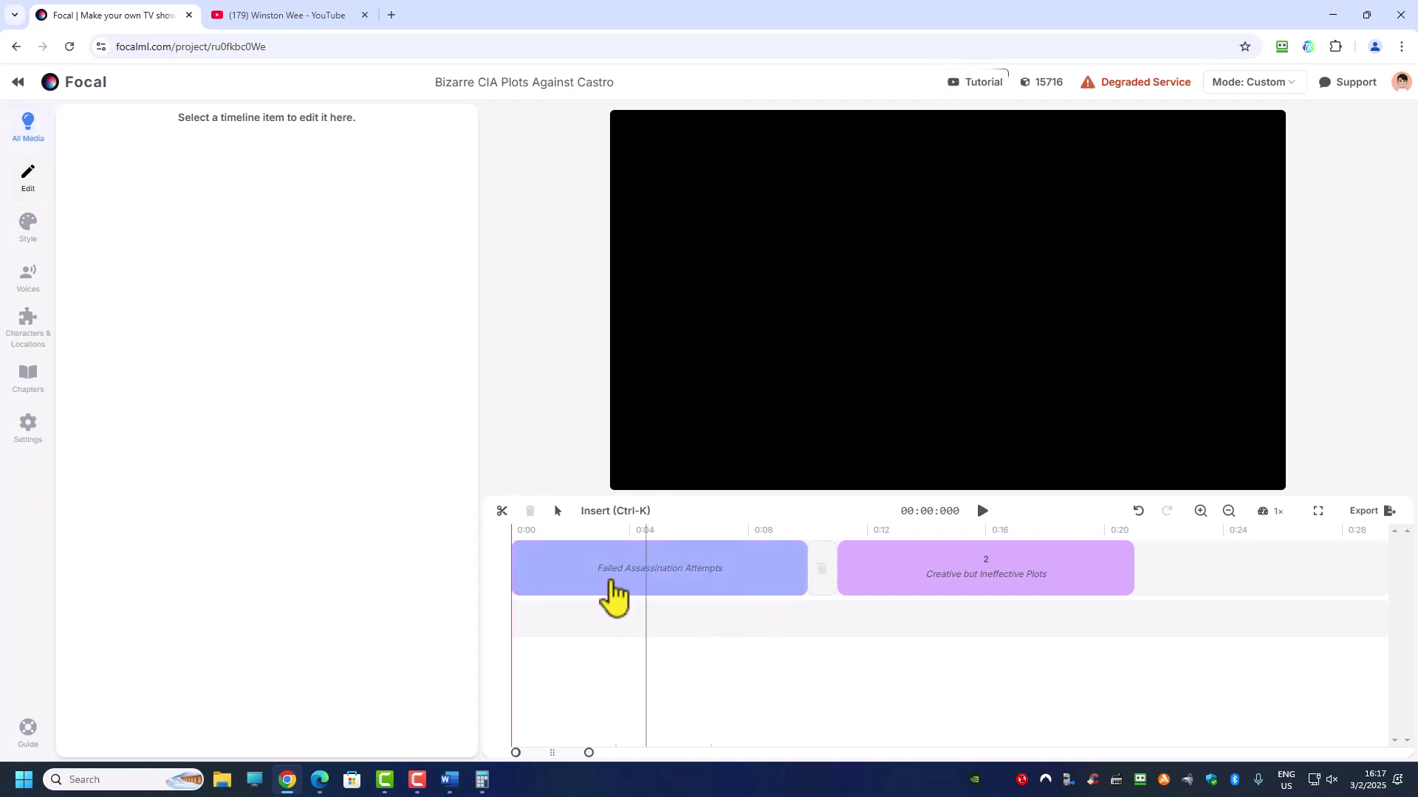
# Step: Recheck the available video and image models in the global settings, keeping Dream Machine v1.5 (Luma) and Flux Dev
pyautogui.click(31, 435)
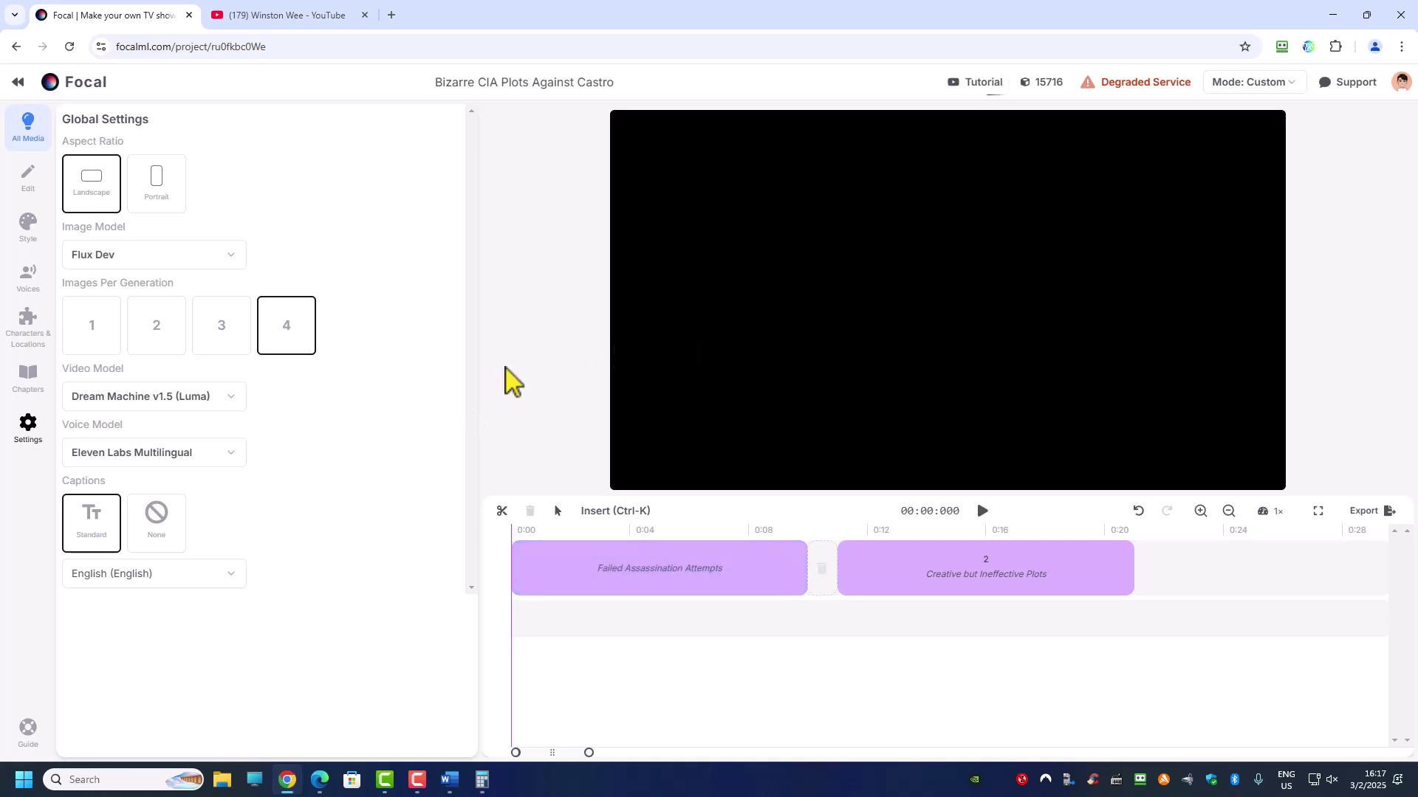
pyautogui.click(123, 402)
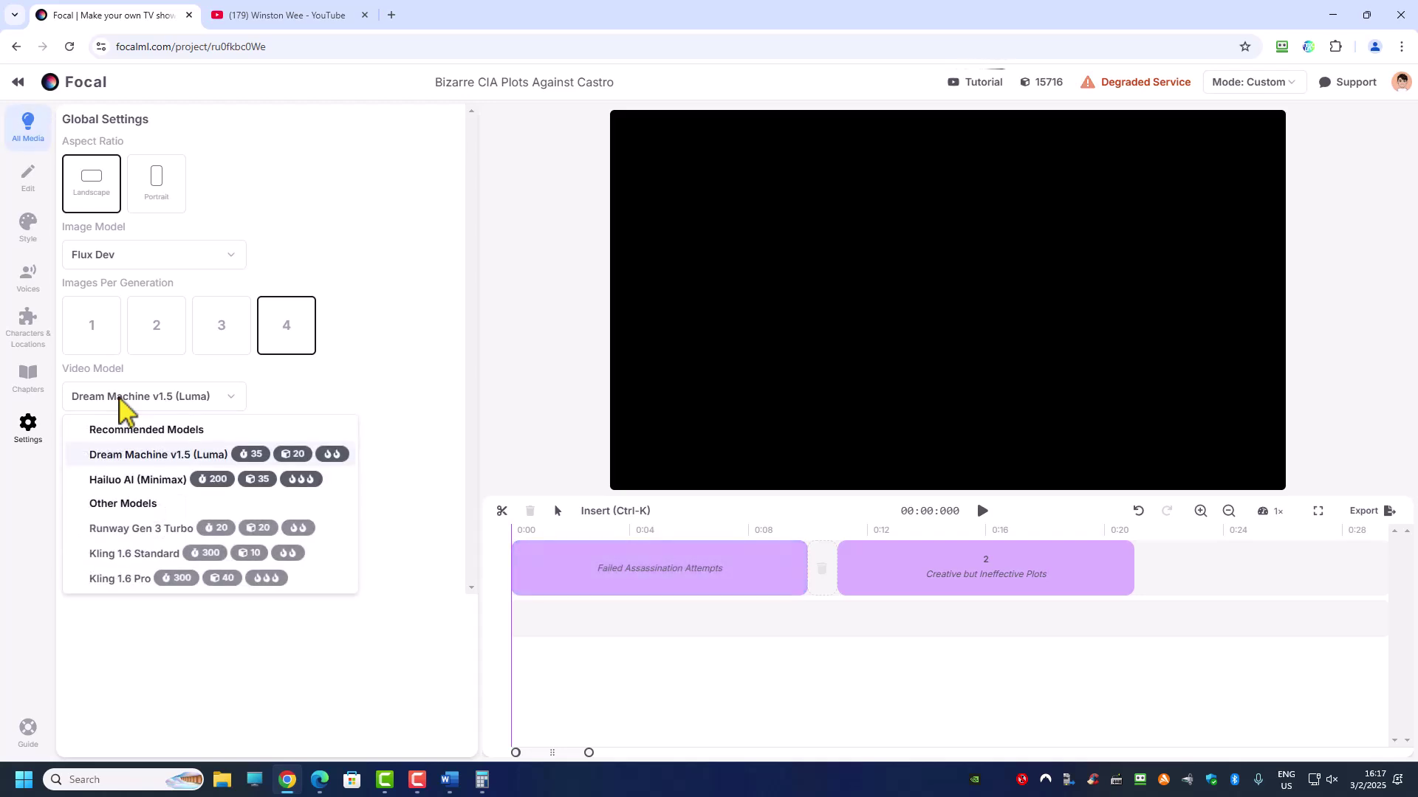
pyautogui.click(120, 399)
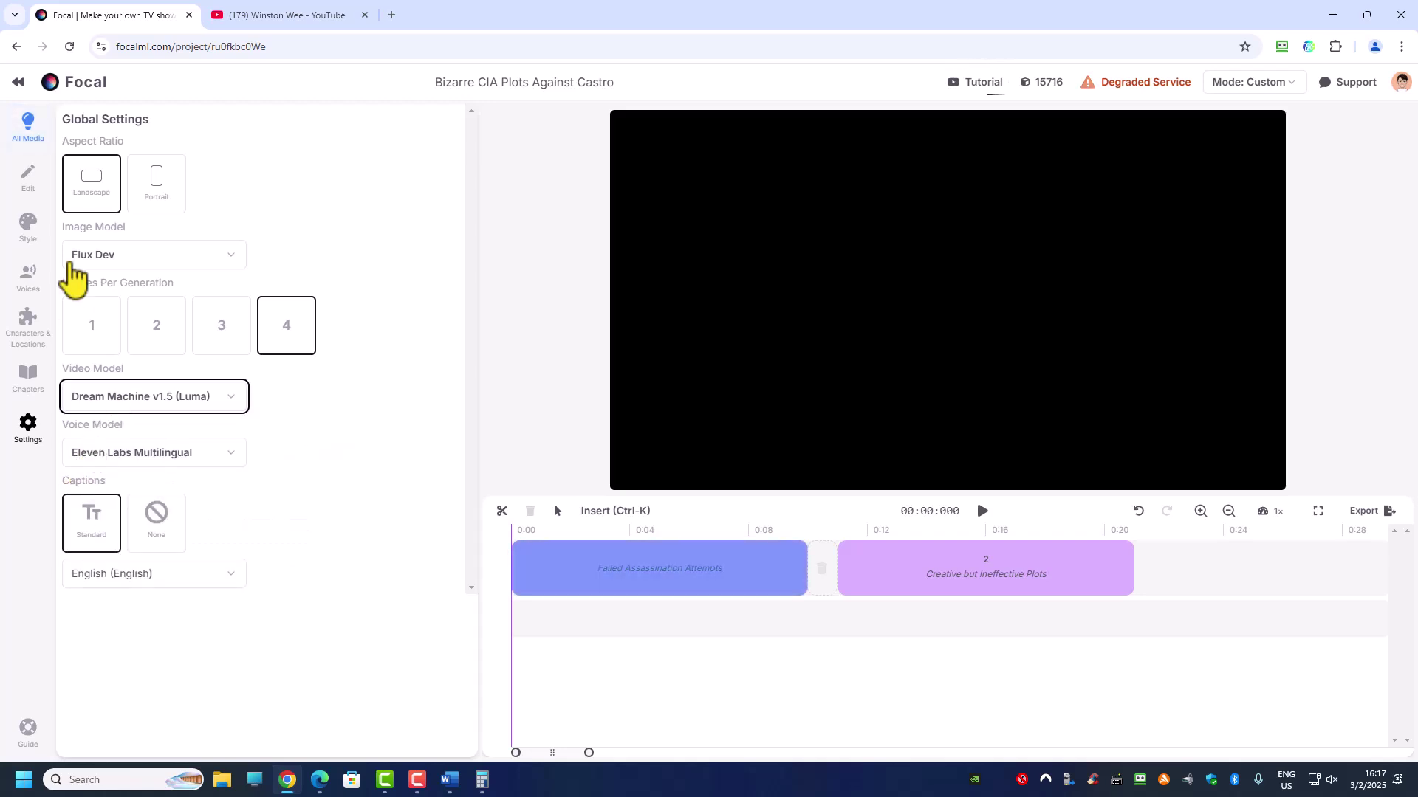
pyautogui.click(157, 259)
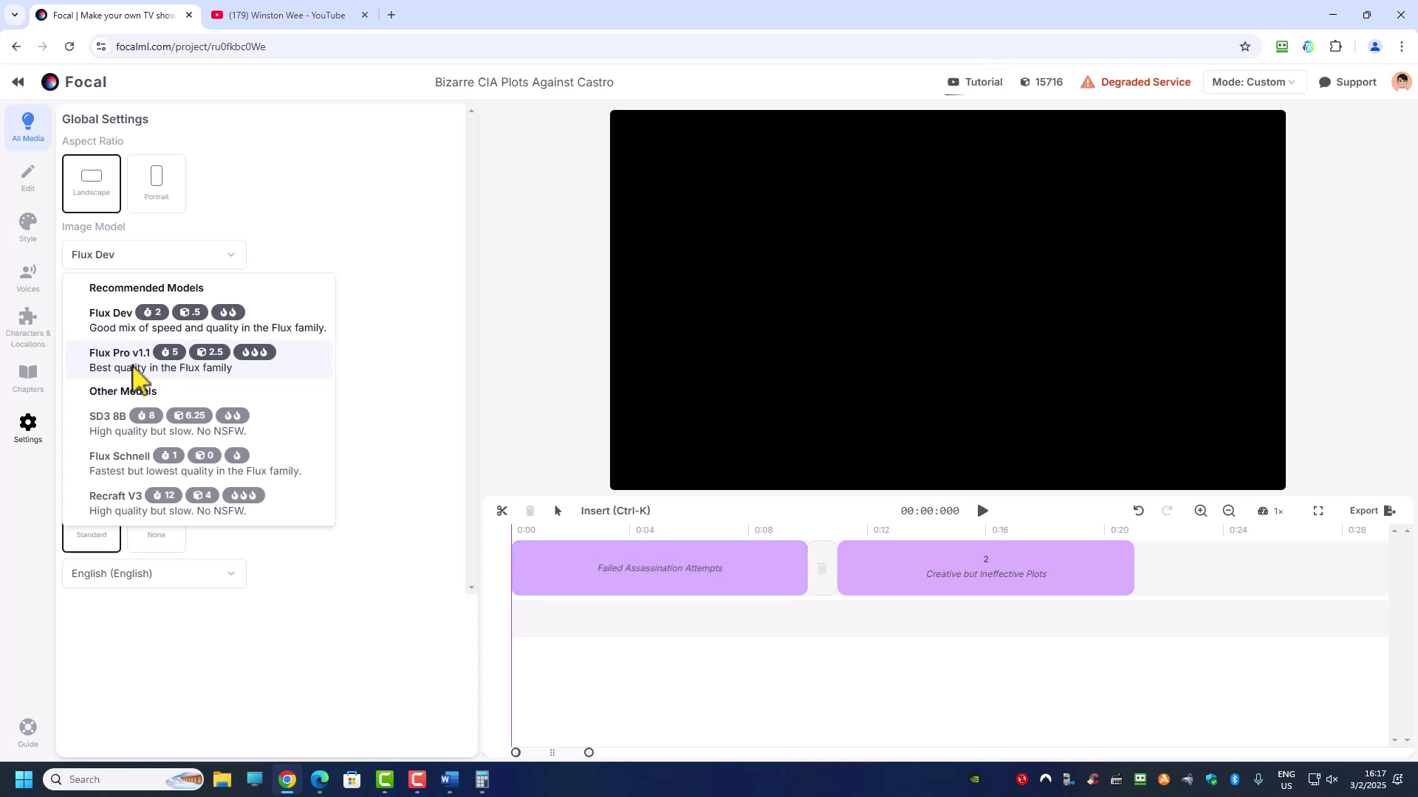
pyautogui.click(136, 318)
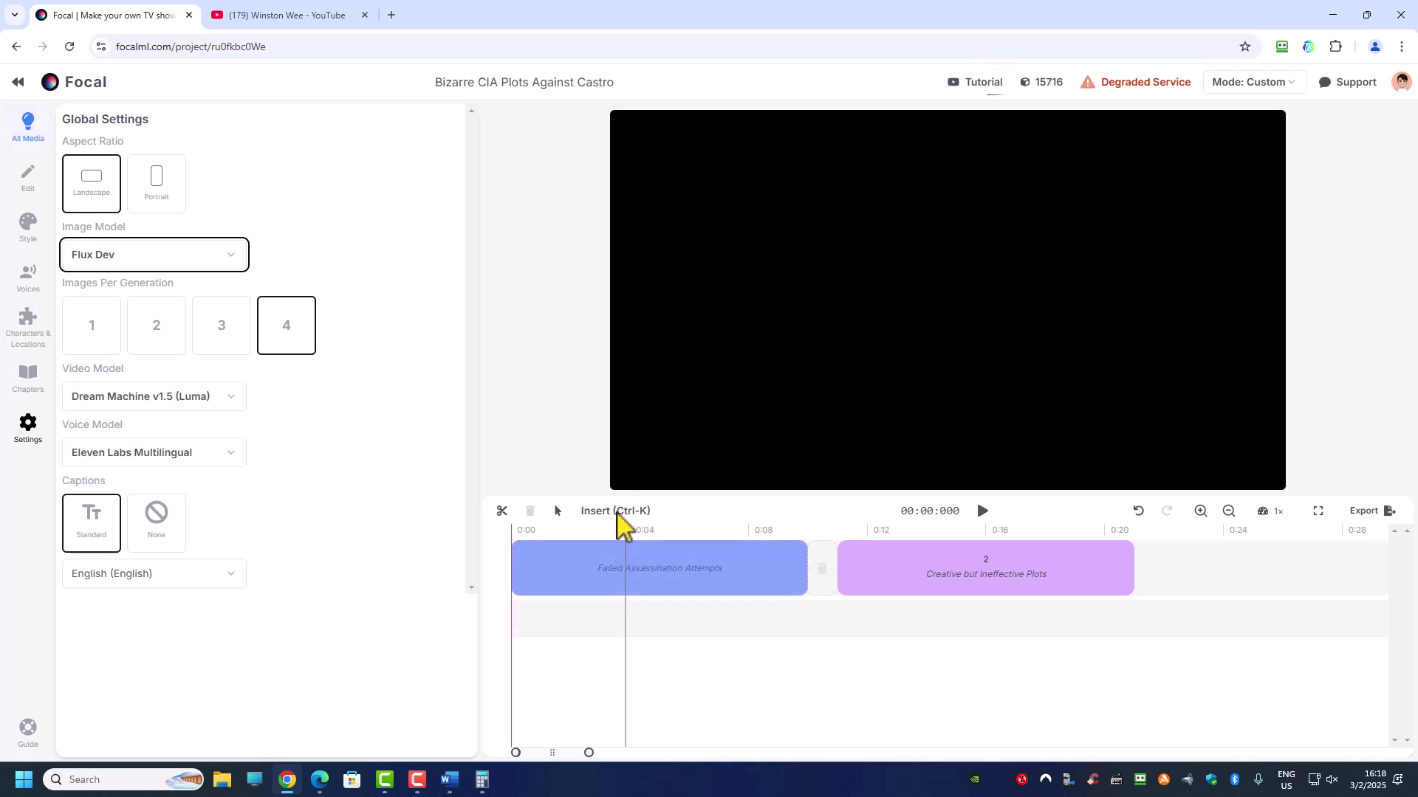
# Step: Generate the "Failed Assassination Attempts" chapter on the timeline with the prompt "Please adapt this chapter as-is."
pyautogui.click(653, 579)
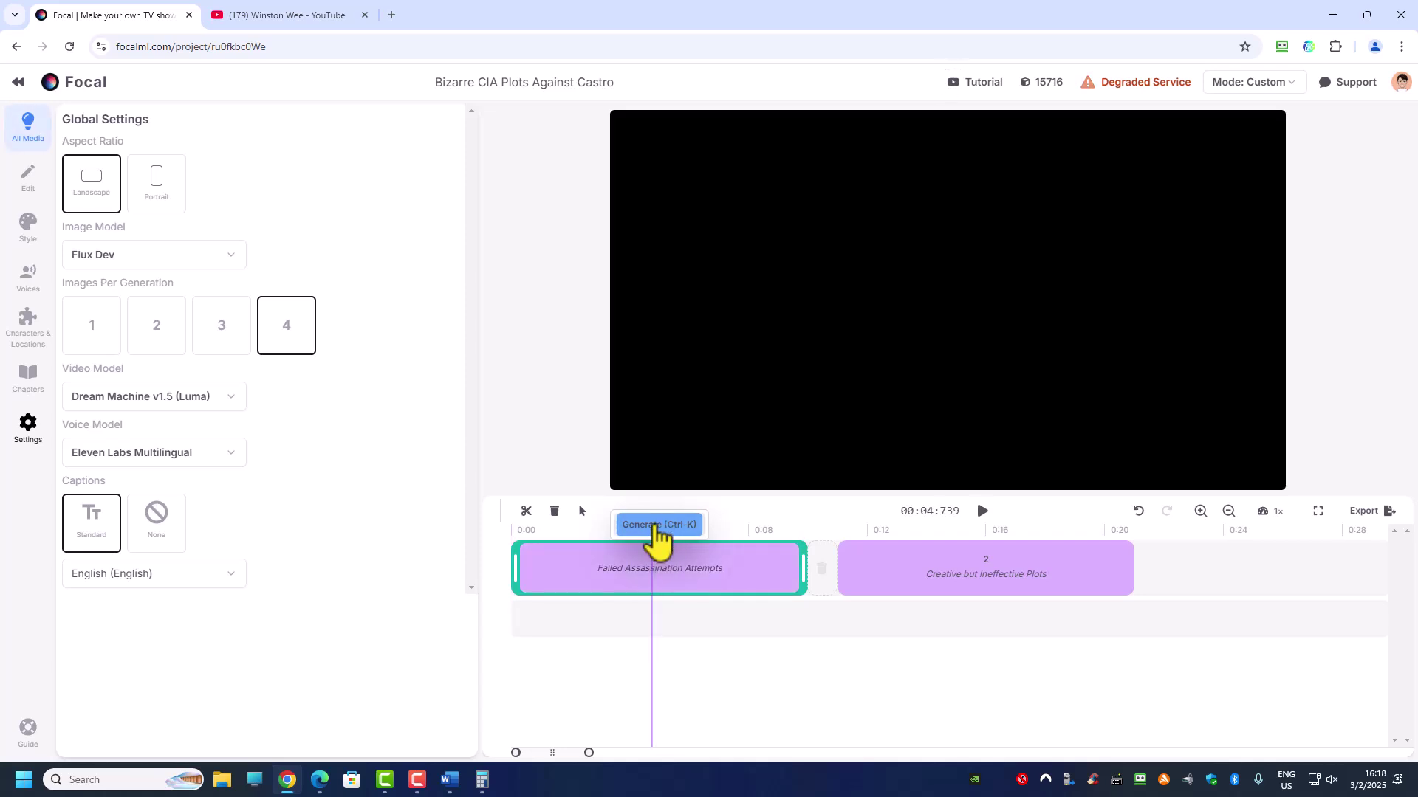
pyautogui.click(645, 657)
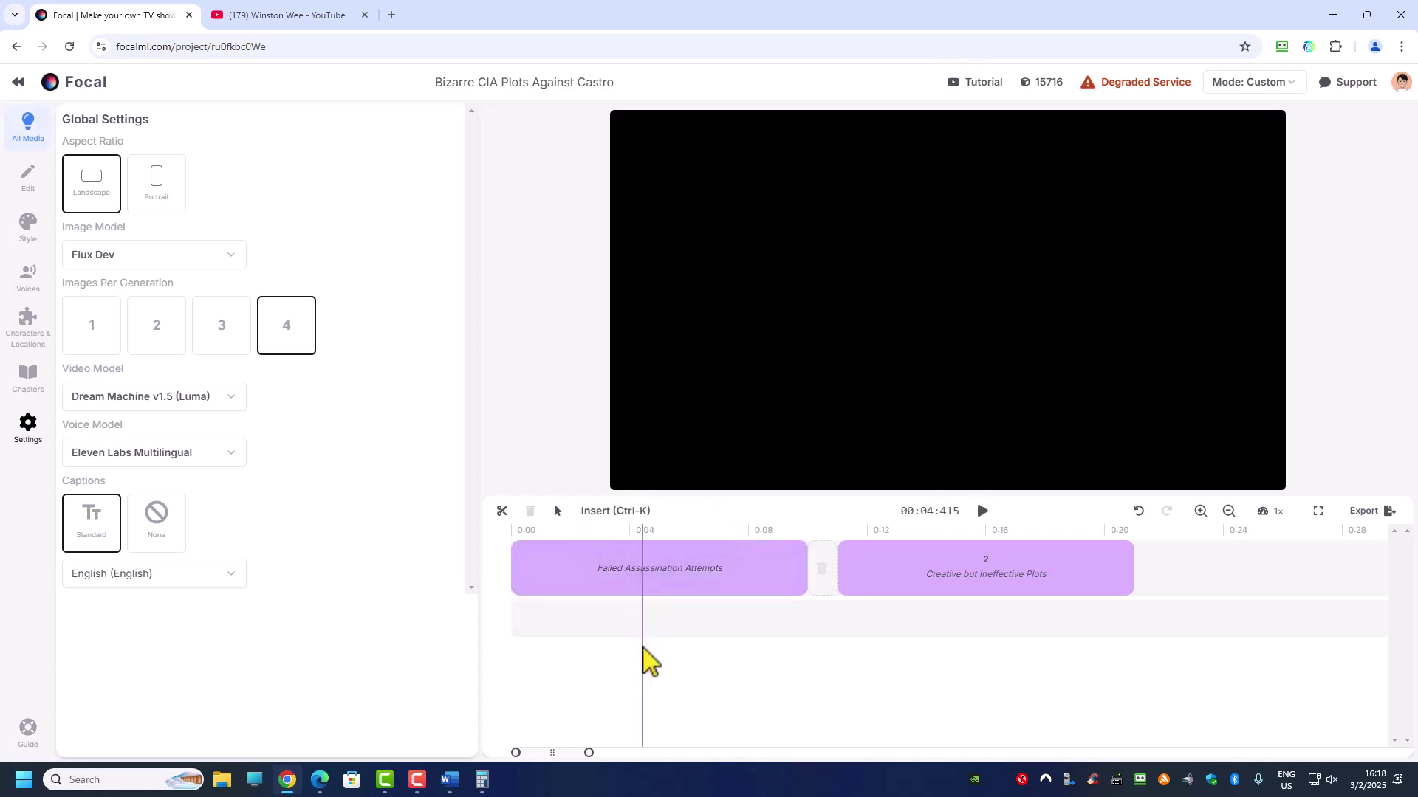
pyautogui.click(673, 579)
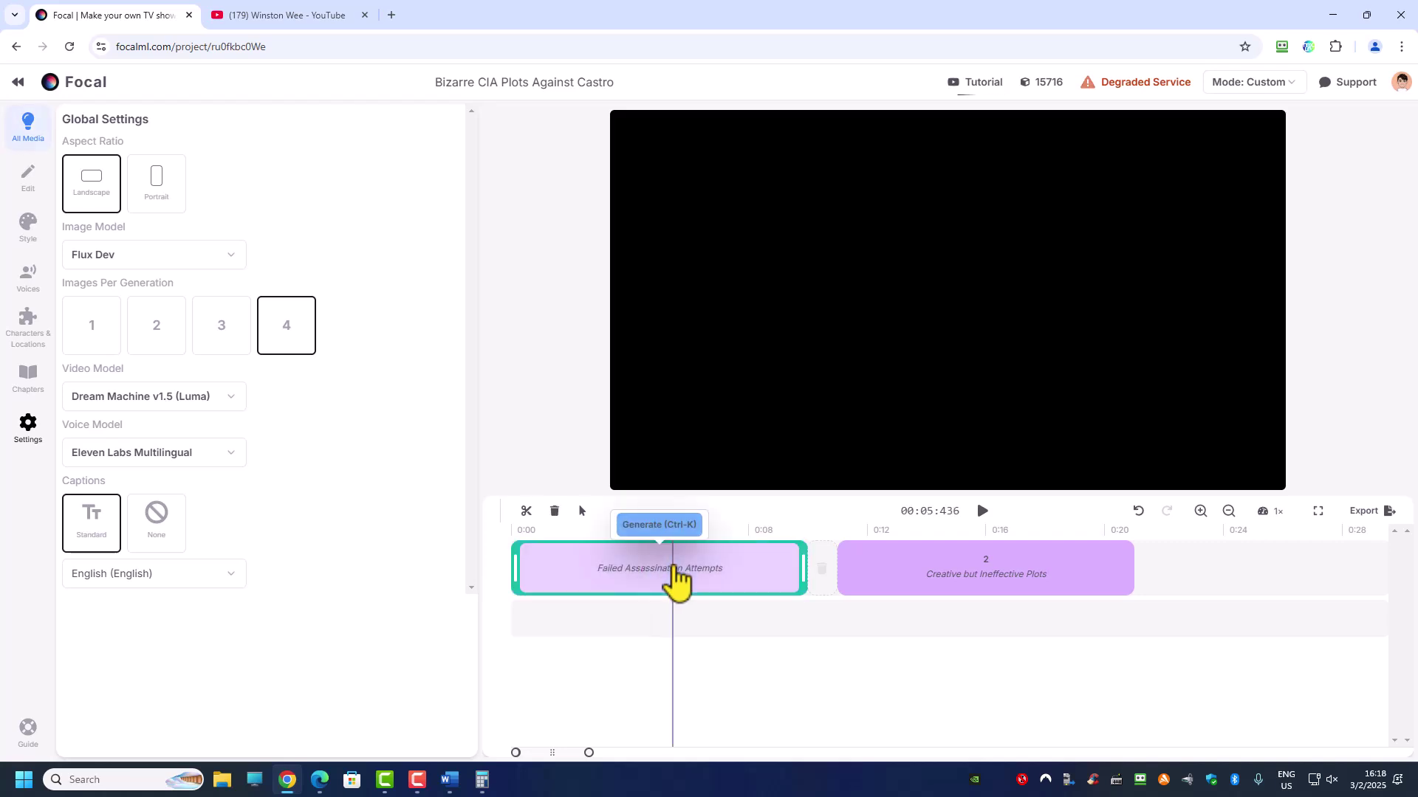
pyautogui.click(662, 526)
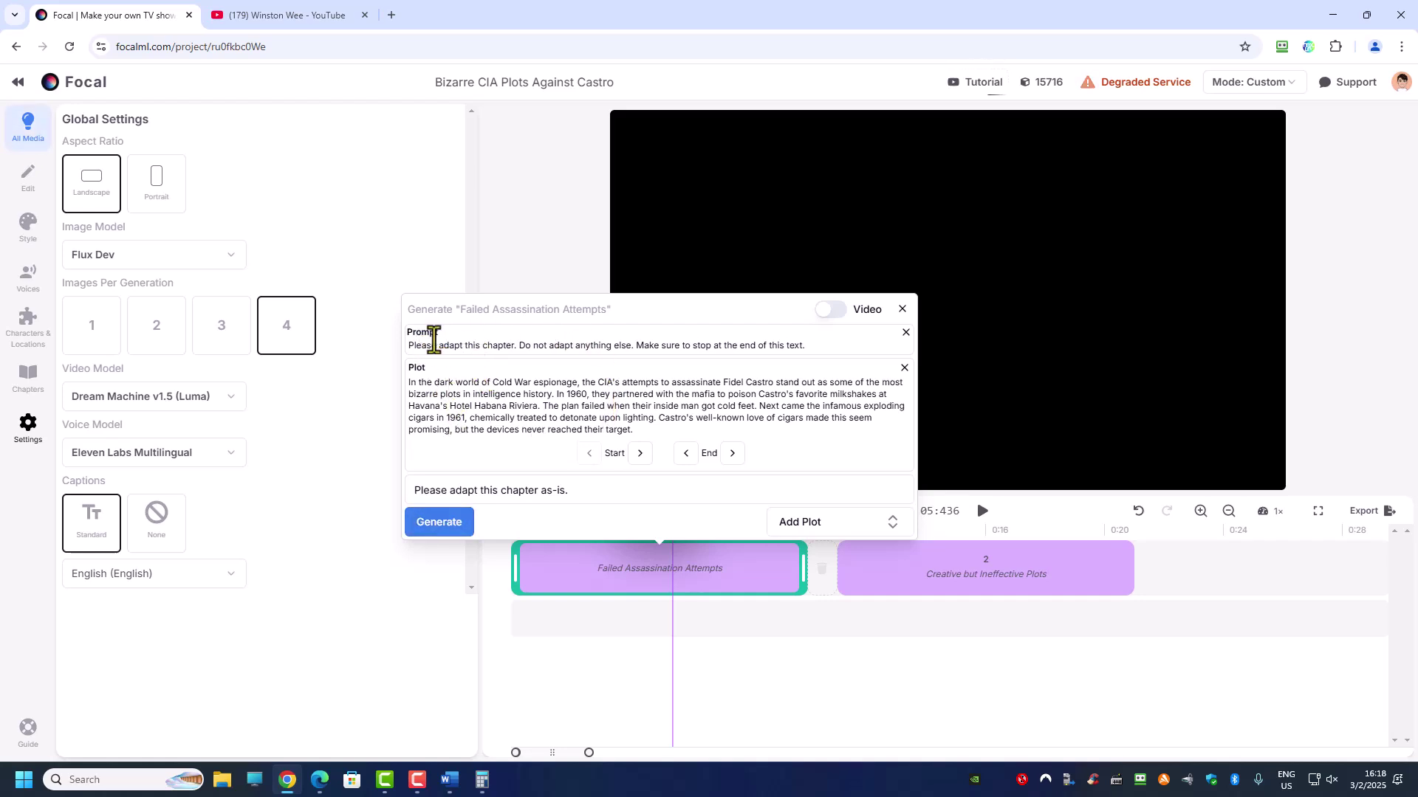
pyautogui.click(800, 350)
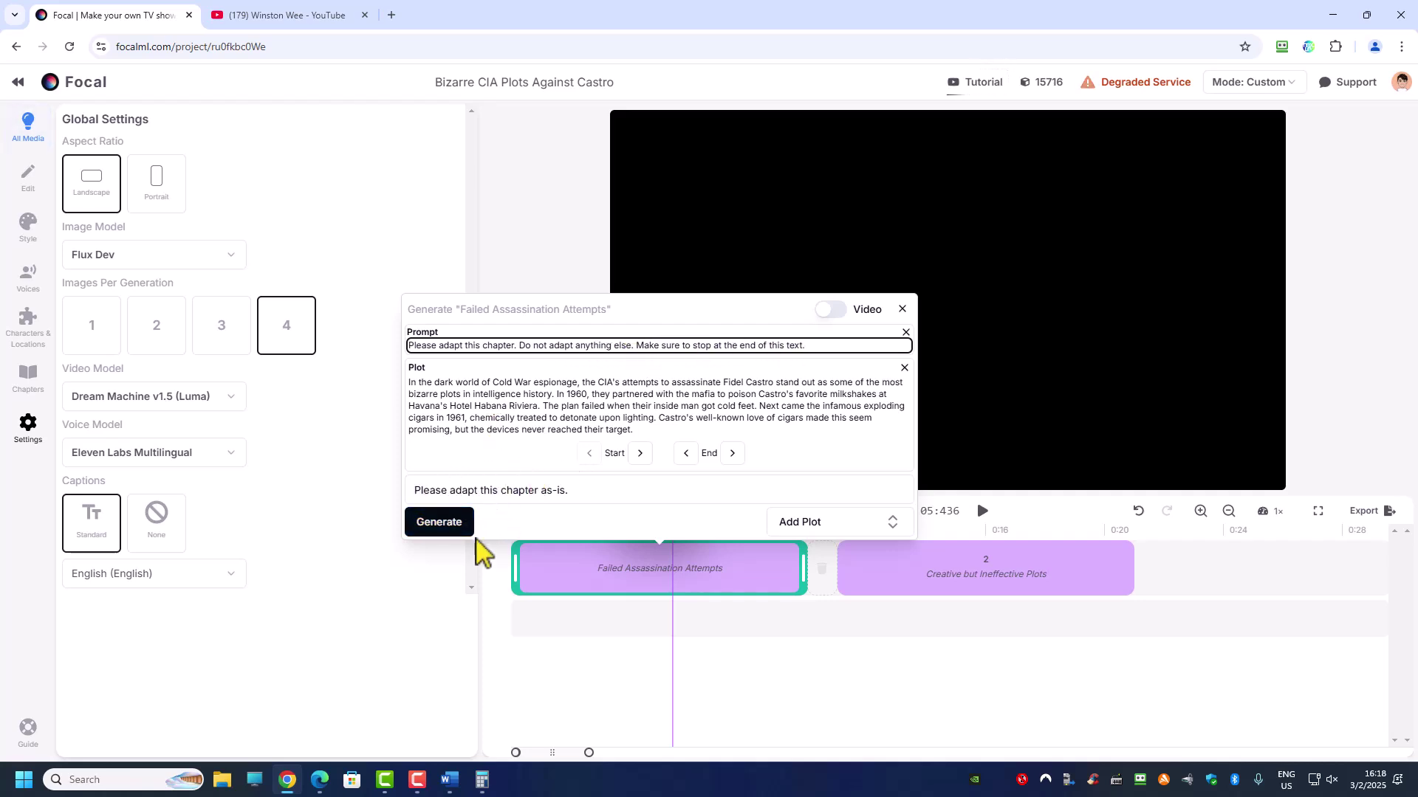
pyautogui.click(439, 524)
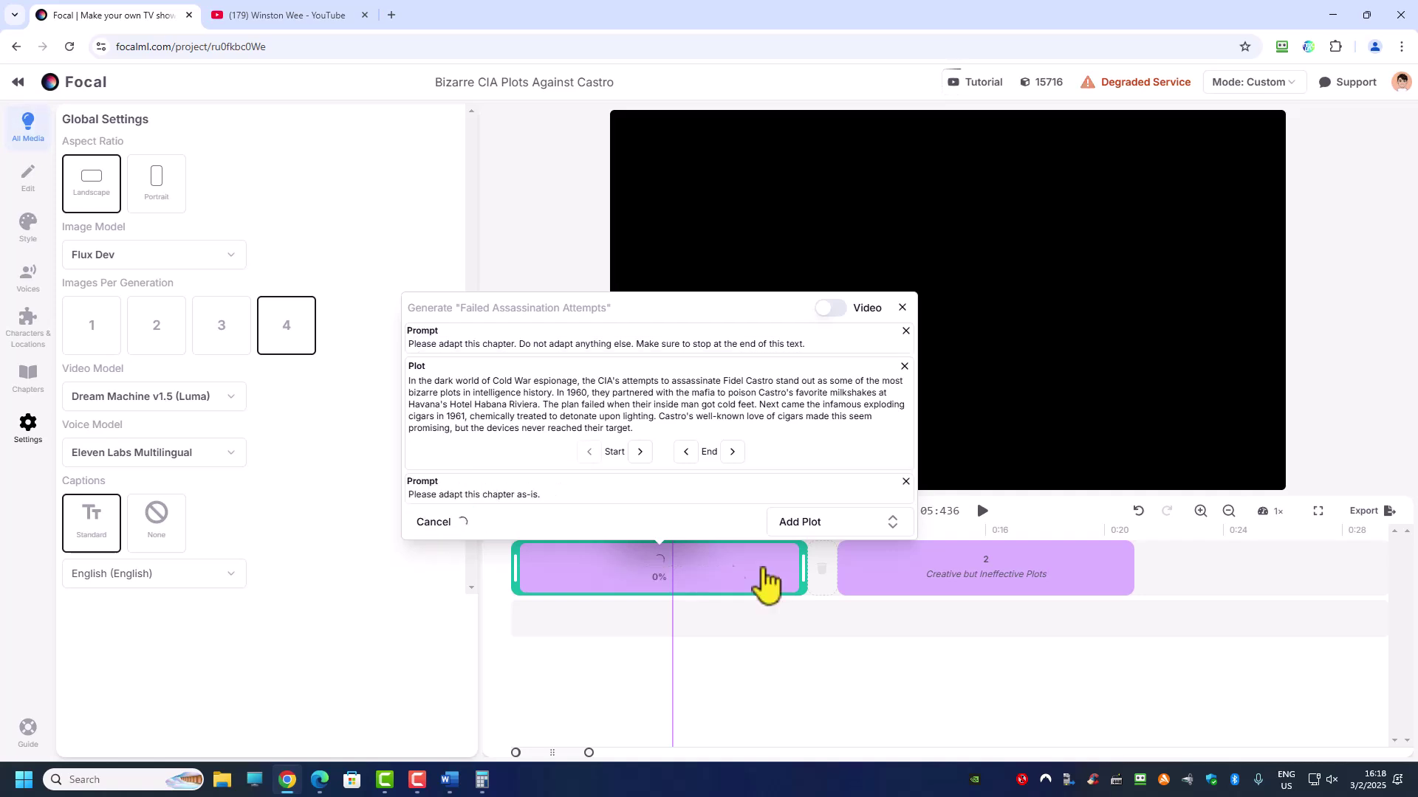
pyautogui.click(907, 642)
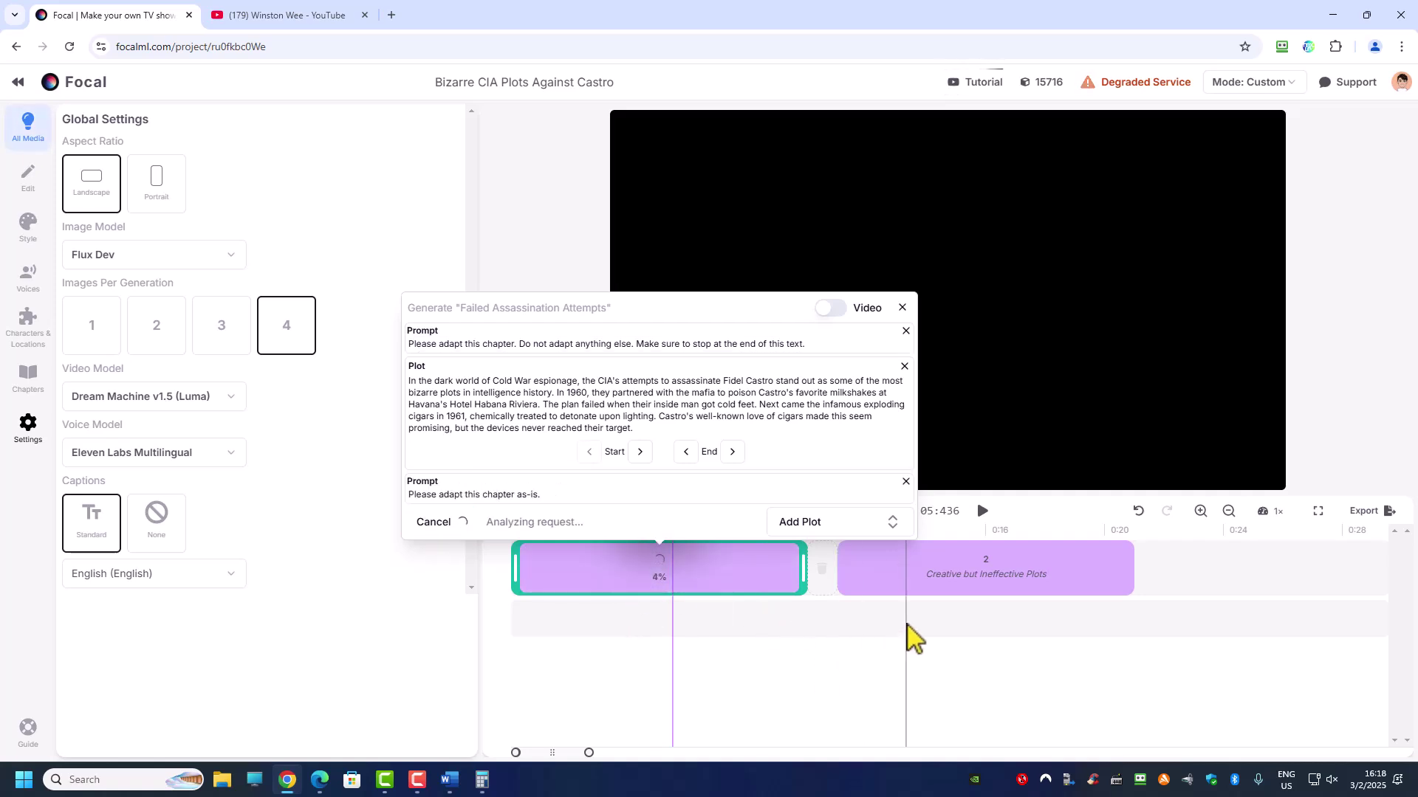
pyautogui.click(901, 308)
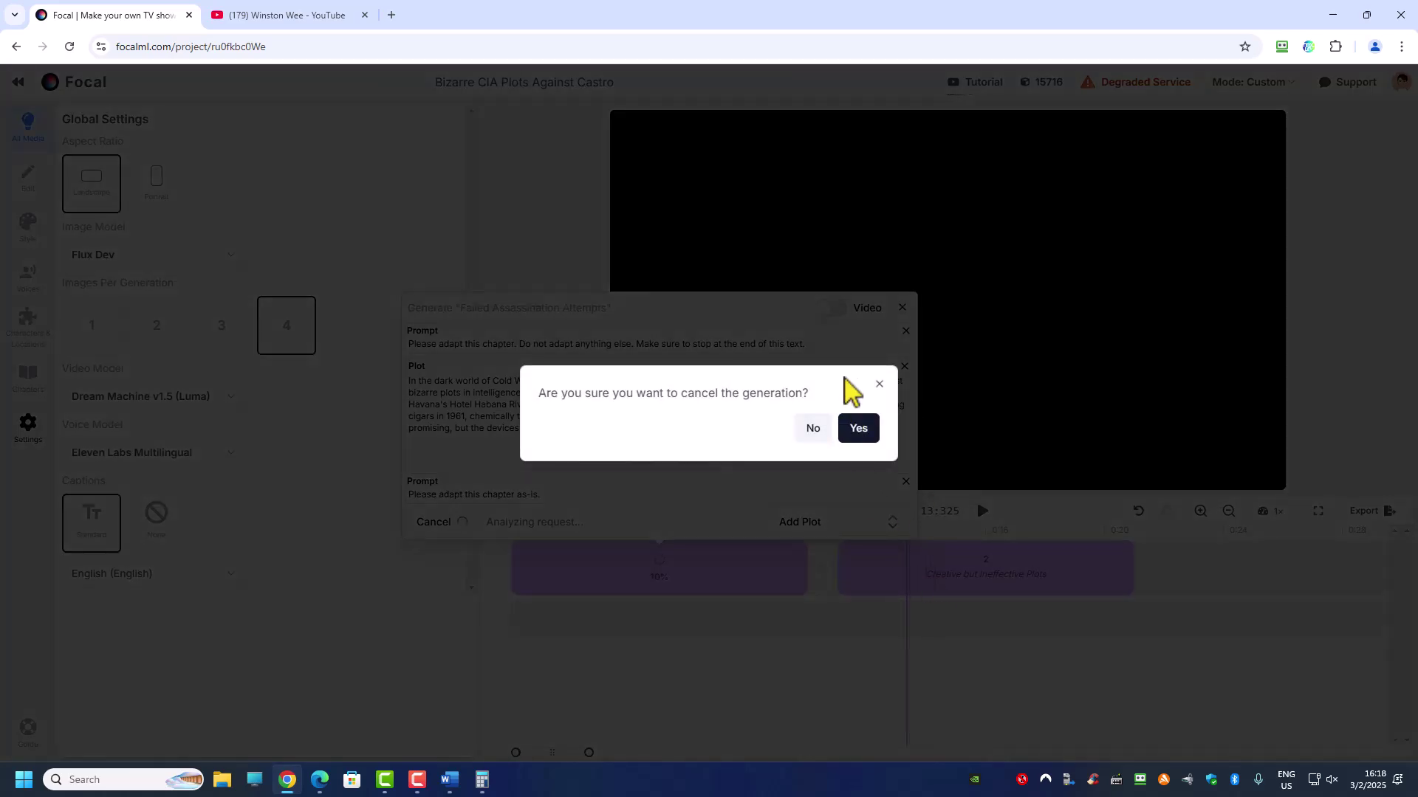
pyautogui.click(877, 384)
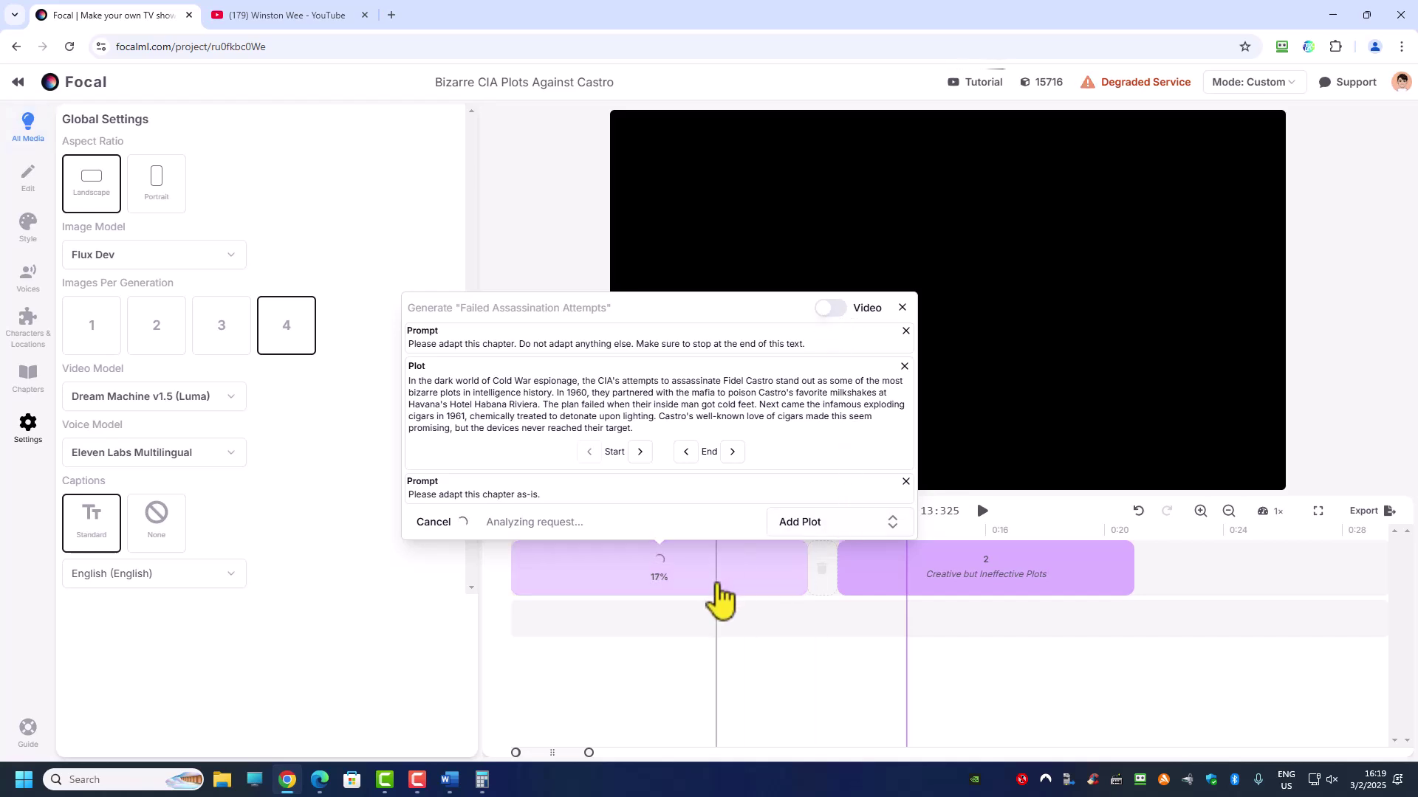
# Step: Accept the generated scenes and narration for the "Failed Assassination Attempts" chapter into the timeline
pyautogui.click(962, 566)
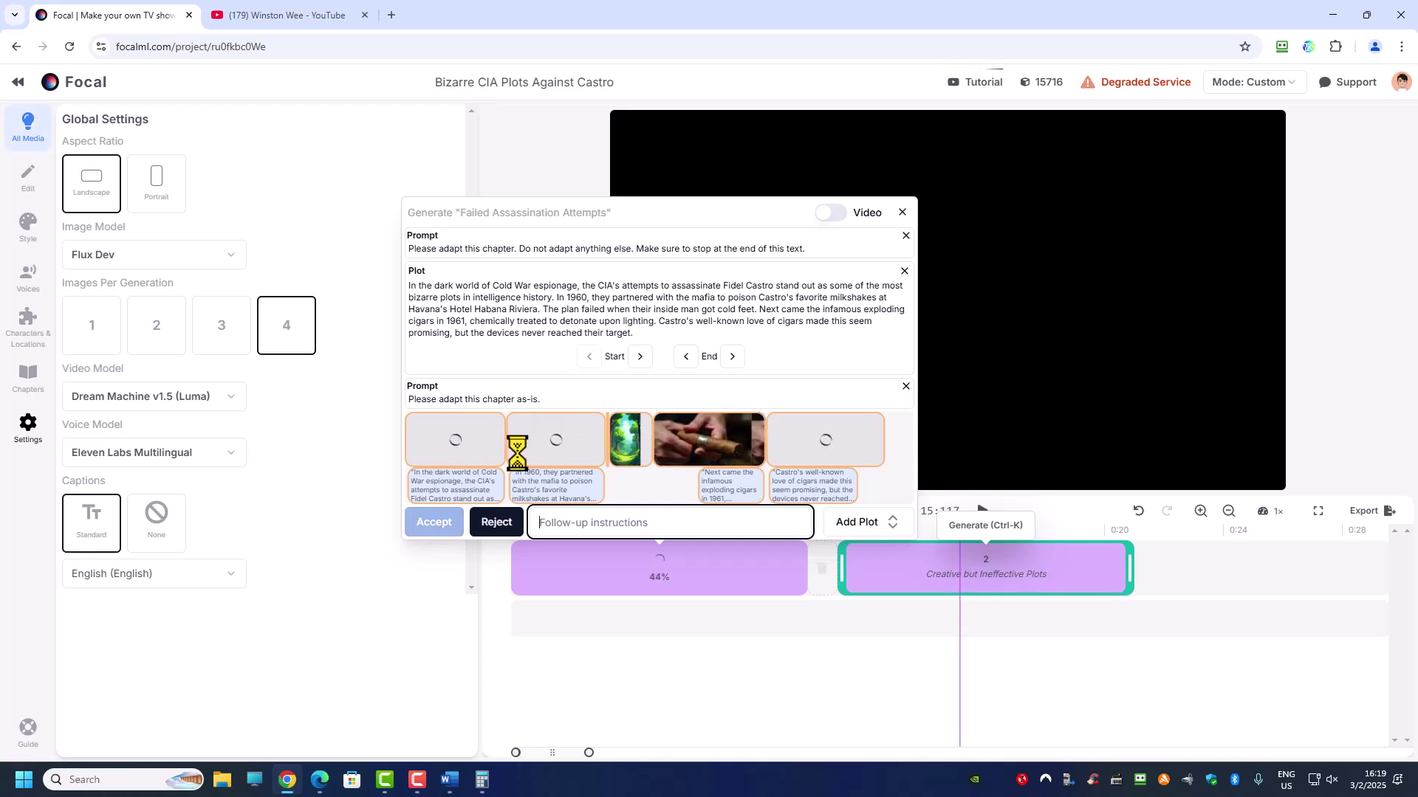
pyautogui.click(992, 582)
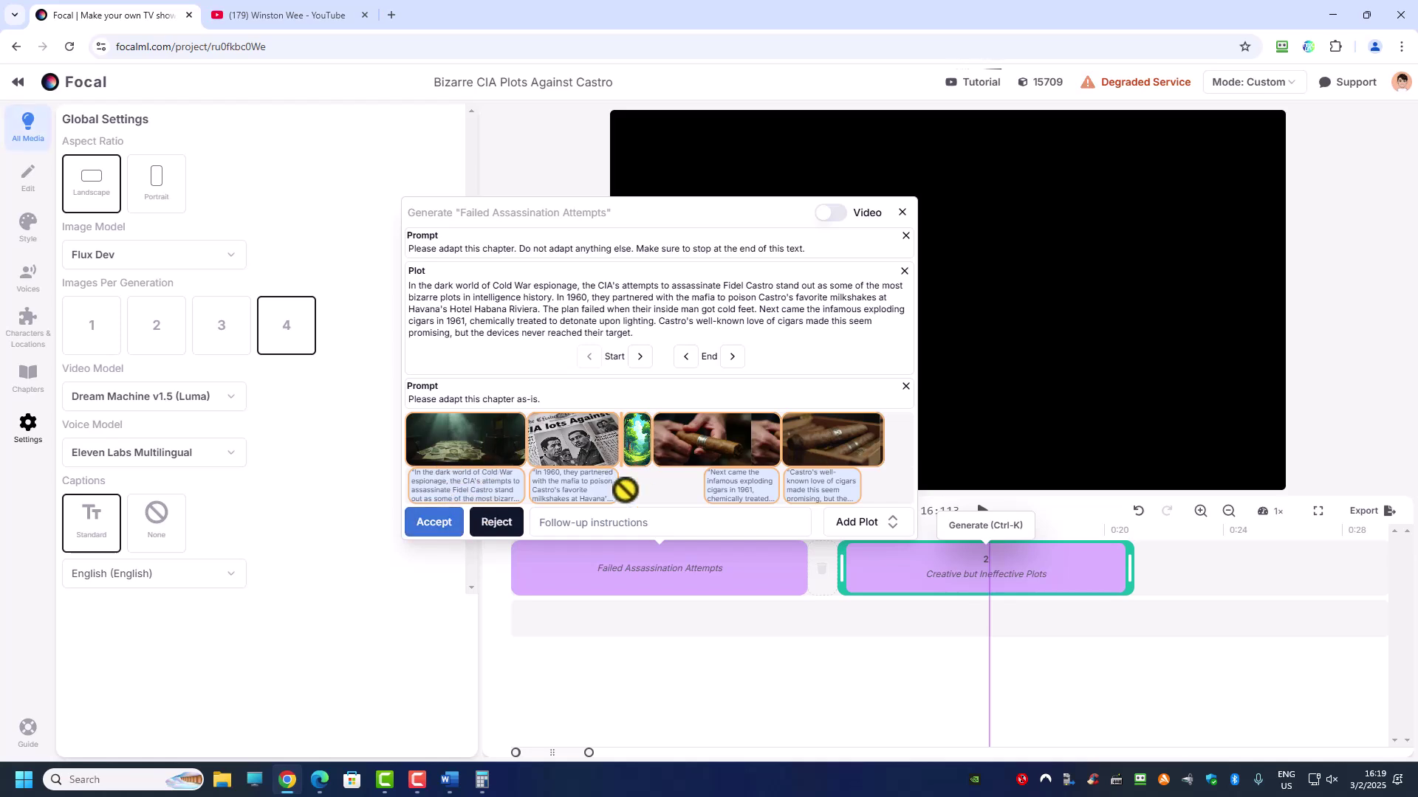
pyautogui.click(587, 525)
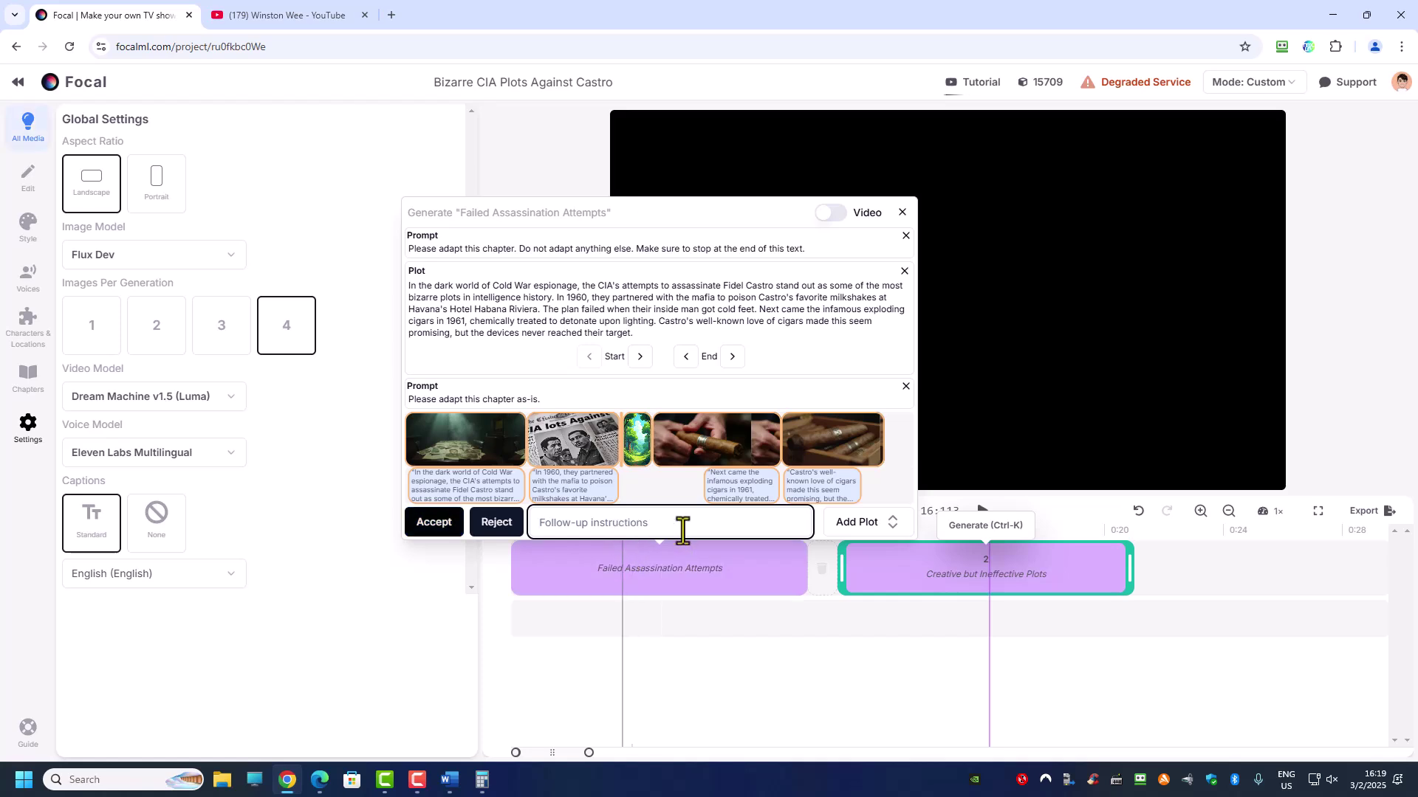
pyautogui.click(435, 525)
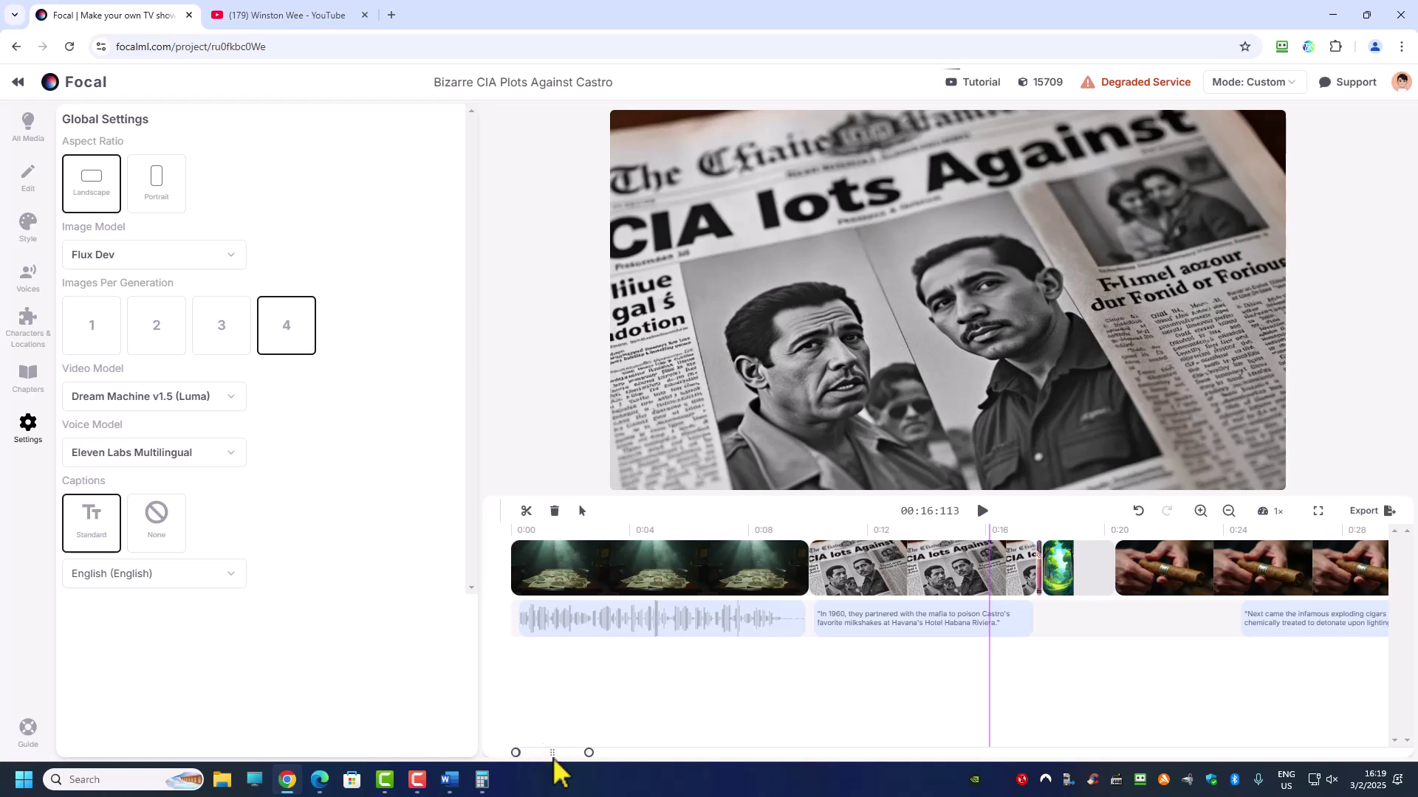
# Step: Generate the "Creative but Ineffective Plots" chapter with video enabled and the prompt "Please adapt this chapter as-is.", and accept the result
pyautogui.moveTo(549, 752); pyautogui.dragTo(642, 753)
pyautogui.click(641, 738)
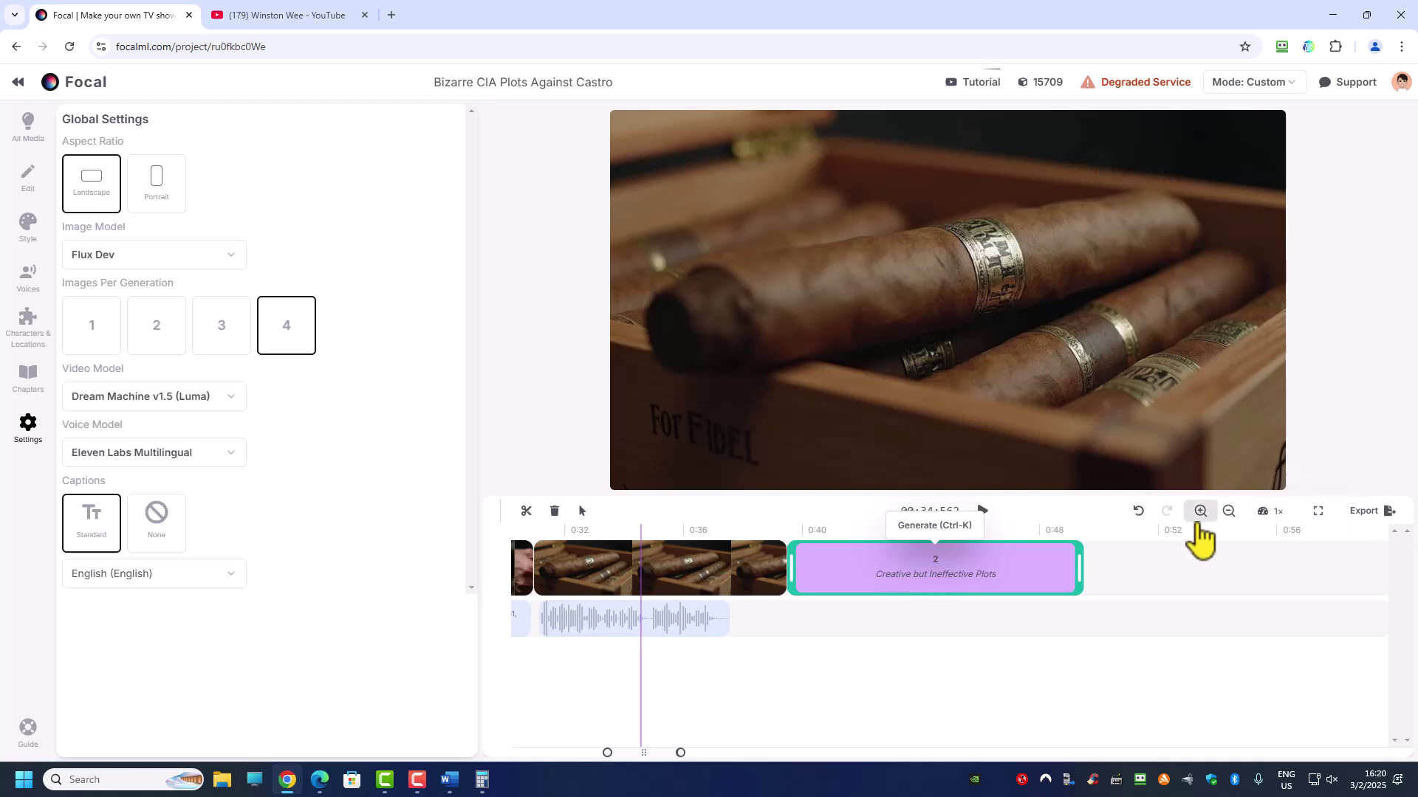
pyautogui.click(1226, 511)
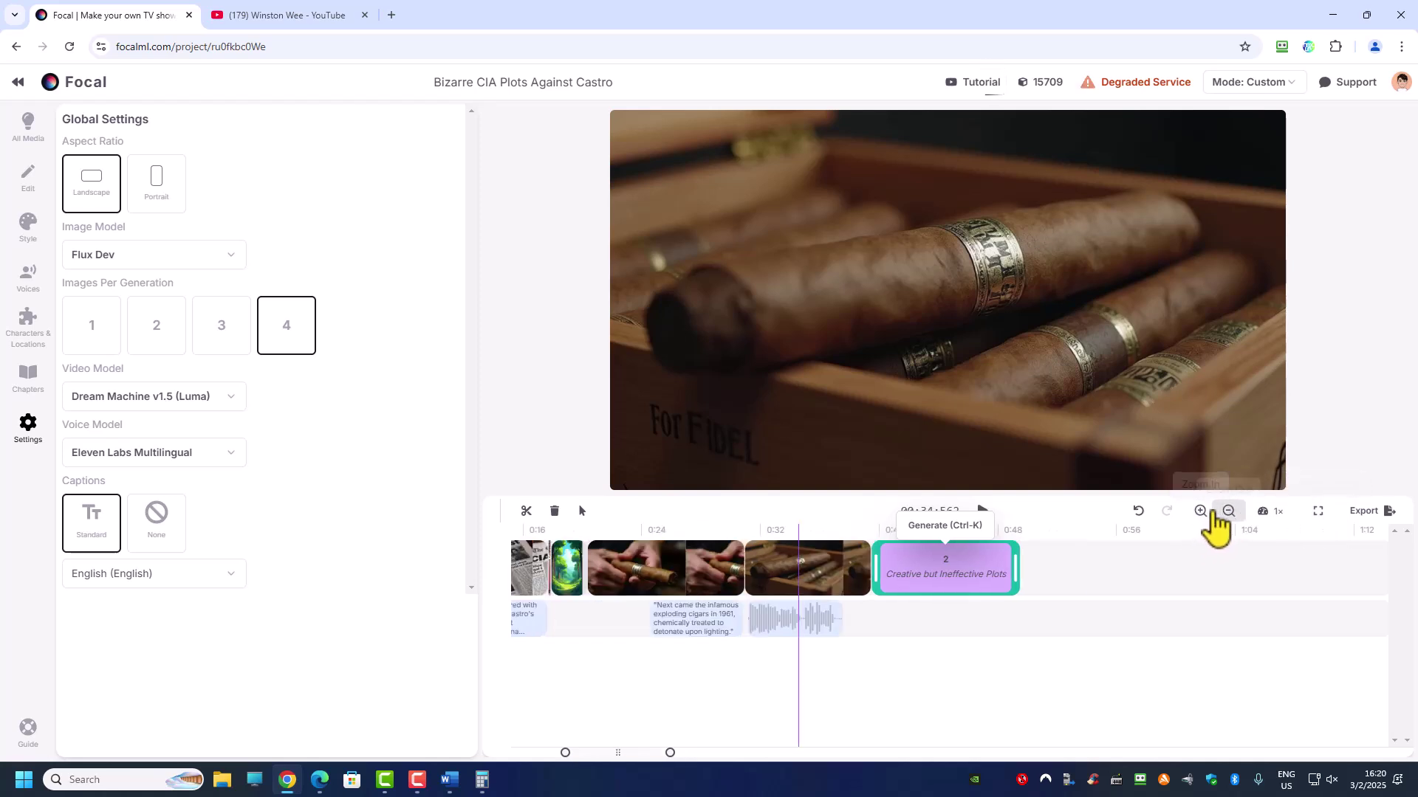
pyautogui.click(1200, 511)
pyautogui.click(1226, 511)
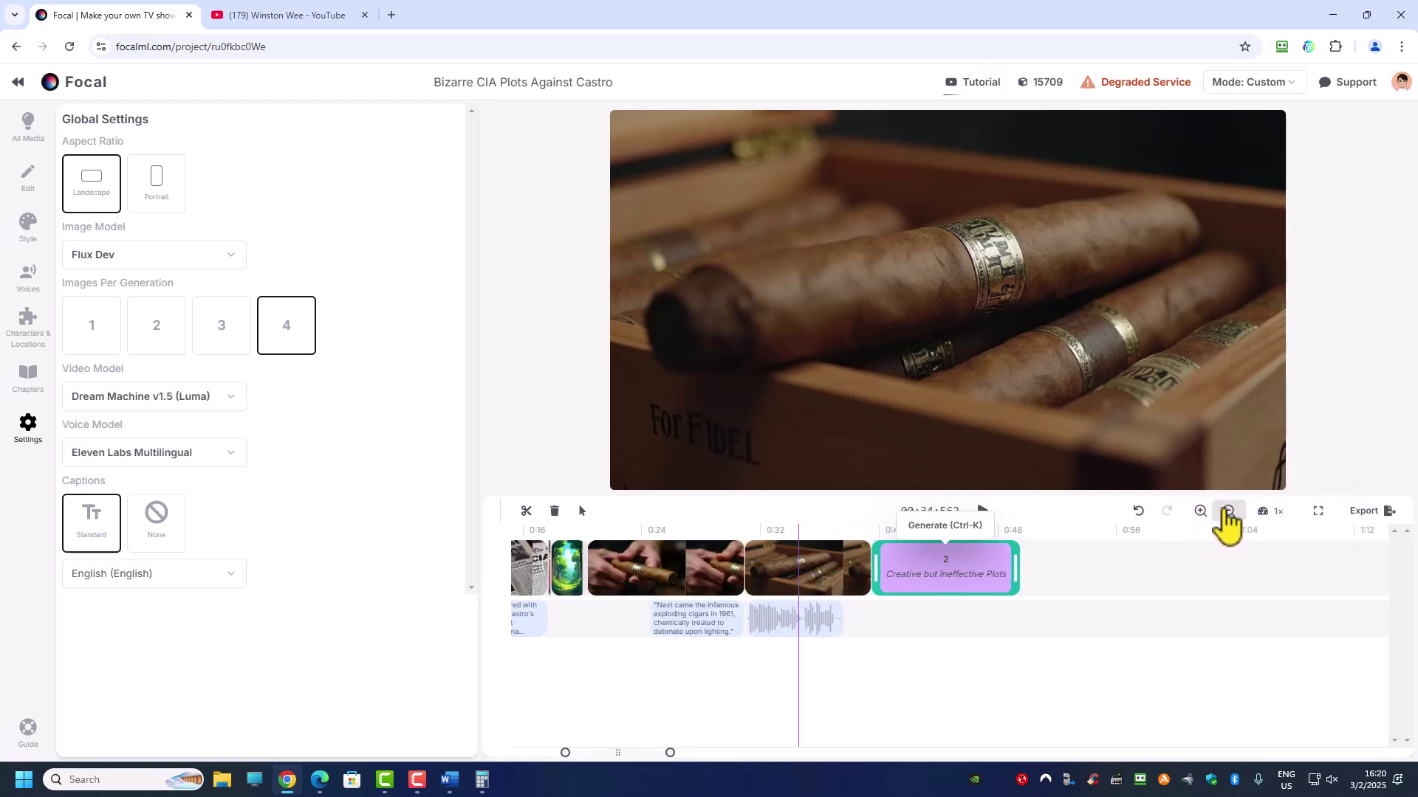
pyautogui.click(1226, 511)
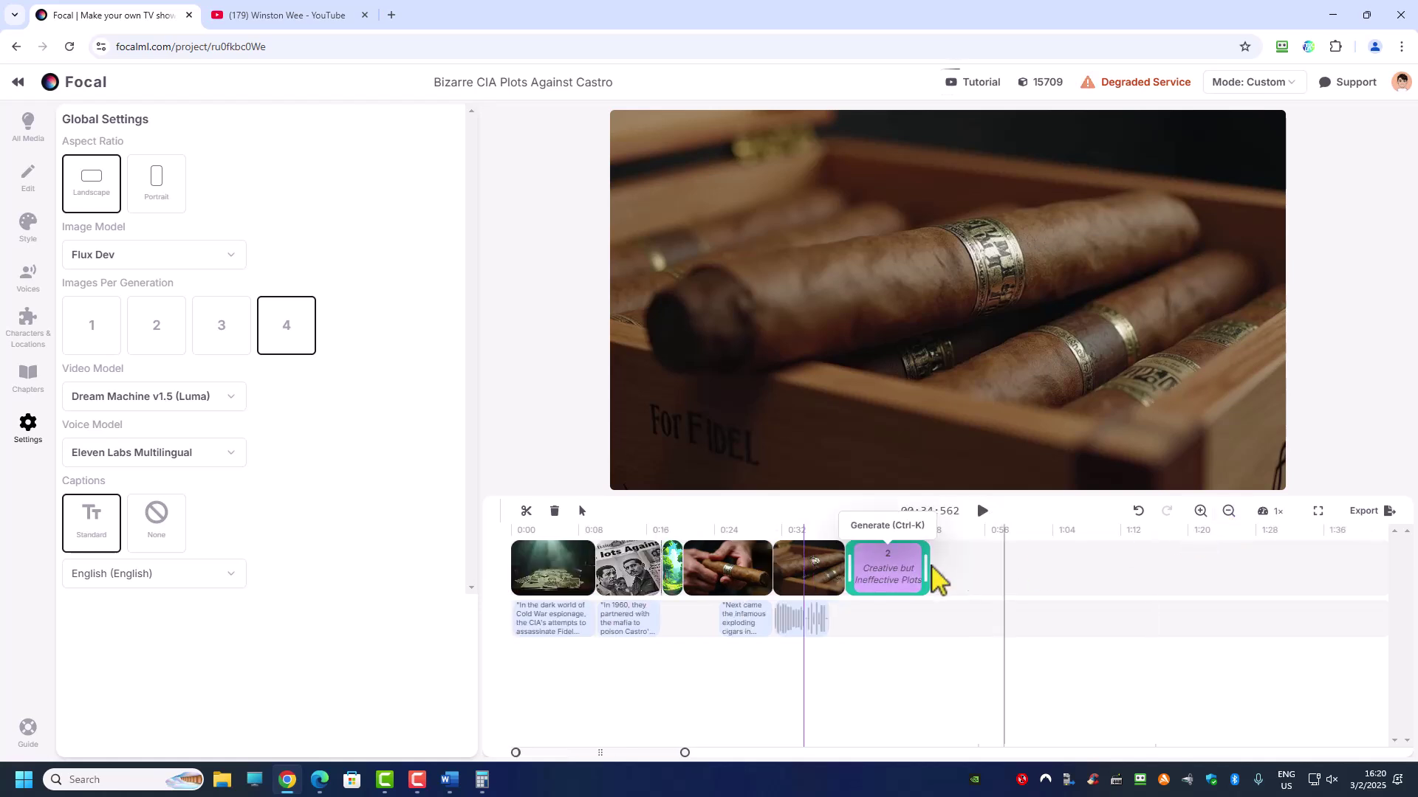
pyautogui.click(891, 583)
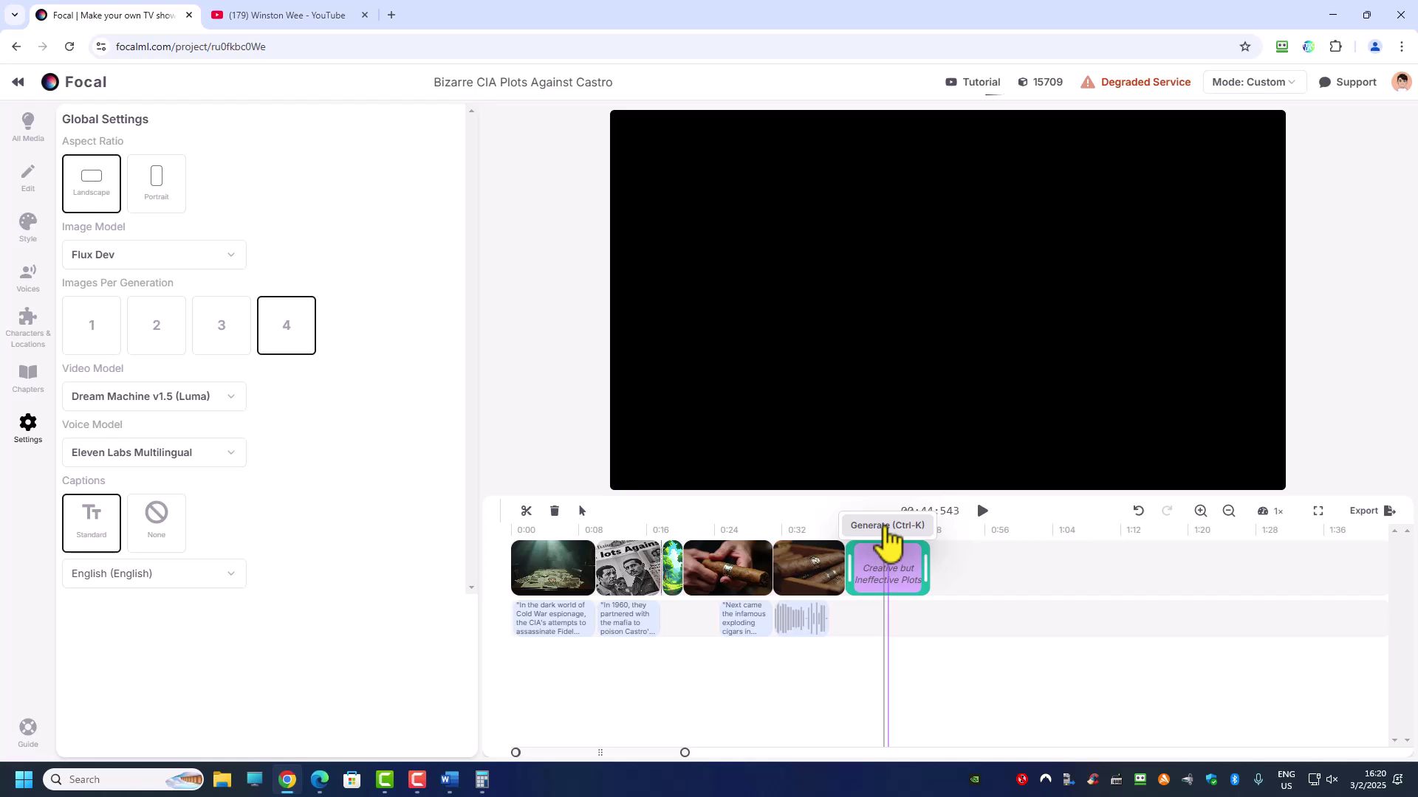
pyautogui.click(885, 527)
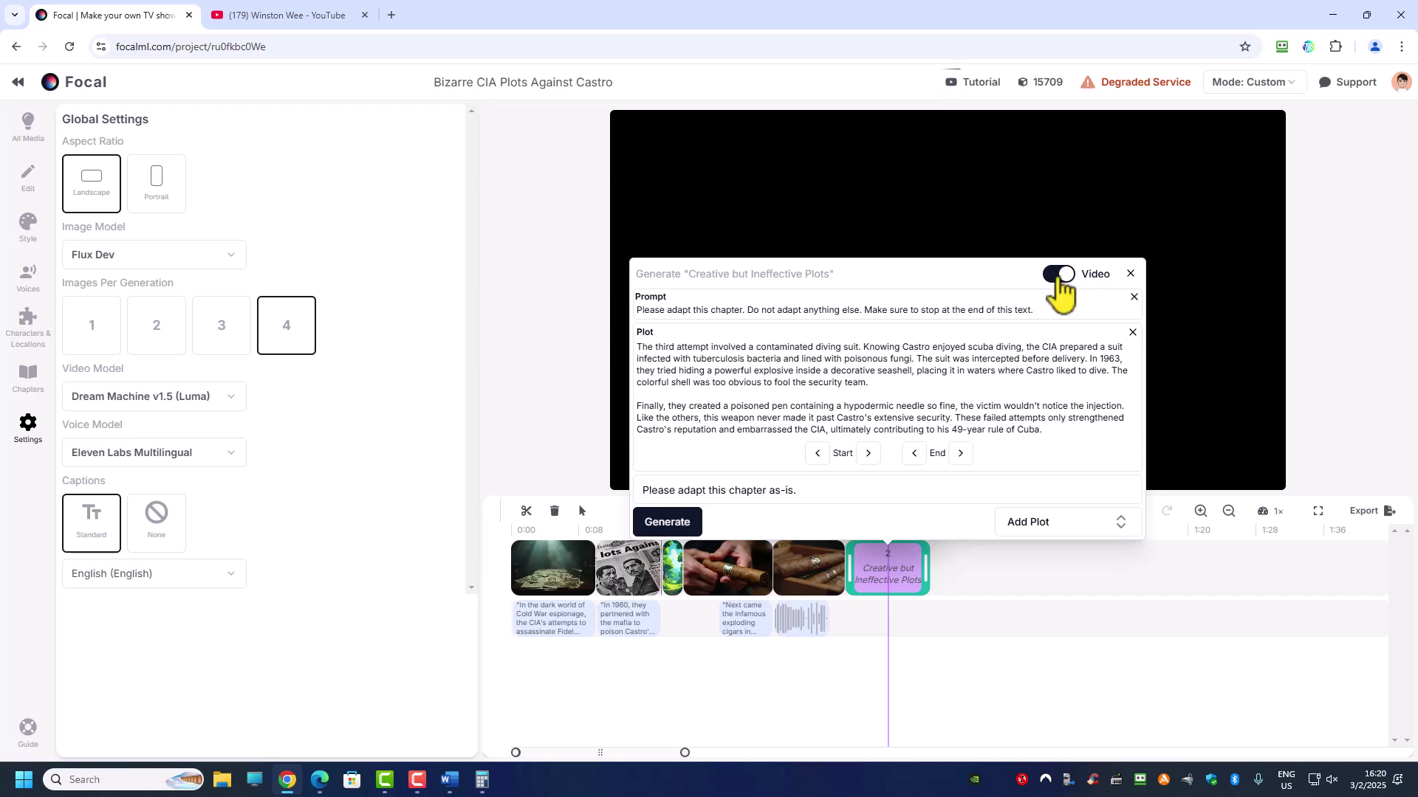
pyautogui.click(668, 522)
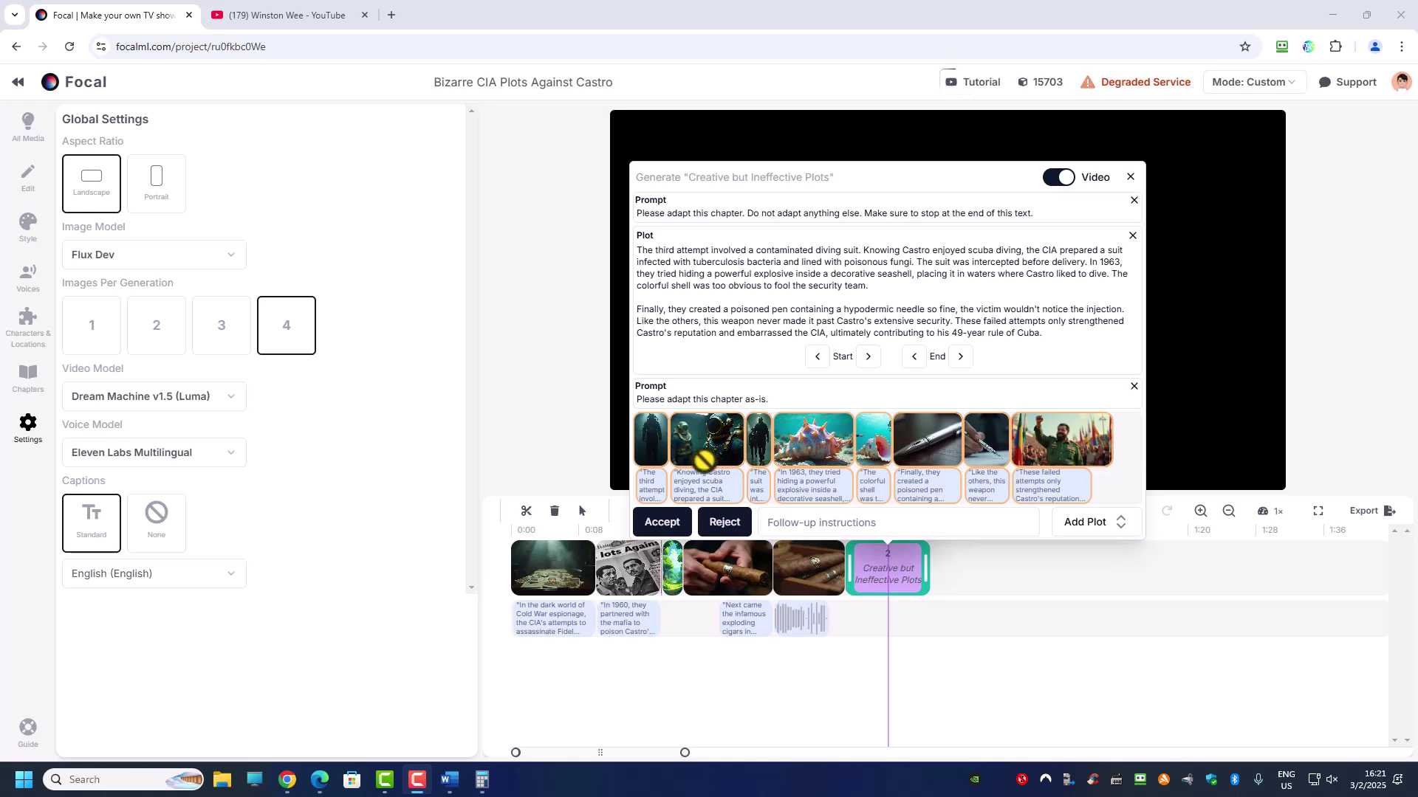
pyautogui.click(667, 524)
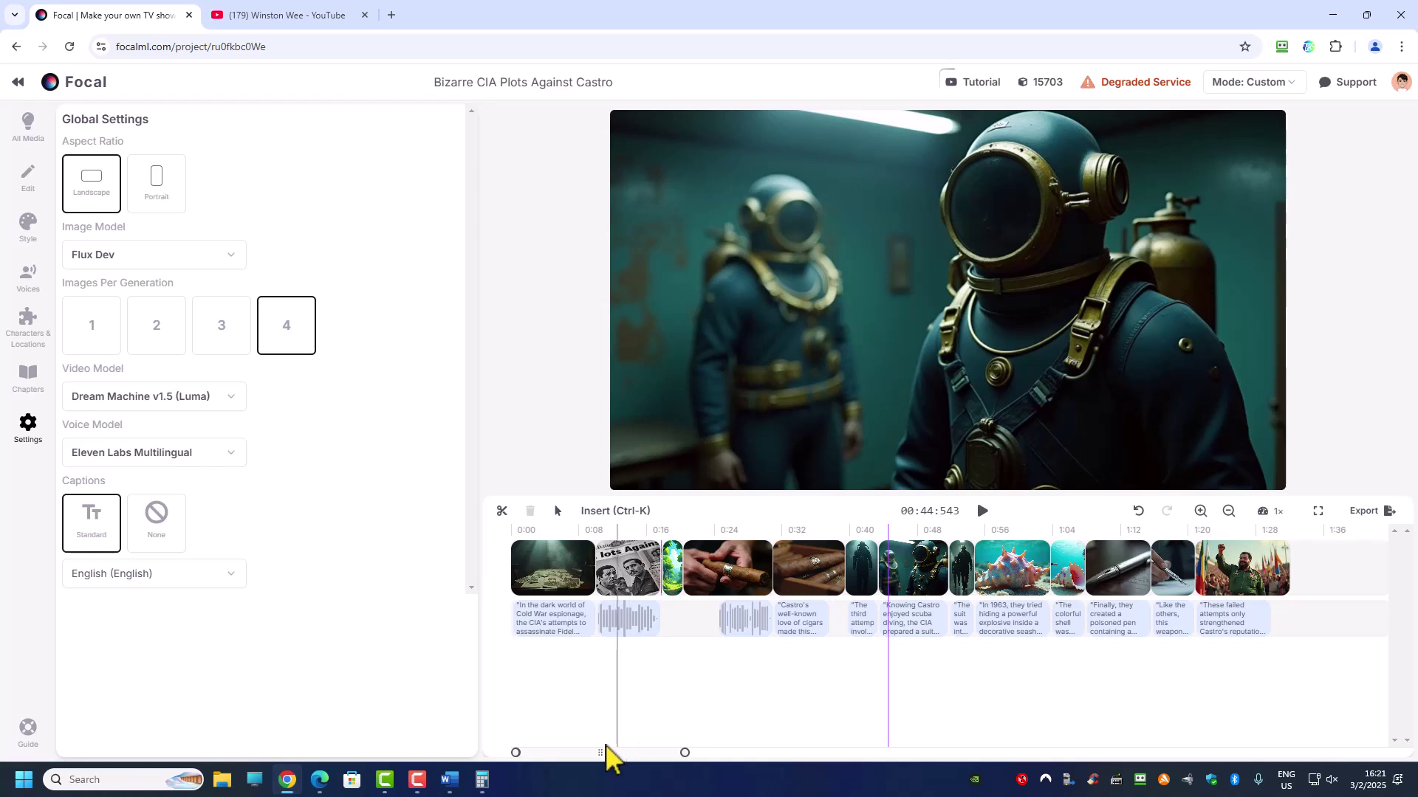
# Step: Play the complete video from the start of the timeline to review both chapters
pyautogui.click(522, 531)
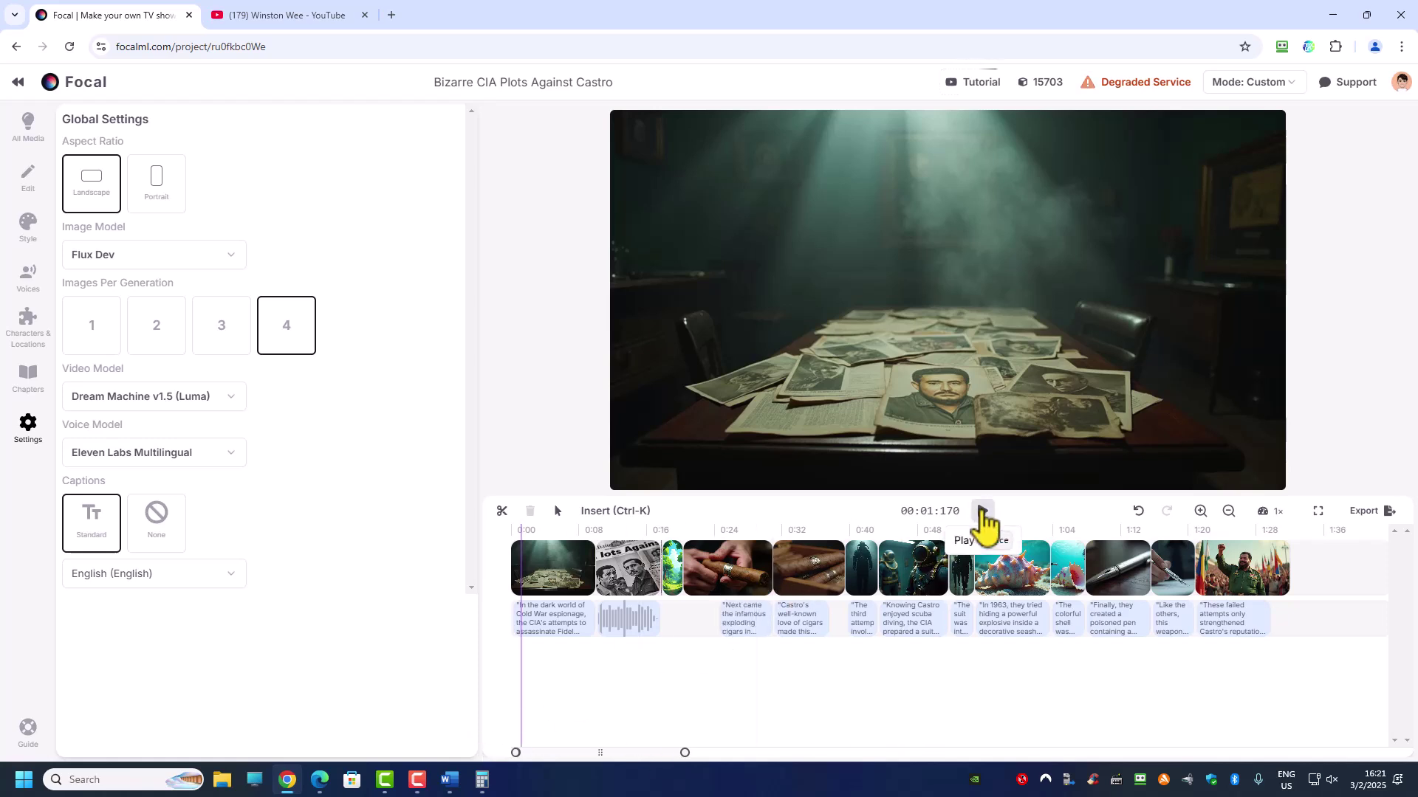
pyautogui.click(982, 512)
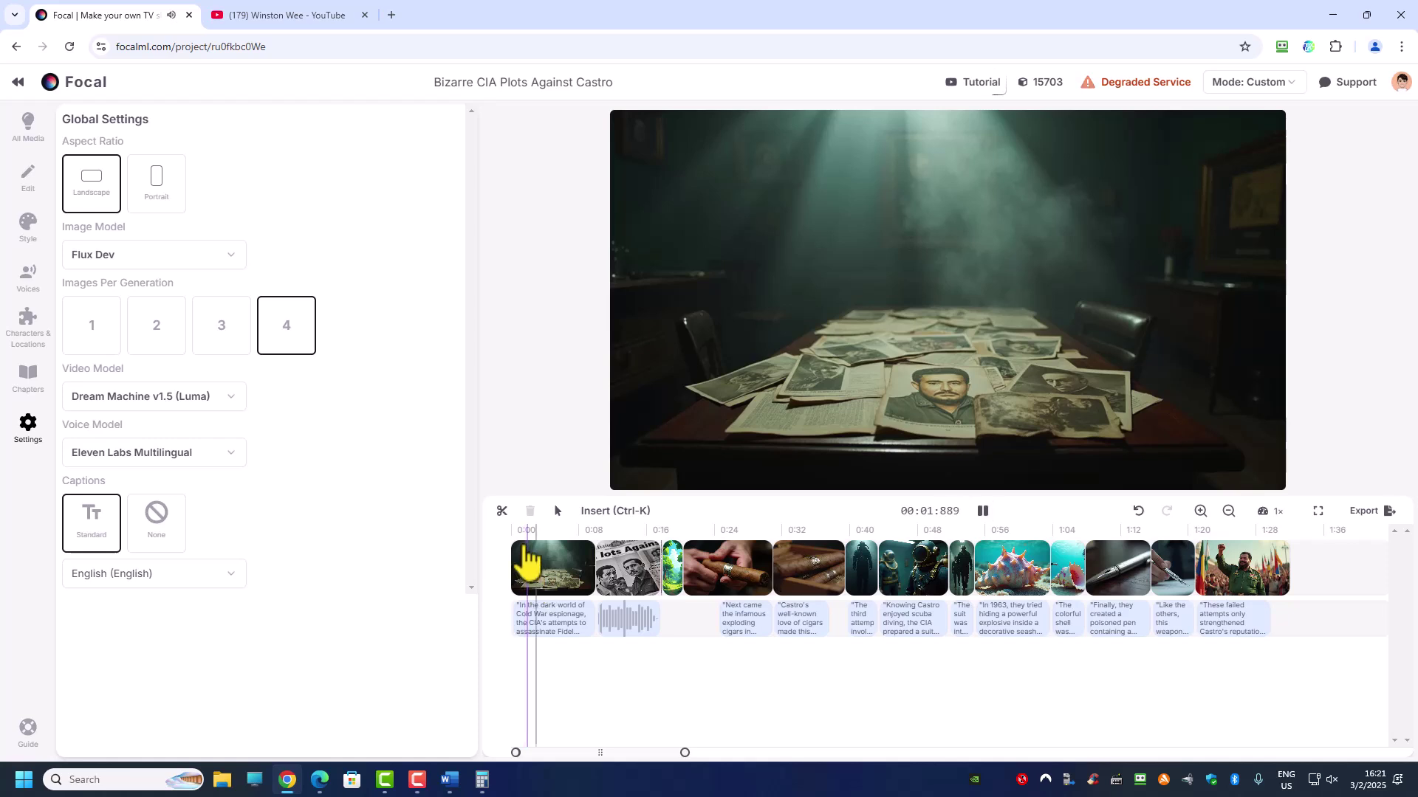
pyautogui.hotkey('ctrl', 'k')
pyautogui.press('space')
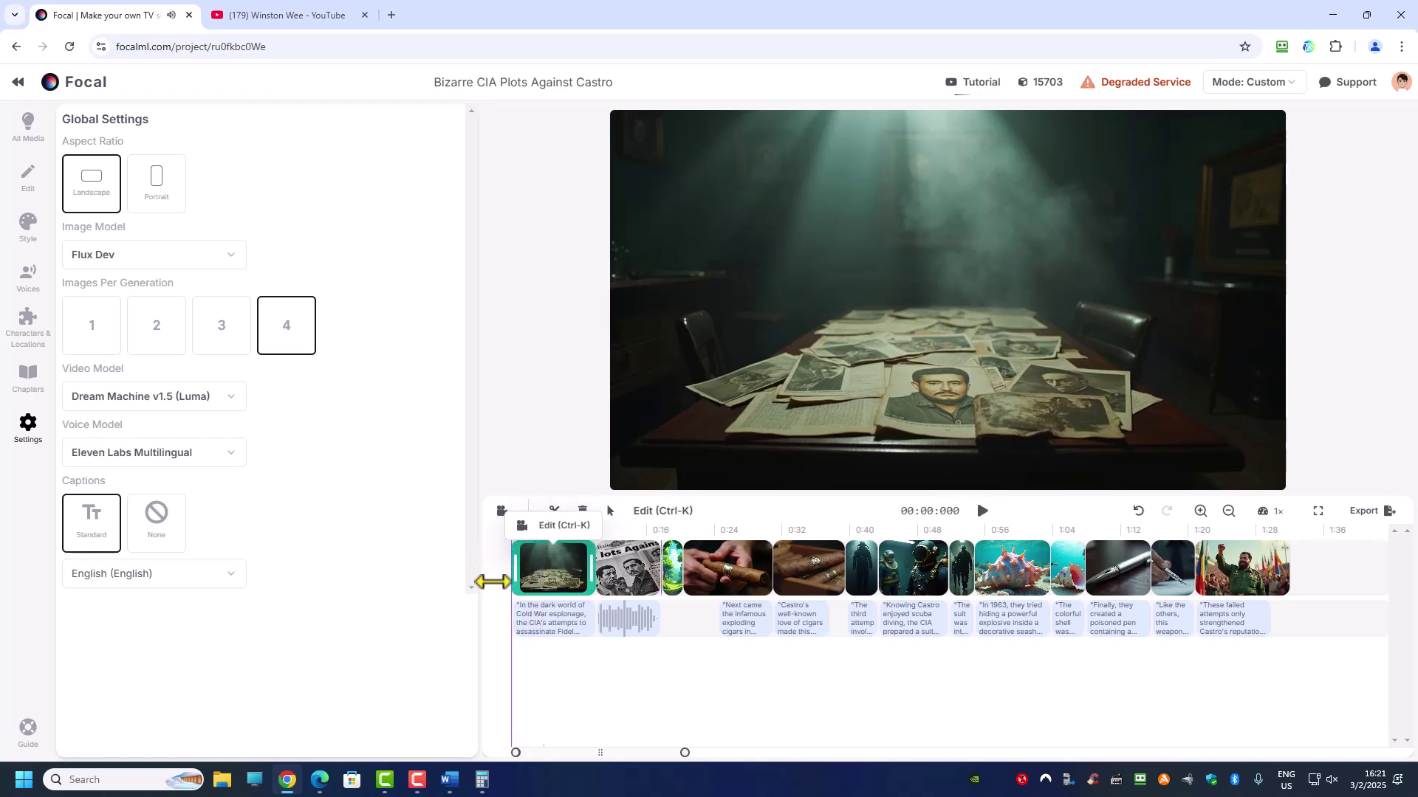
pyautogui.click(502, 594)
pyautogui.click(592, 731)
pyautogui.click(511, 664)
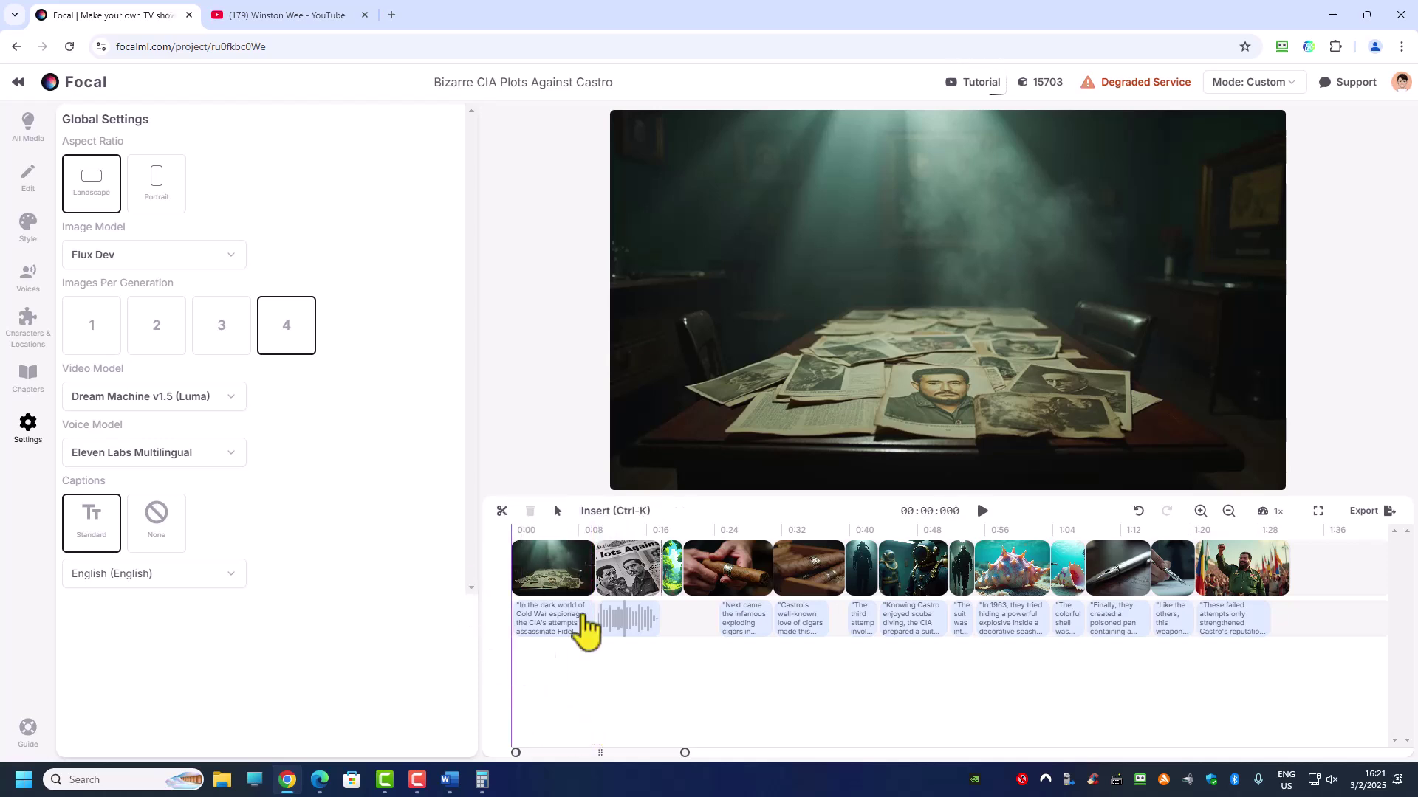
pyautogui.click(983, 513)
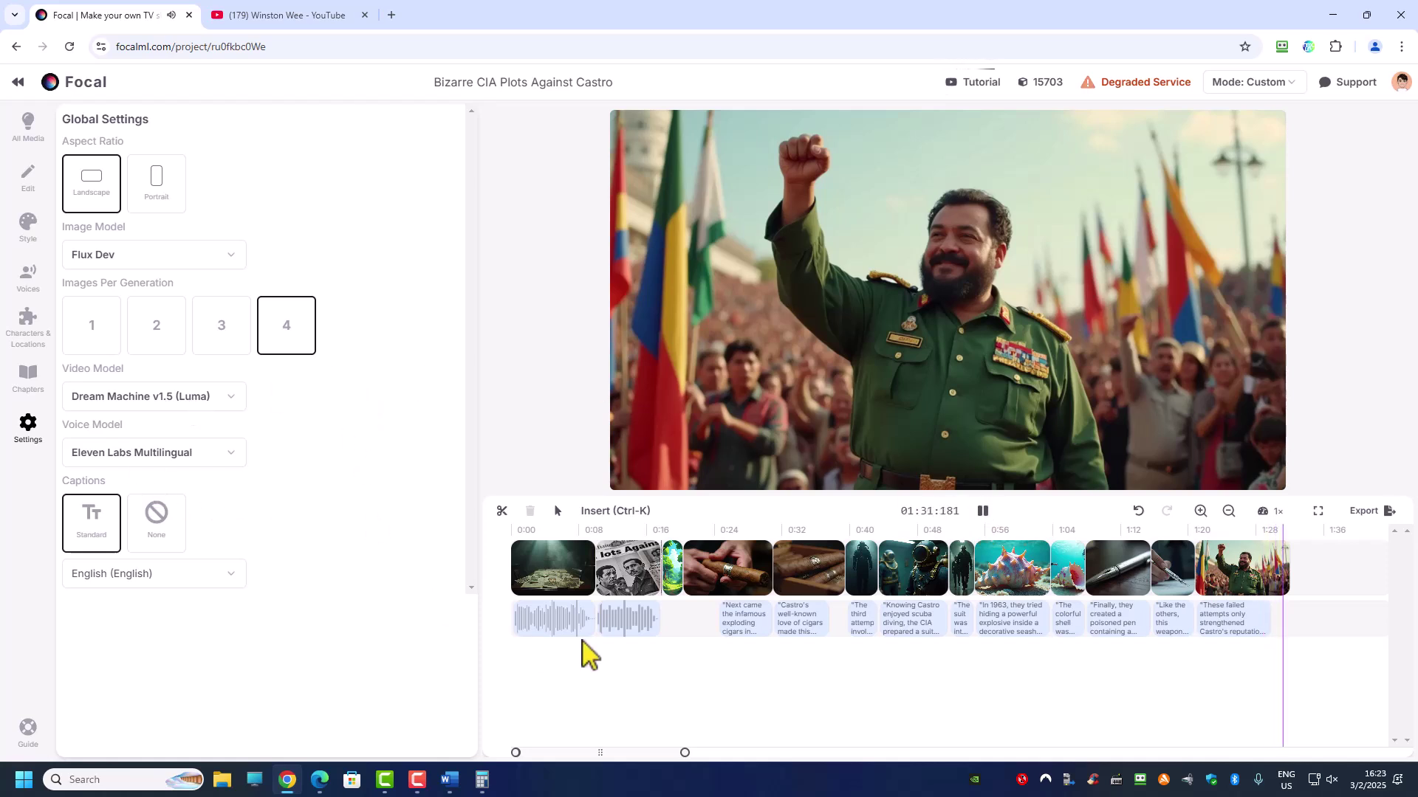
pyautogui.click(808, 661)
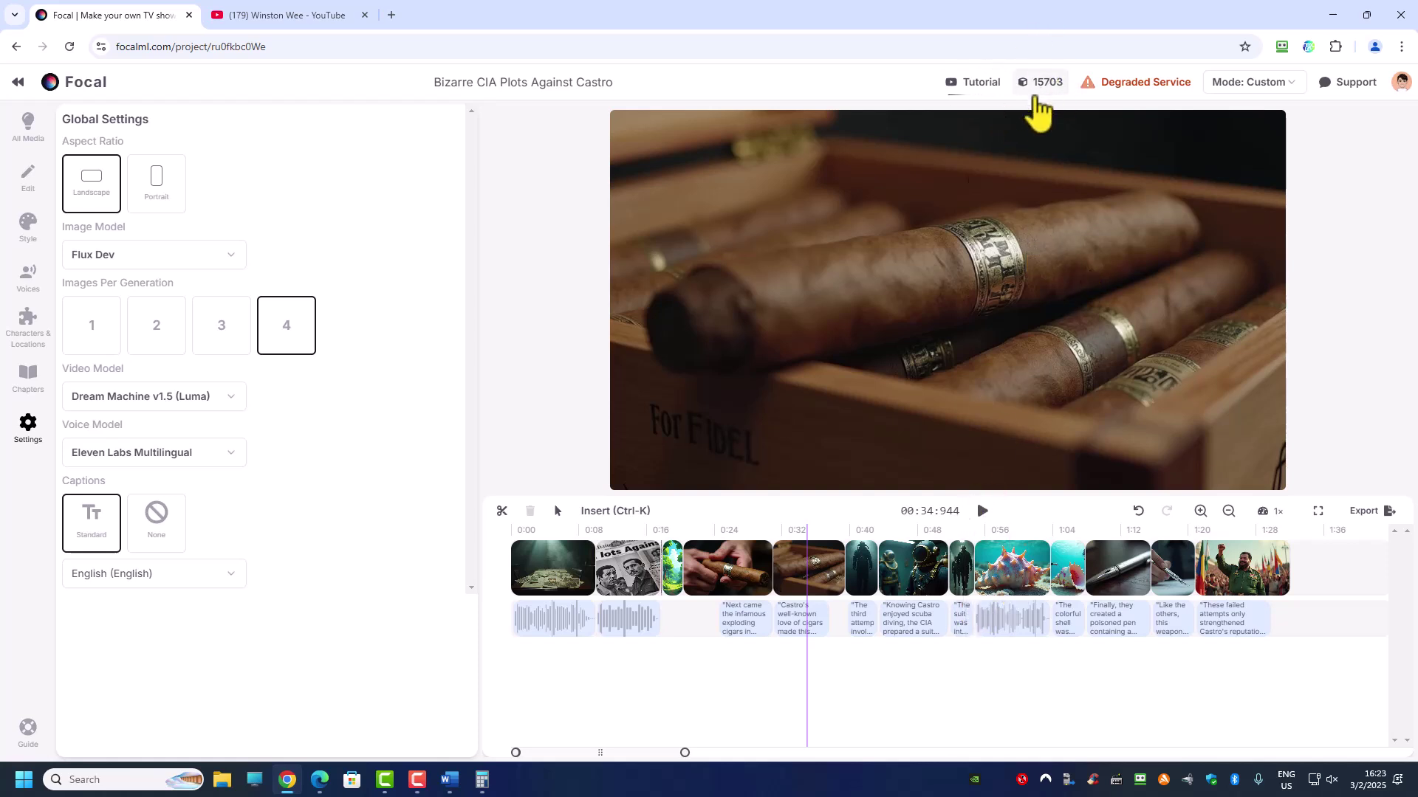
# Step: Reload the project page and bring up Calculator to compare the remaining credits with the starting balance
pyautogui.hotkey('alt', 'Tab')
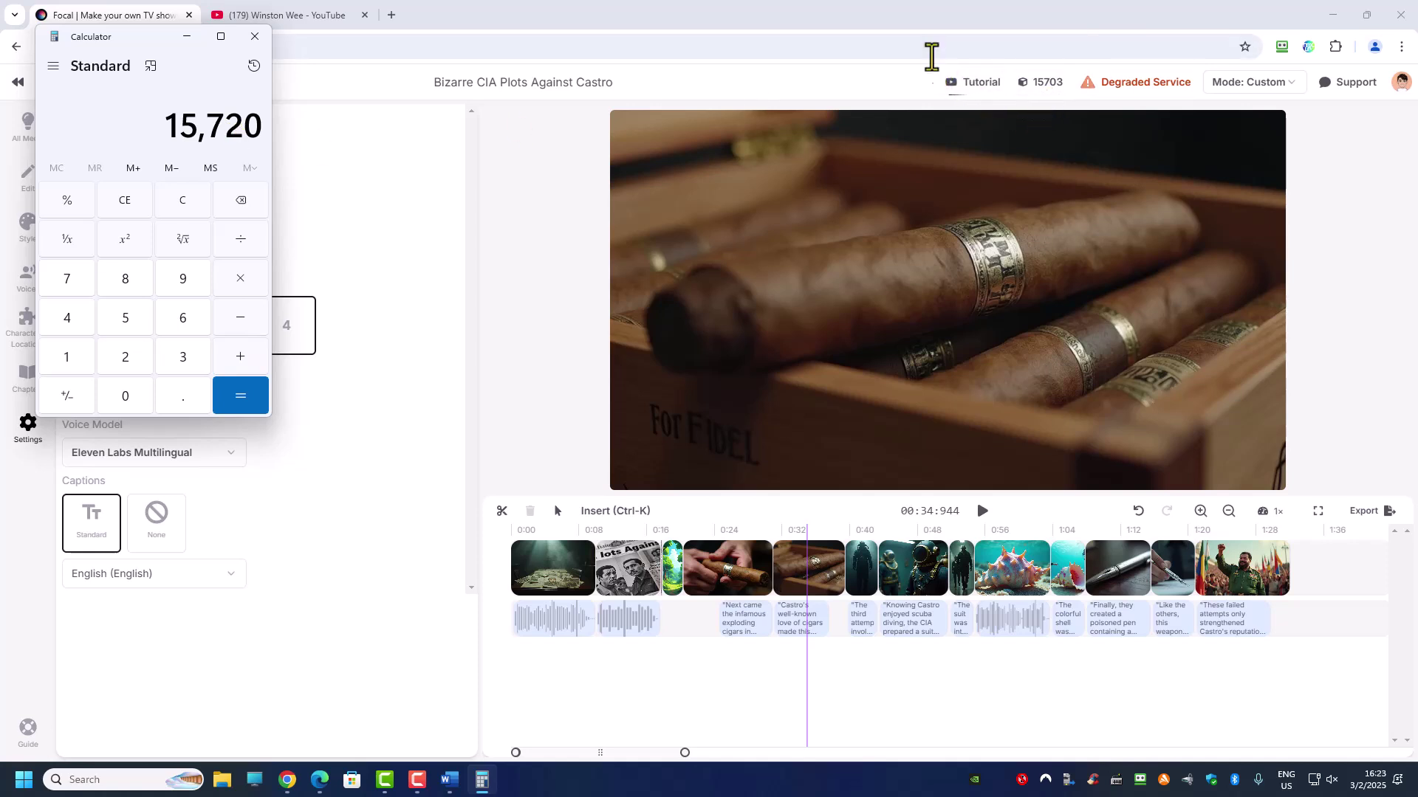
pyautogui.click(930, 53)
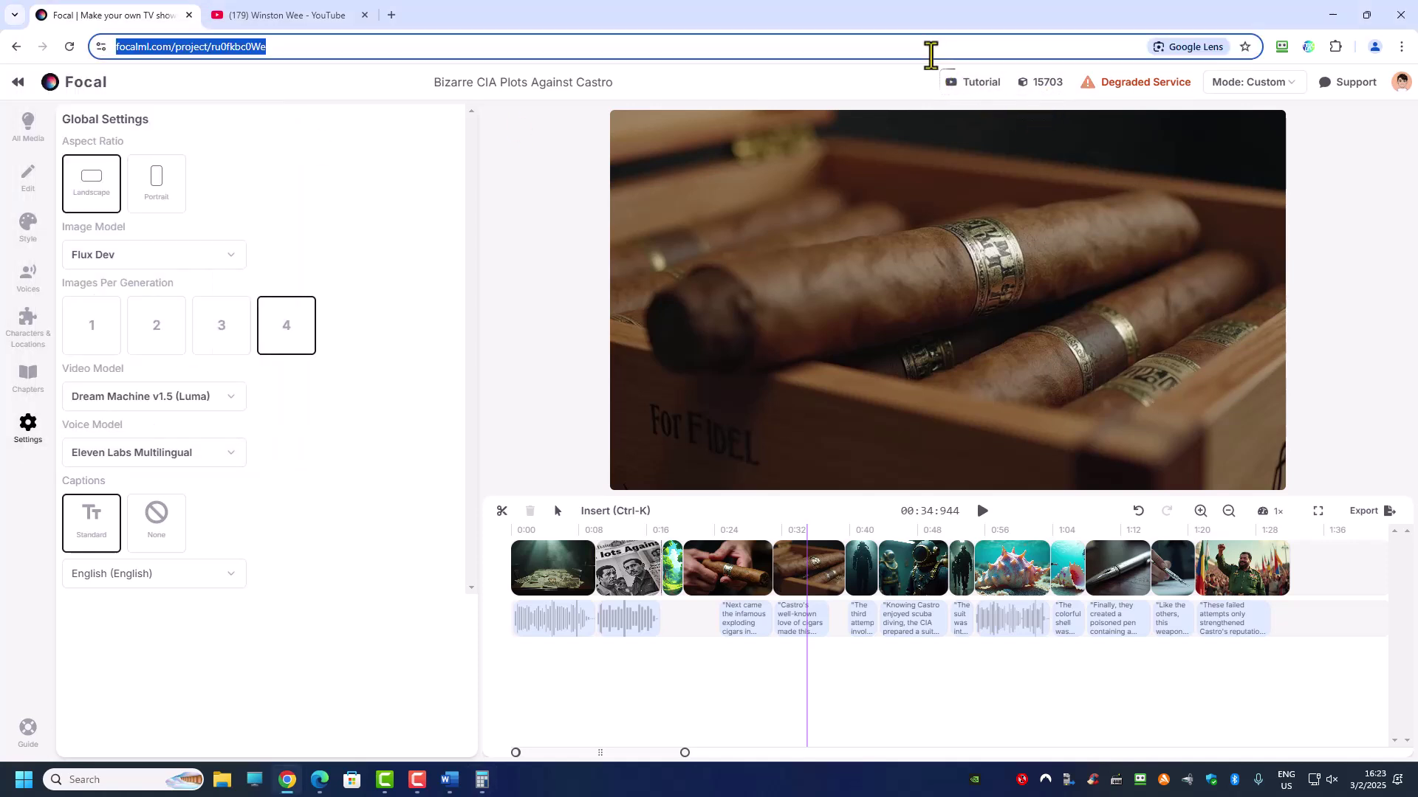
pyautogui.press('Return')
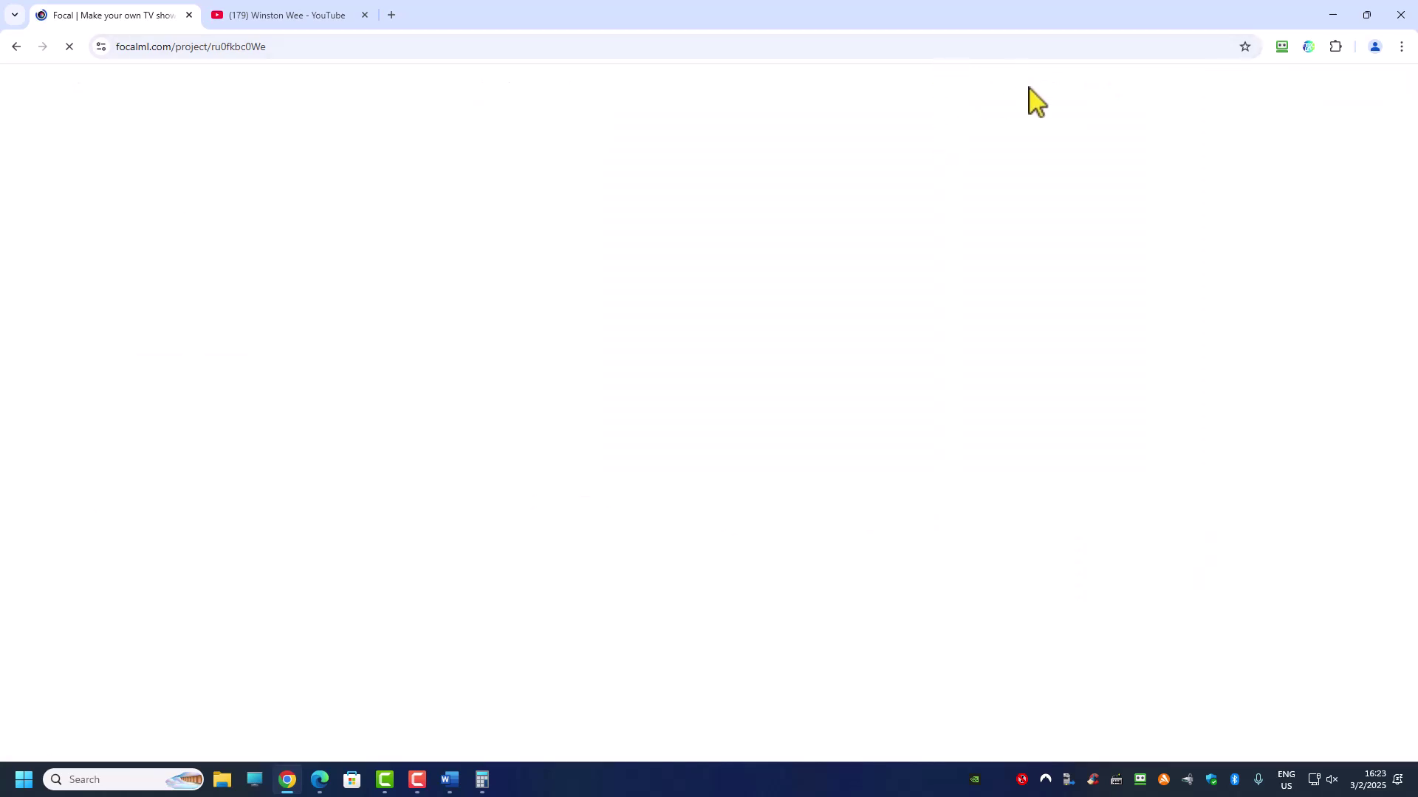
pyautogui.click(483, 783)
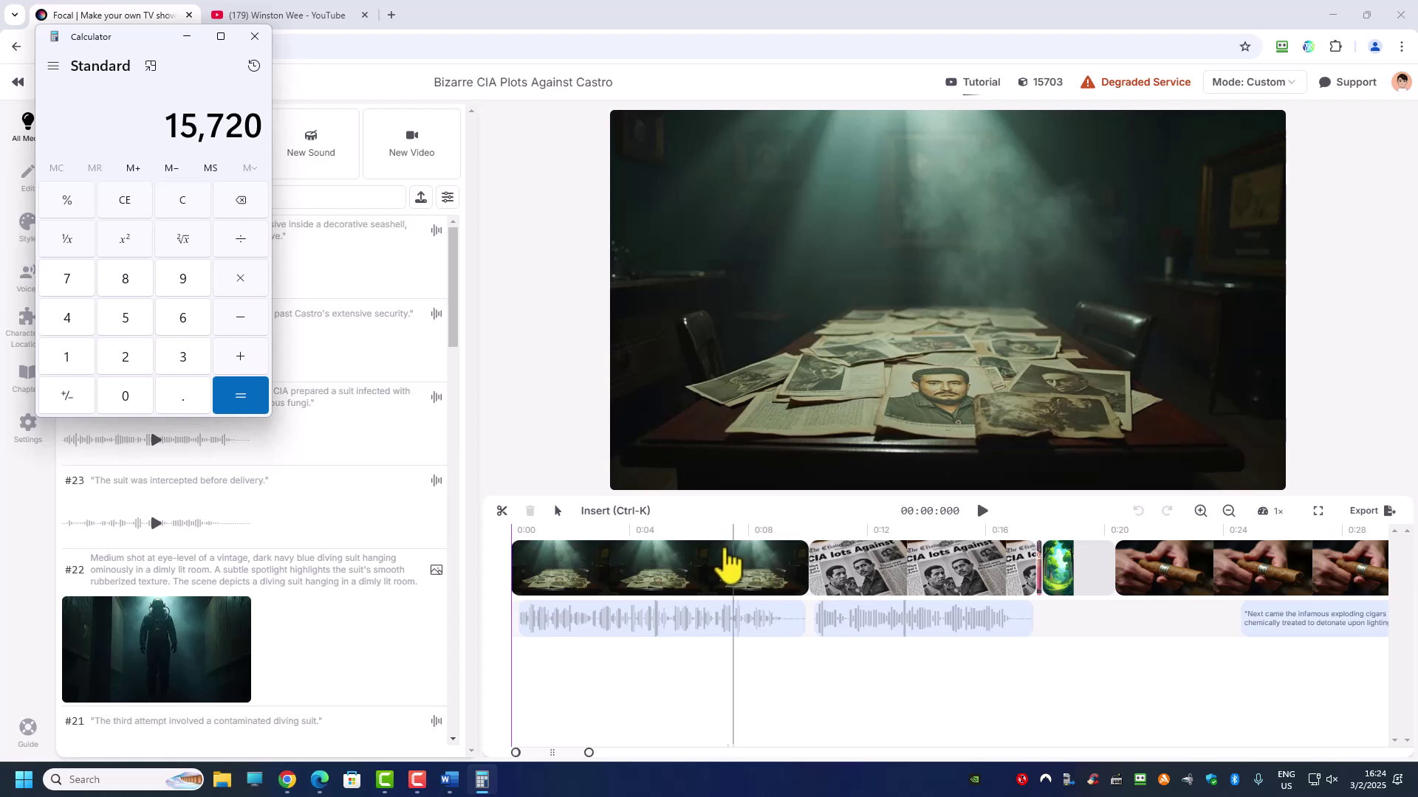
# Step: Play back the section from the newspaper clip to the cigar clip and inspect the image prompts of the forest and newspaper clips
pyautogui.click(955, 546)
pyautogui.click(983, 511)
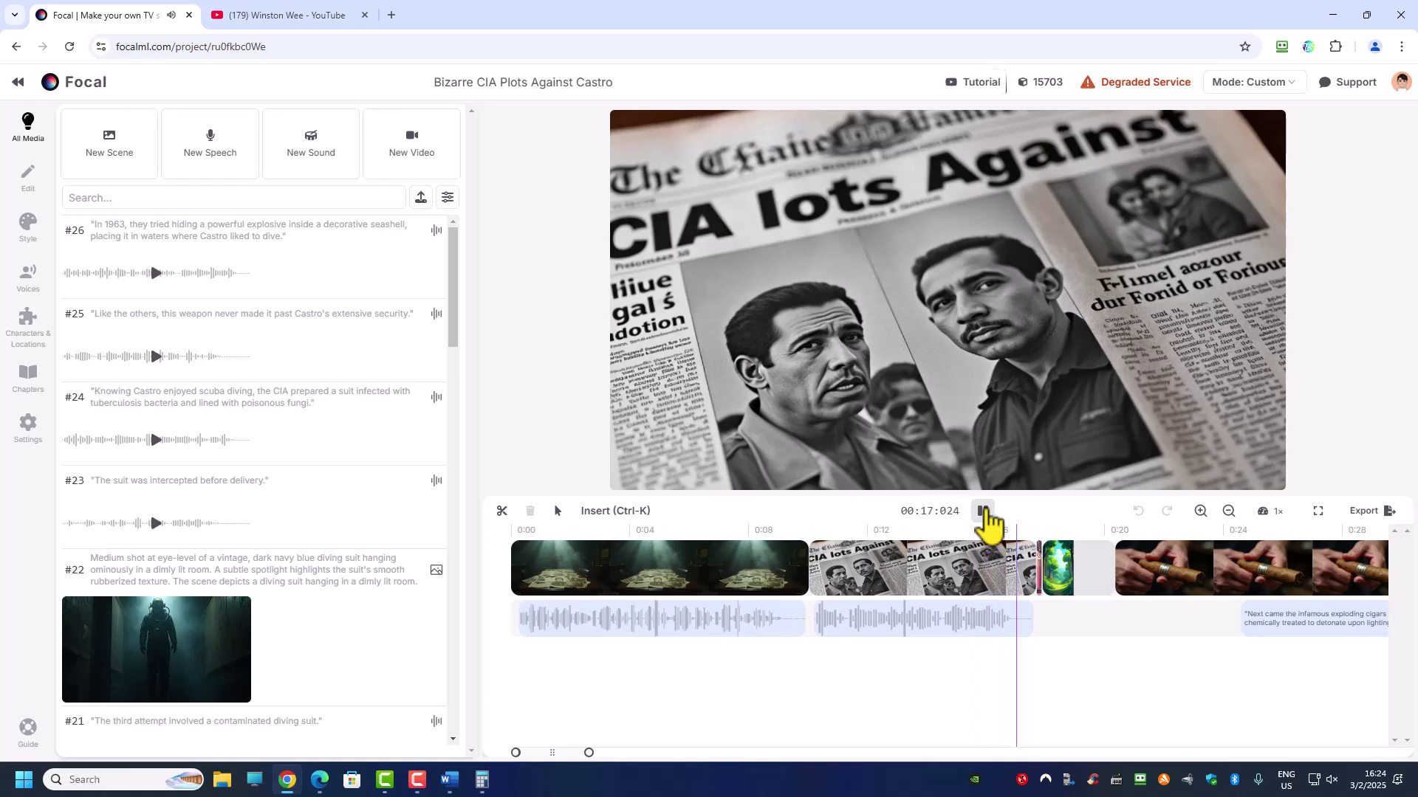
pyautogui.click(983, 511)
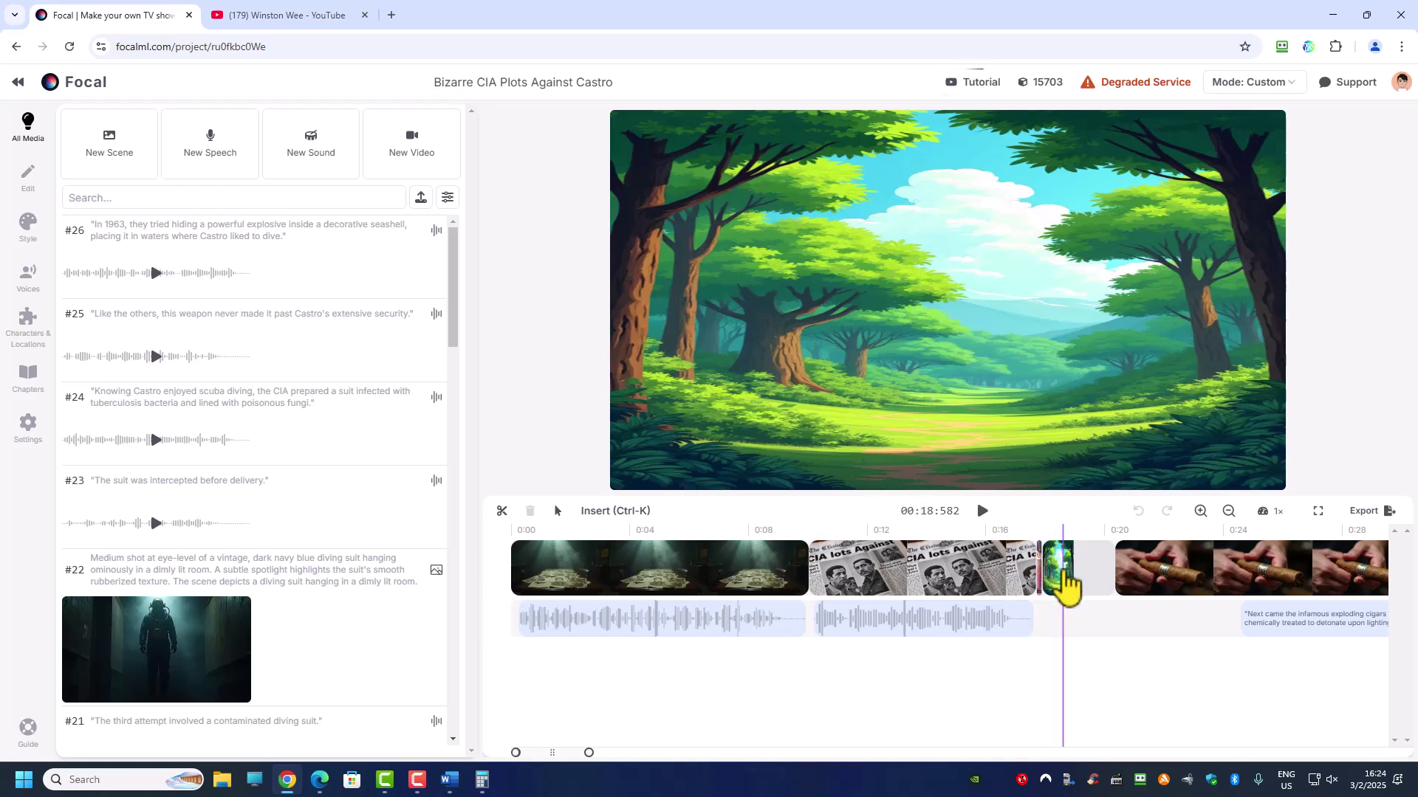
pyautogui.click(999, 546)
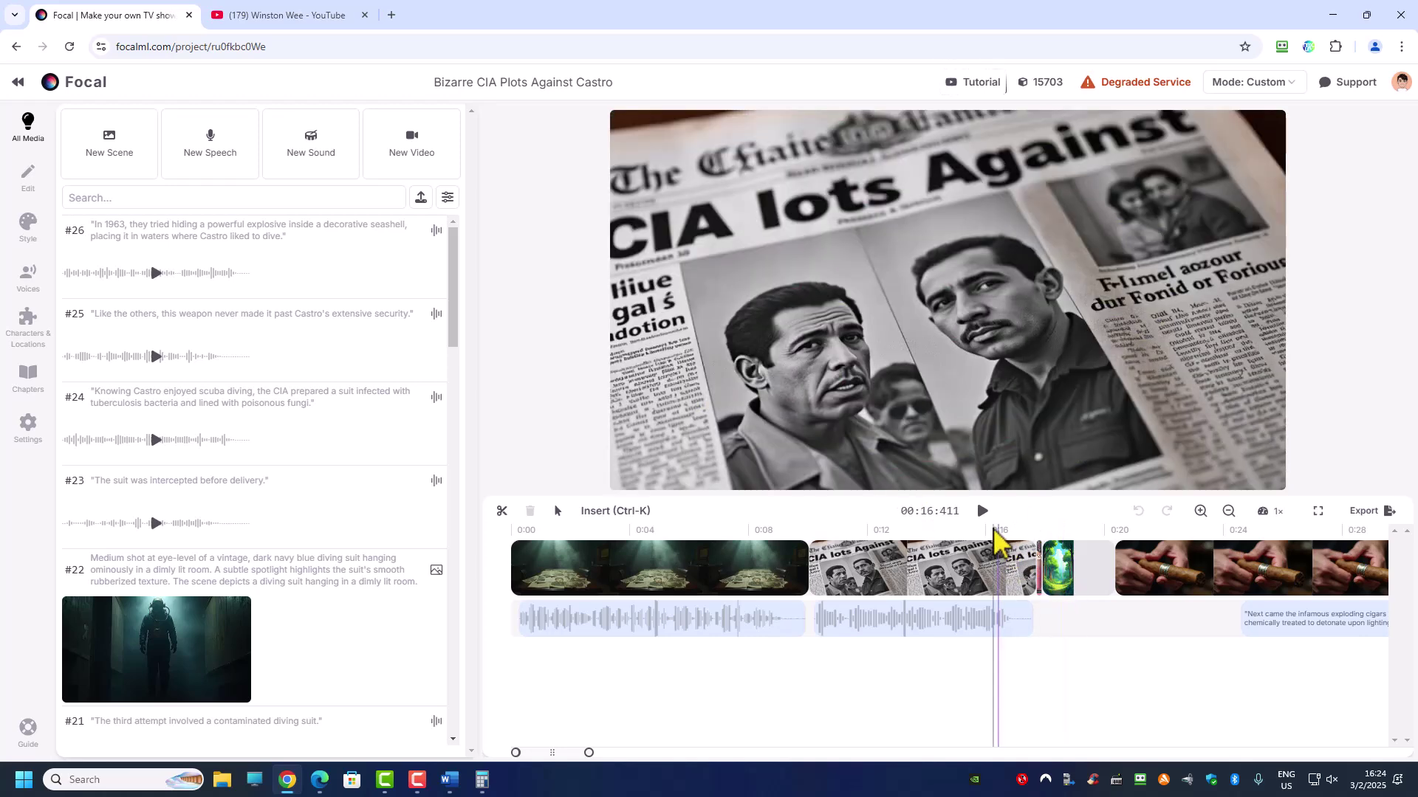
pyautogui.click(1159, 547)
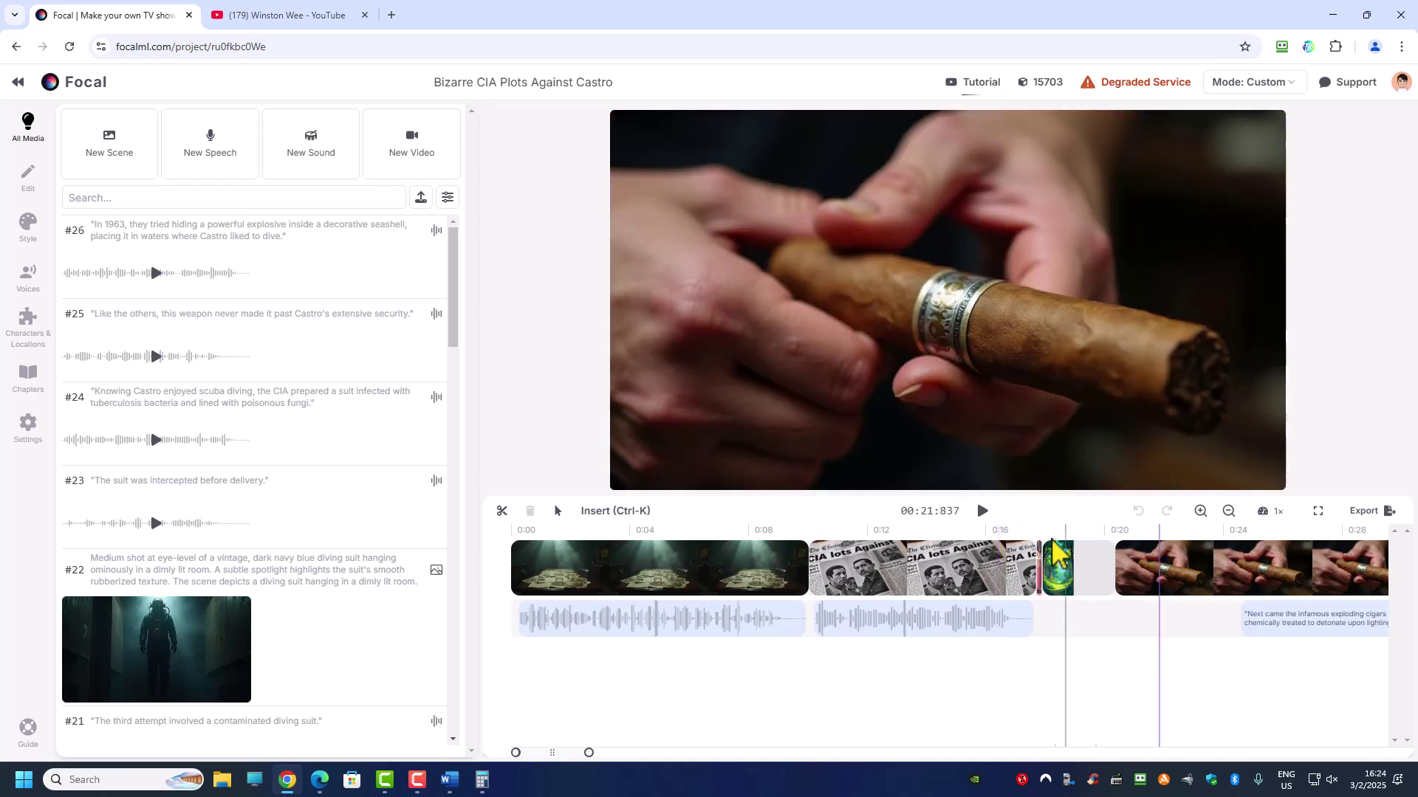
pyautogui.doubleClick(1068, 570)
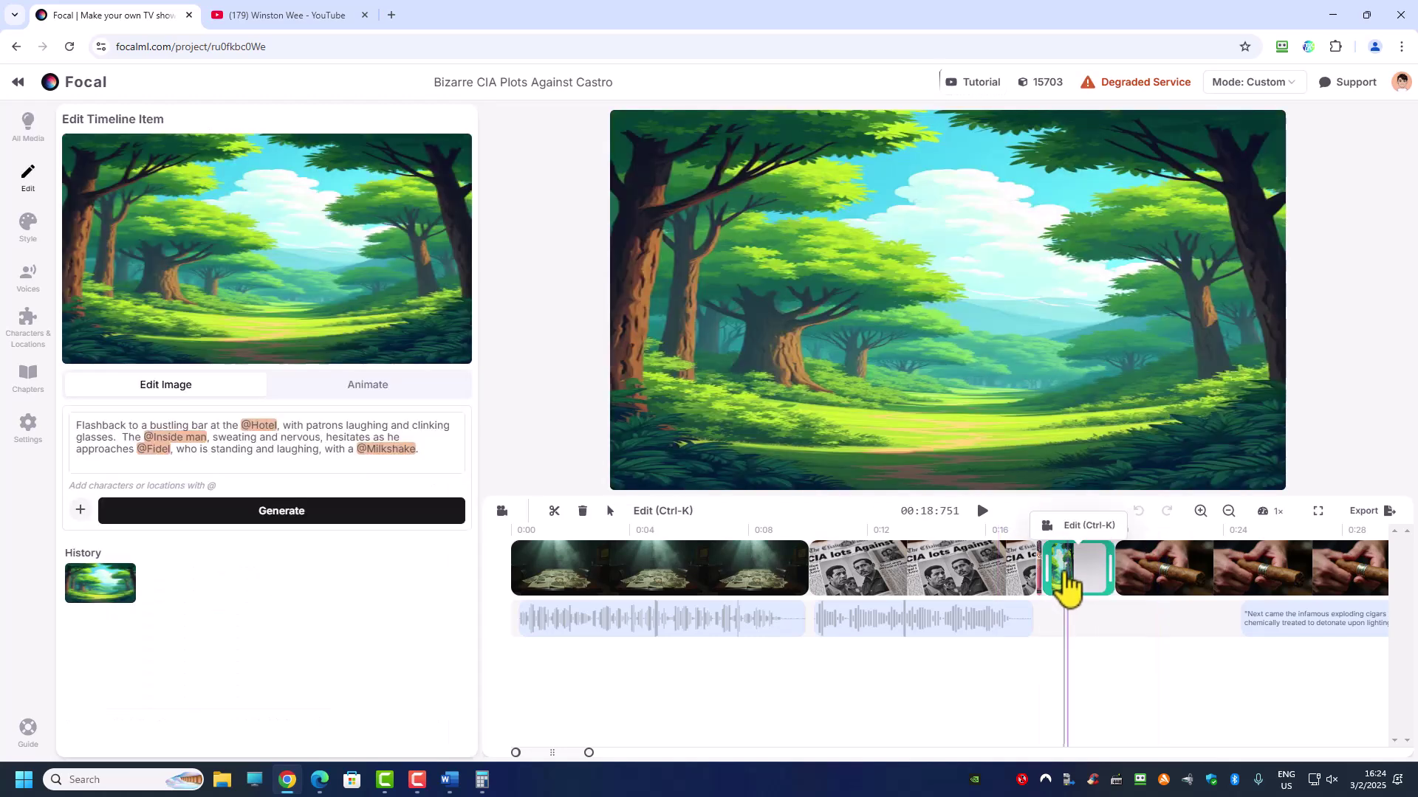
pyautogui.doubleClick(1000, 576)
pyautogui.click(983, 511)
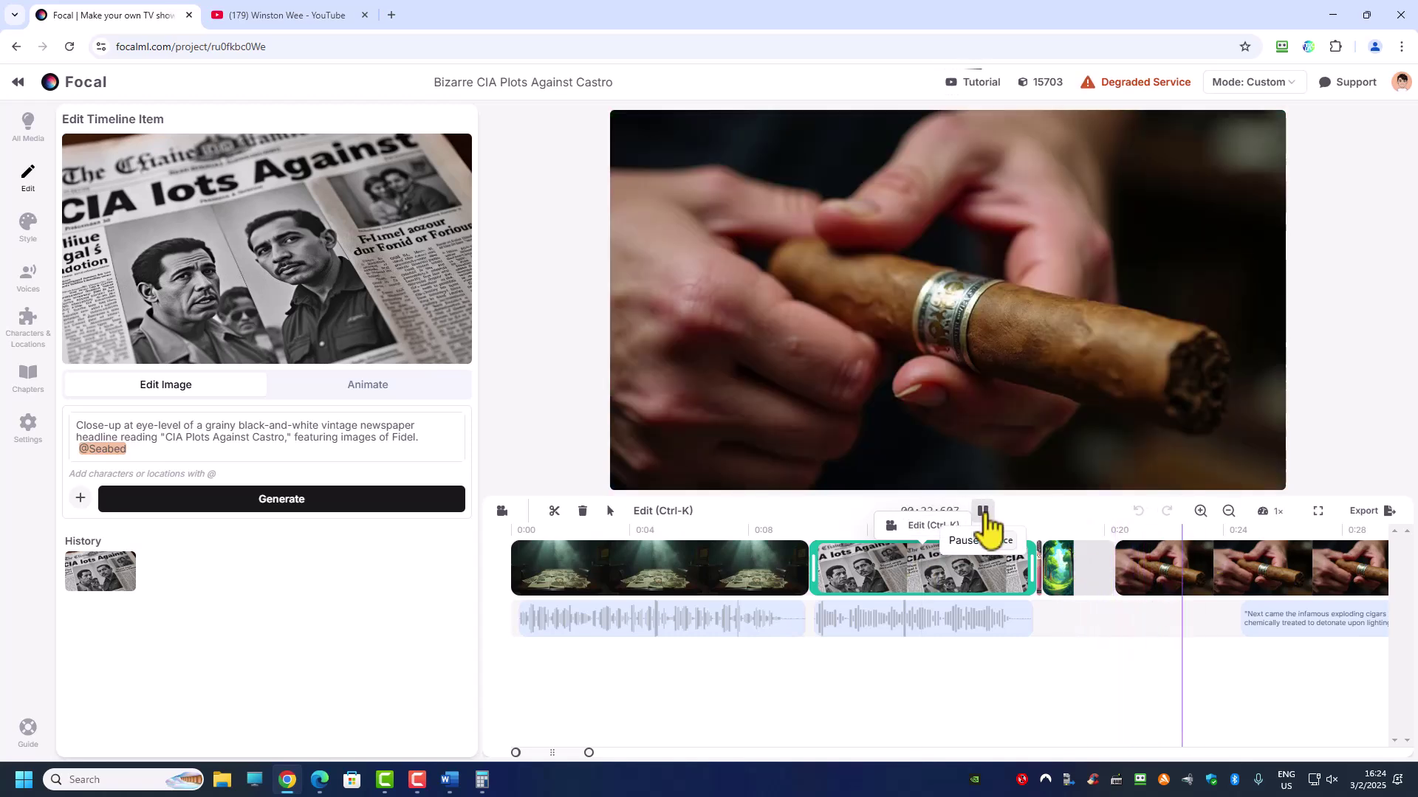
pyautogui.click(983, 511)
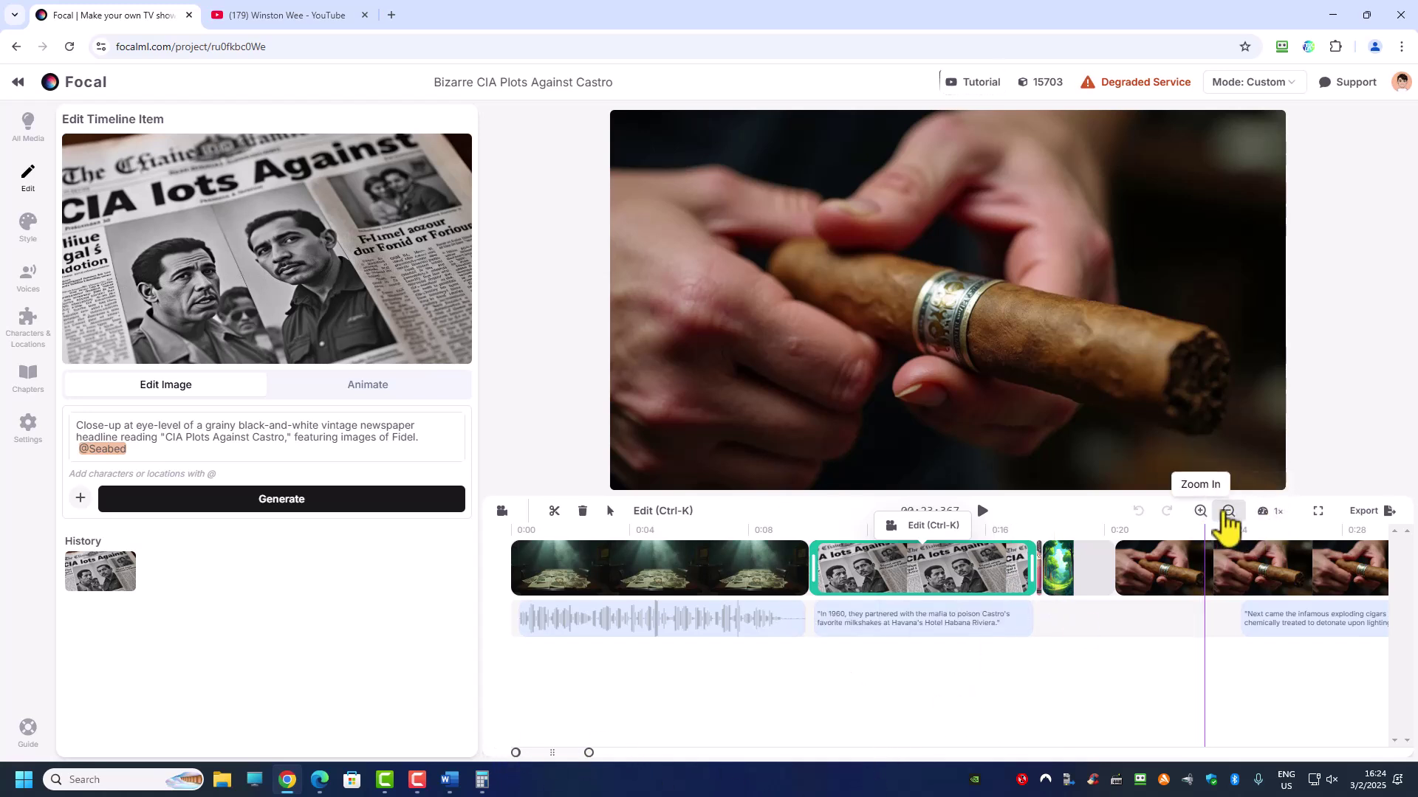
# Step: Delete the mismatched forest clip between the newspaper and cigar clips from the timeline
pyautogui.click(1228, 512)
pyautogui.click(1227, 514)
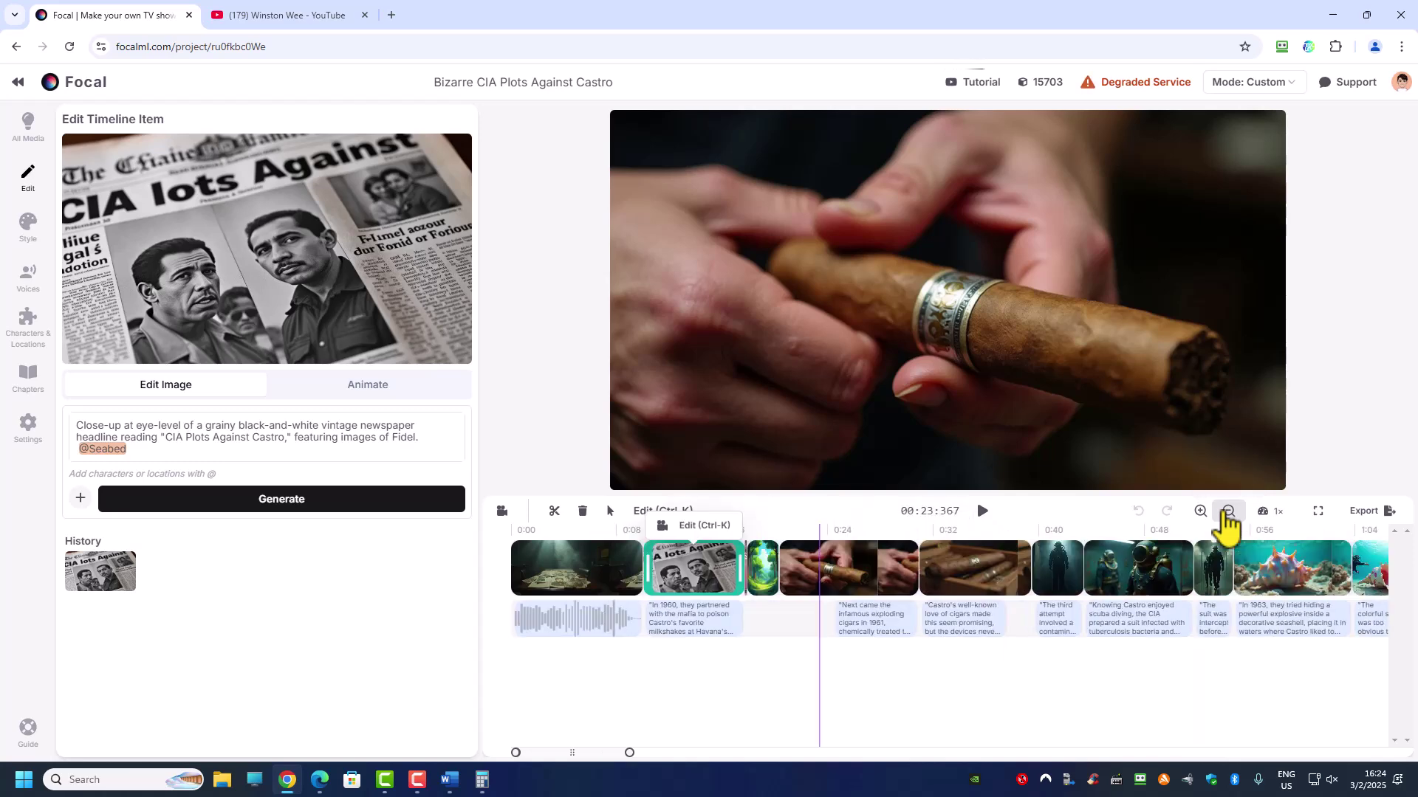
pyautogui.click(1226, 513)
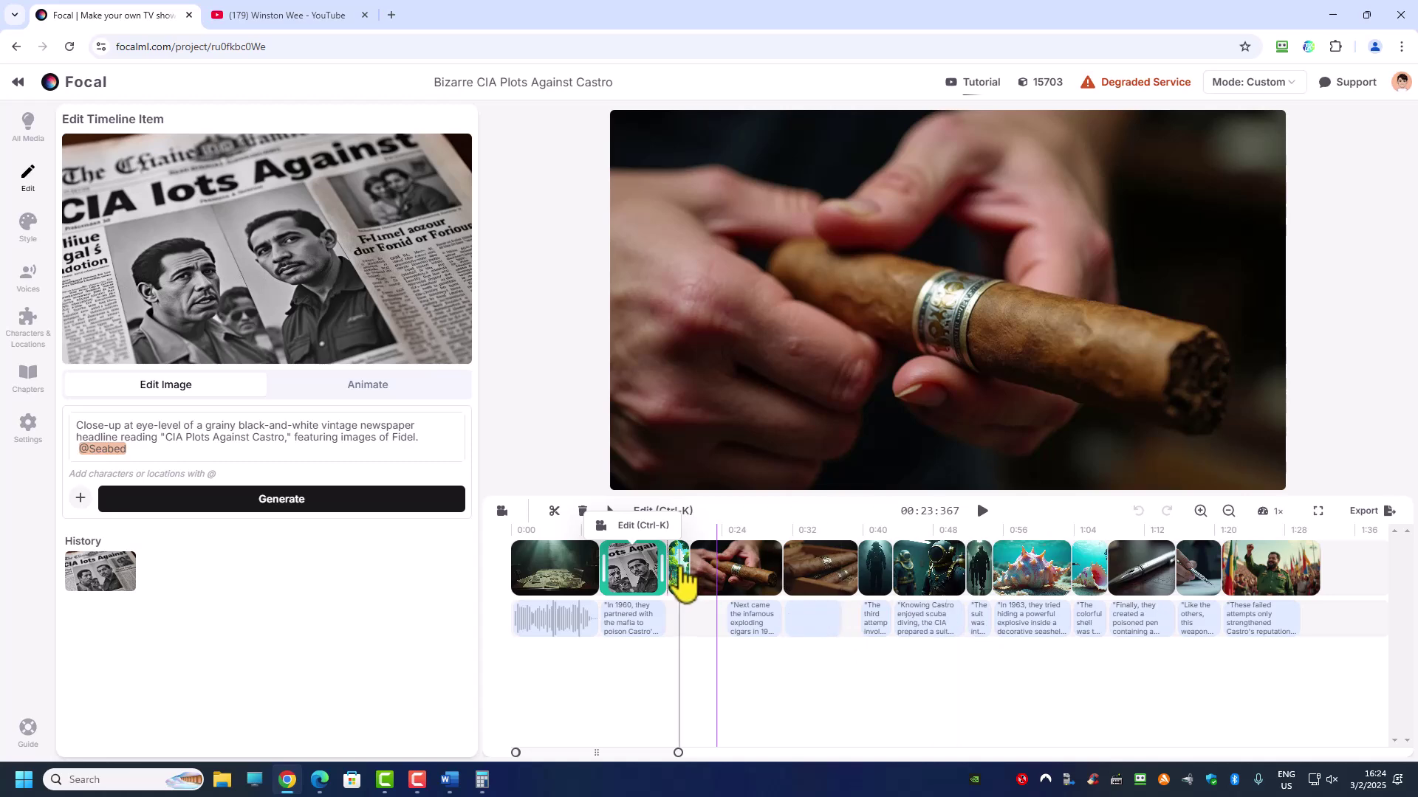
pyautogui.click(681, 570)
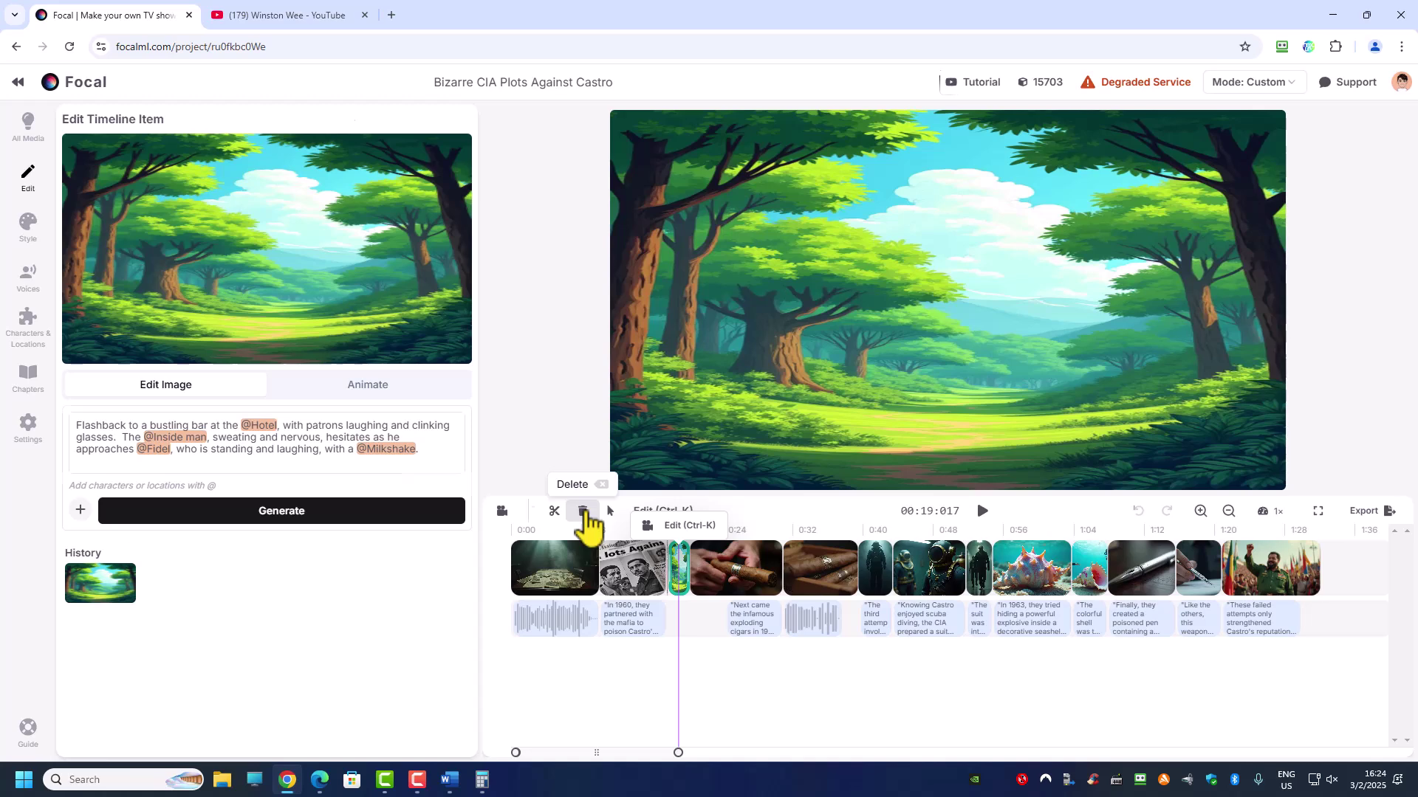
pyautogui.click(583, 511)
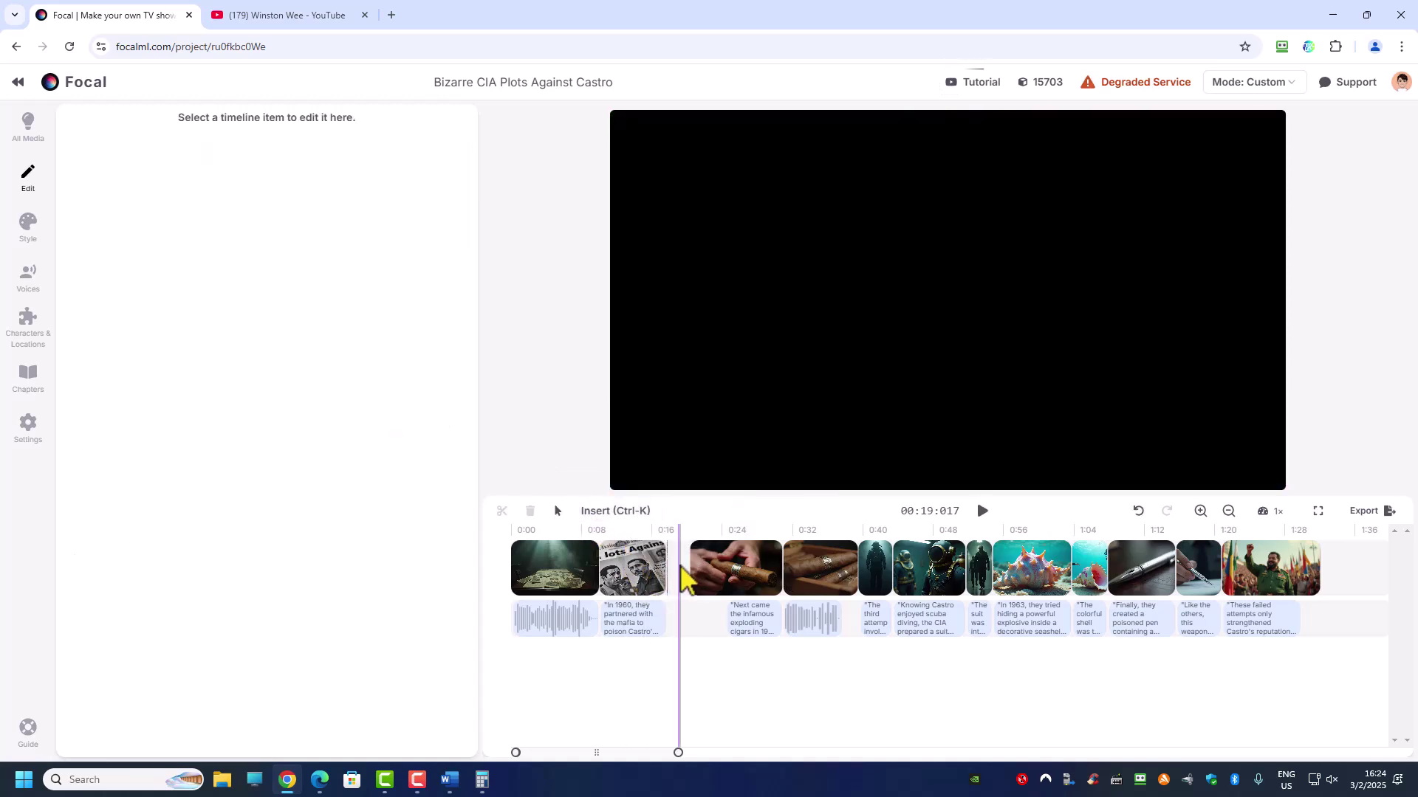
# Step: Close the empty gap between the newspaper clip and the cigar-rolling clip on the timeline
pyautogui.click(680, 573)
pyautogui.click(683, 587)
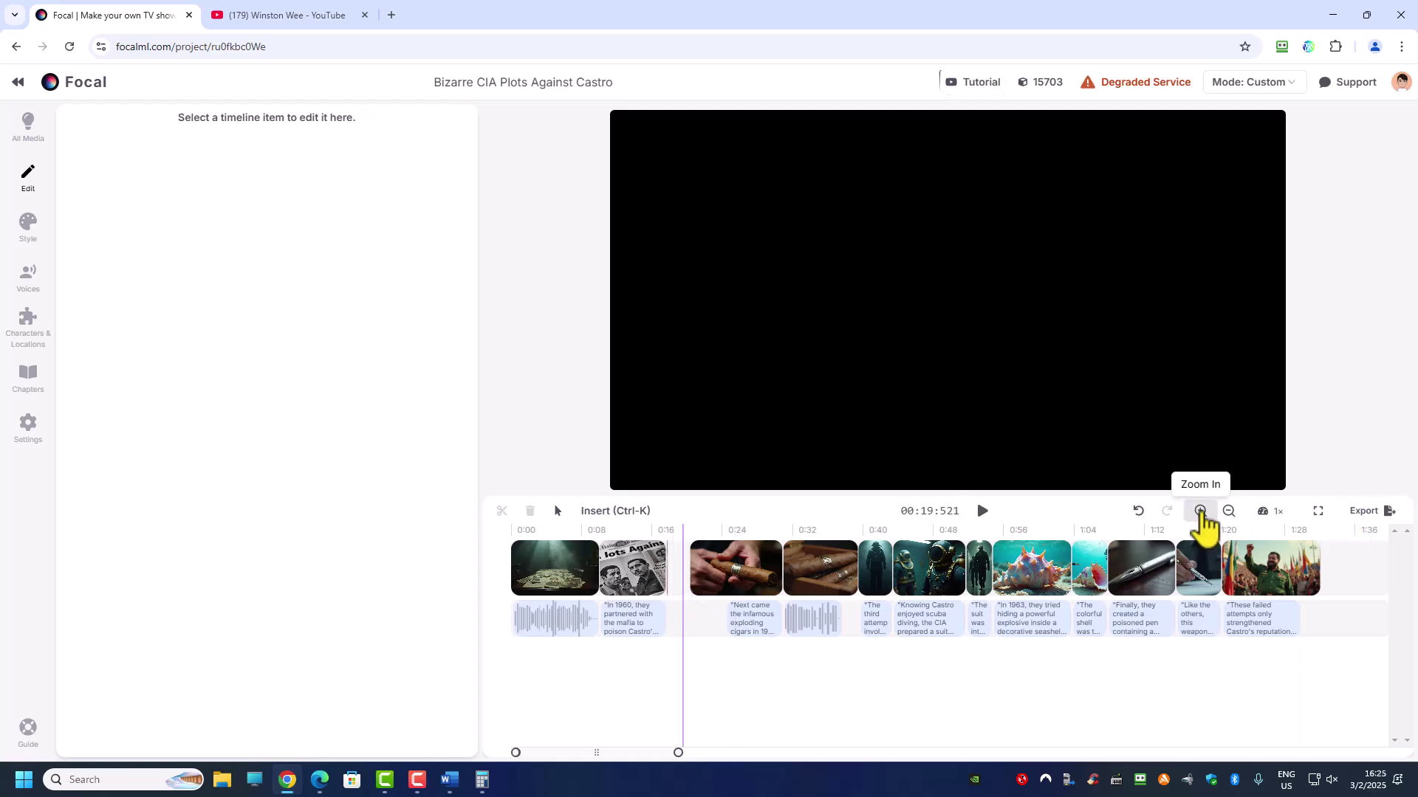
pyautogui.click(1201, 511)
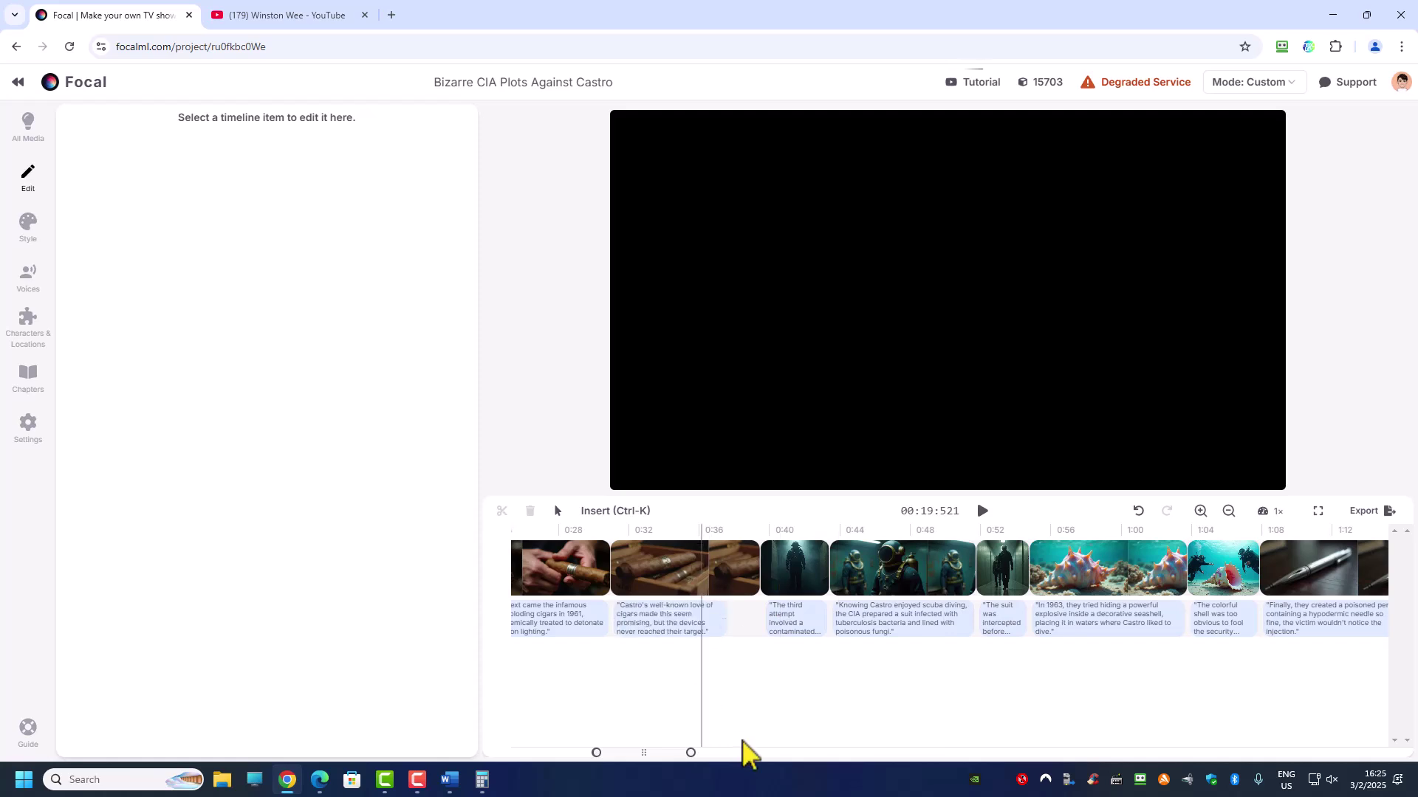
pyautogui.moveTo(652, 751); pyautogui.dragTo(586, 752)
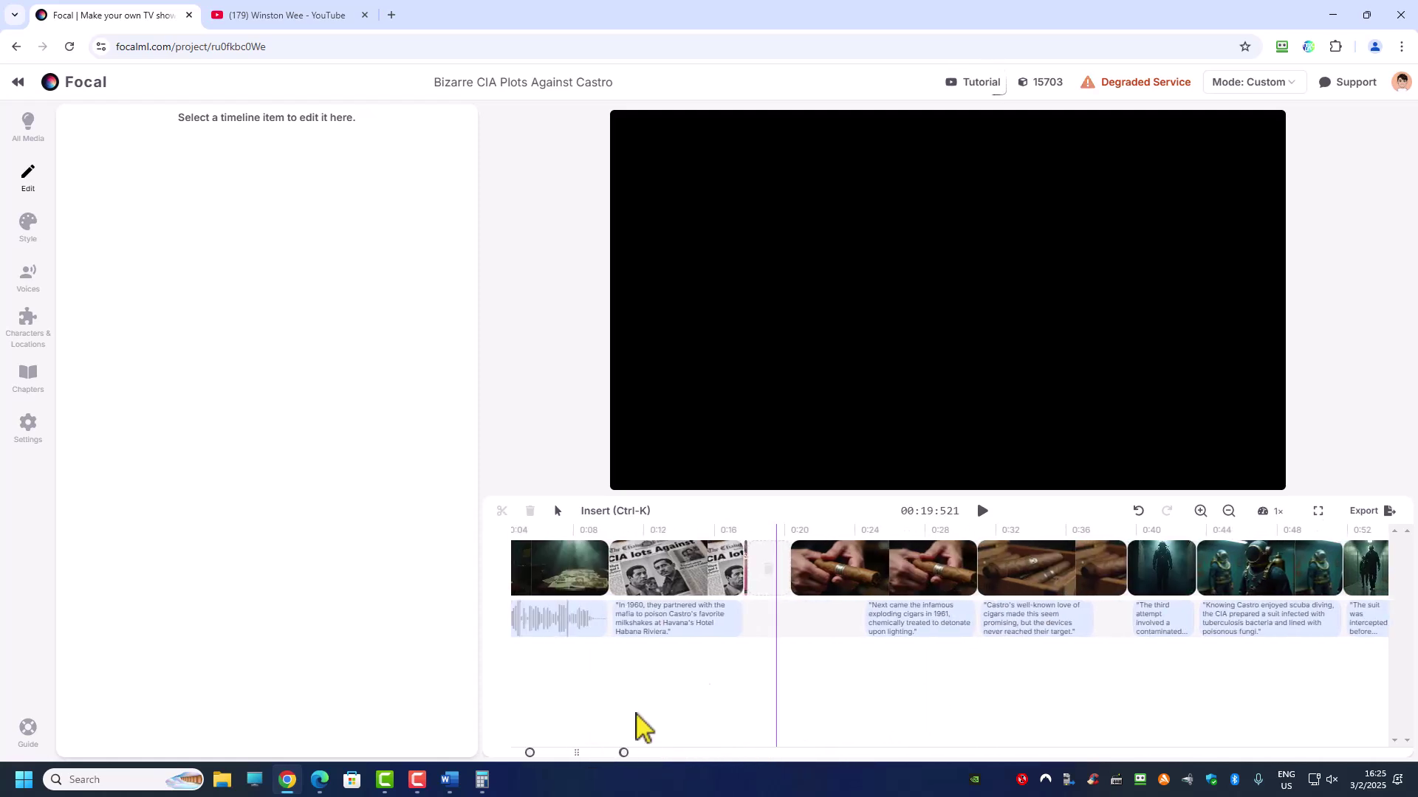
pyautogui.click(761, 583)
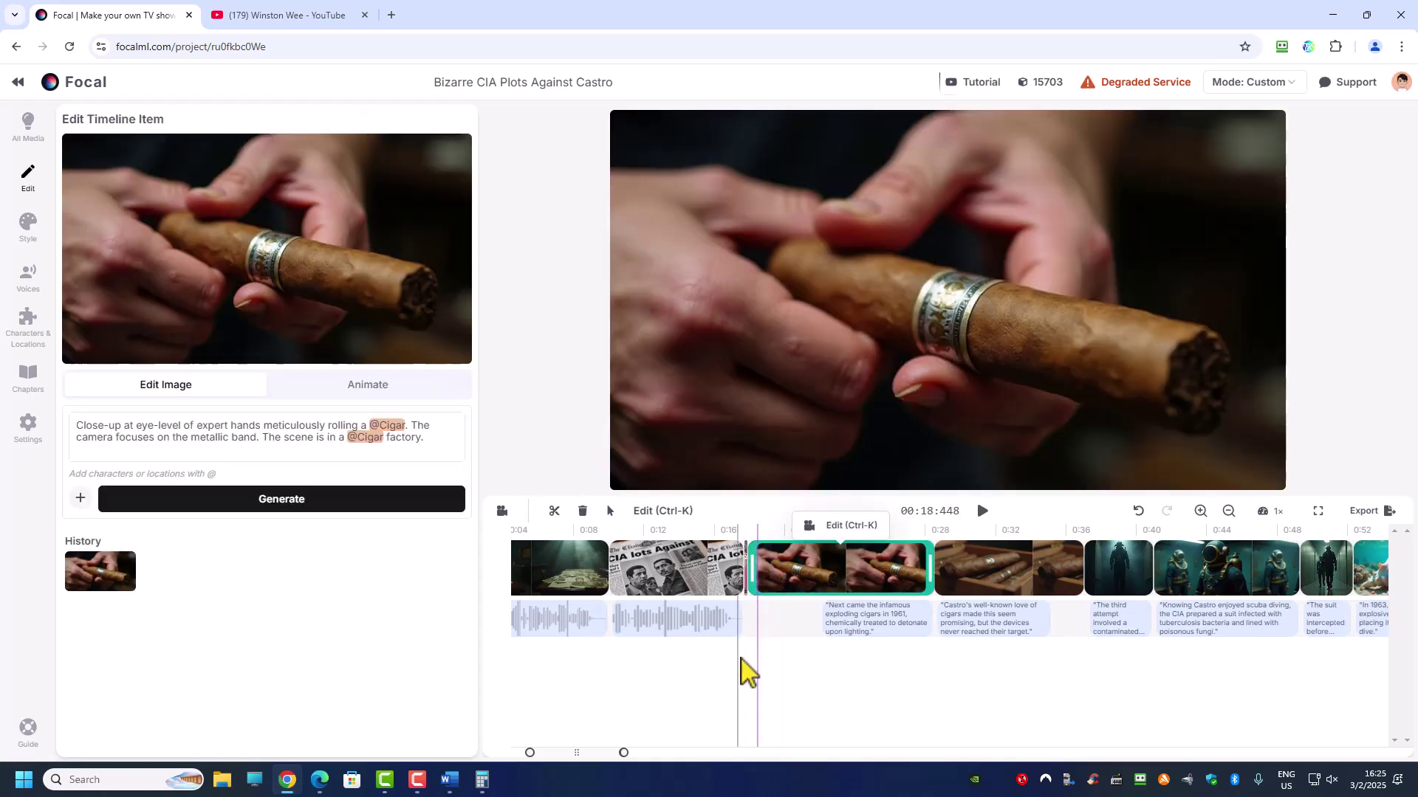
pyautogui.click(817, 715)
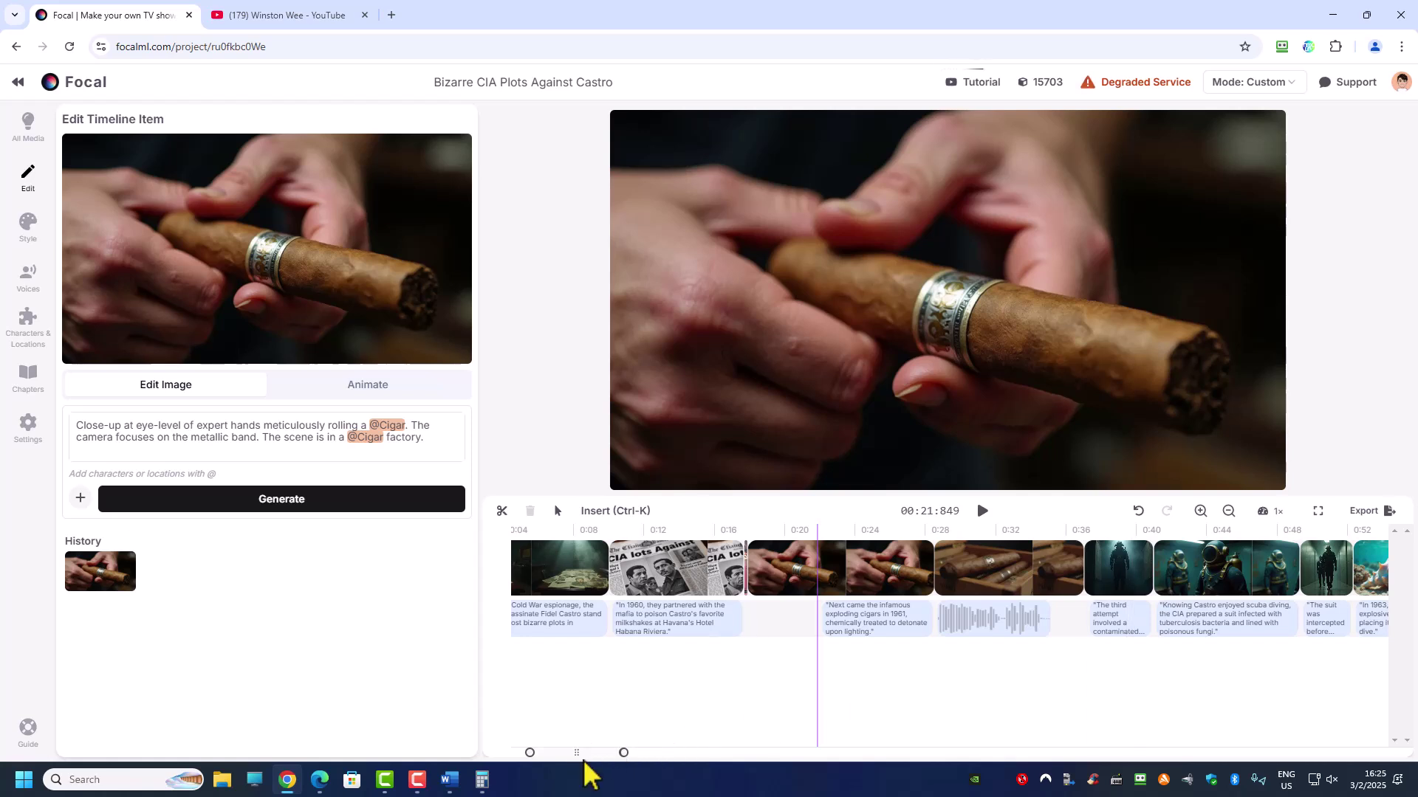
# Step: Animate the opening clip of the smoky document table with the prompt "Smoke drifts across the table."
pyautogui.moveTo(569, 761); pyautogui.dragTo(535, 756)
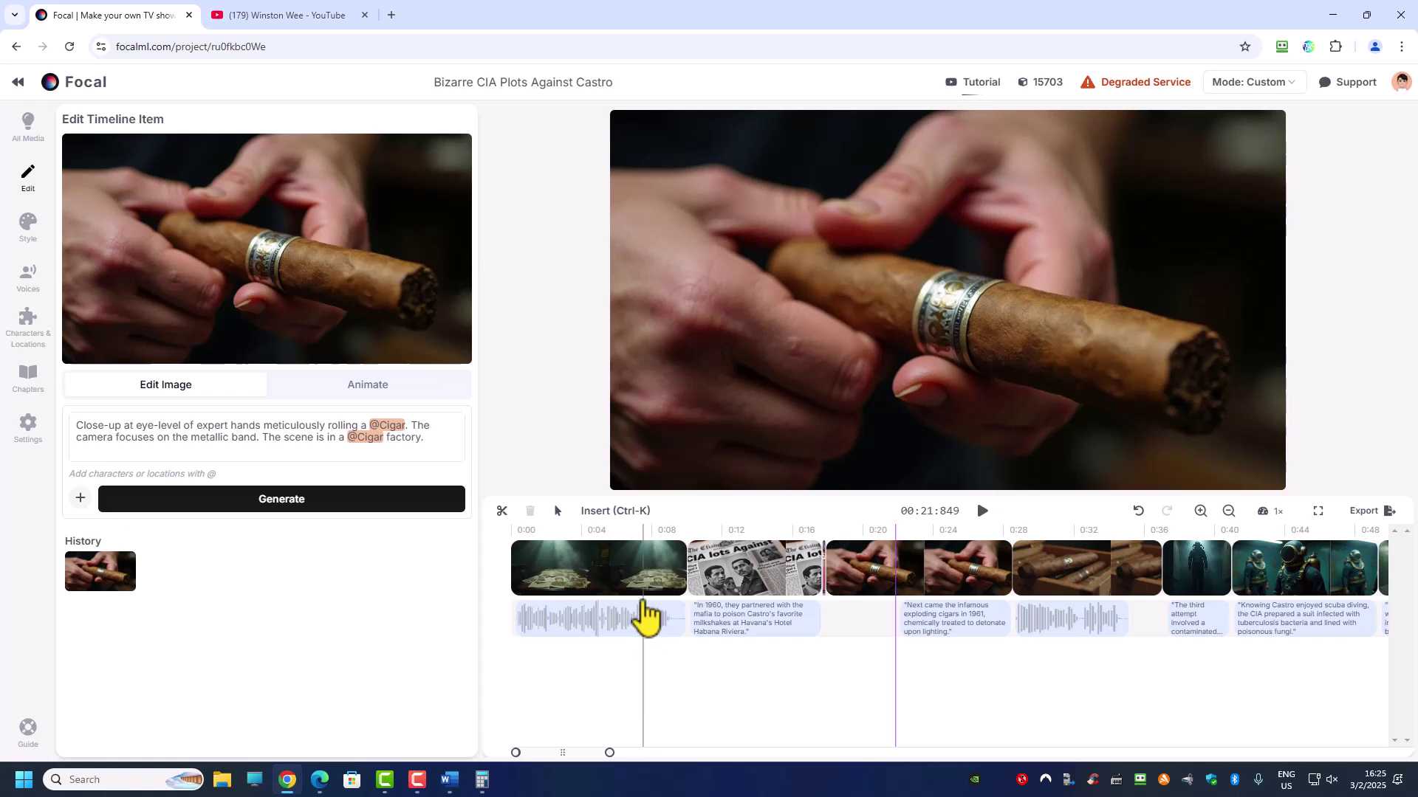
pyautogui.click(604, 580)
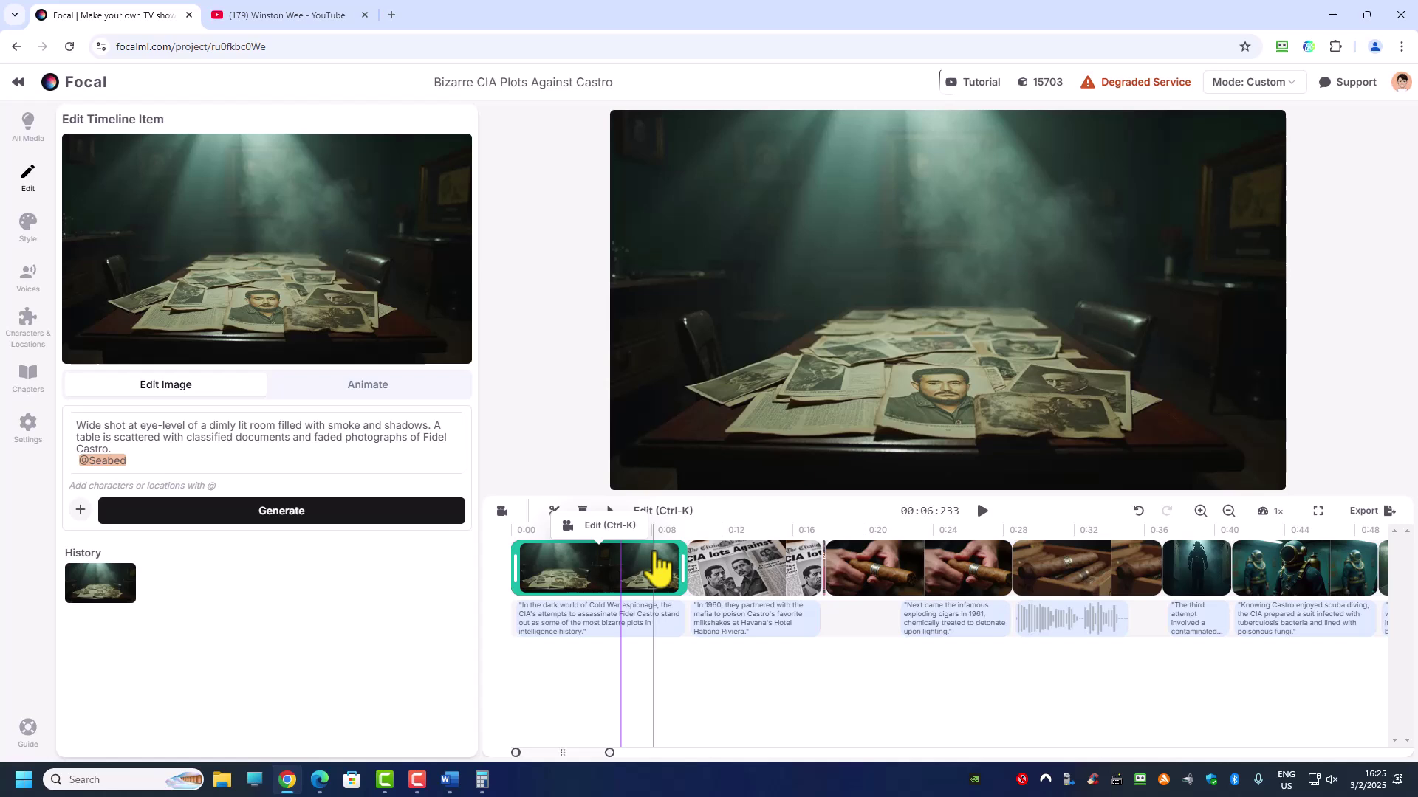
pyautogui.click(620, 584)
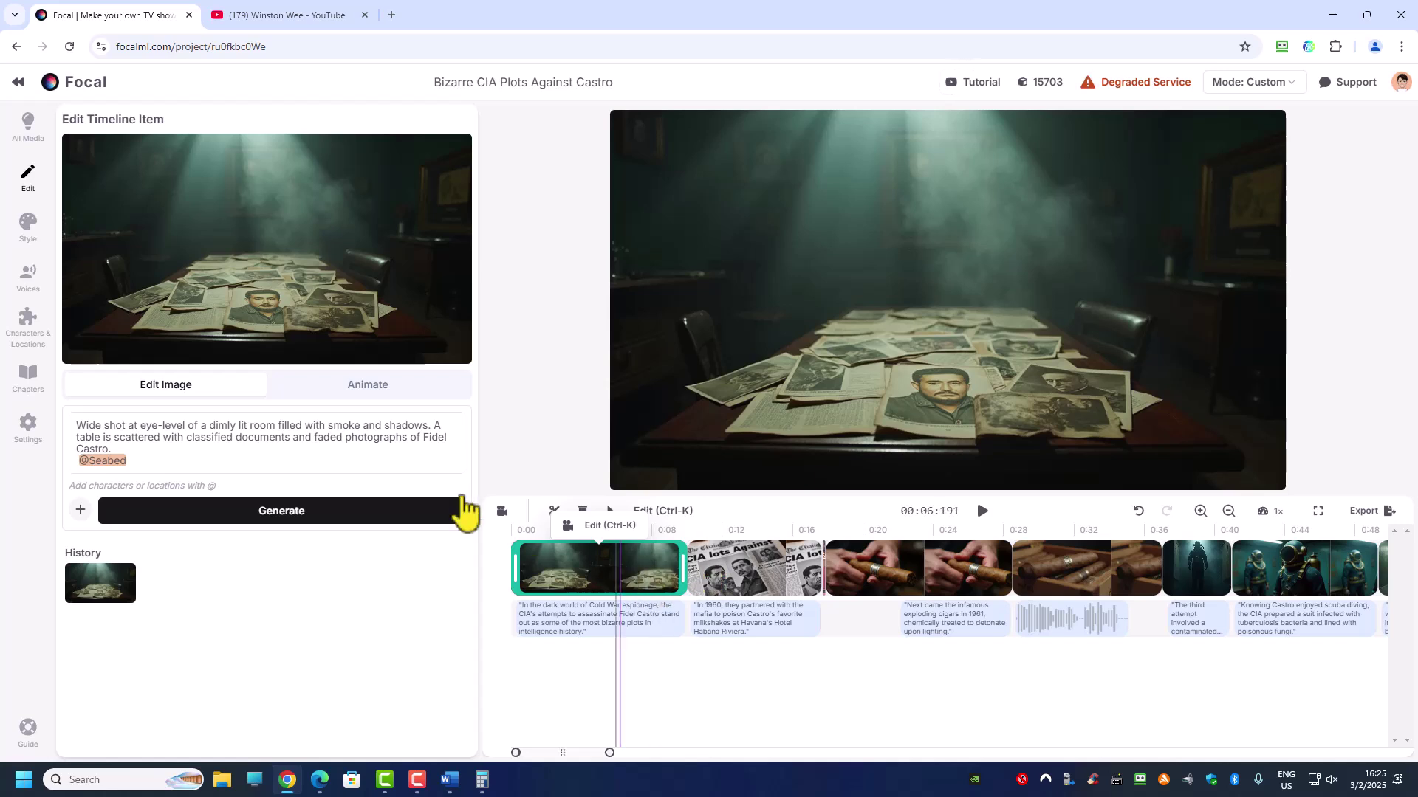
pyautogui.click(365, 388)
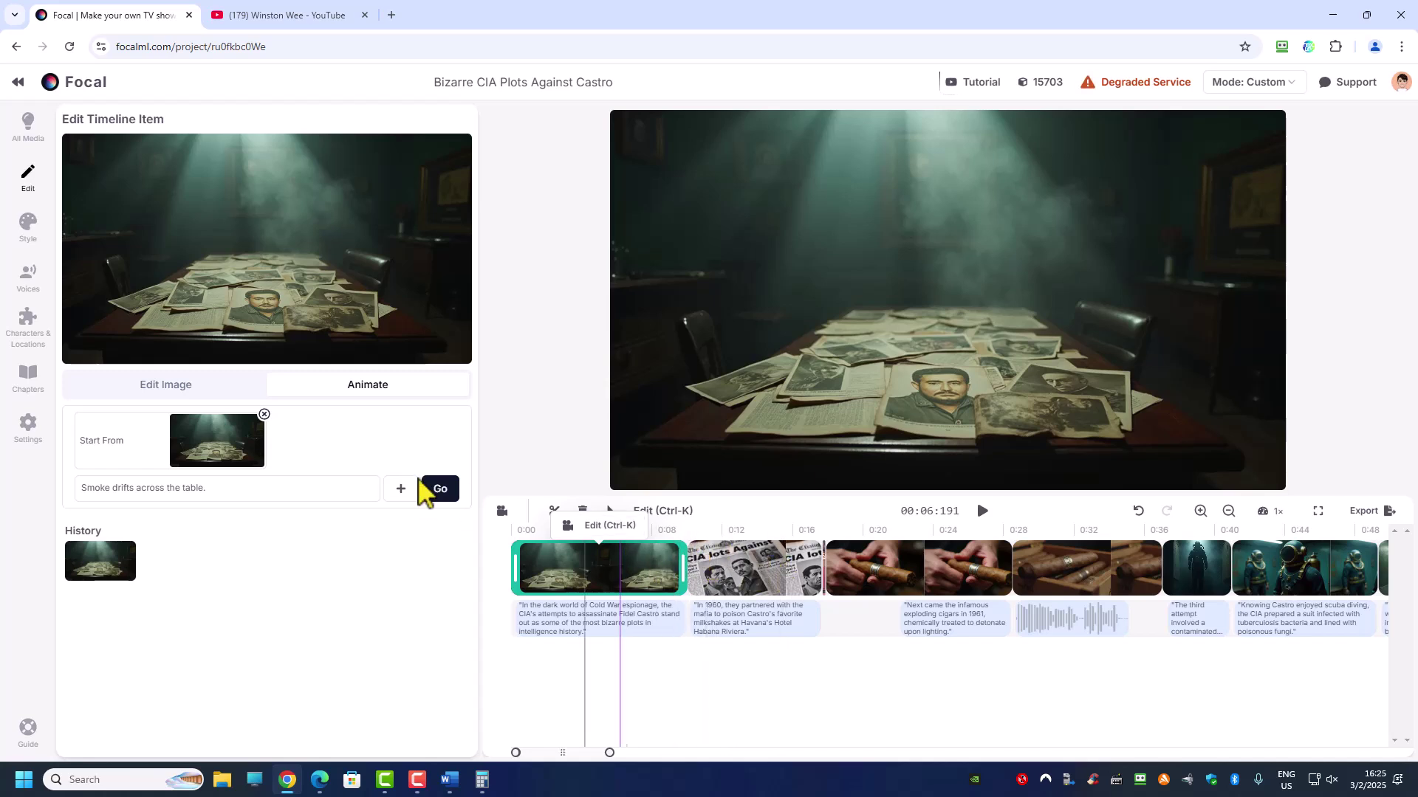
pyautogui.click(440, 494)
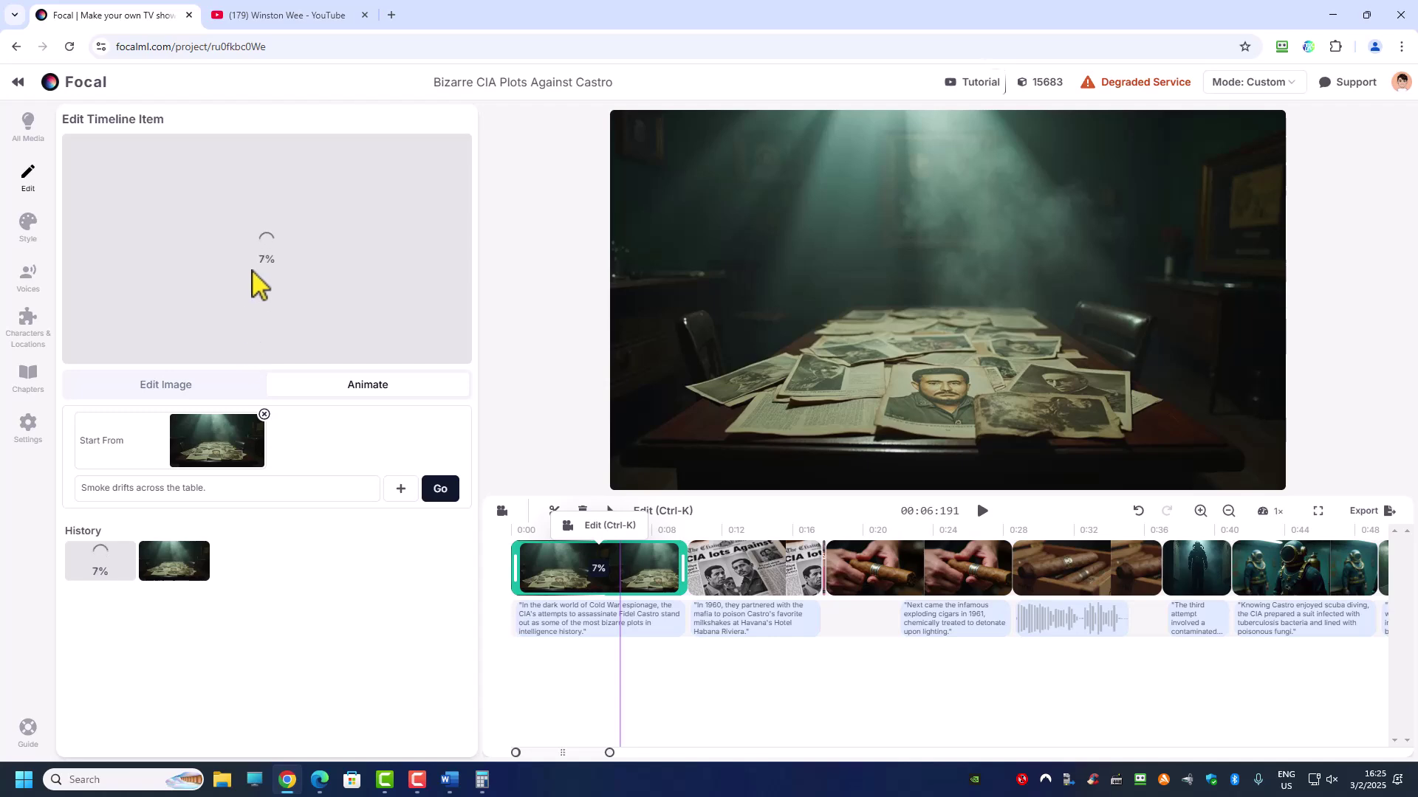
# Step: Animate the newspaper clip with the prompt "The newspaper page turns."
pyautogui.click(747, 595)
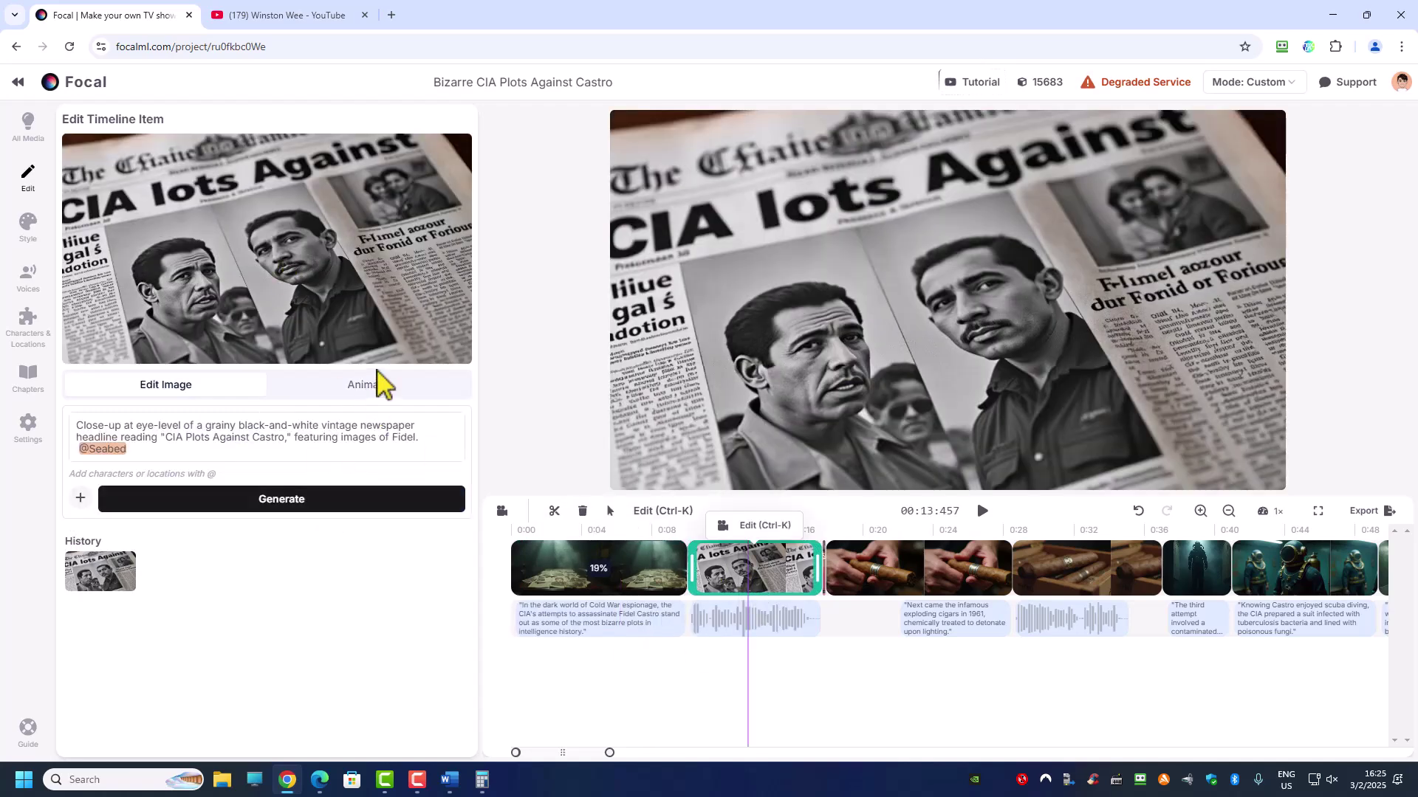
pyautogui.click(378, 390)
pyautogui.click(447, 491)
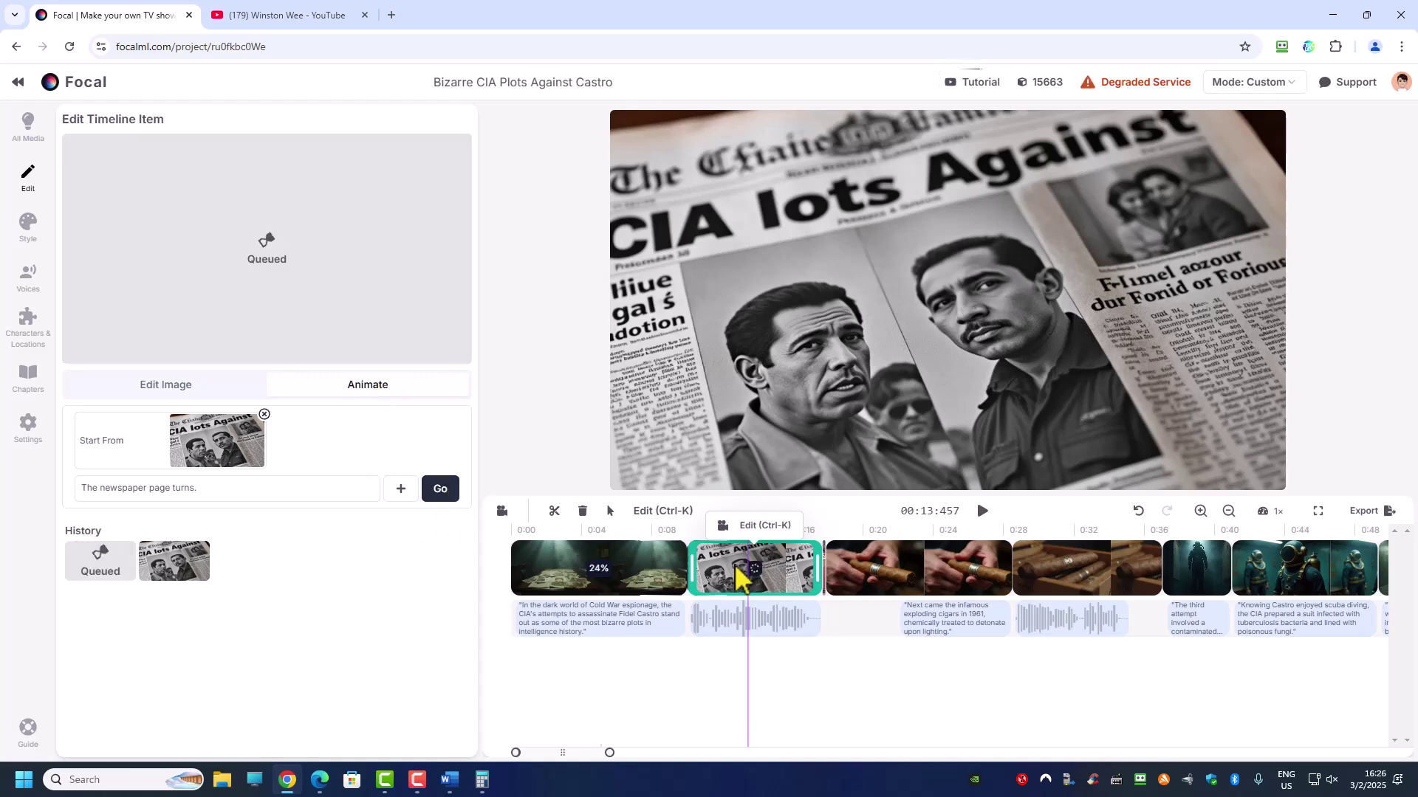
# Step: Animate the cigar-rolling clip and the cigar box clip, using "Cigars slide into a wooden box. The box is gently rotated." for the box
pyautogui.click(914, 584)
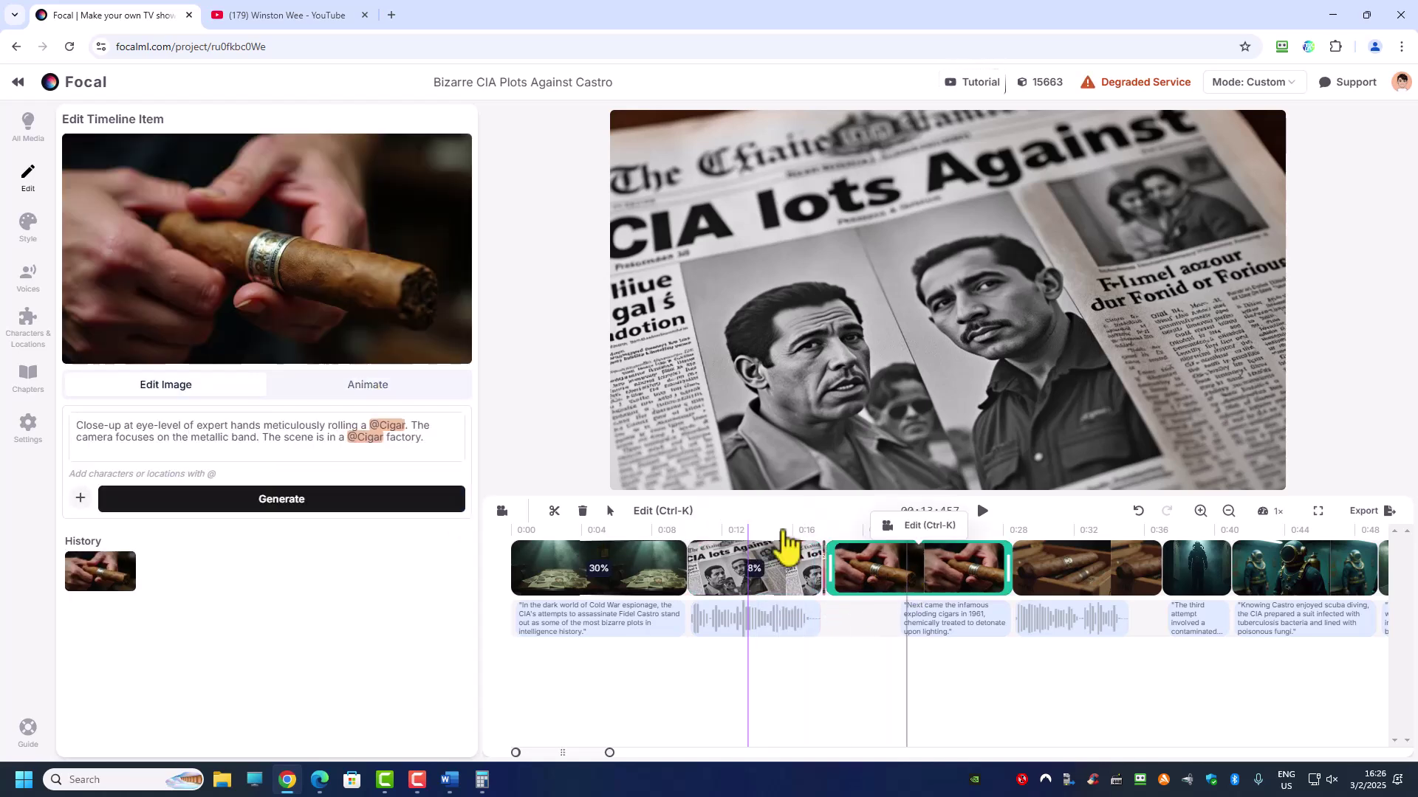
pyautogui.click(378, 391)
pyautogui.click(437, 491)
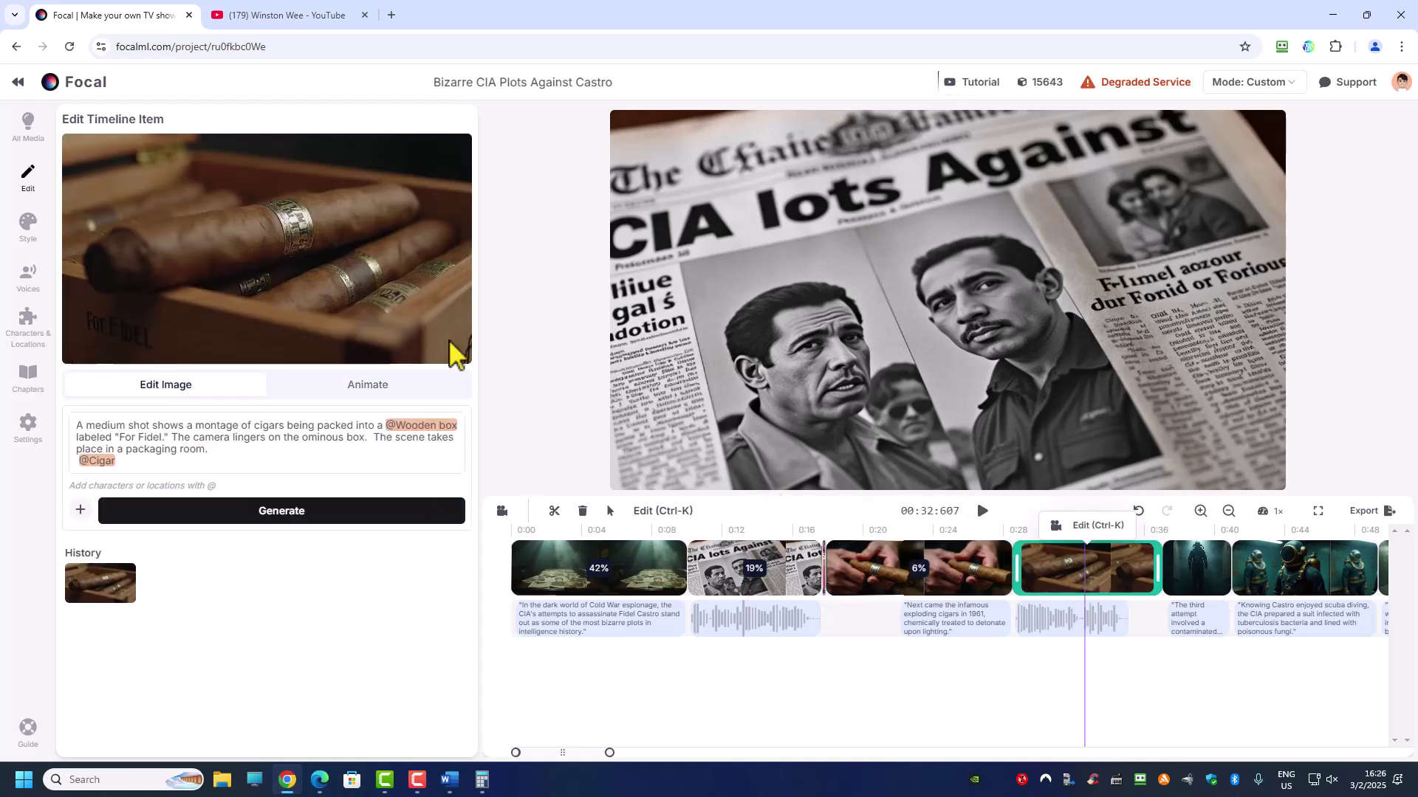
pyautogui.click(385, 389)
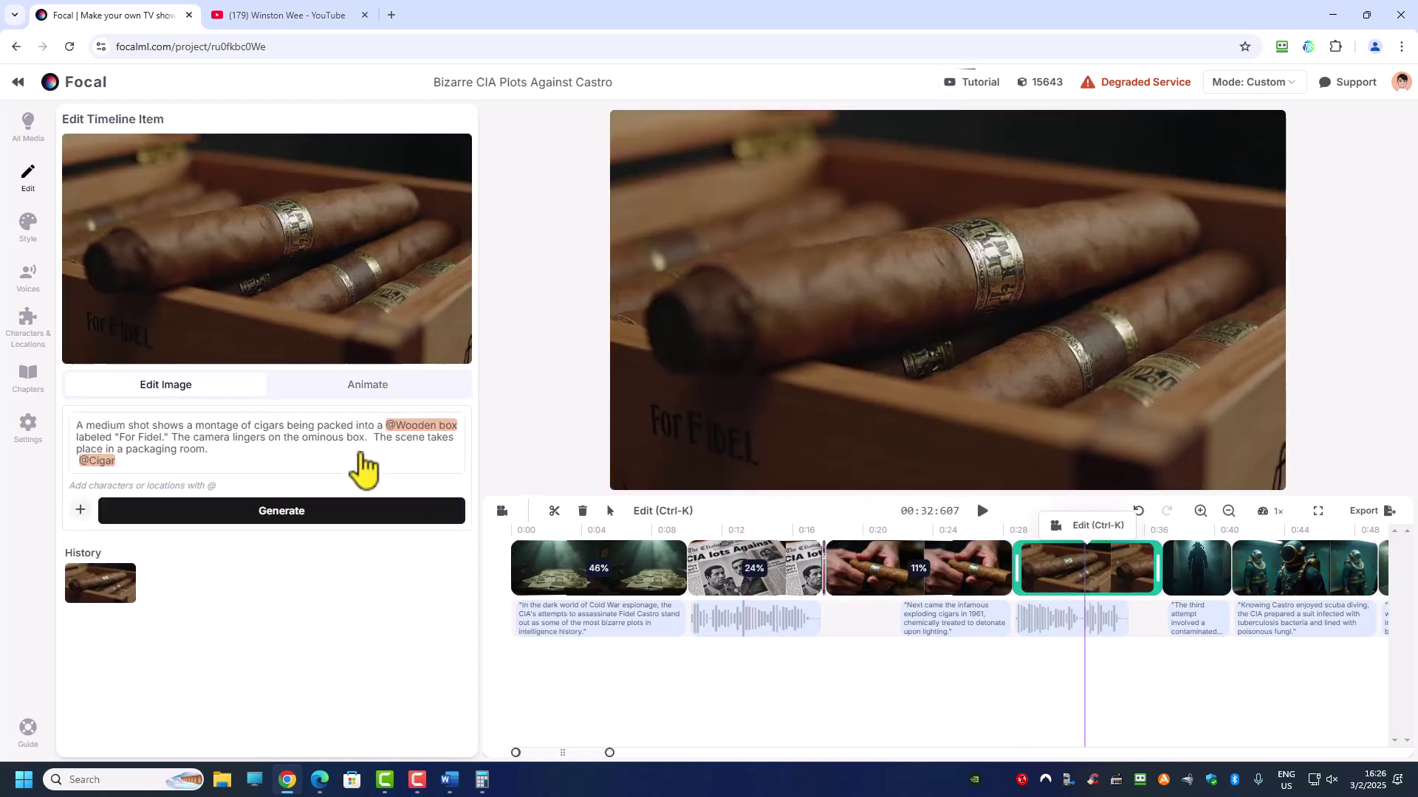
pyautogui.click(441, 491)
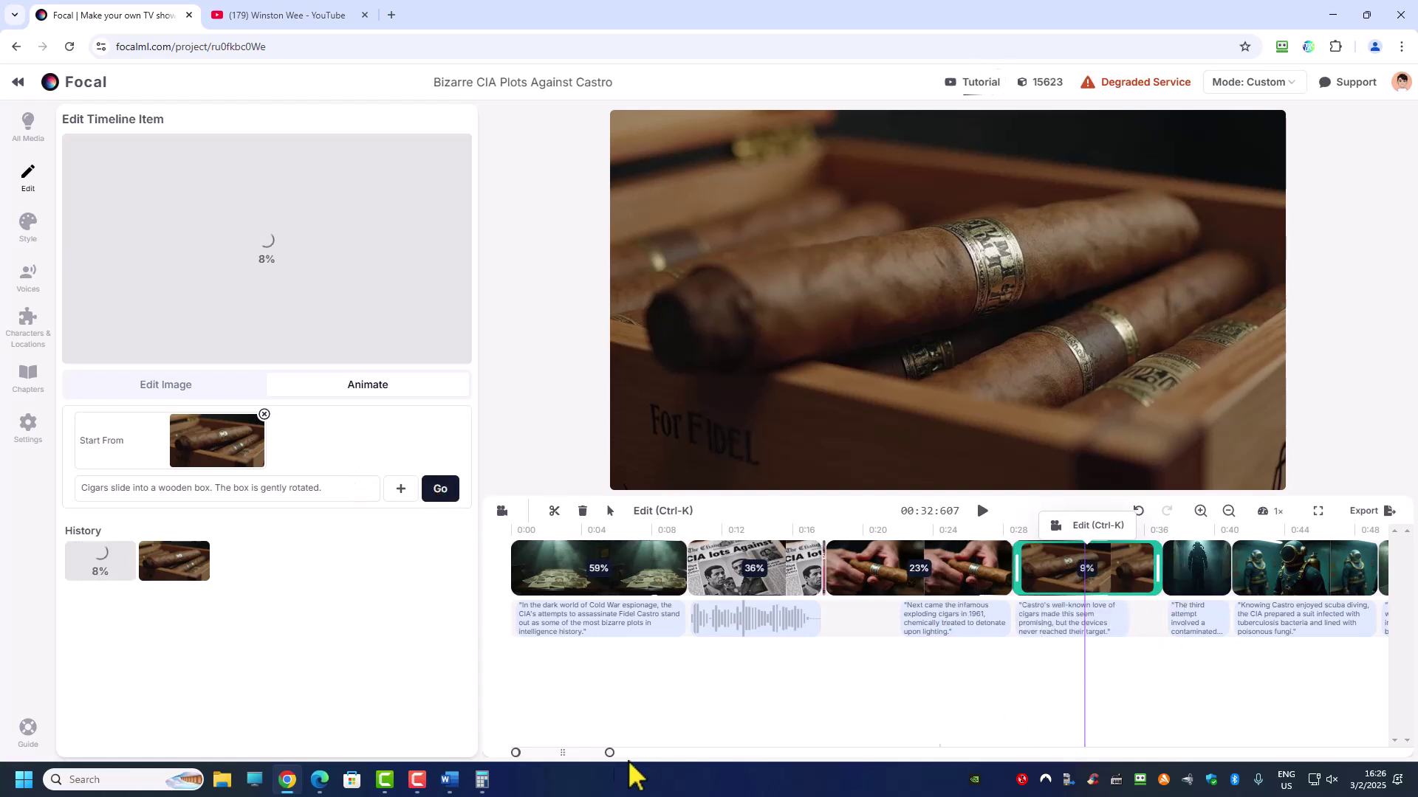
# Step: Animate the final rally clip with the prompt "The man raises his fist. People in the crowd cheer and wave their hands."
pyautogui.moveTo(579, 753); pyautogui.dragTo(621, 755)
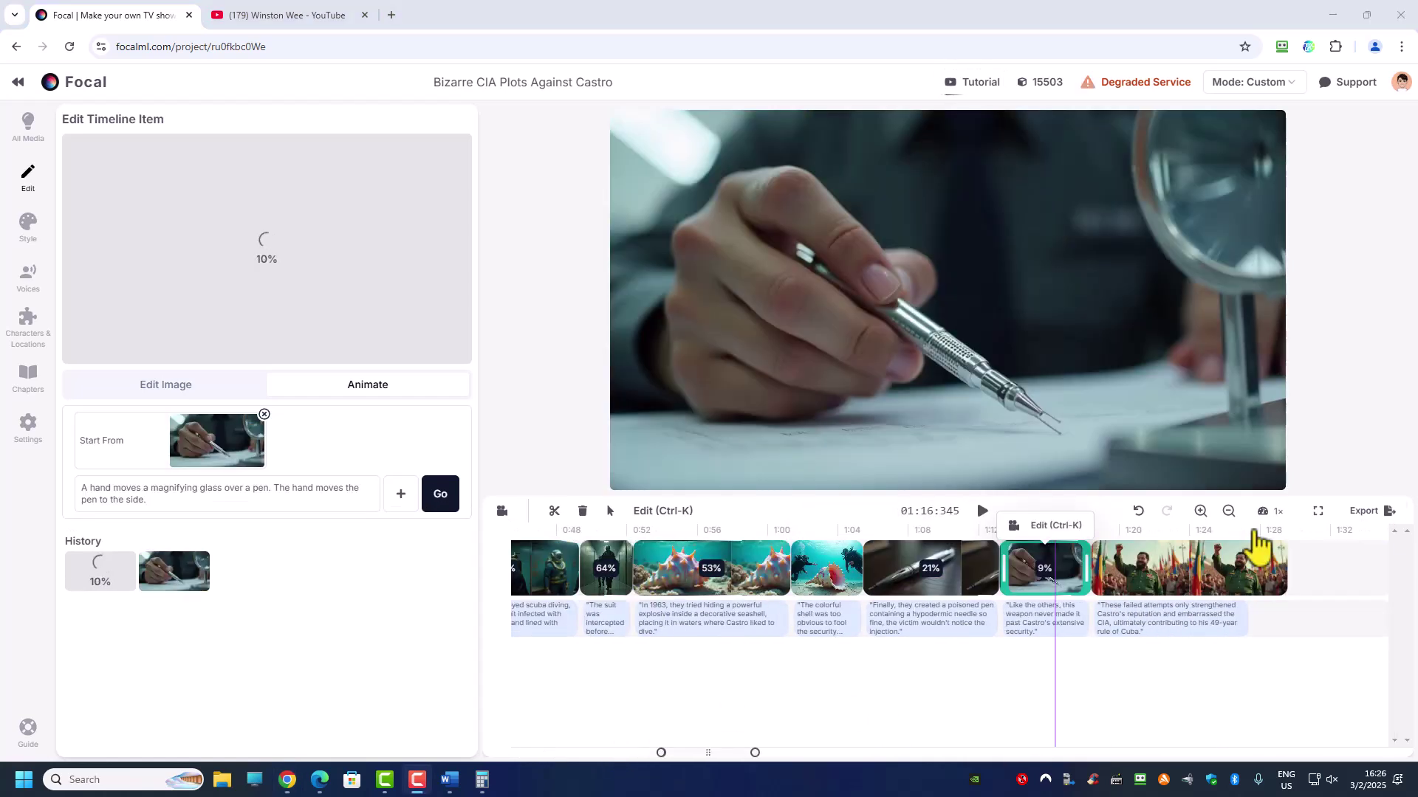
pyautogui.click(1148, 587)
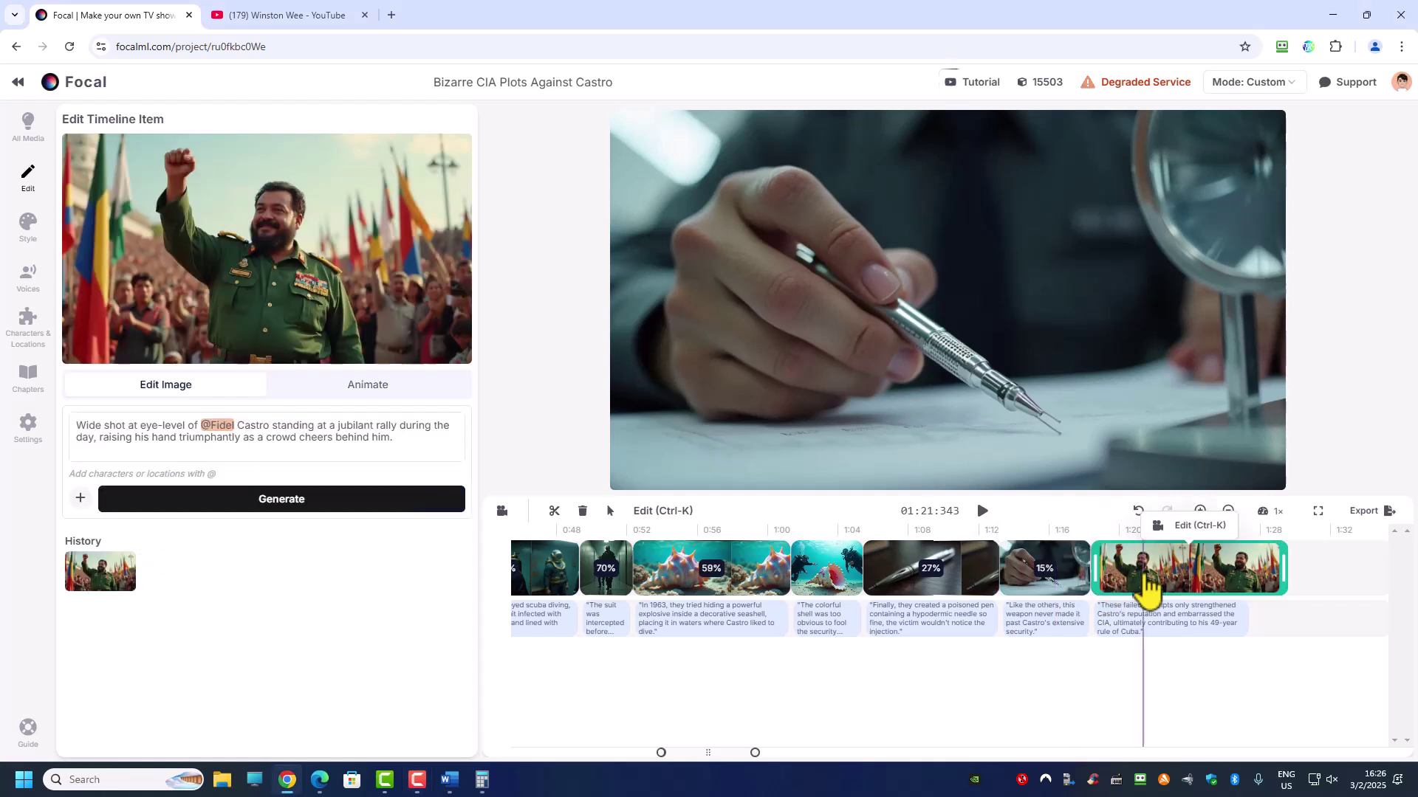
pyautogui.click(369, 387)
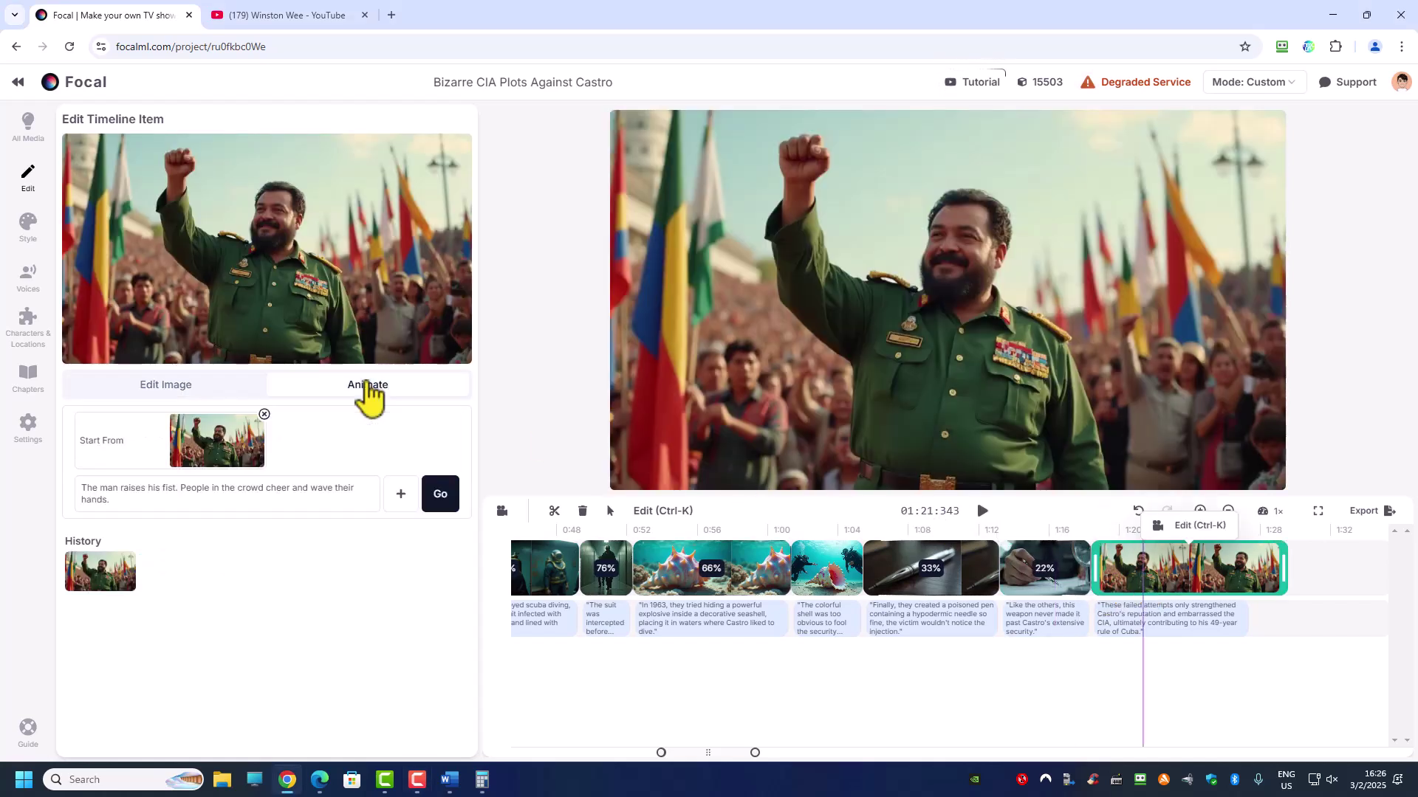
pyautogui.click(441, 496)
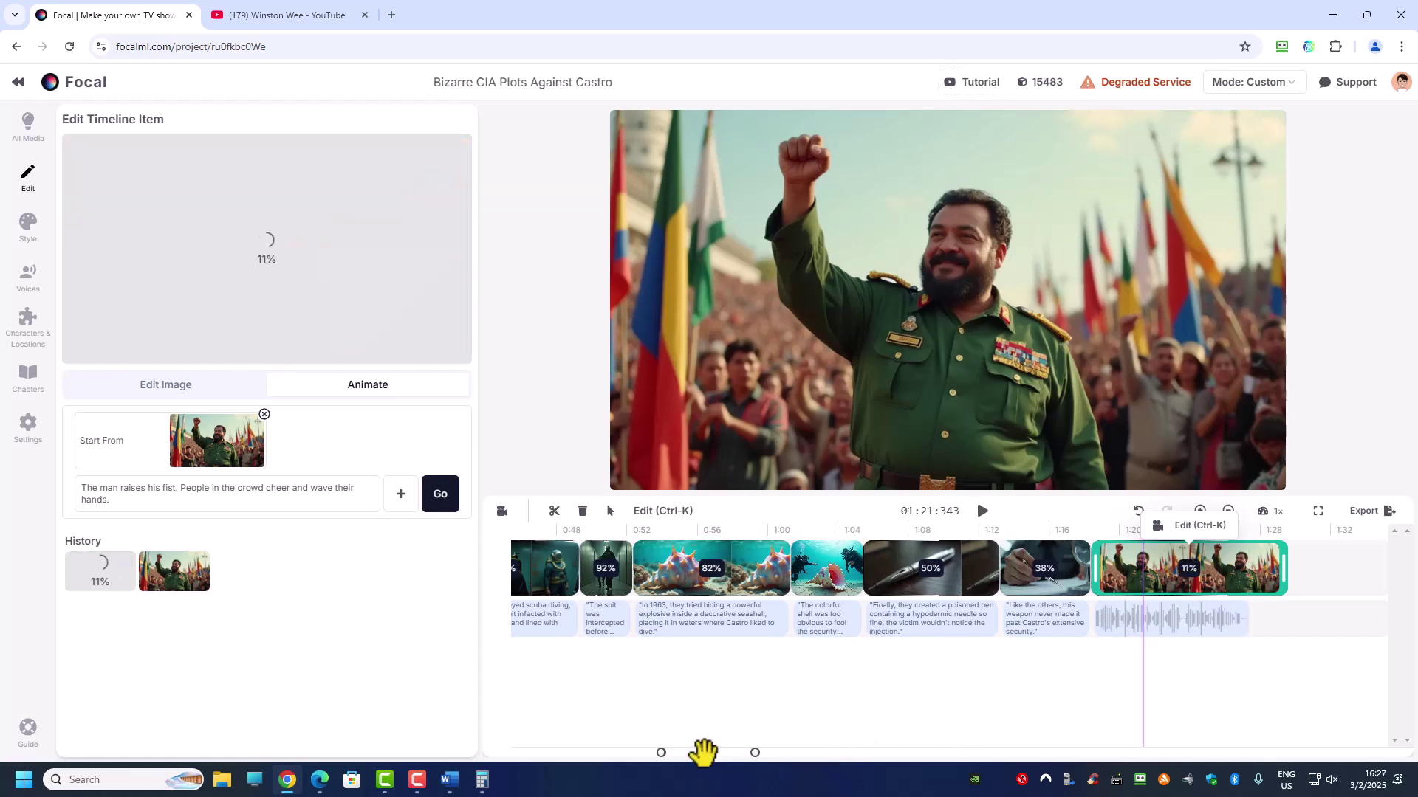
pyautogui.moveTo(703, 751); pyautogui.dragTo(502, 772)
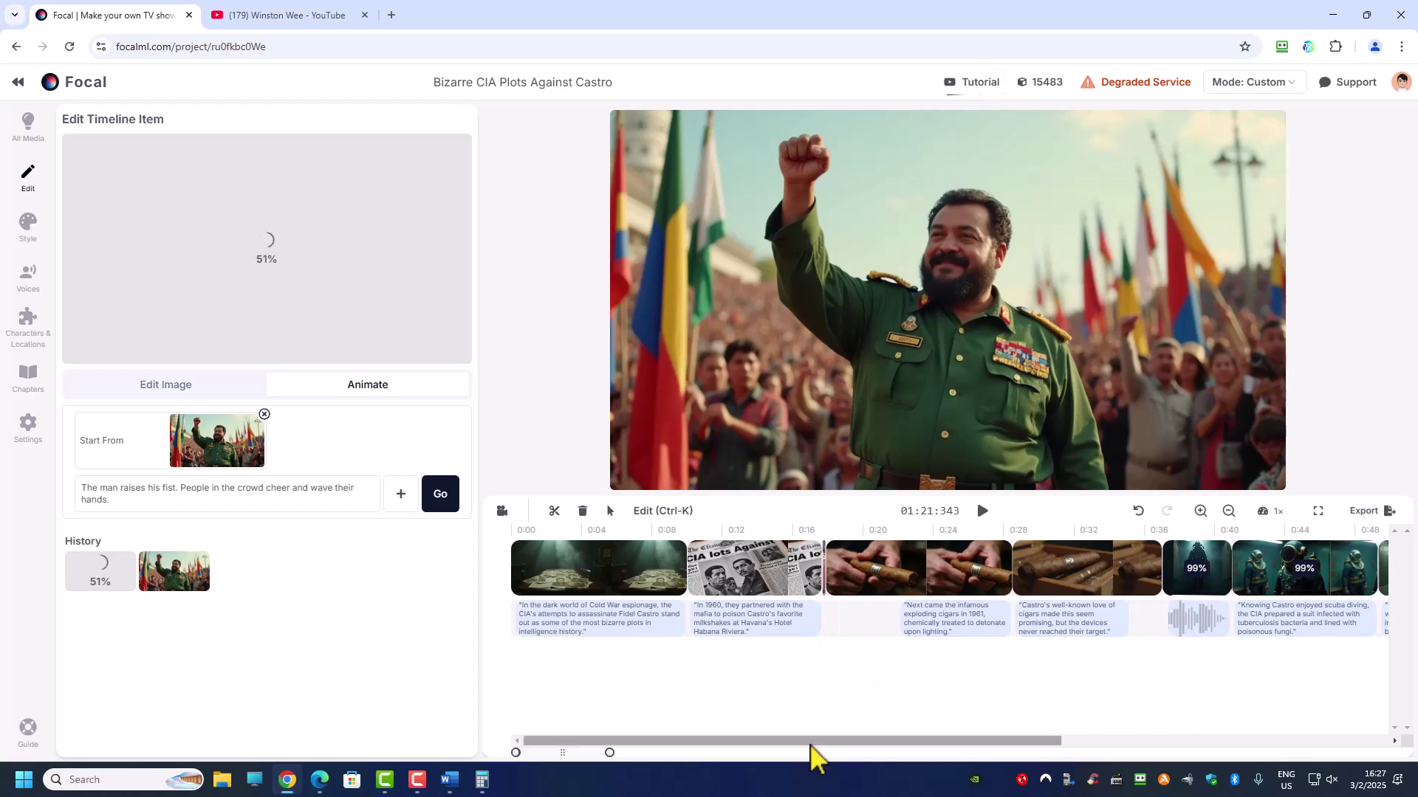
pyautogui.moveTo(812, 744); pyautogui.dragTo(921, 746)
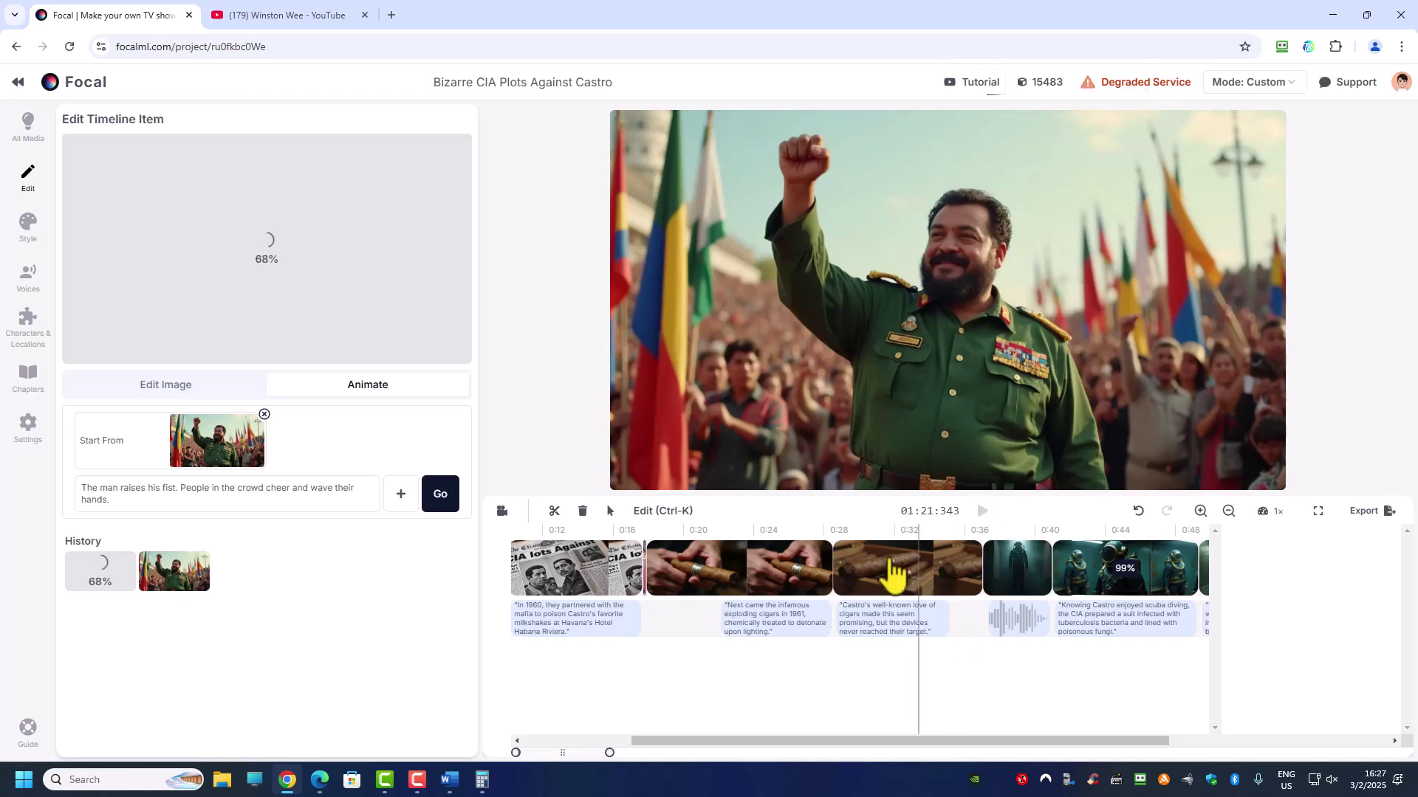
pyautogui.moveTo(671, 741); pyautogui.dragTo(623, 785)
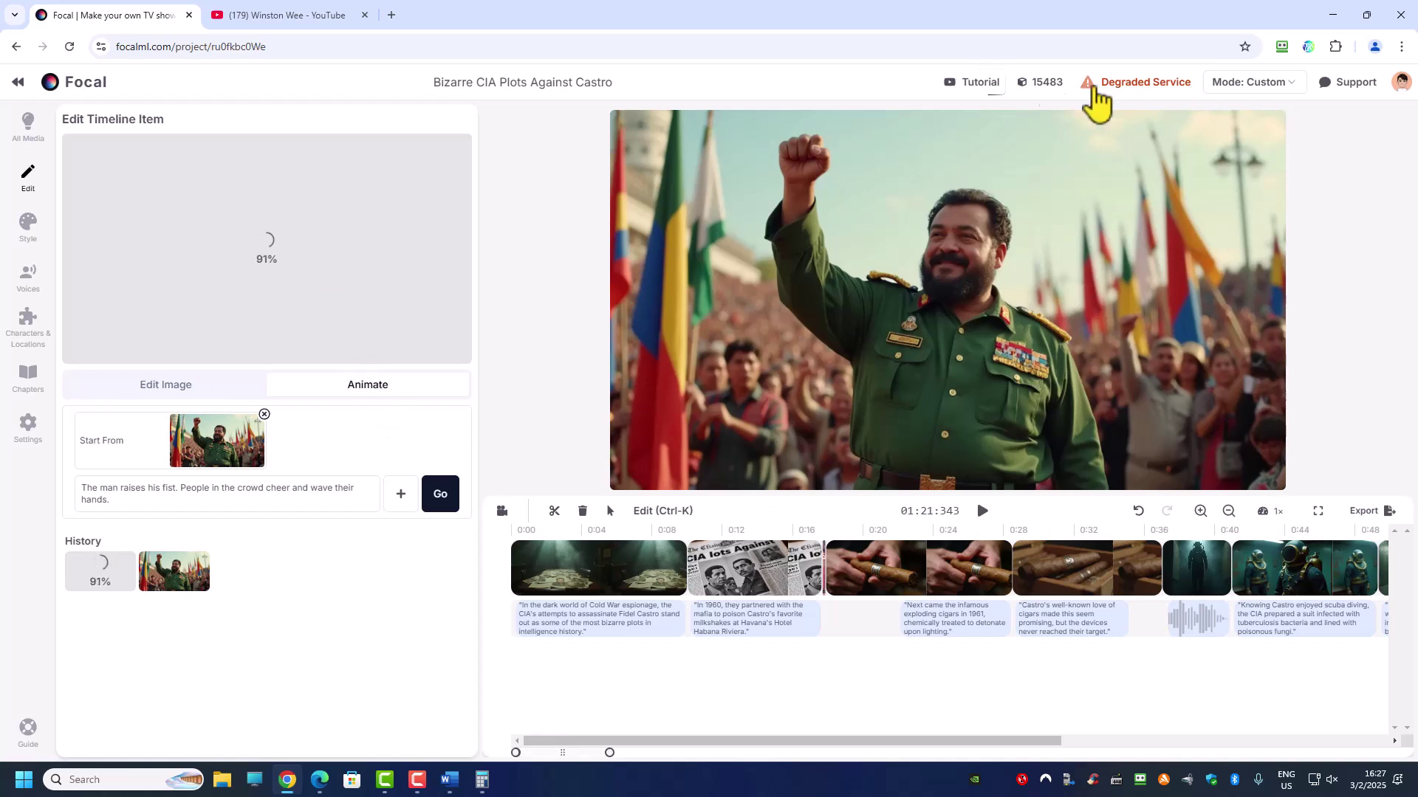
# Step: Switch to Calculator and subtract the remaining 15483 credits from the starting 15720, then return to the project
pyautogui.click(482, 781)
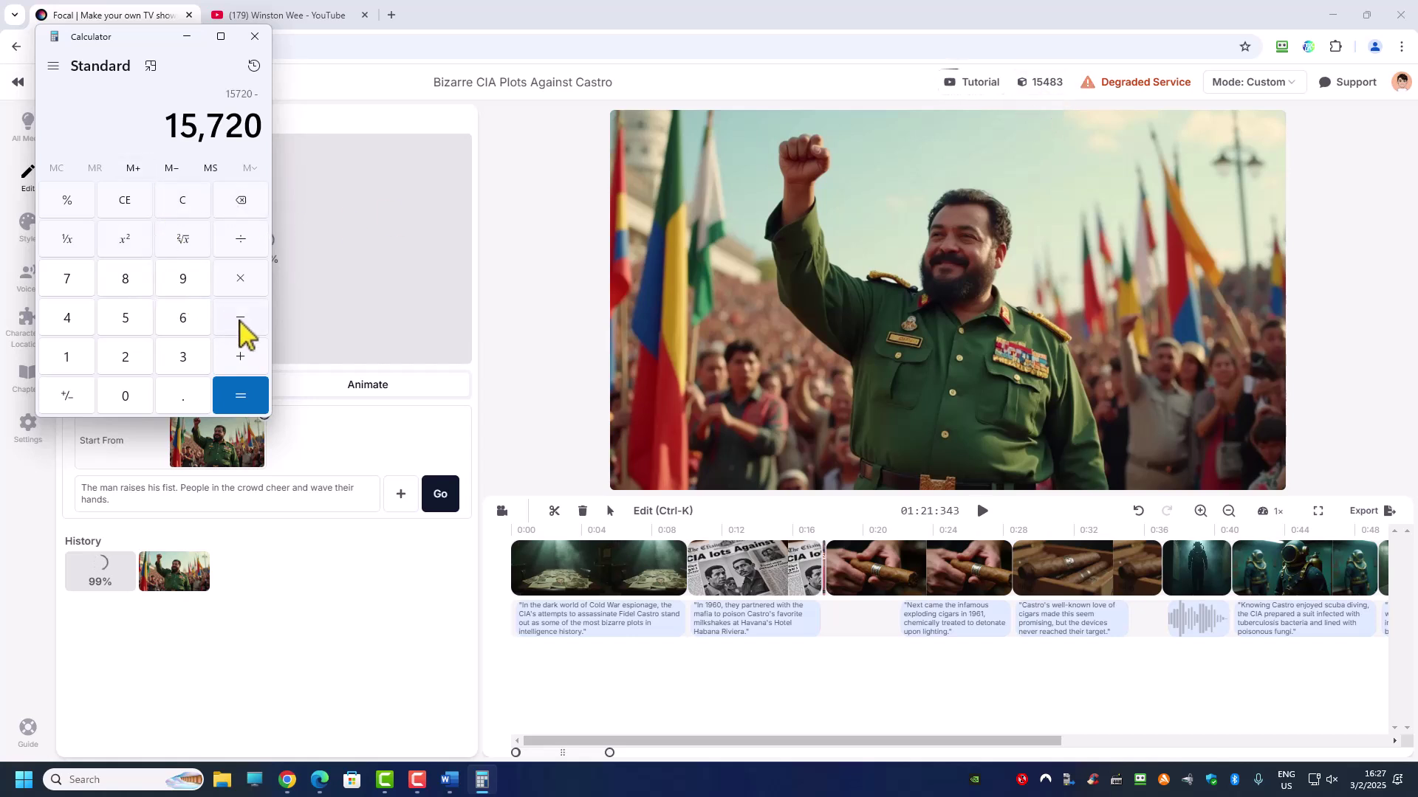
pyautogui.write('15483')
pyautogui.press('Return')
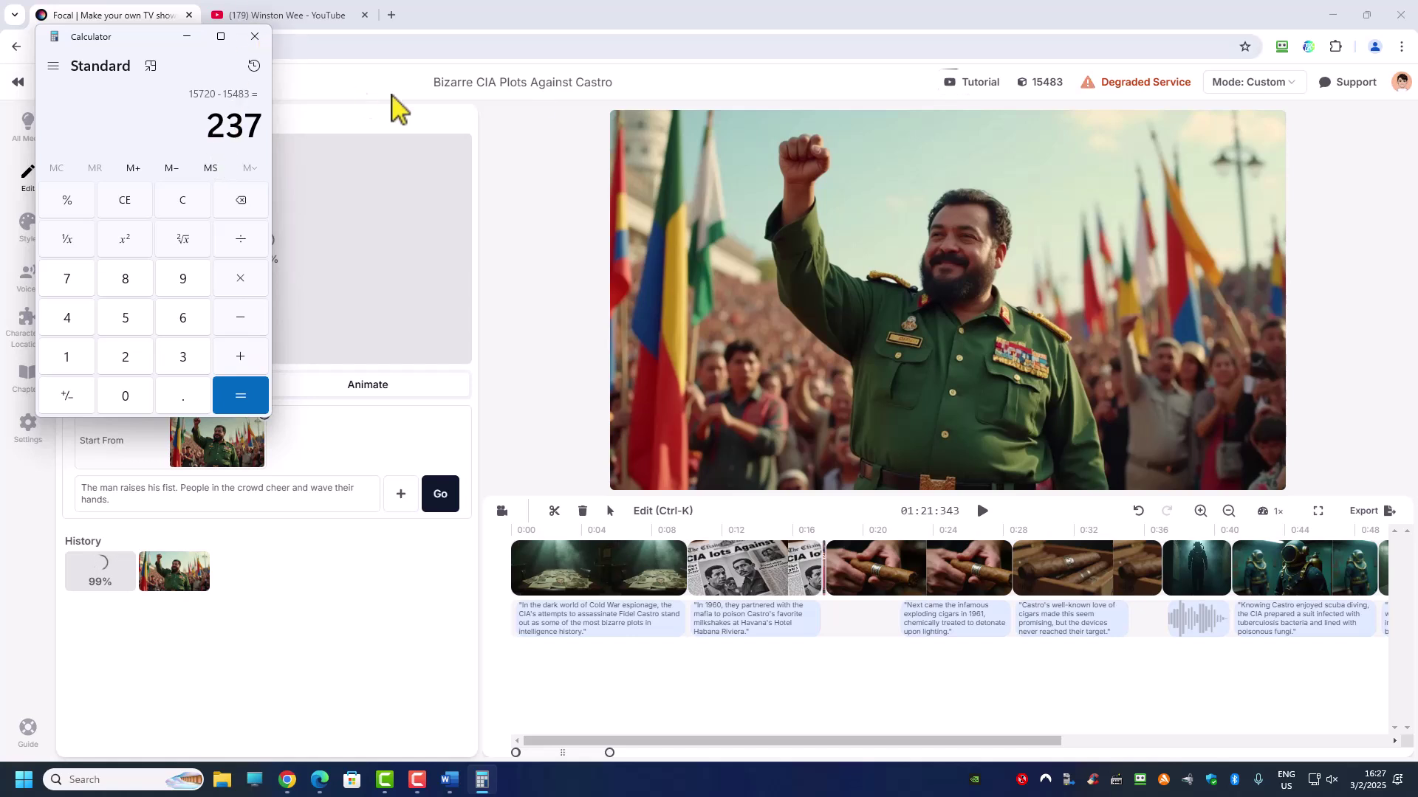
pyautogui.click(643, 13)
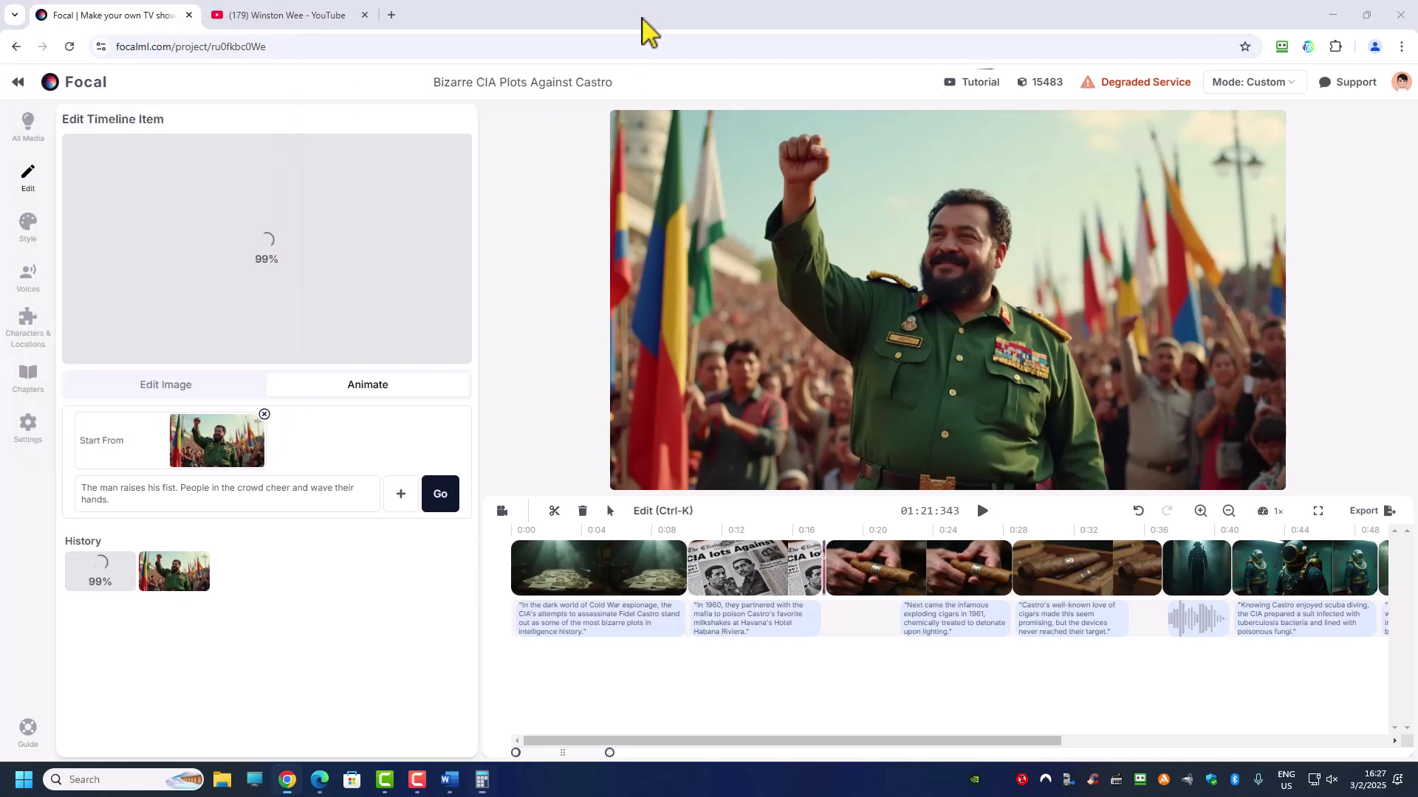
pyautogui.moveTo(775, 741); pyautogui.dragTo(950, 741)
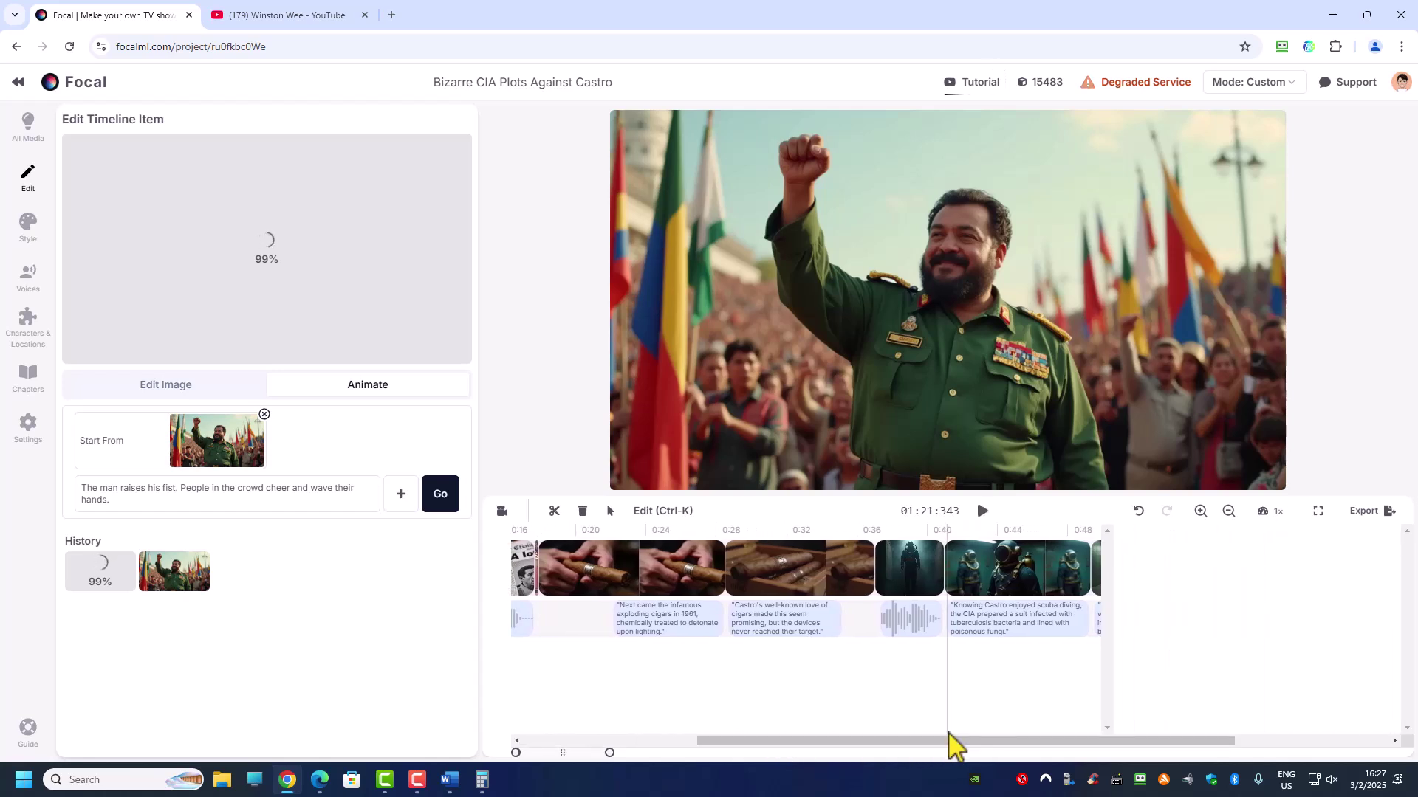
pyautogui.click(661, 741)
pyautogui.click(661, 741)
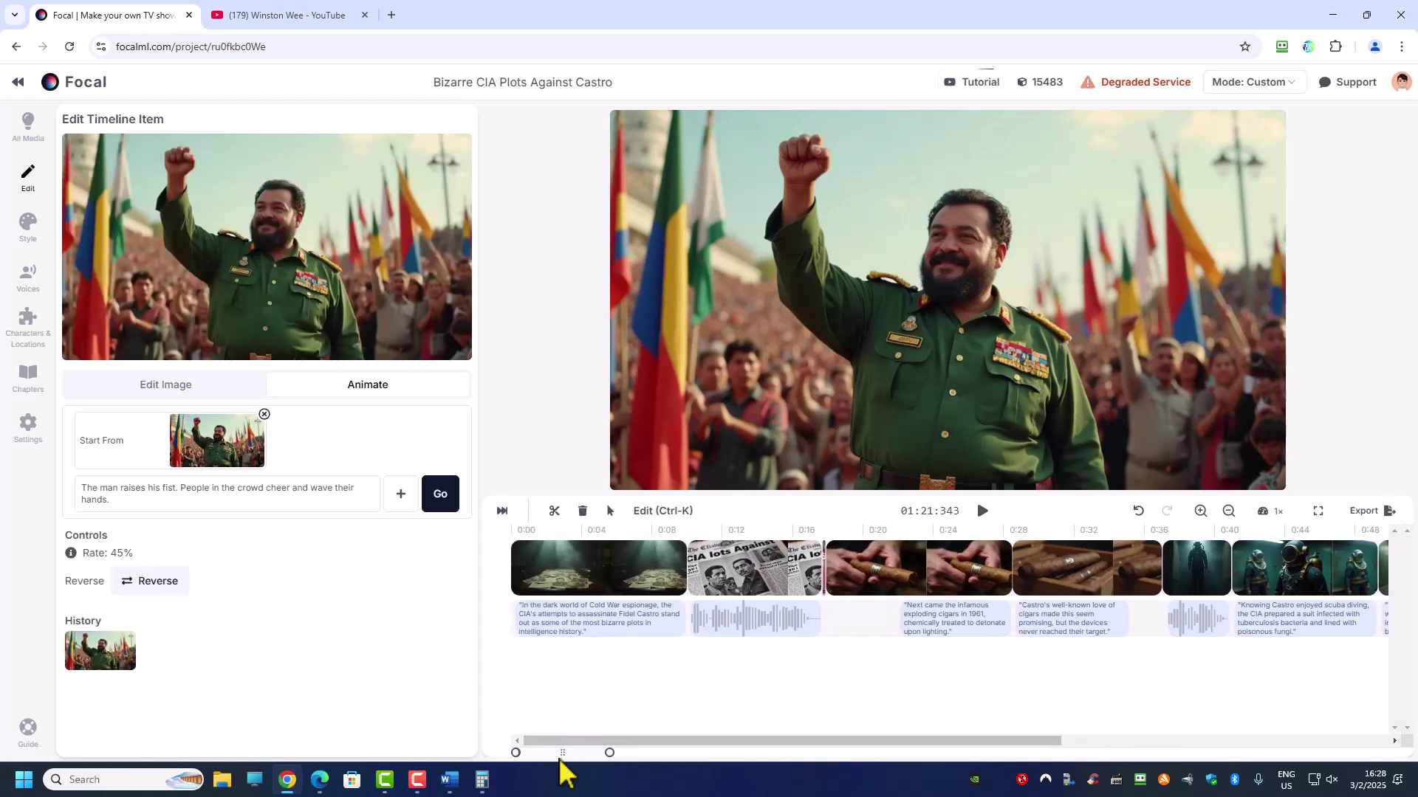
pyautogui.moveTo(559, 751)
pyautogui.mouseDown()
pyautogui.moveTo(740, 753)
pyautogui.moveTo(499, 755)
pyautogui.moveTo(718, 754)
pyautogui.moveTo(579, 756)
pyautogui.mouseUp()
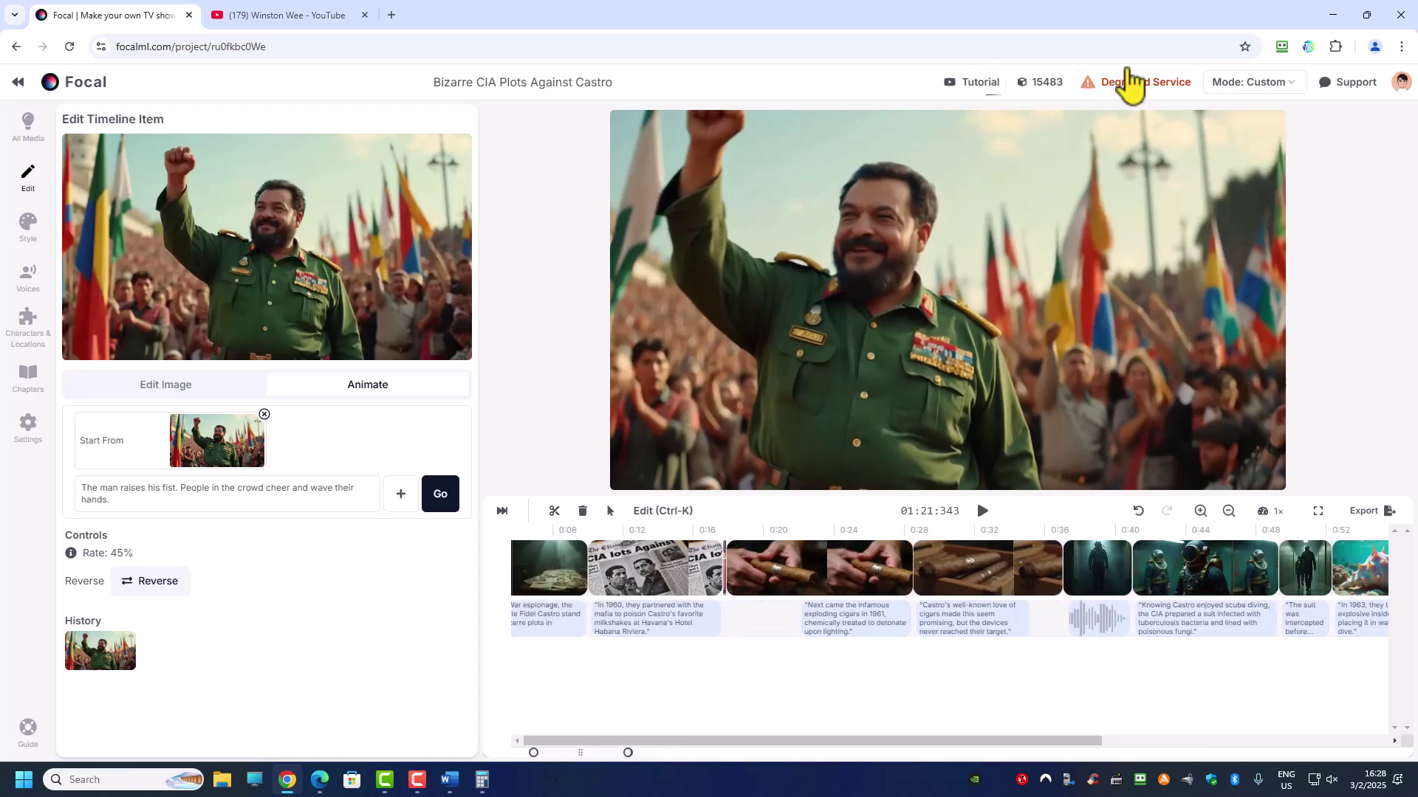
# Step: Review today's credit usage per model, checking the flux-dev images and eleven-labs-voices characters, and close the credits overview
pyautogui.click(1045, 84)
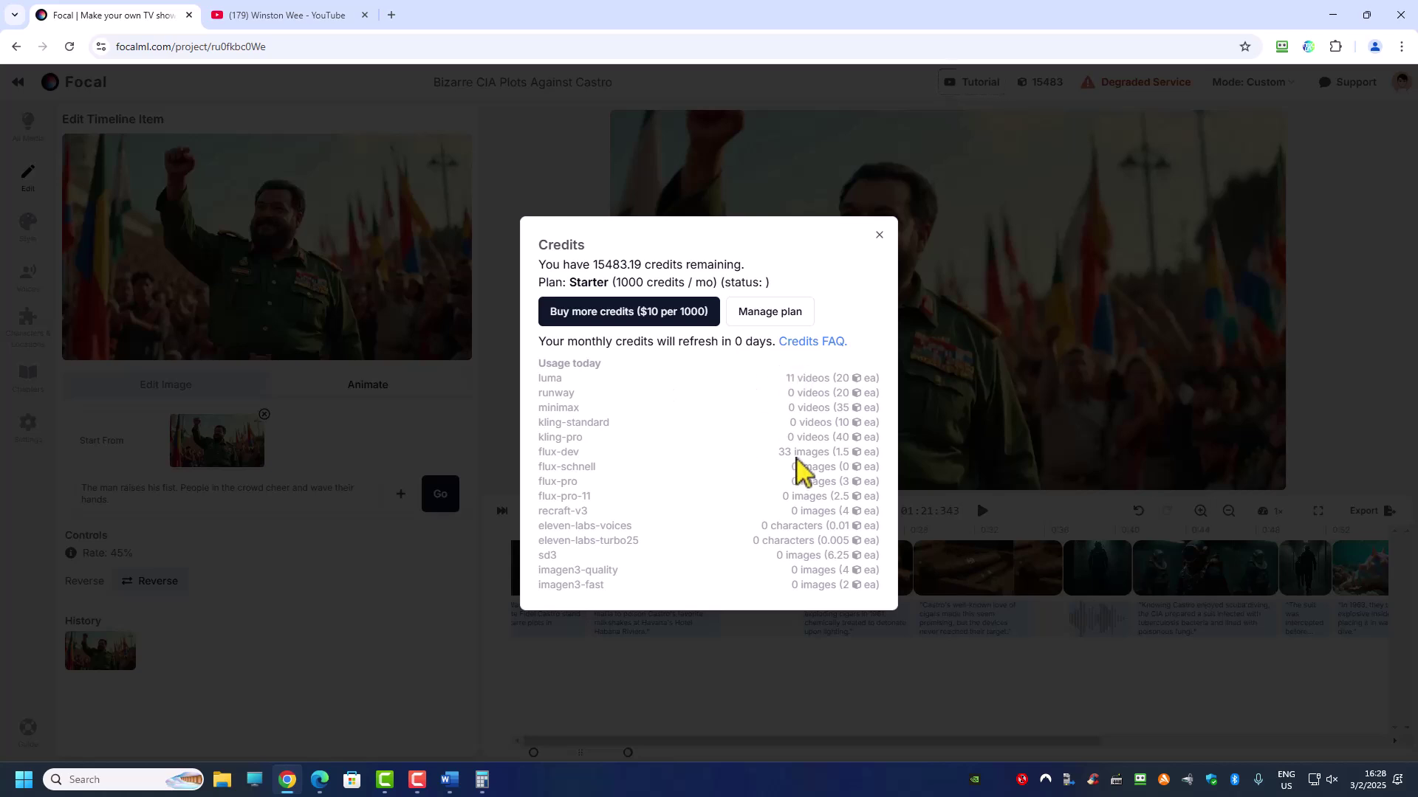
pyautogui.moveTo(779, 452); pyautogui.dragTo(829, 455)
pyautogui.moveTo(779, 453); pyautogui.dragTo(812, 452)
pyautogui.moveTo(762, 526); pyautogui.dragTo(794, 543)
pyautogui.click(803, 560)
pyautogui.click(879, 236)
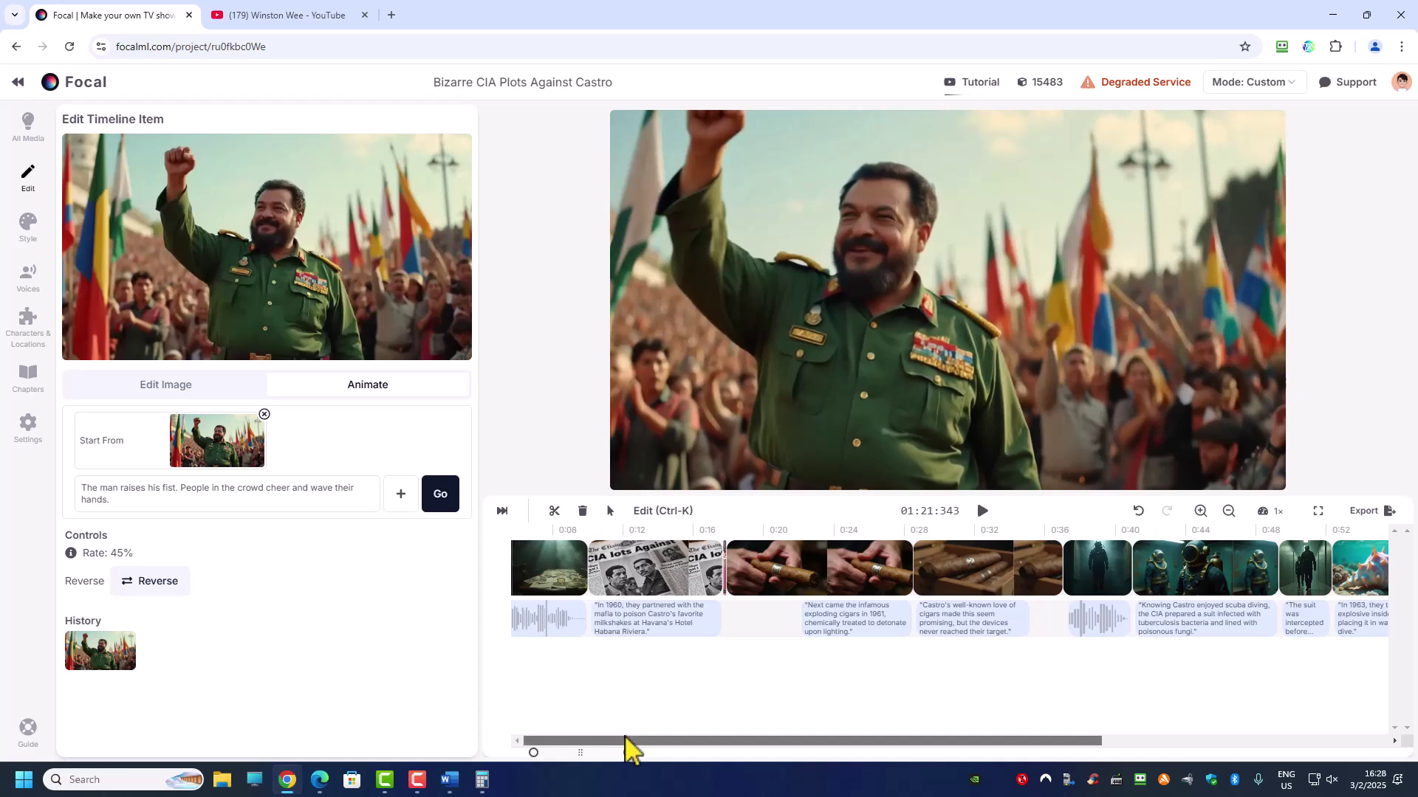
# Step: Play the animated video from the start of the timeline and enlarge the player view
pyautogui.click(533, 558)
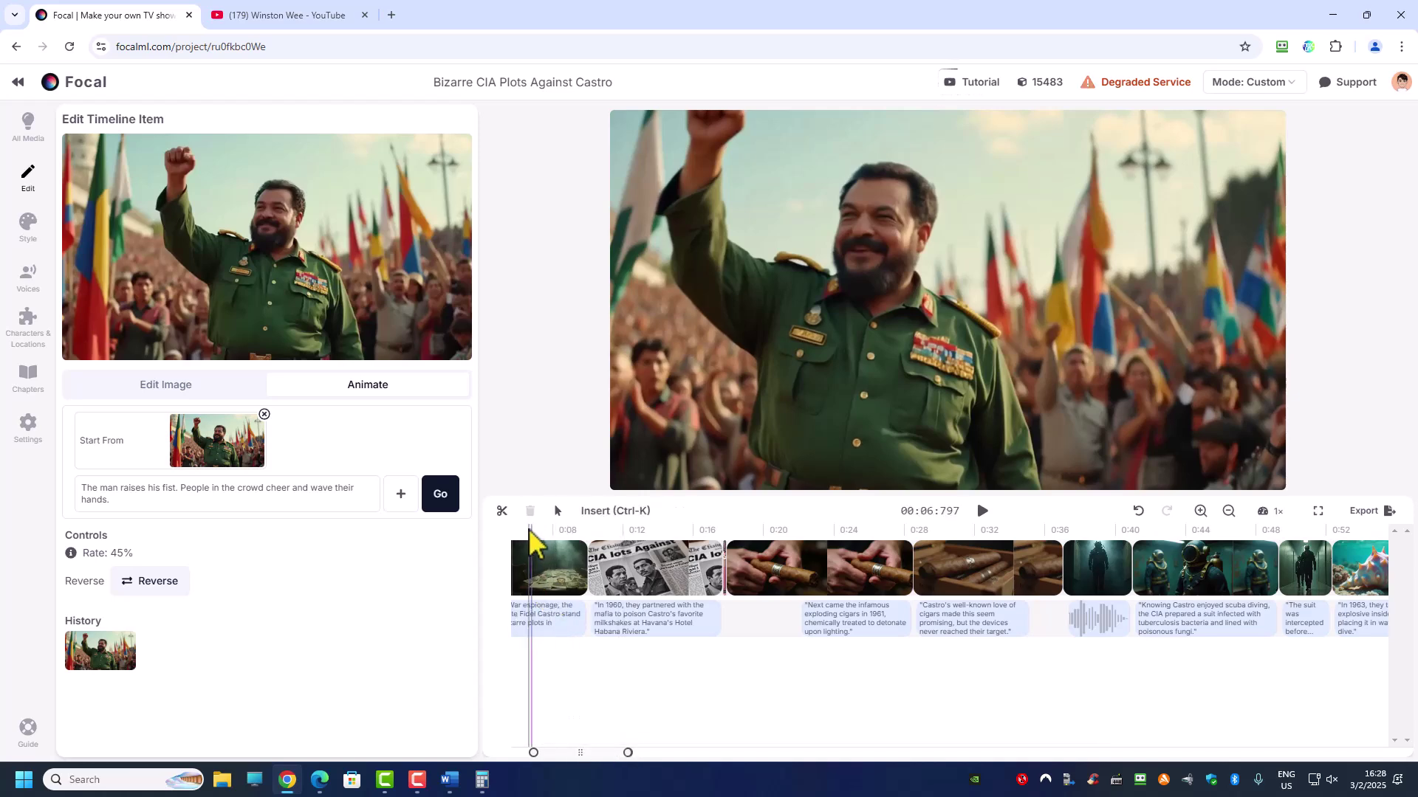
pyautogui.click(515, 554)
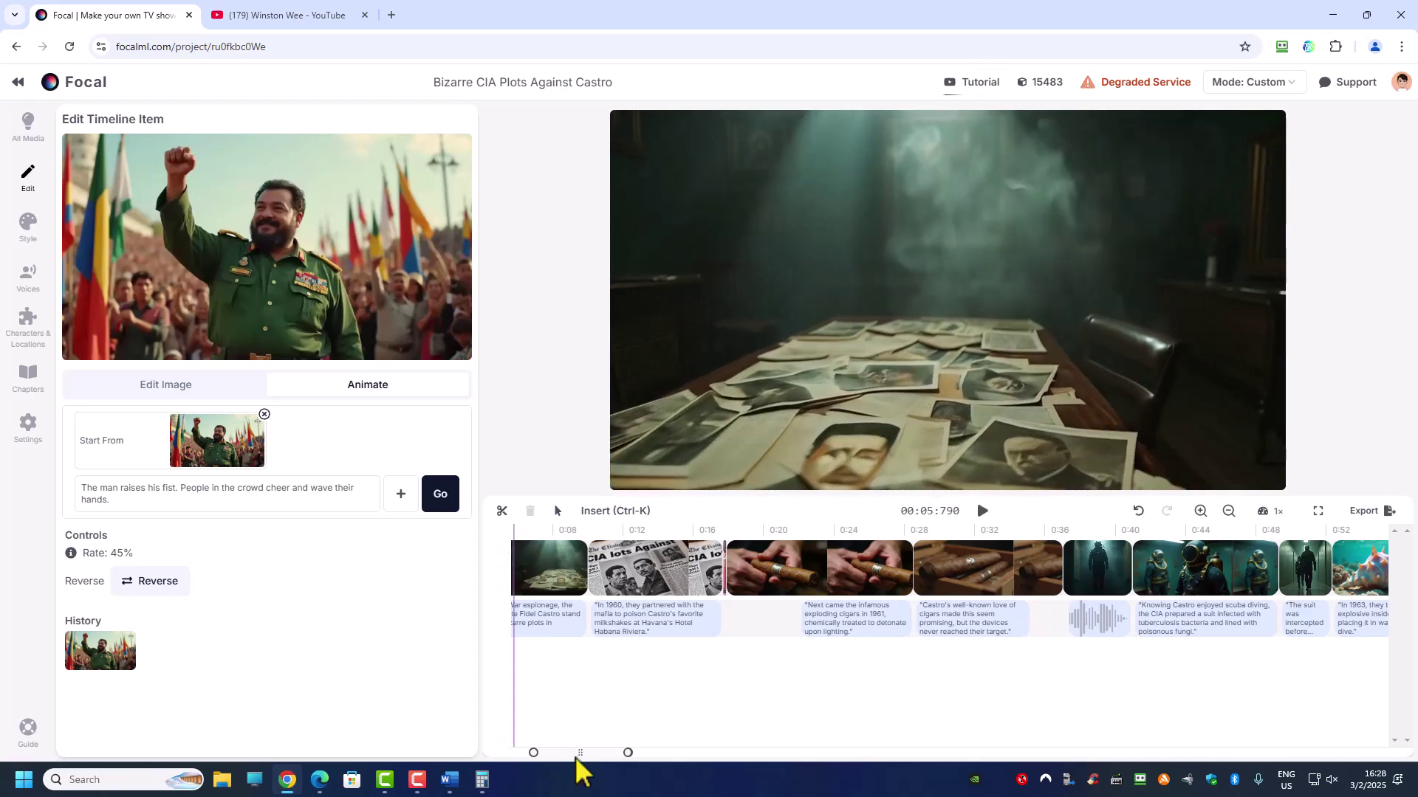
pyautogui.moveTo(573, 753); pyautogui.dragTo(547, 760)
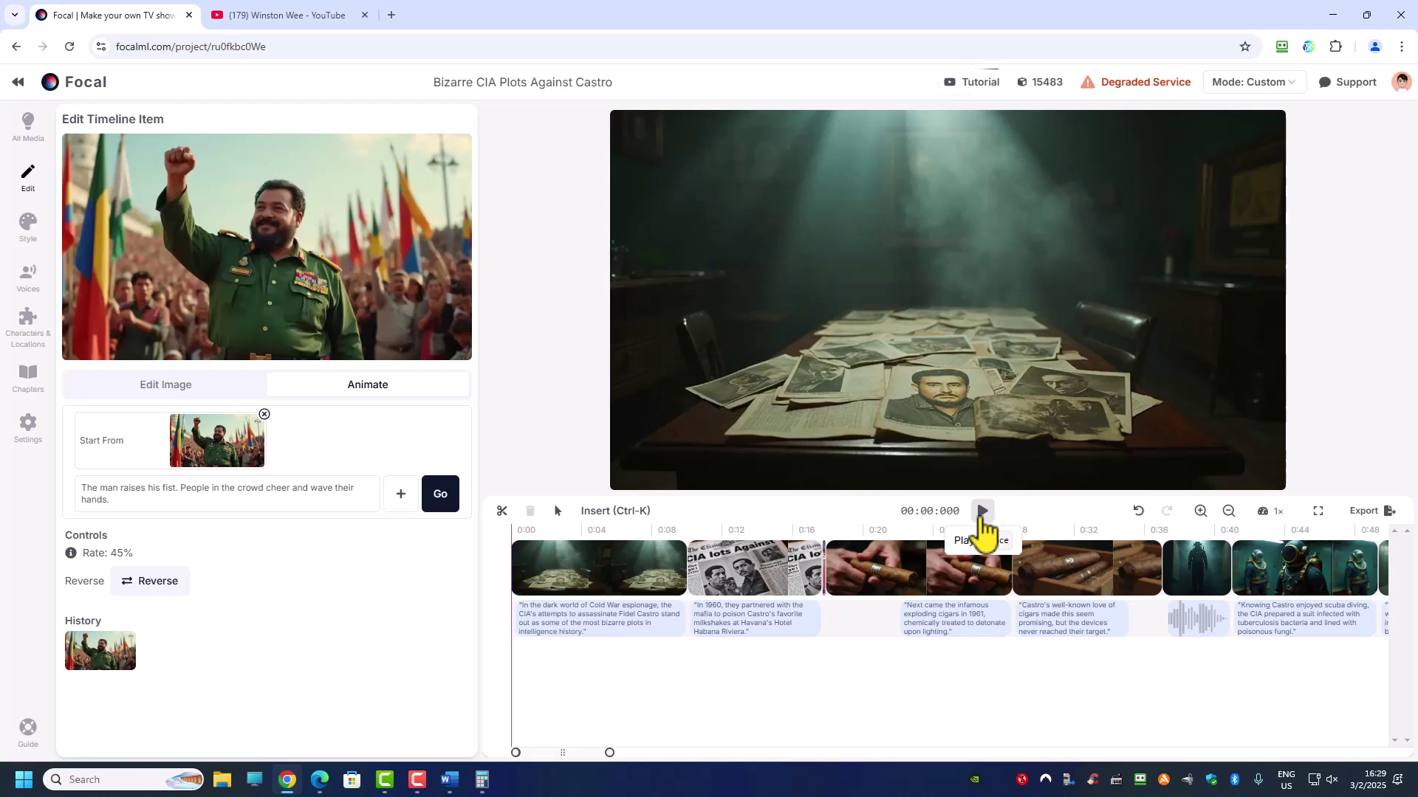
pyautogui.click(983, 512)
pyautogui.click(1318, 512)
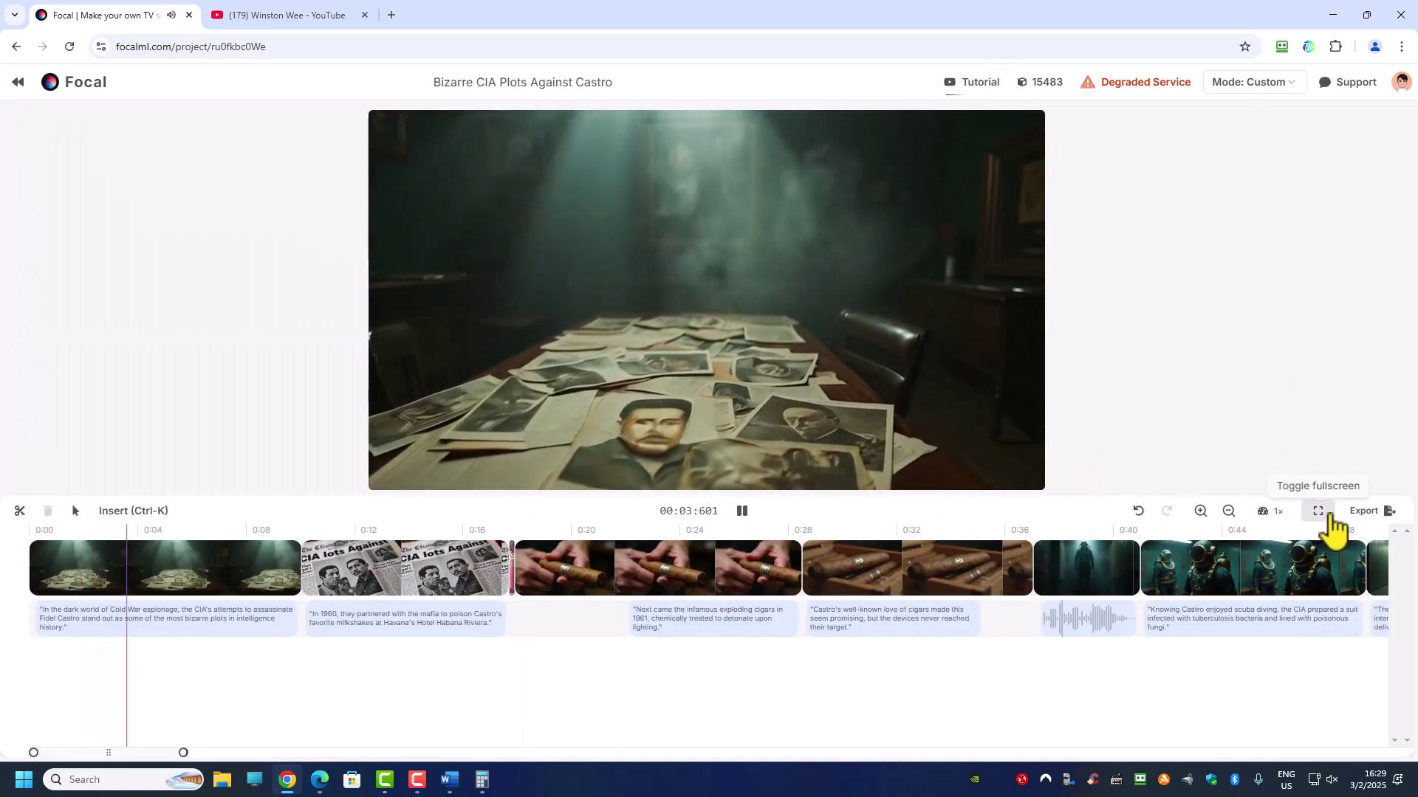
# Step: Watch the video in fullscreen and inspect the divers, seashell and rally clips on the timeline
pyautogui.click(1331, 527)
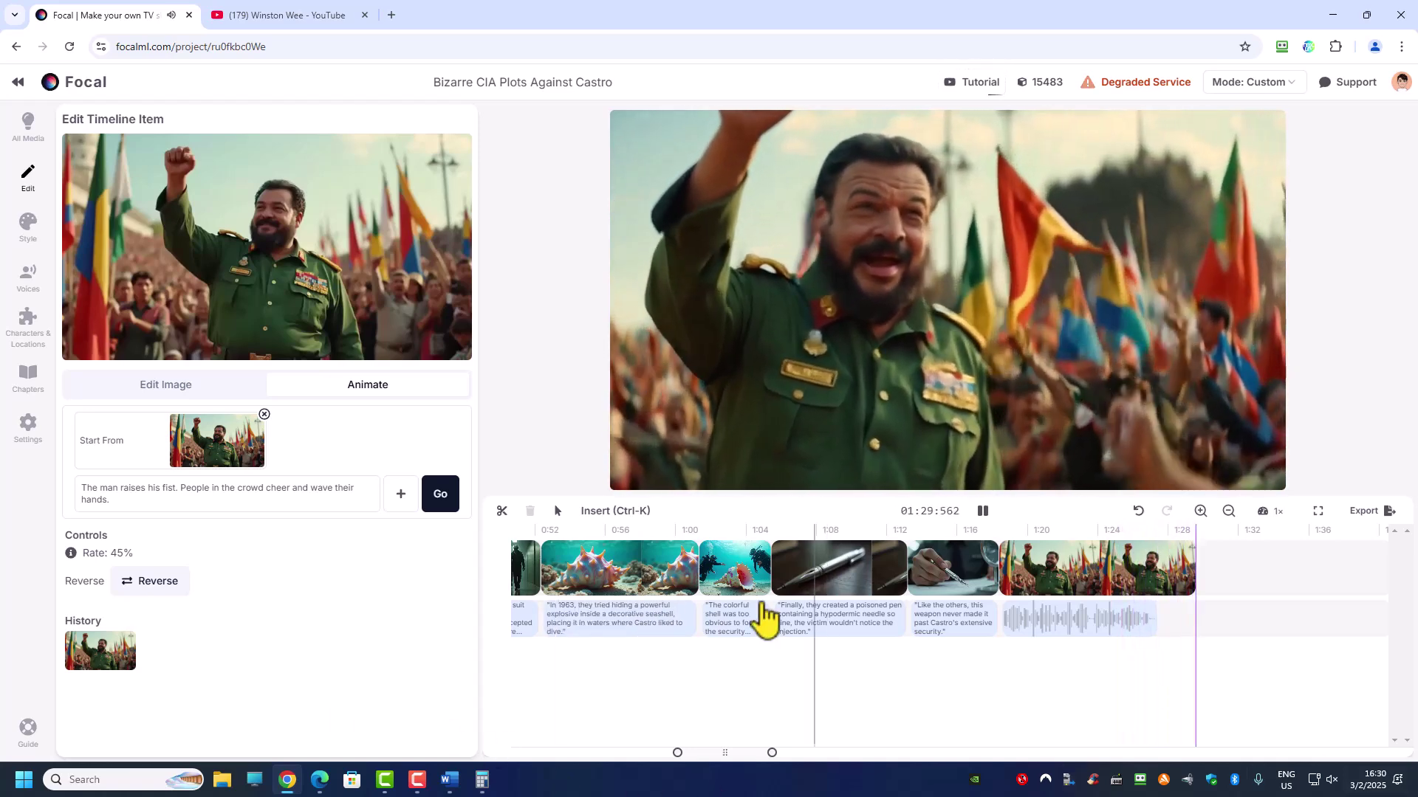
pyautogui.click(739, 580)
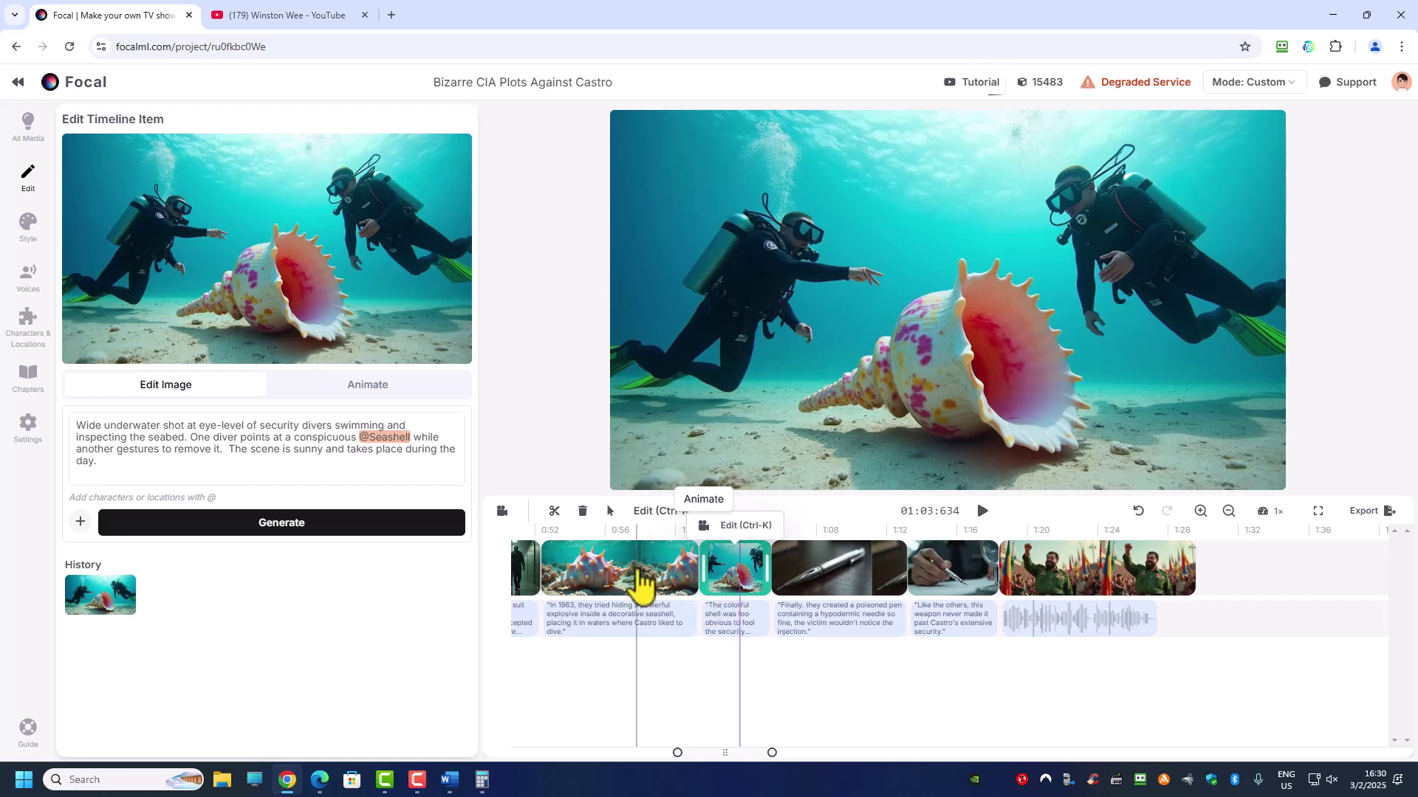
pyautogui.click(640, 582)
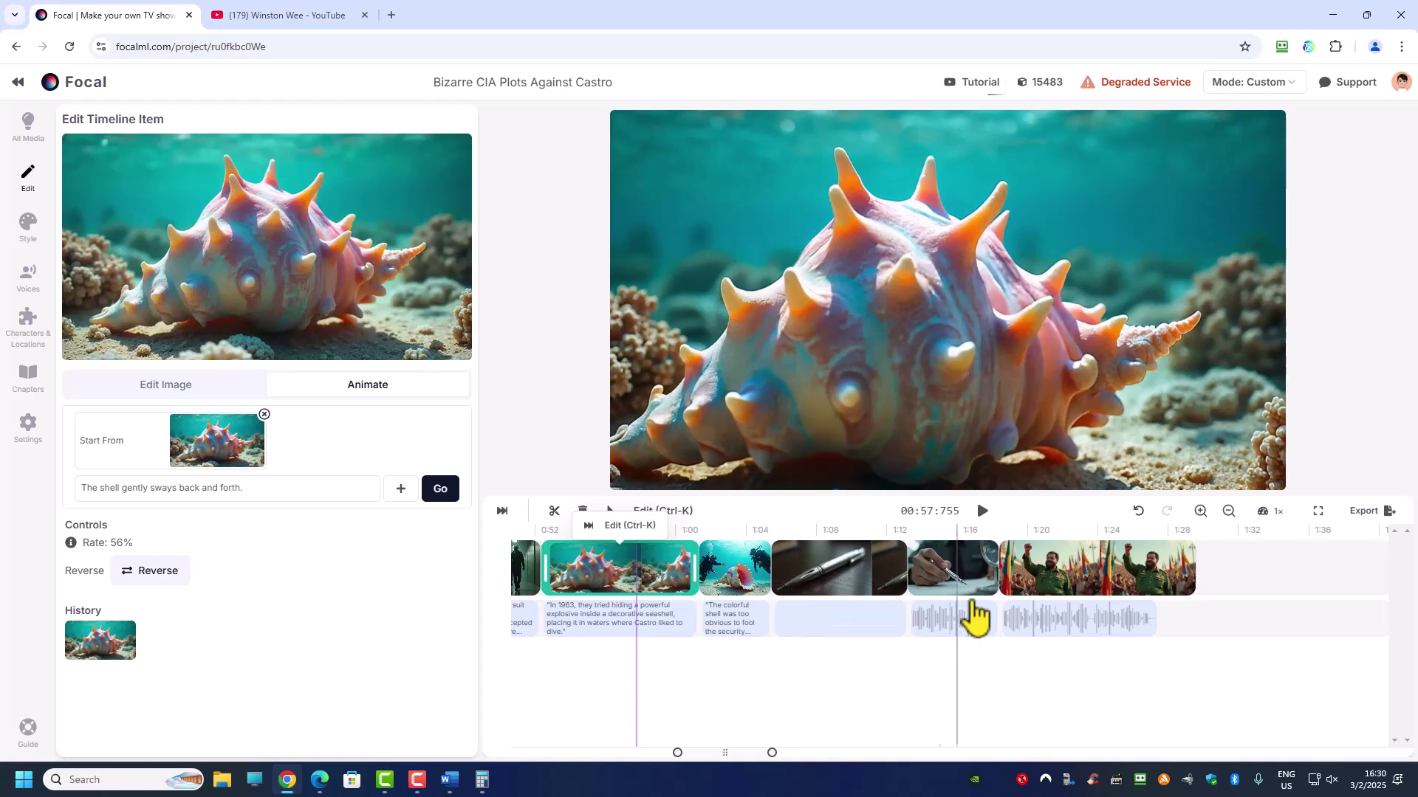
pyautogui.click(1095, 573)
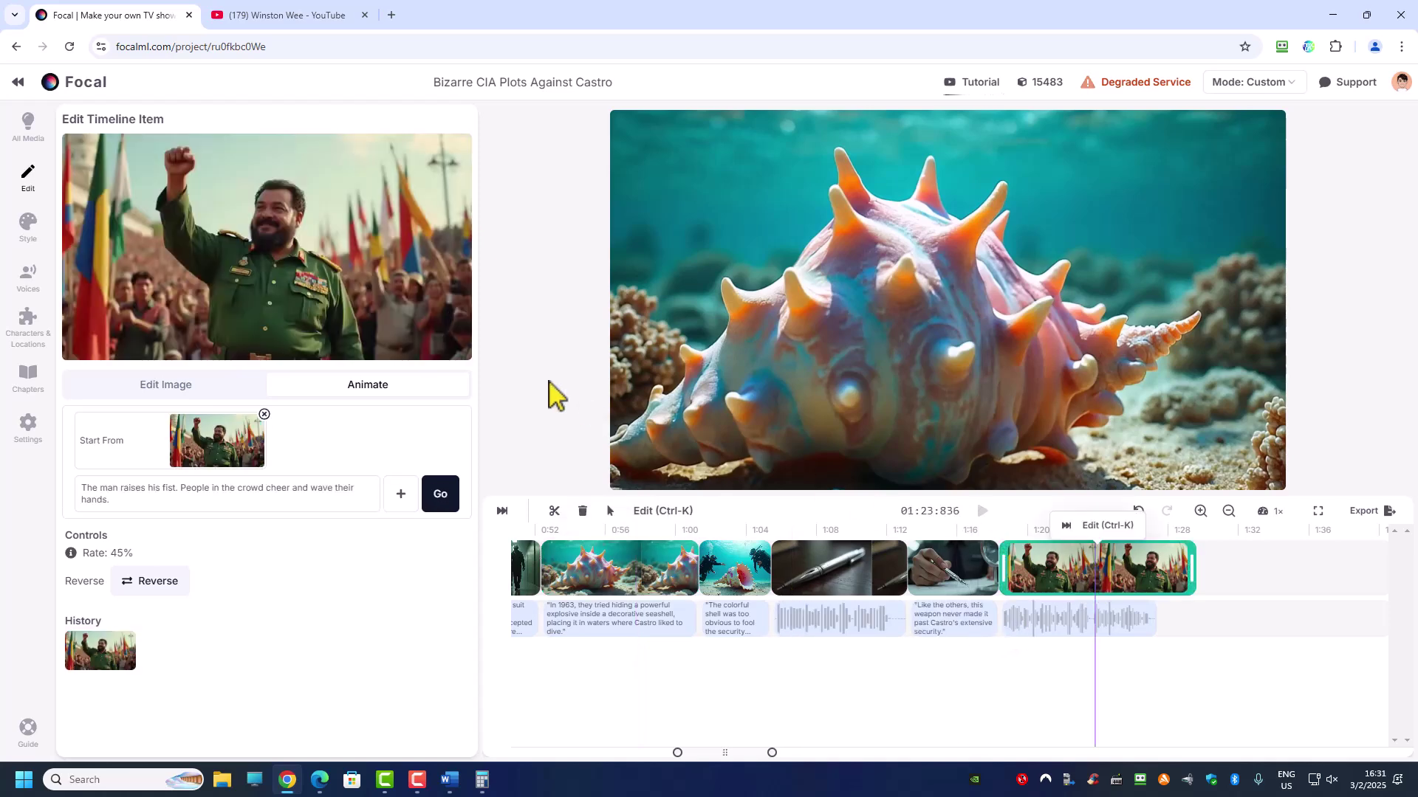
# Step: Switch to the Word document Work Flow.docx, review its traditional workflow list by highlighting Leonardo AI and Runway, and return to the project
pyautogui.click(450, 780)
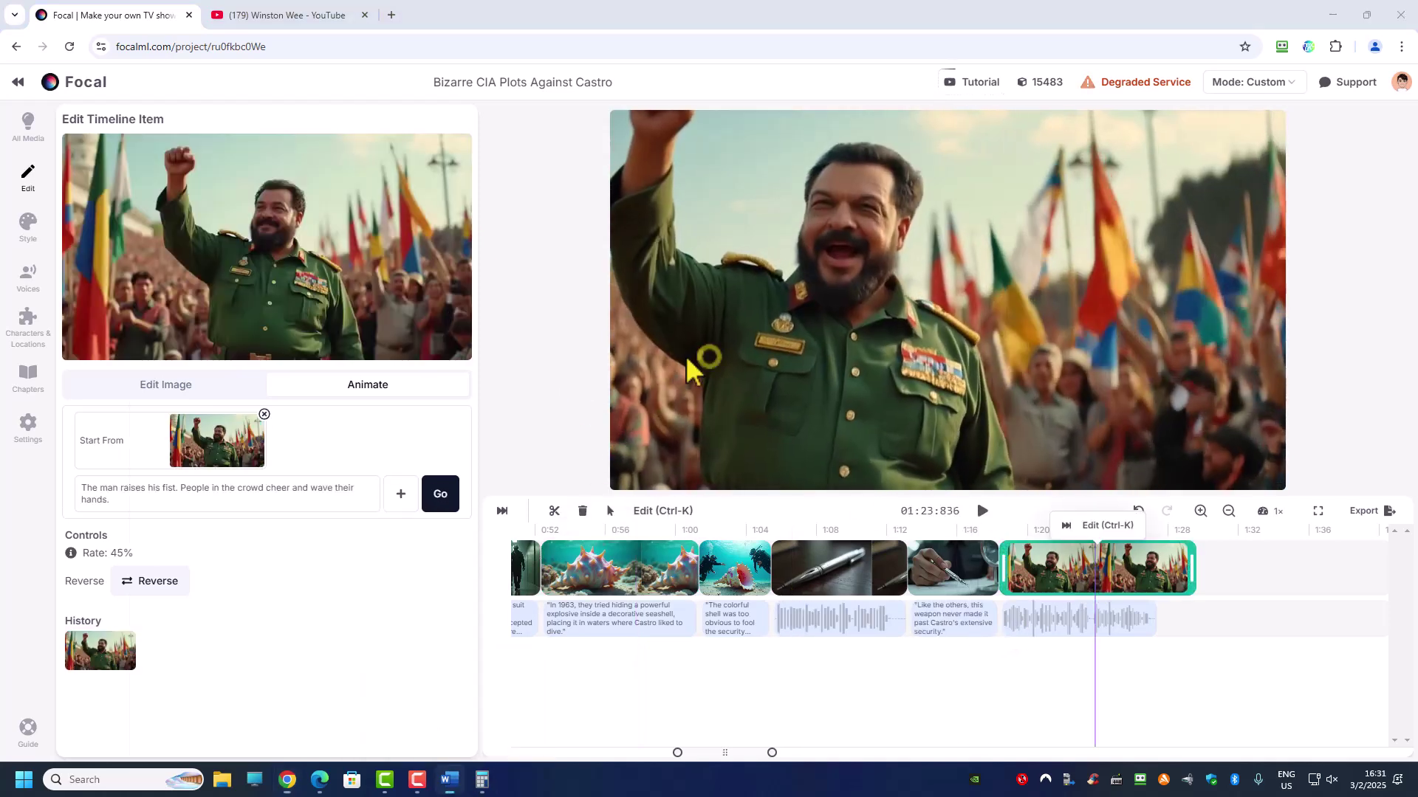
pyautogui.scroll(3, 705, 412)
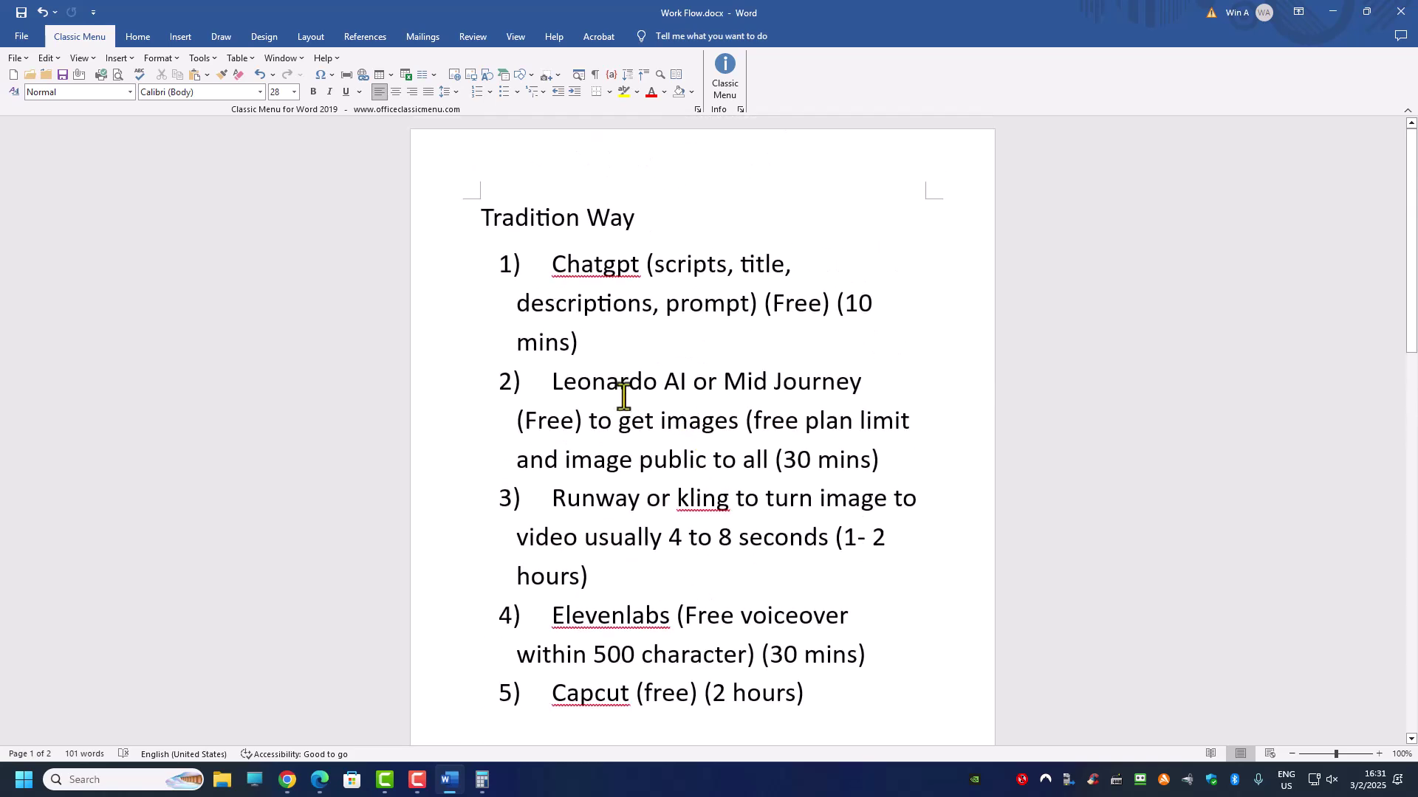
pyautogui.moveTo(553, 384); pyautogui.dragTo(707, 385)
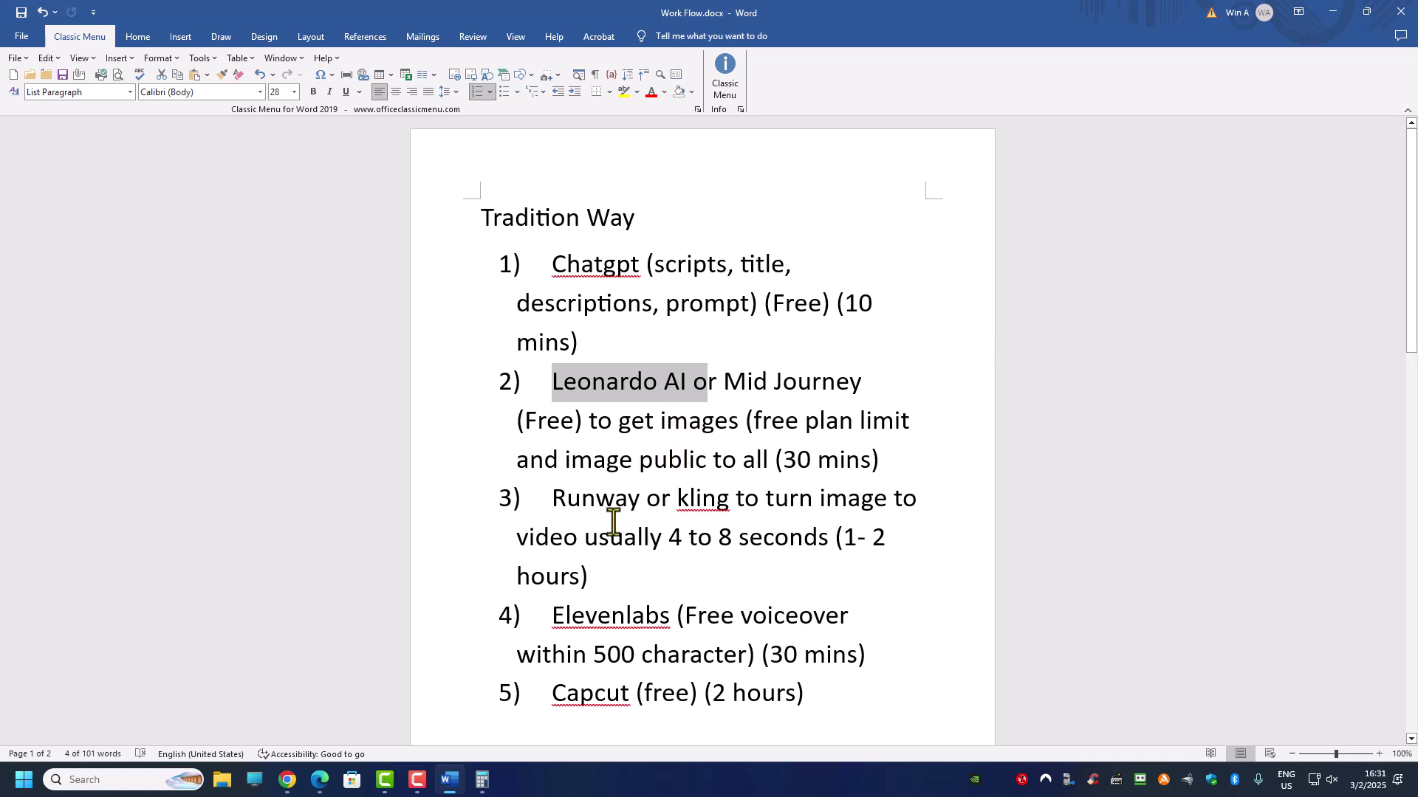
pyautogui.moveTo(566, 505); pyautogui.dragTo(680, 509)
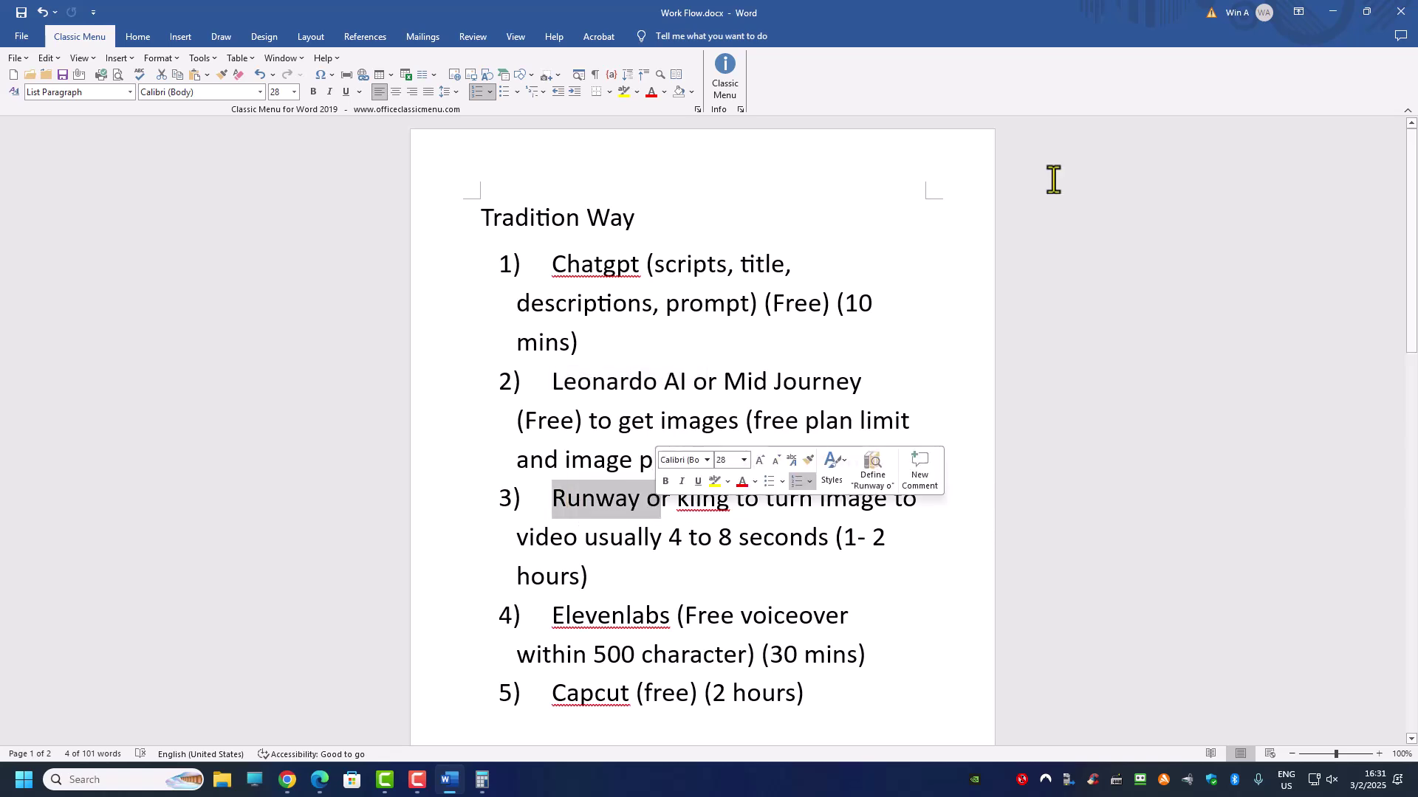
pyautogui.click(1335, 17)
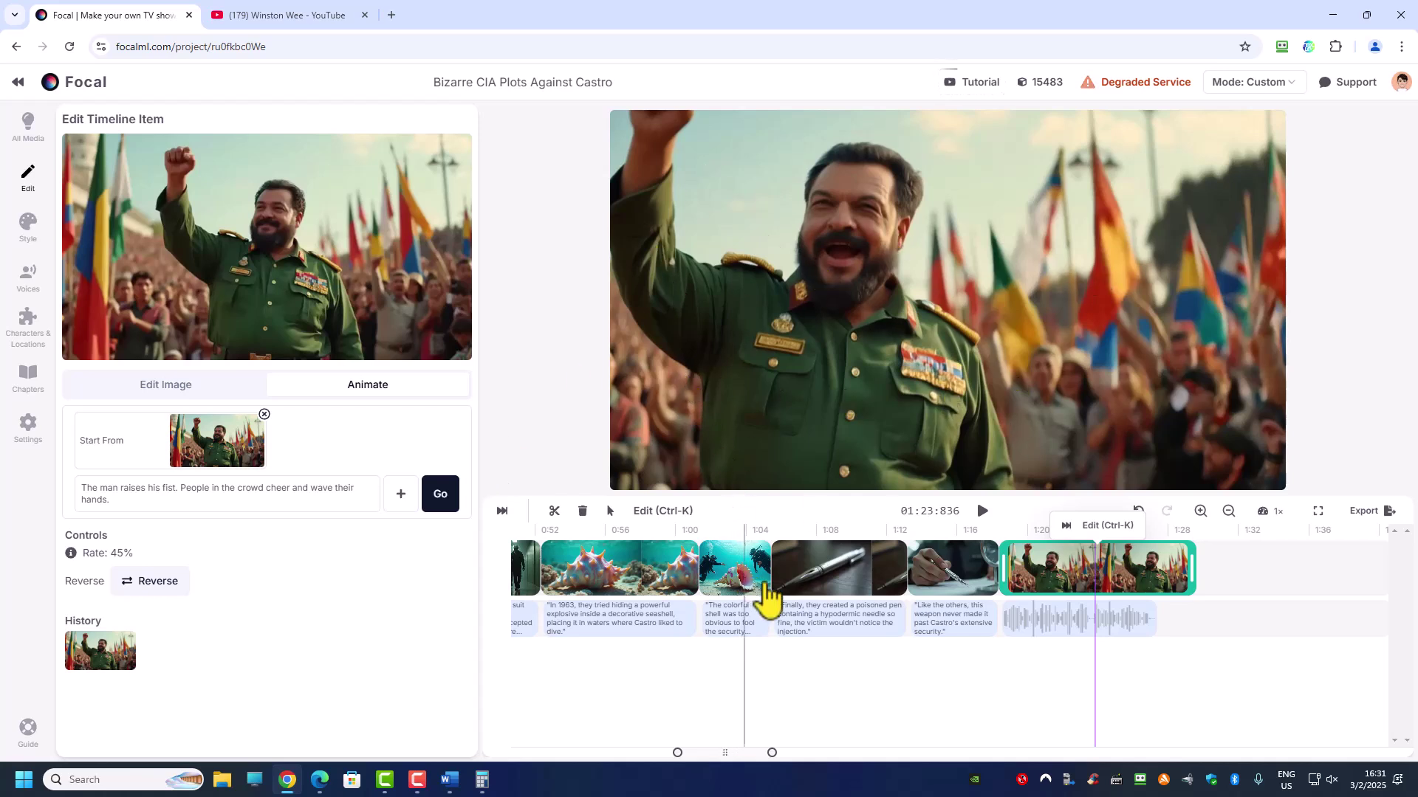
# Step: Inspect the animation prompts of the pen clip and of the opening clip with photographs on the table
pyautogui.click(816, 580)
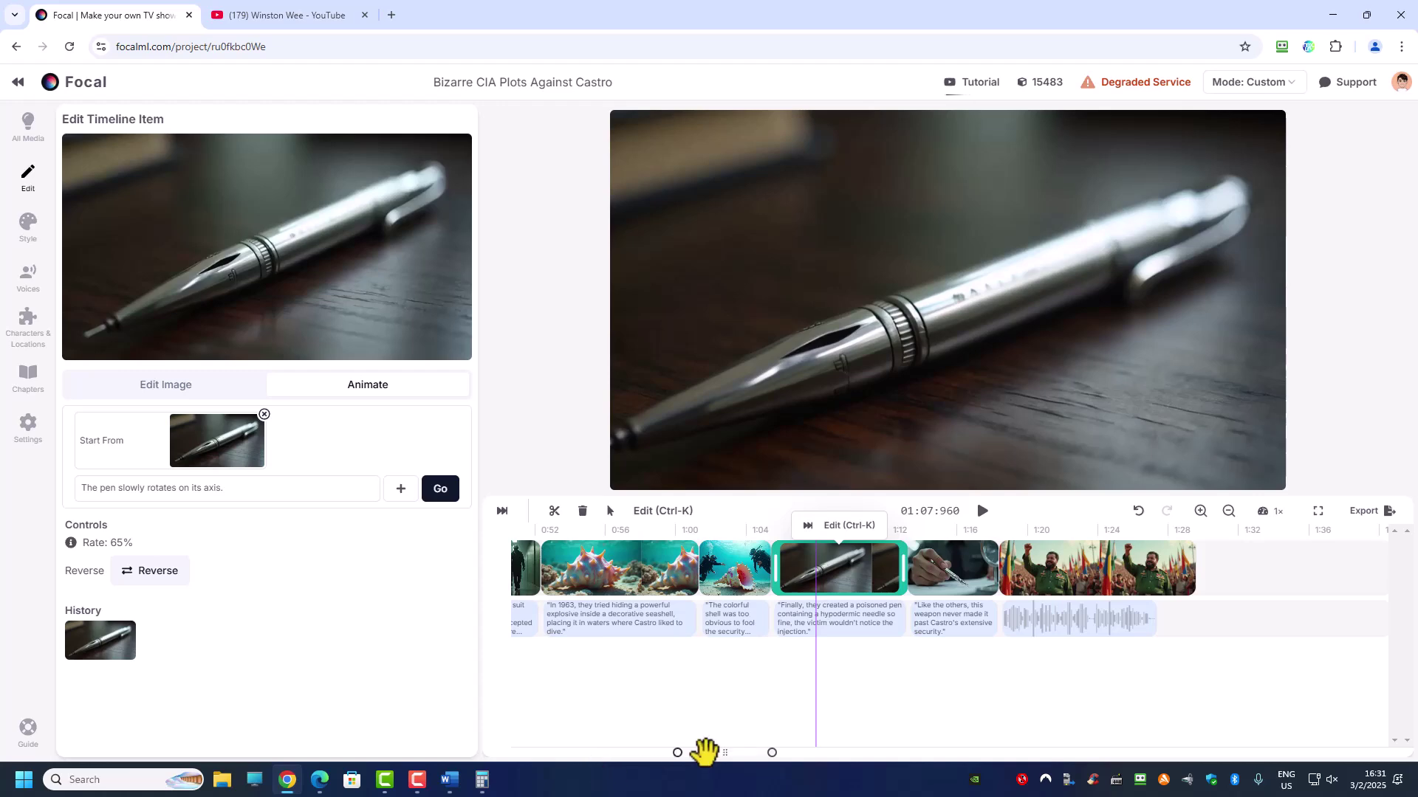
pyautogui.moveTo(724, 750); pyautogui.dragTo(502, 753)
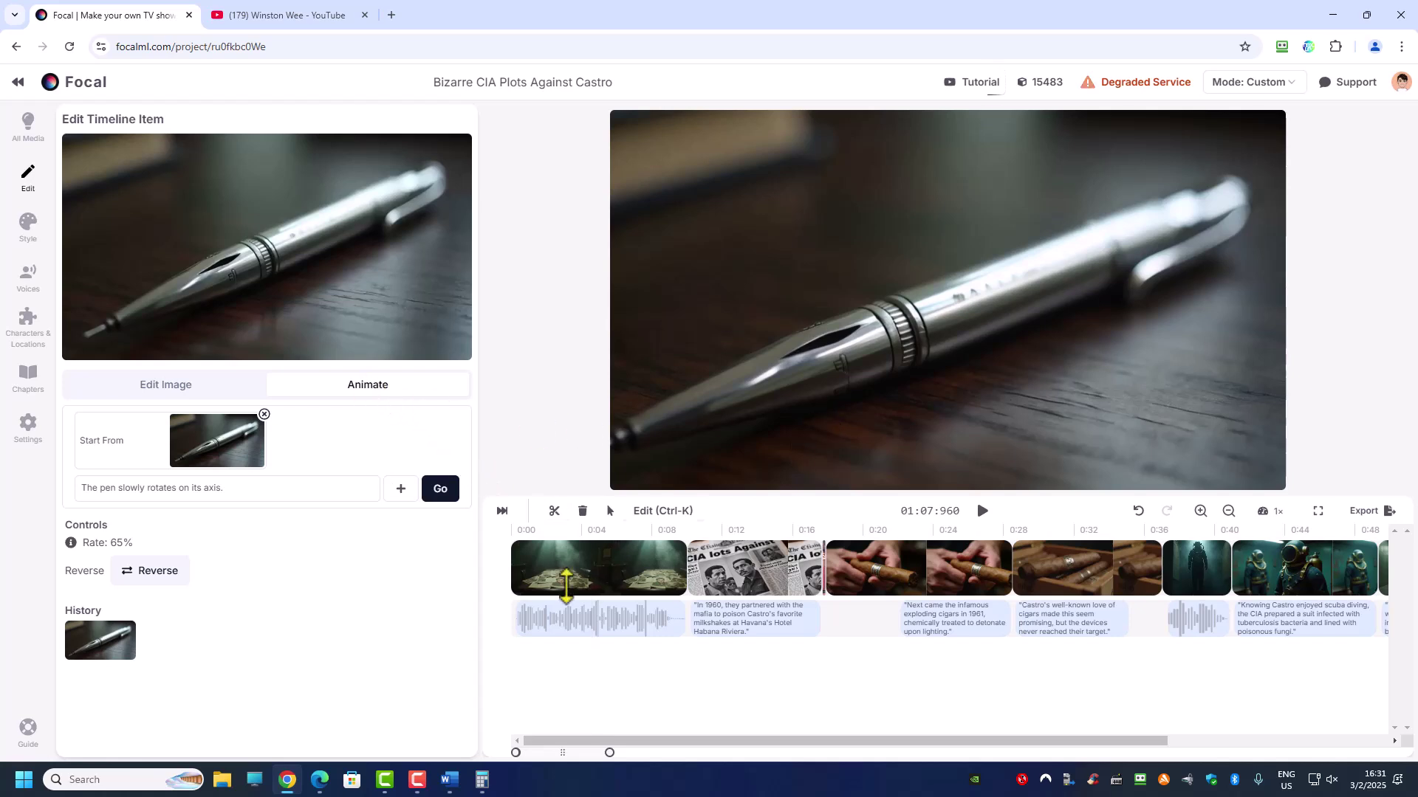
pyautogui.click(576, 585)
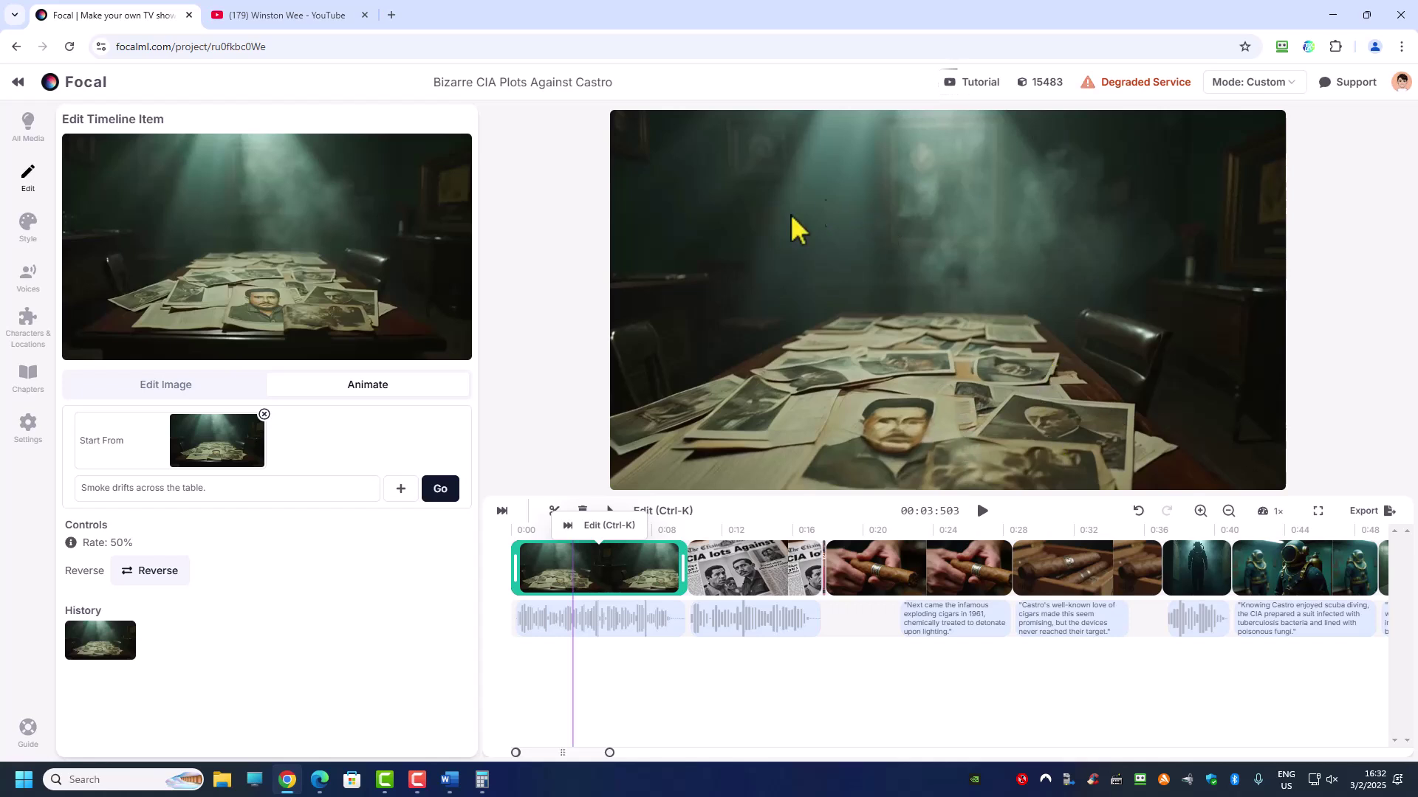
# Step: Review the project's media, clip editing, global style, voices, characters and locations, chapters and global settings
pyautogui.click(27, 144)
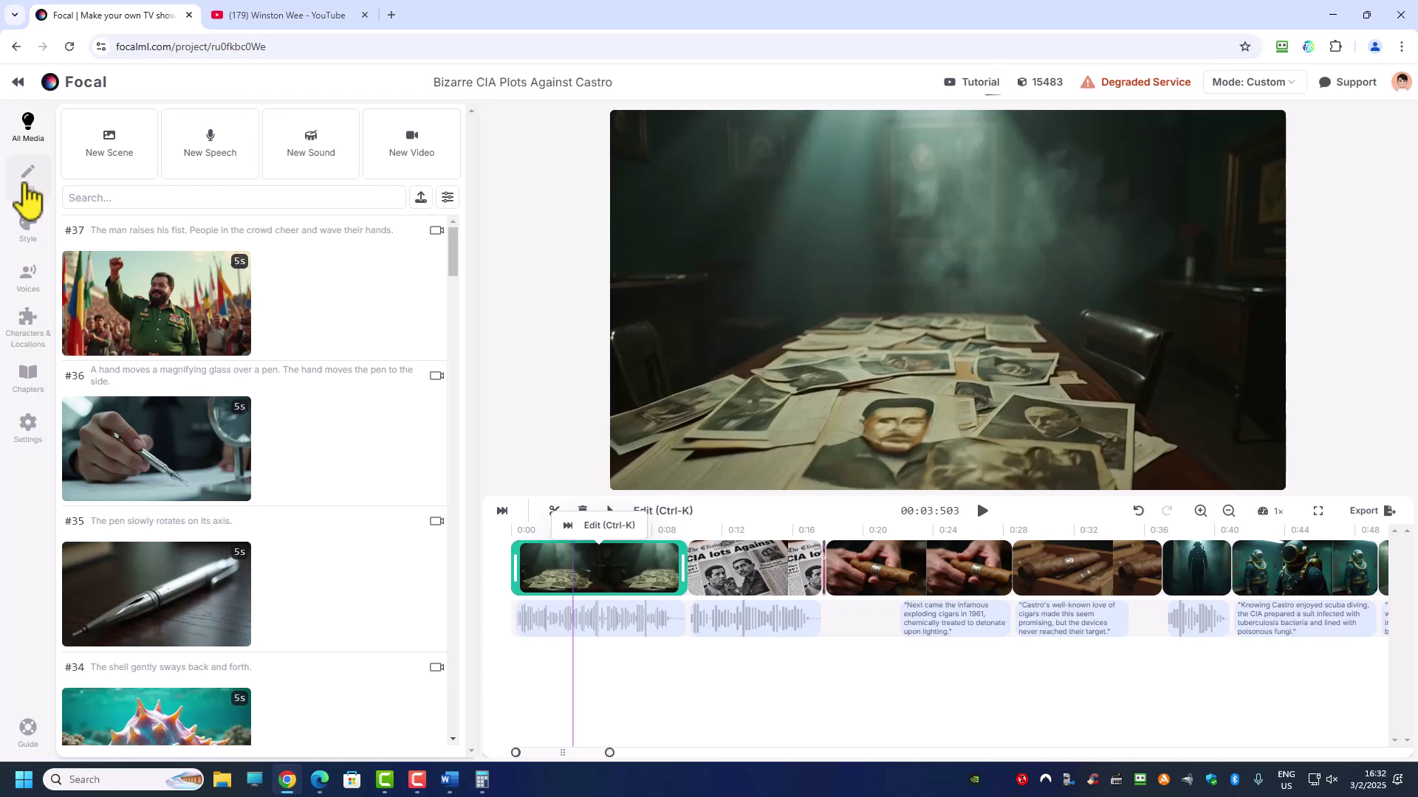
pyautogui.click(28, 185)
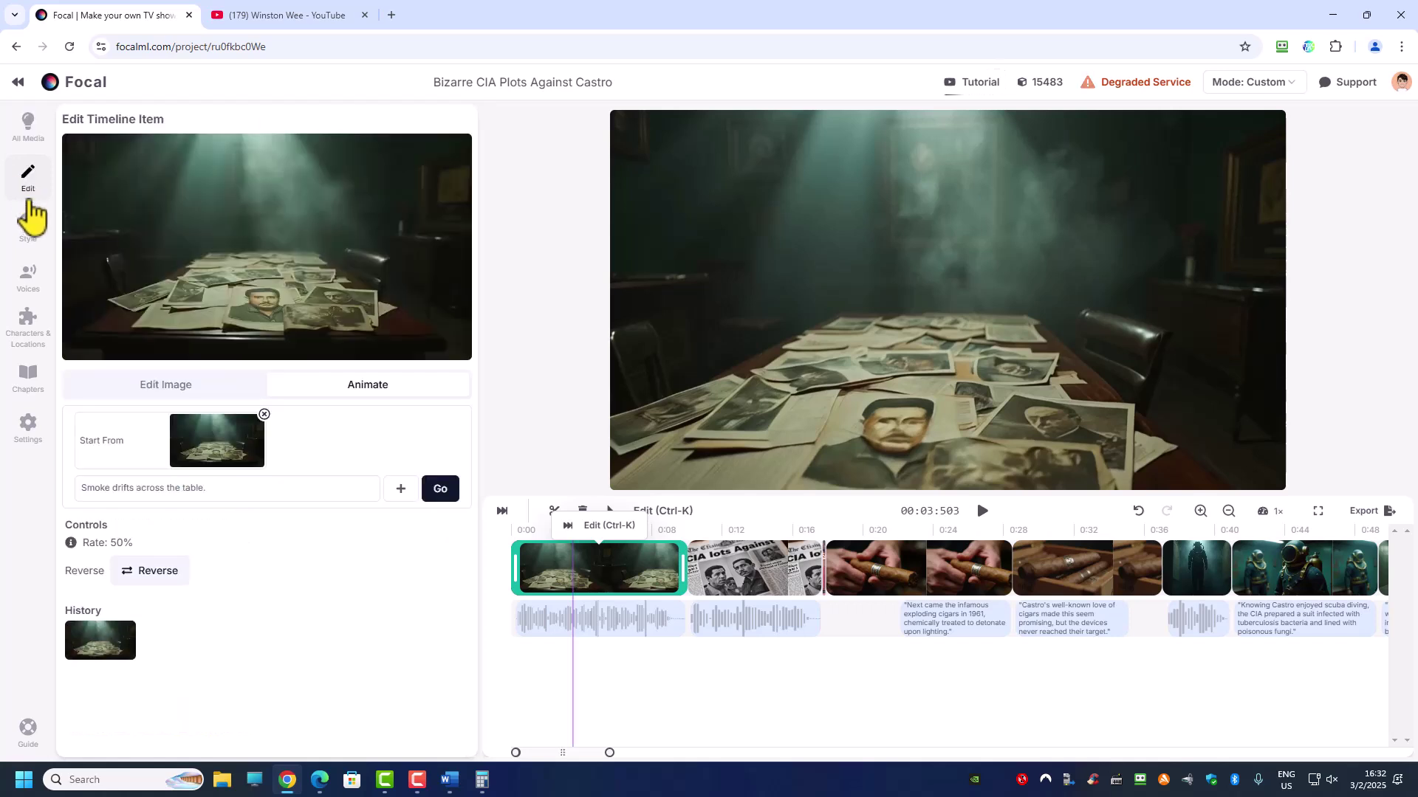
pyautogui.click(26, 238)
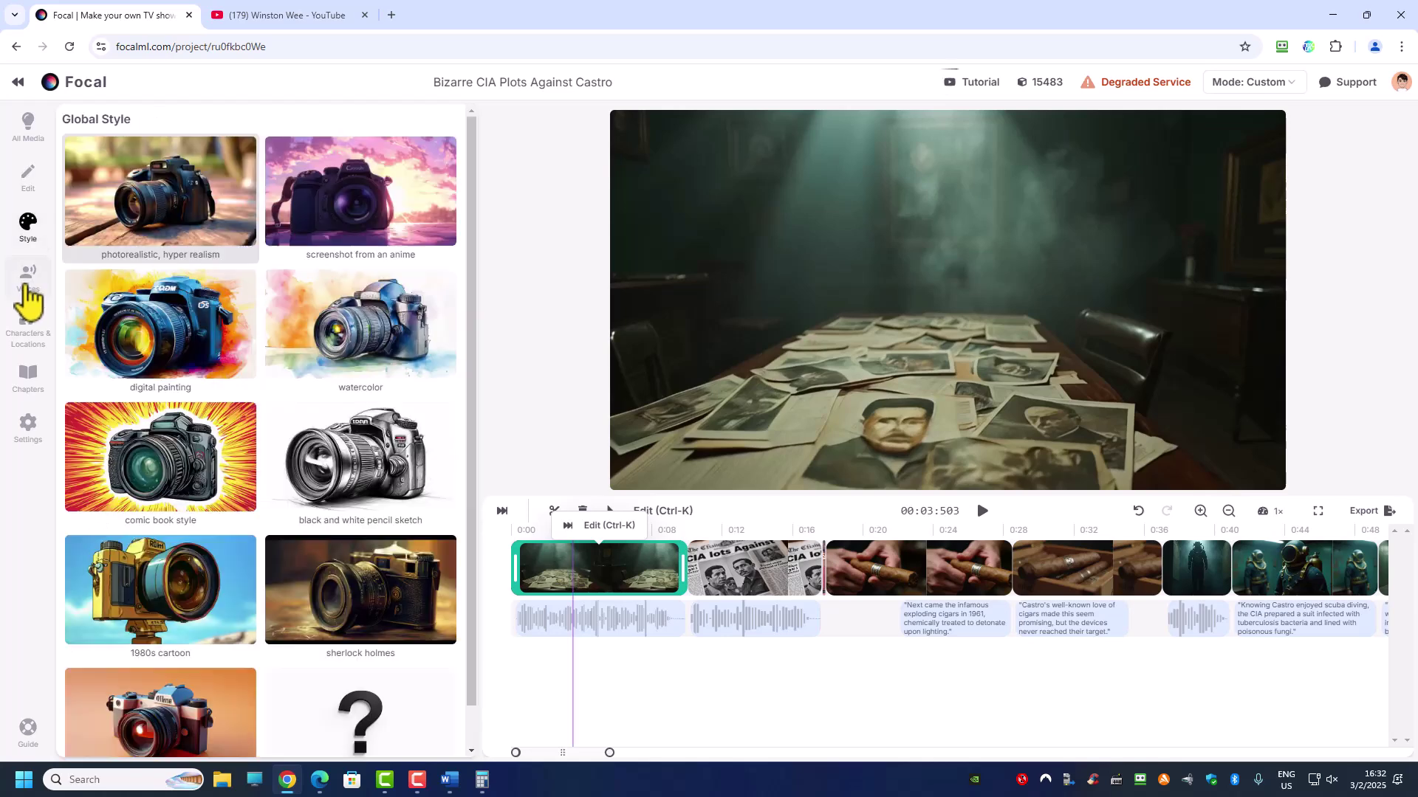
pyautogui.click(29, 284)
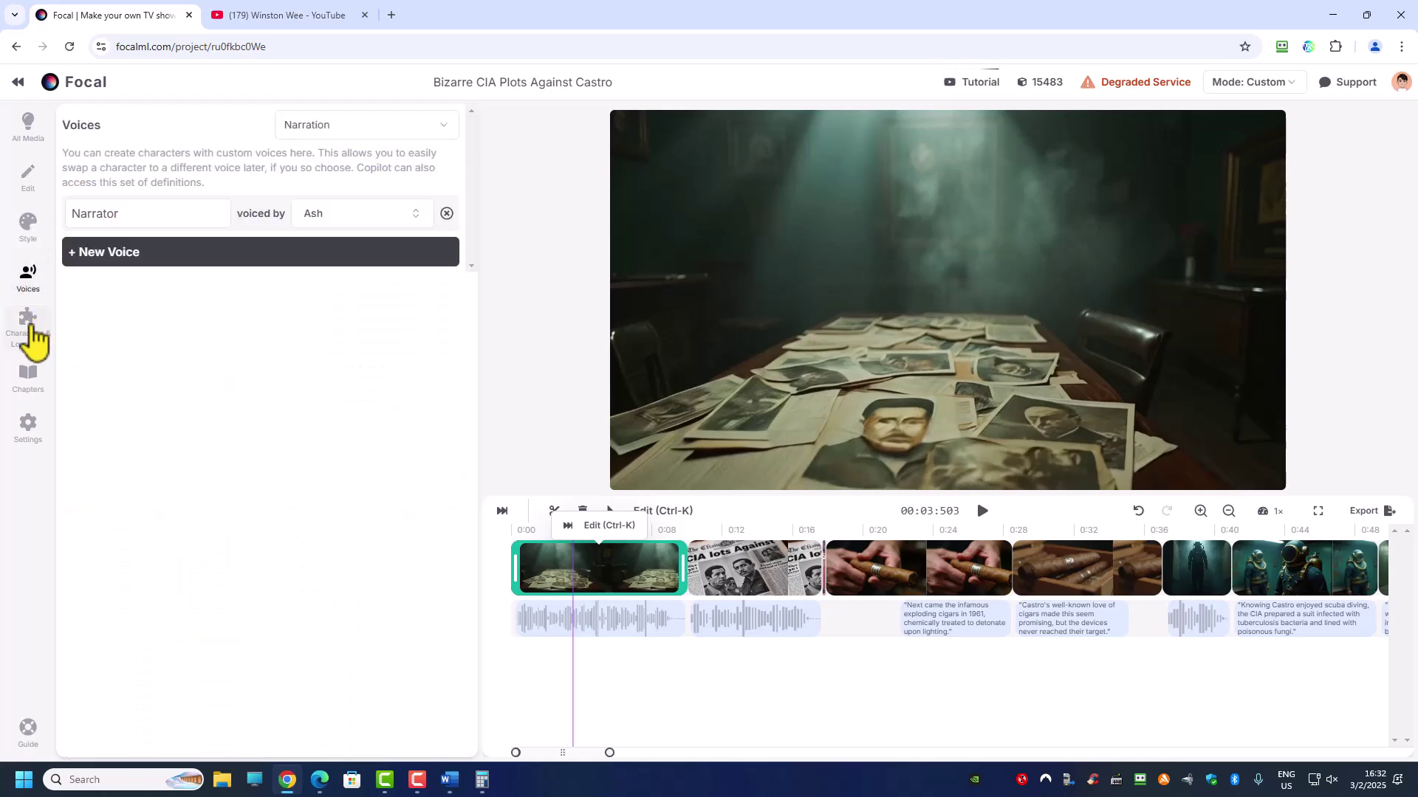
pyautogui.click(31, 336)
pyautogui.click(27, 391)
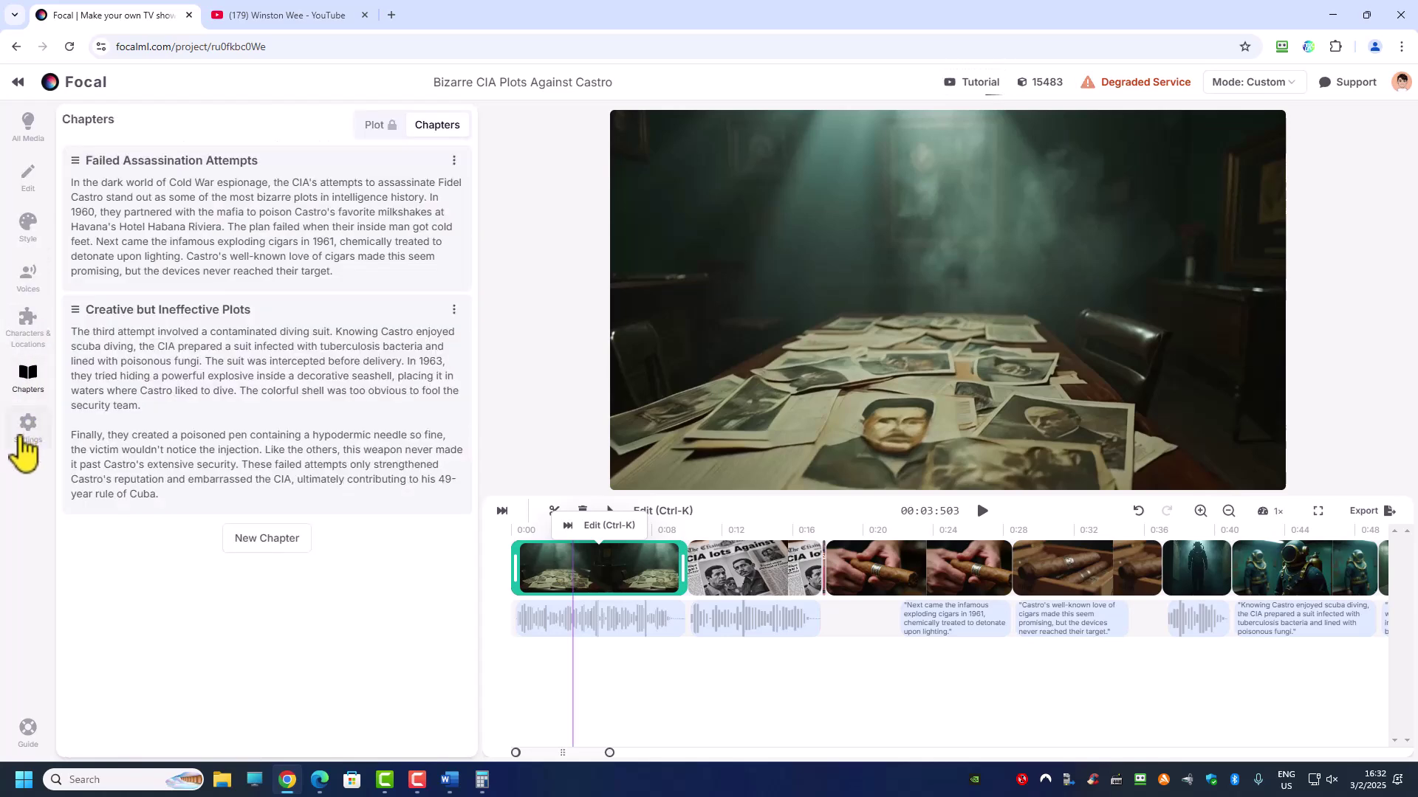
pyautogui.click(28, 429)
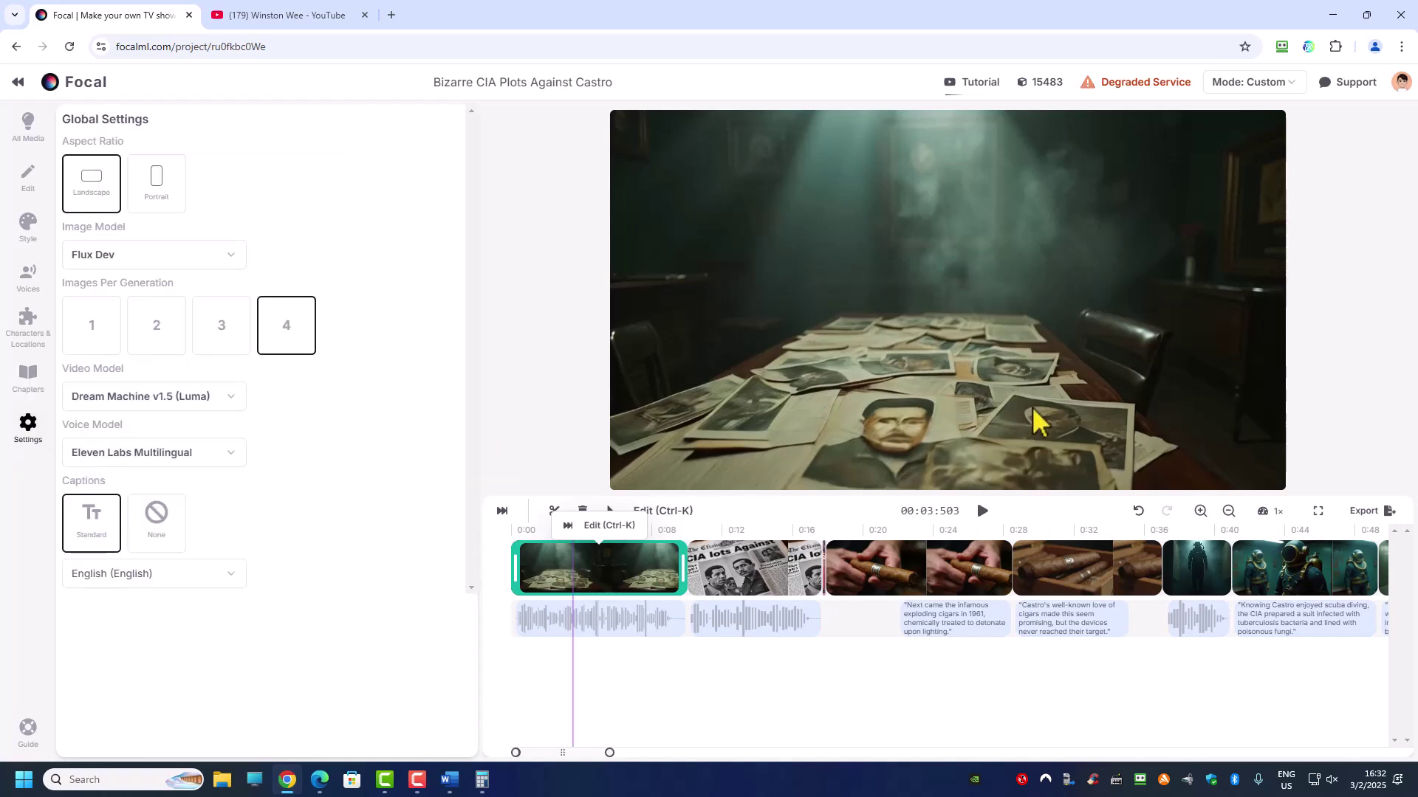